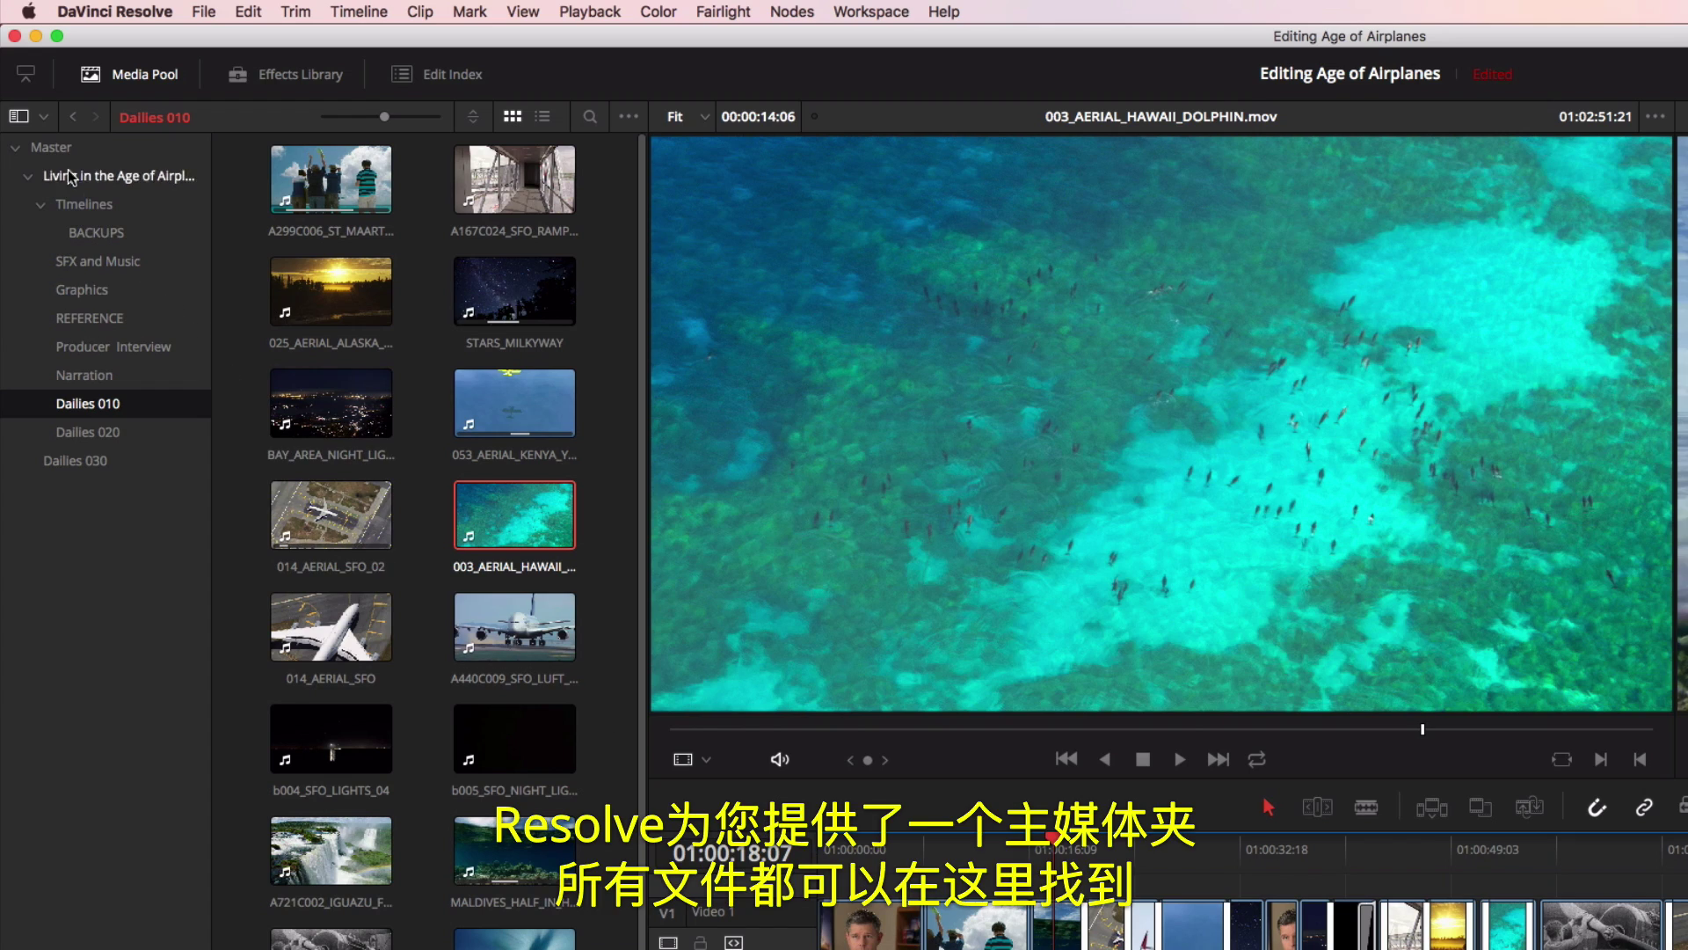
# - Select the Master bin to show its folders in the bin list
pyautogui.click(51, 147)
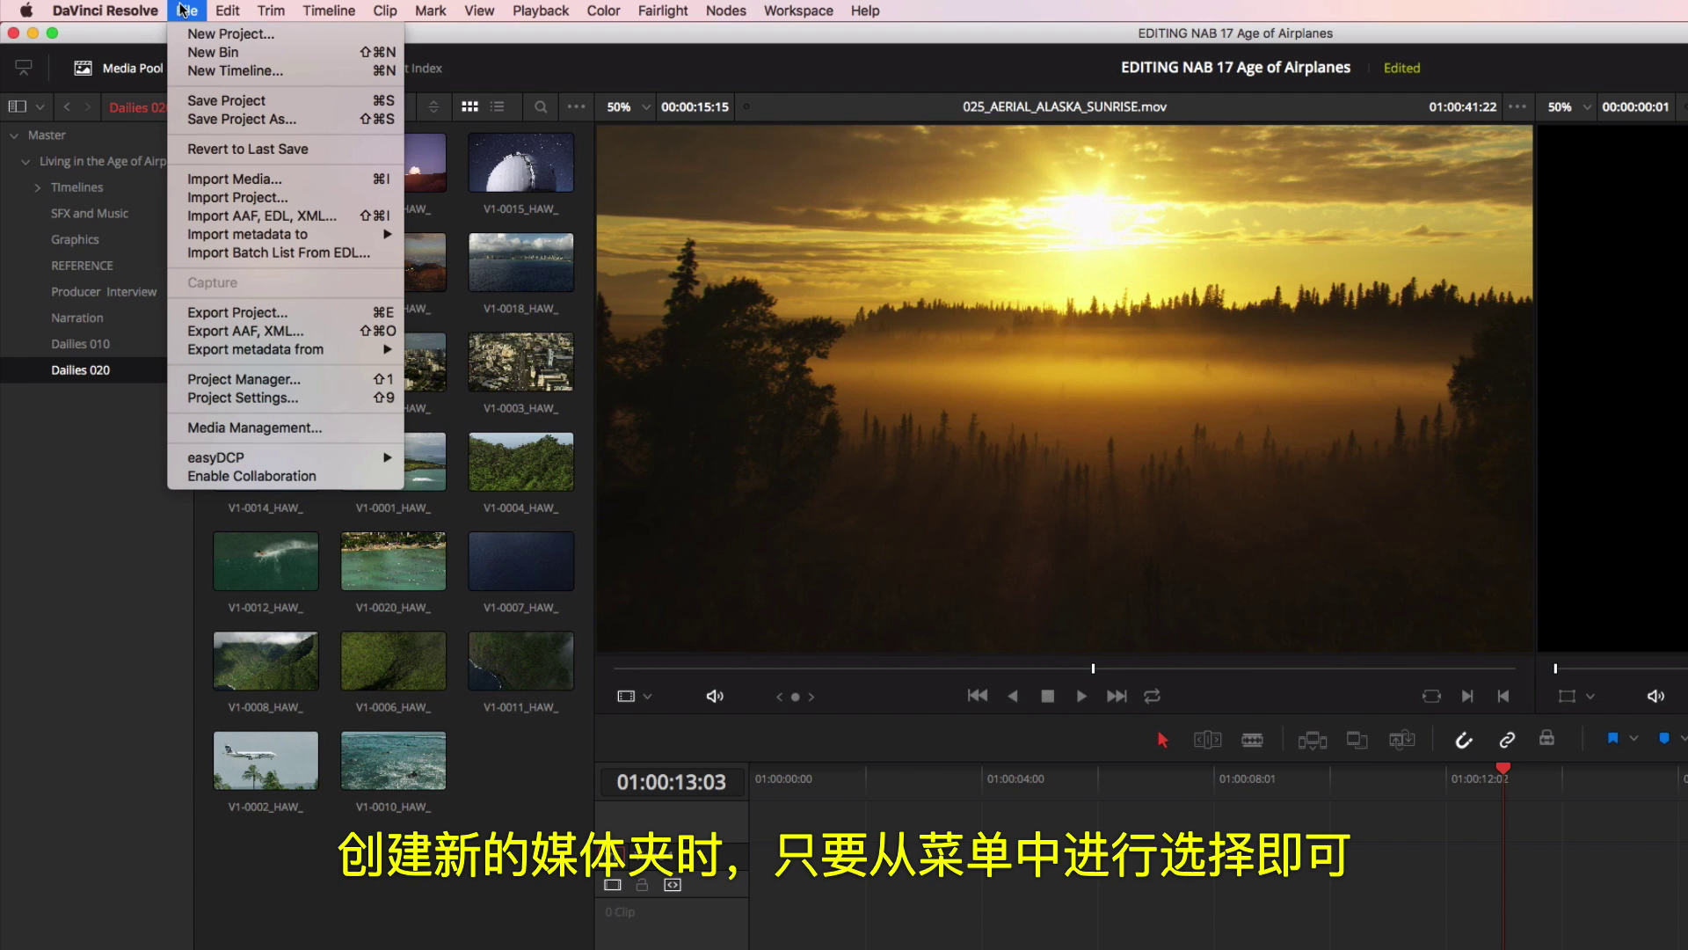
# - Create a bin named Dailies 030 and import the capture folder's clips into it
pyautogui.click(128, 7)
pyautogui.click(211, 52)
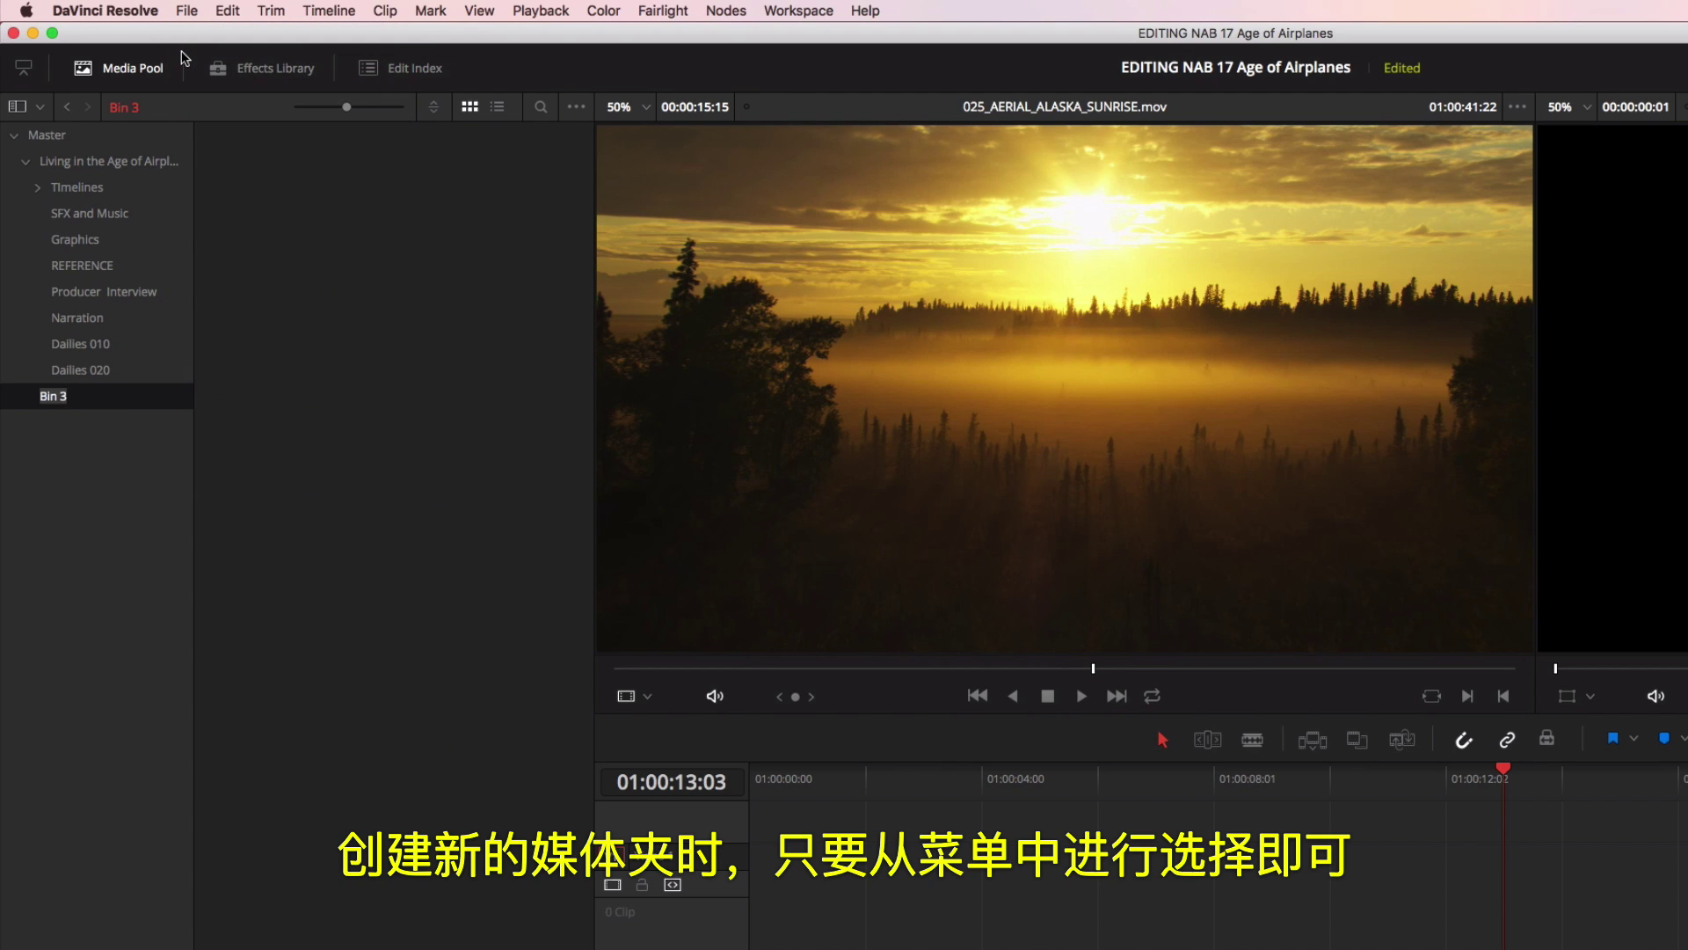
pyautogui.write('Dailies 03')
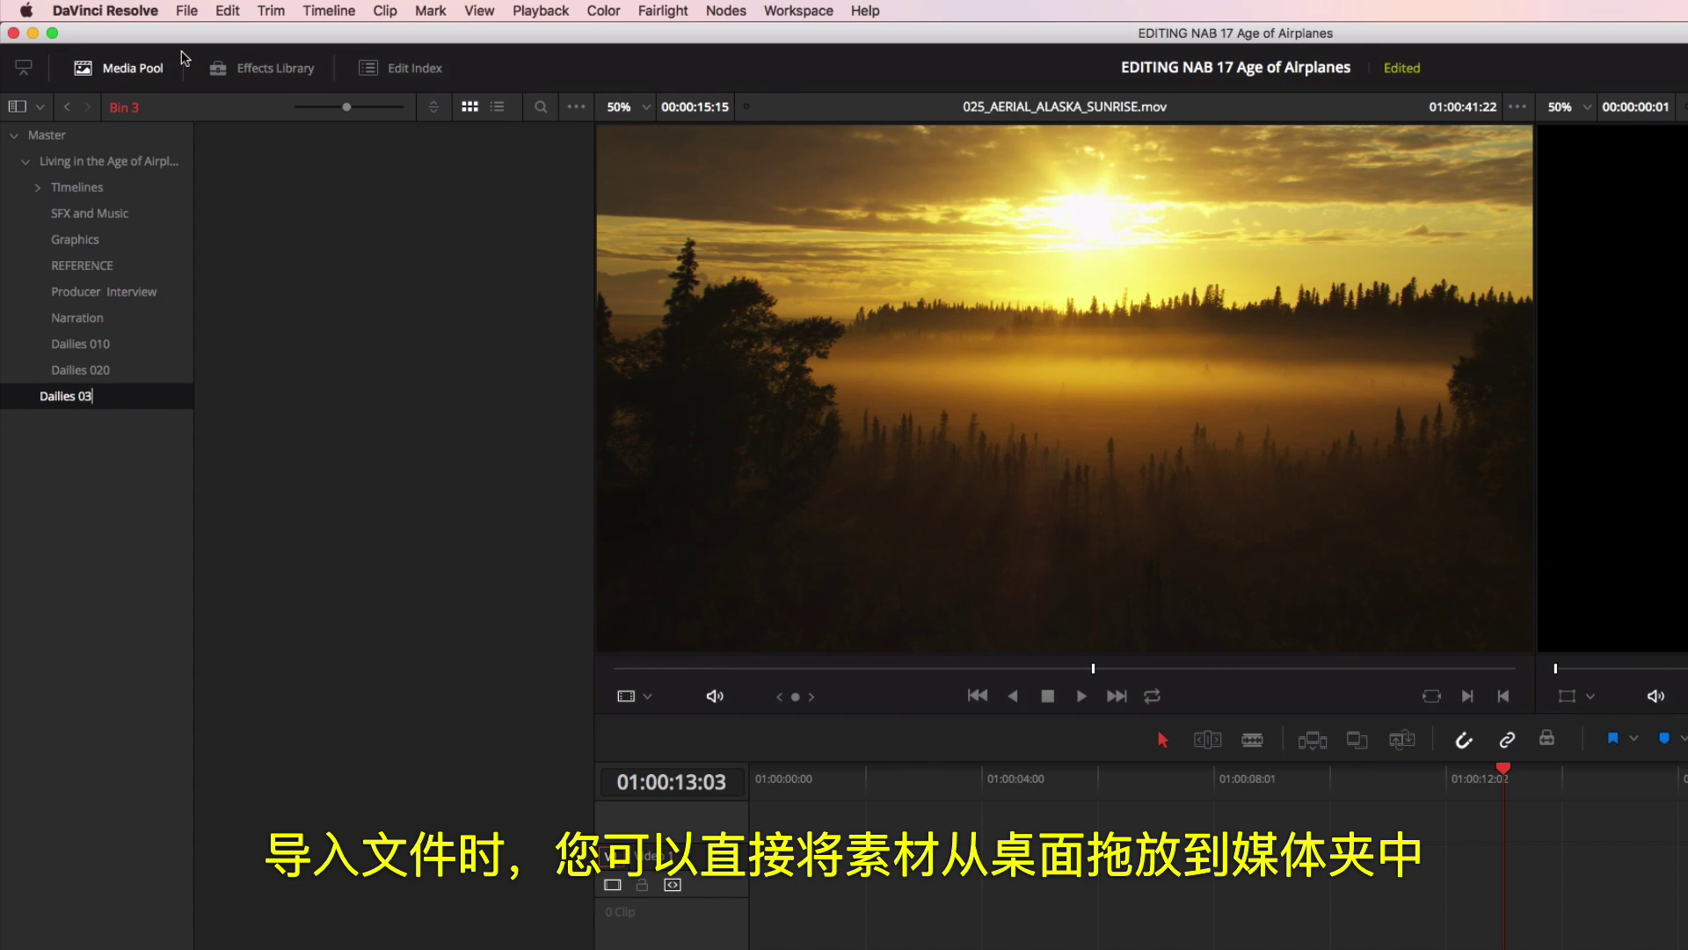
pyautogui.write('0')
pyautogui.press('Return')
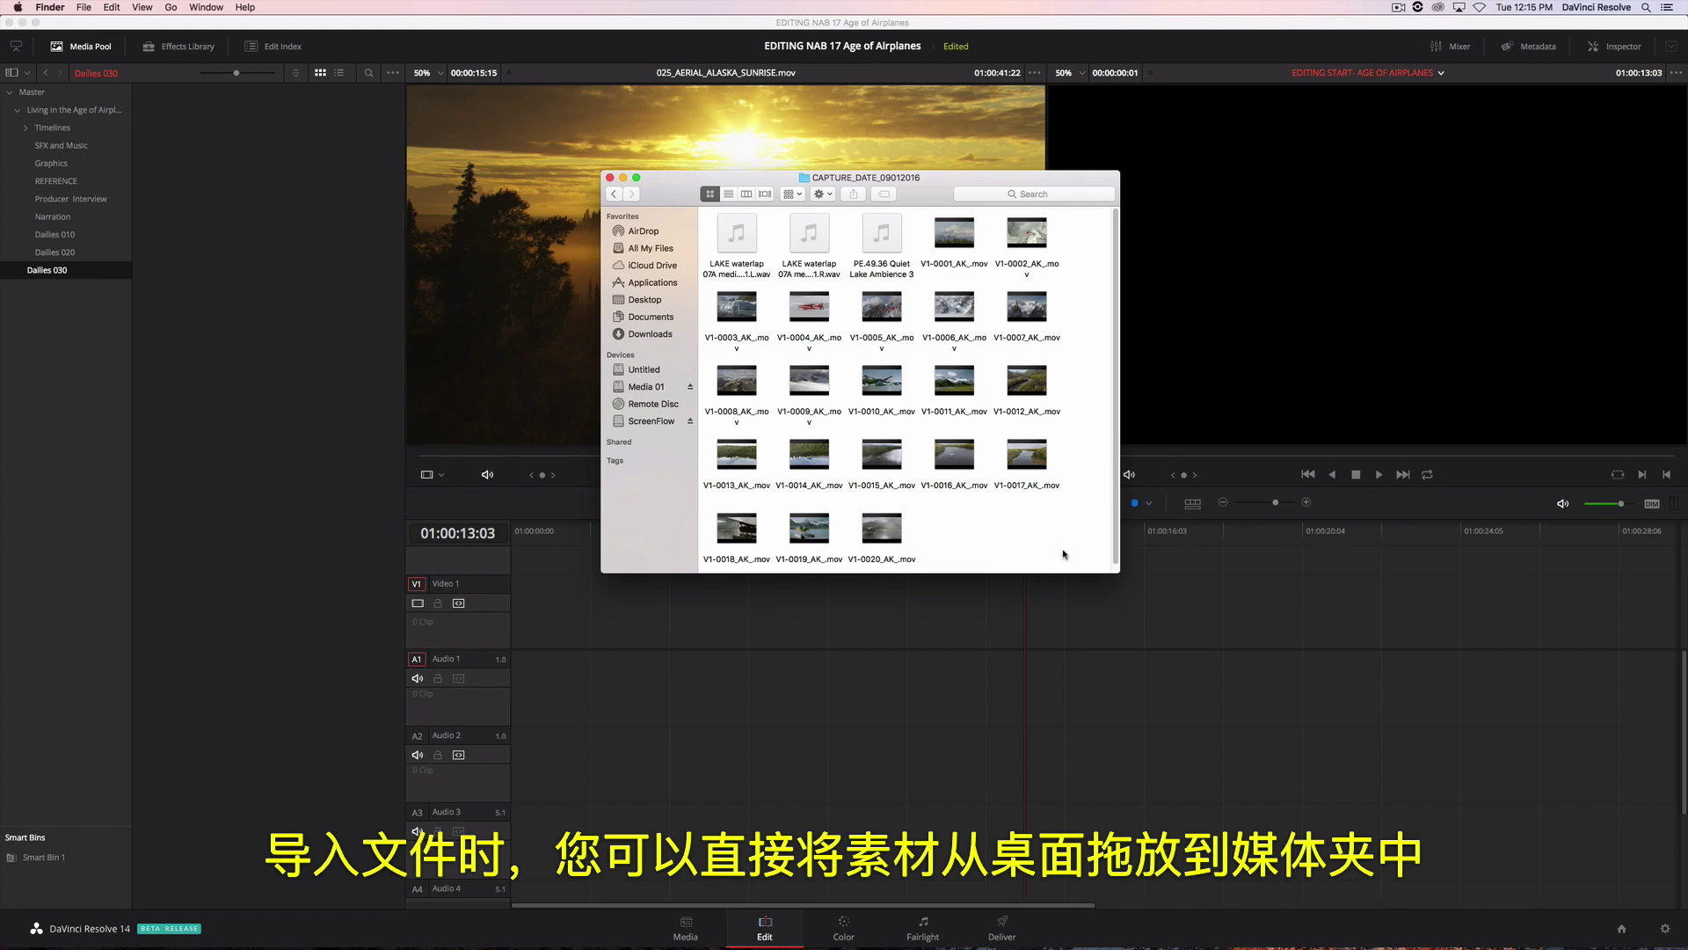
pyautogui.moveTo(1063, 554); pyautogui.dragTo(203, 297)
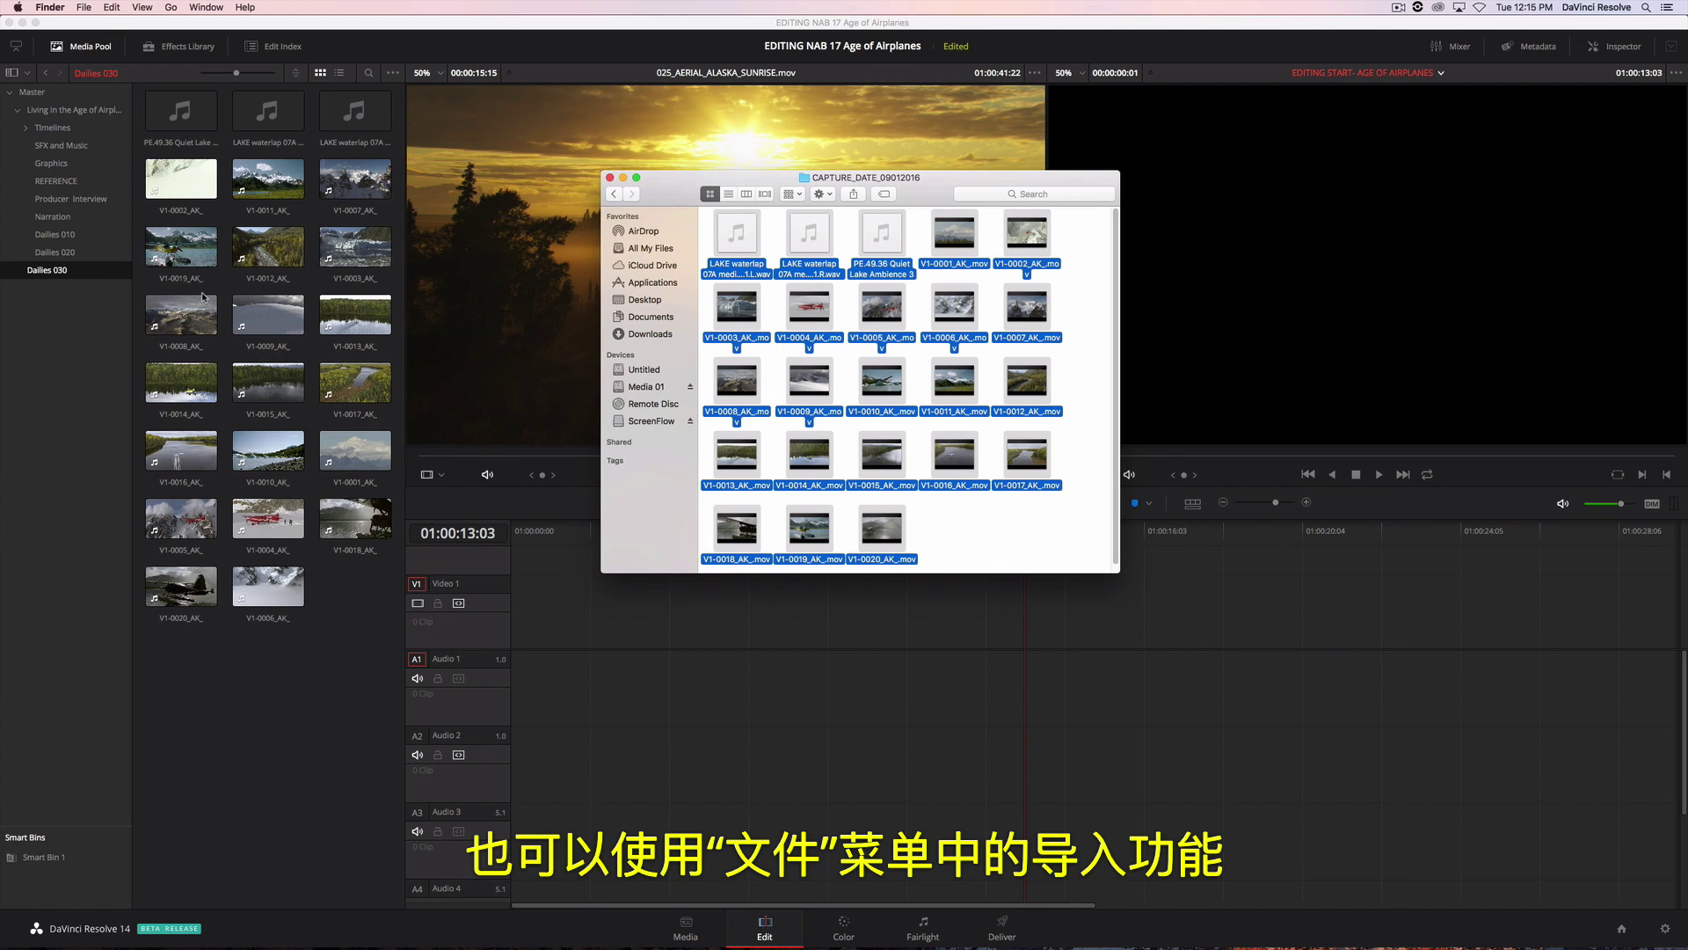
pyautogui.click(189, 293)
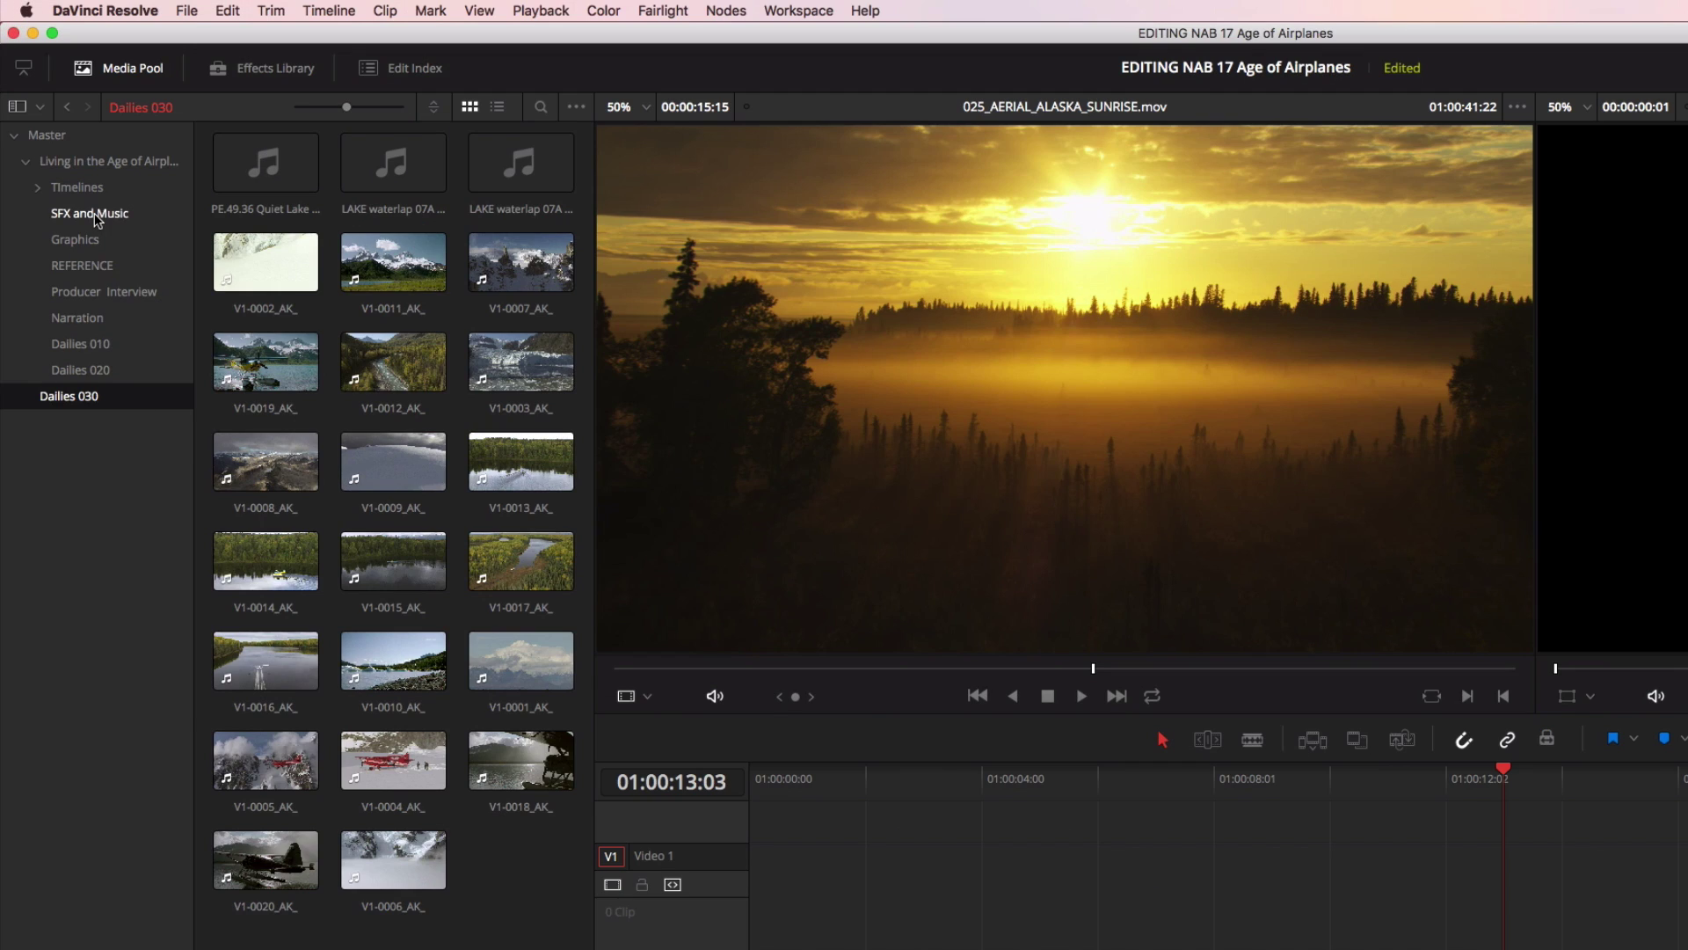
# - Move the three audio clips from Dailies 030 into the SFX and Music bin
pyautogui.rightClick(67, 150)
pyautogui.click(119, 289)
pyautogui.click(98, 394)
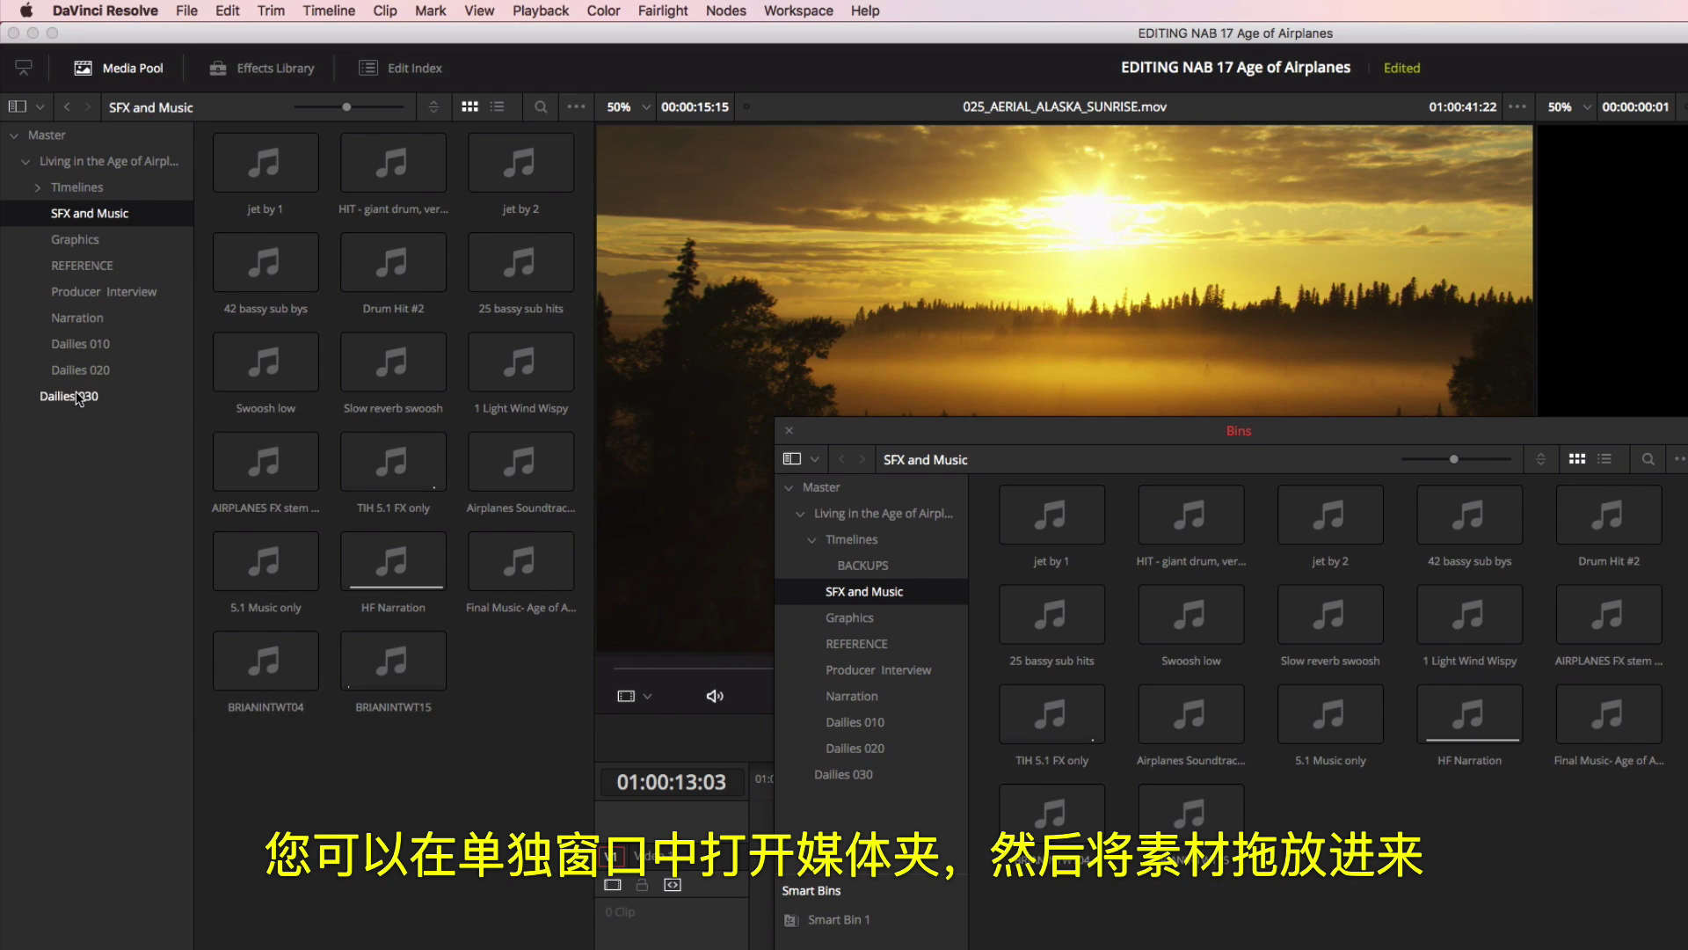
pyautogui.moveTo(205, 174); pyautogui.dragTo(1520, 866)
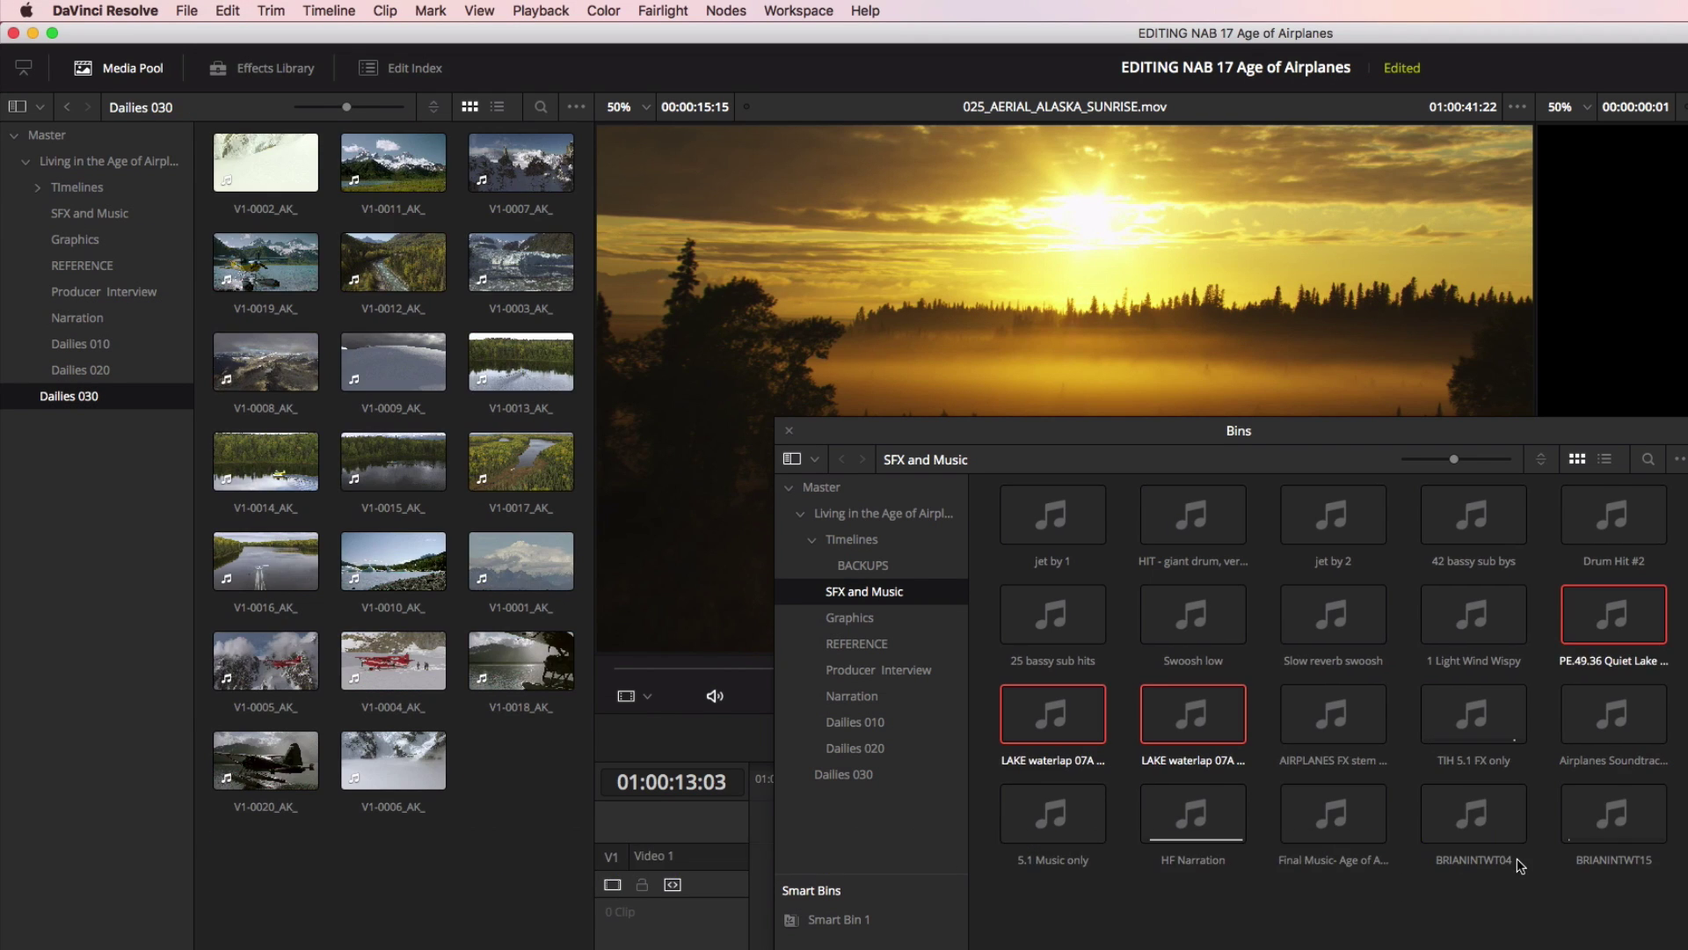
# - Close the separate bins window, enlarge the thumbnails and switch to list view
pyautogui.click(788, 430)
pyautogui.moveTo(346, 106); pyautogui.dragTo(352, 107)
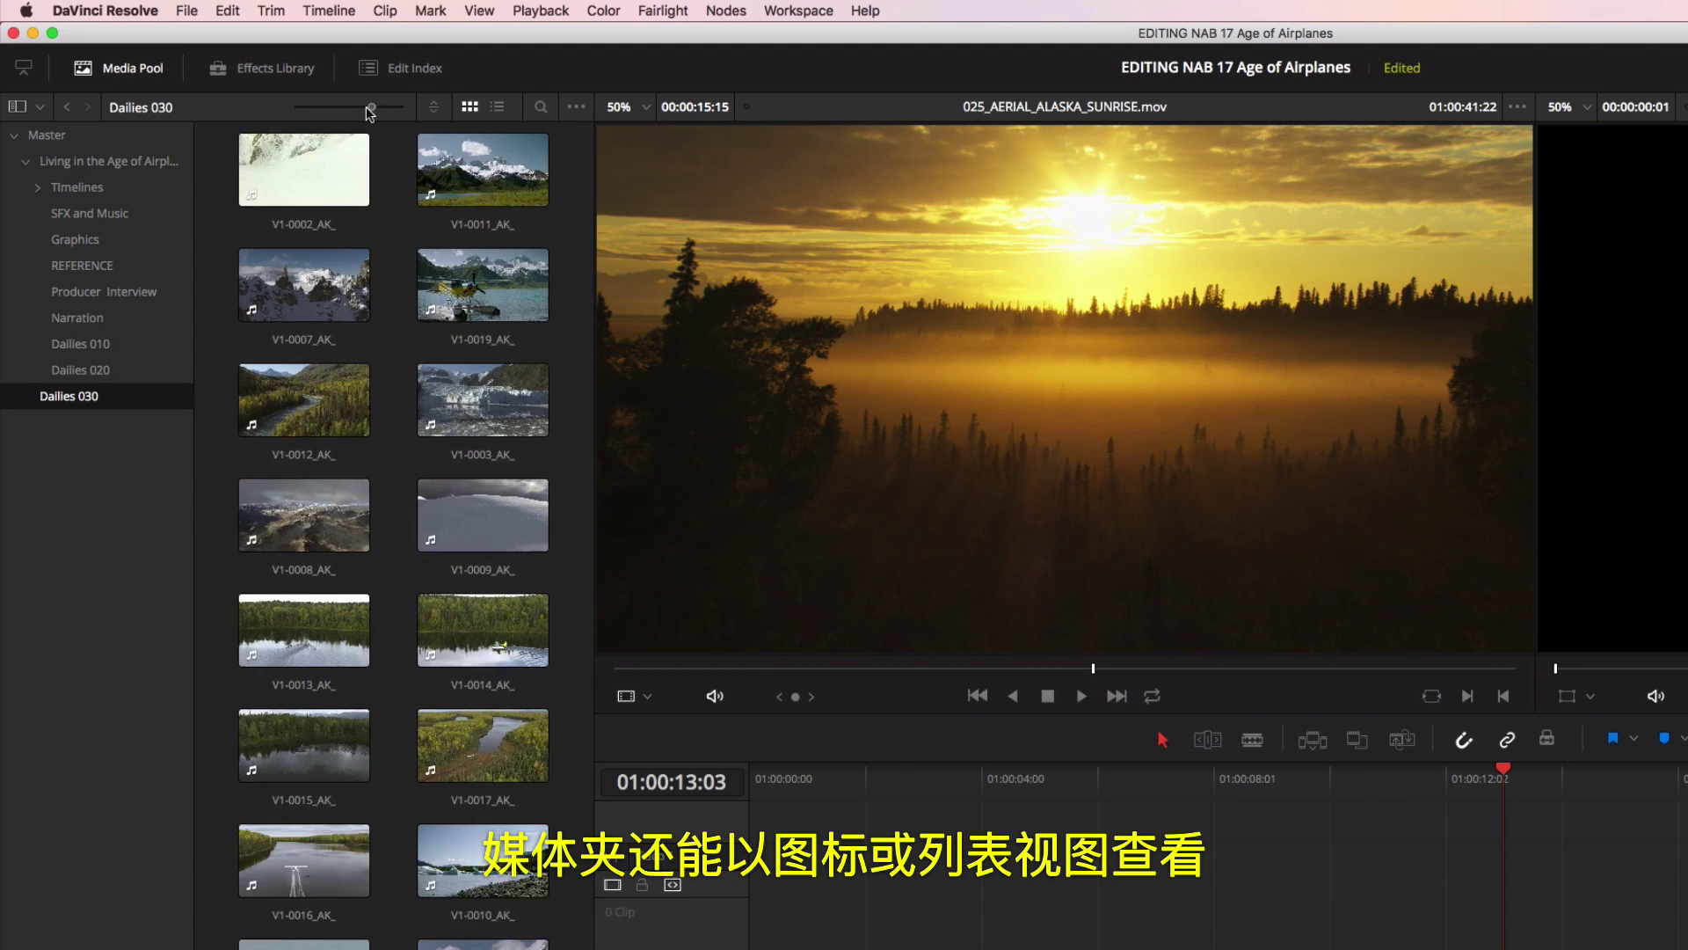
pyautogui.click(497, 107)
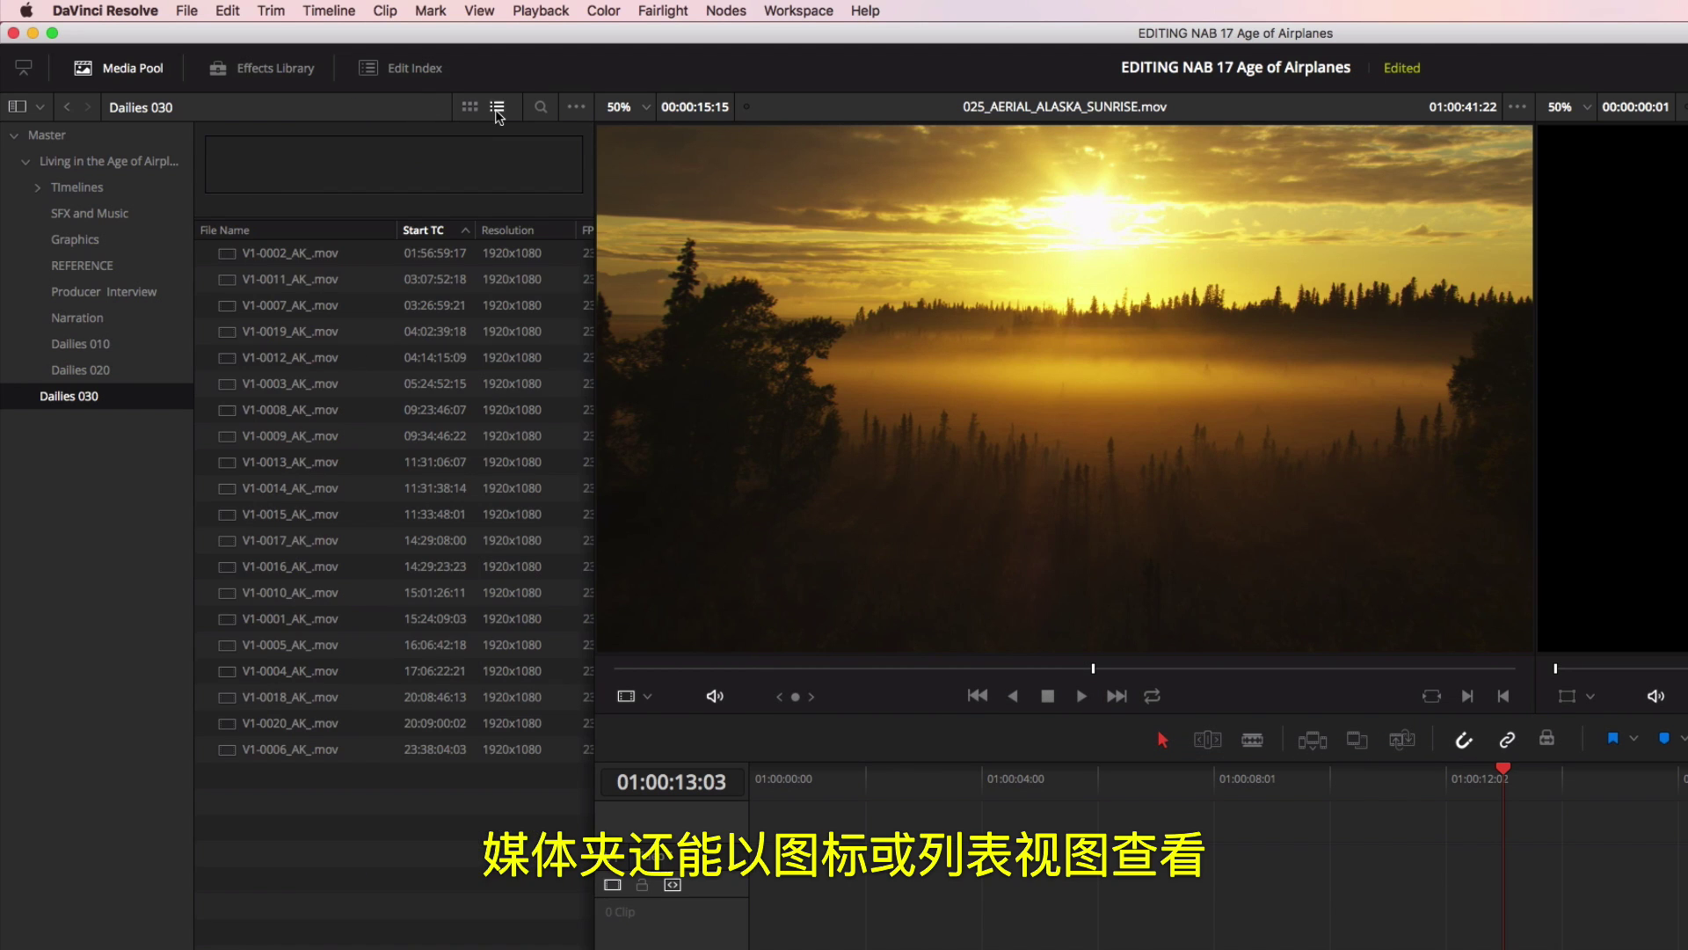
# - Add a Duration column, reset to Basic Layout, then view Dailies 010 clips as thumbnails
pyautogui.rightClick(432, 233)
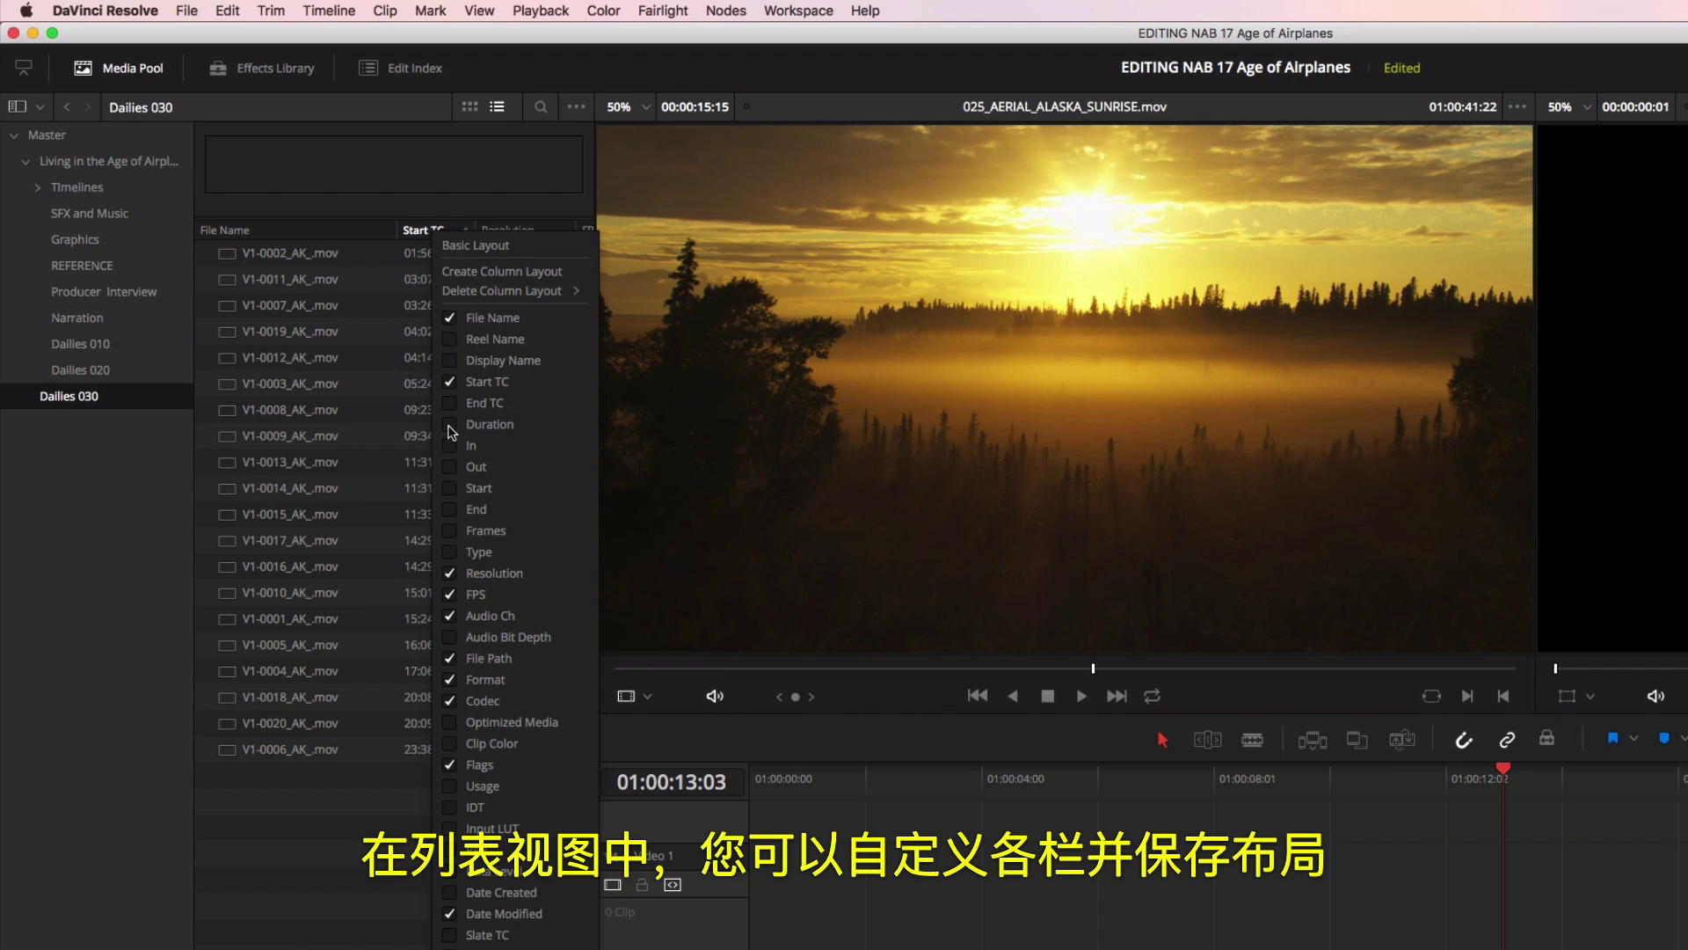
pyautogui.click(451, 425)
pyautogui.click(479, 245)
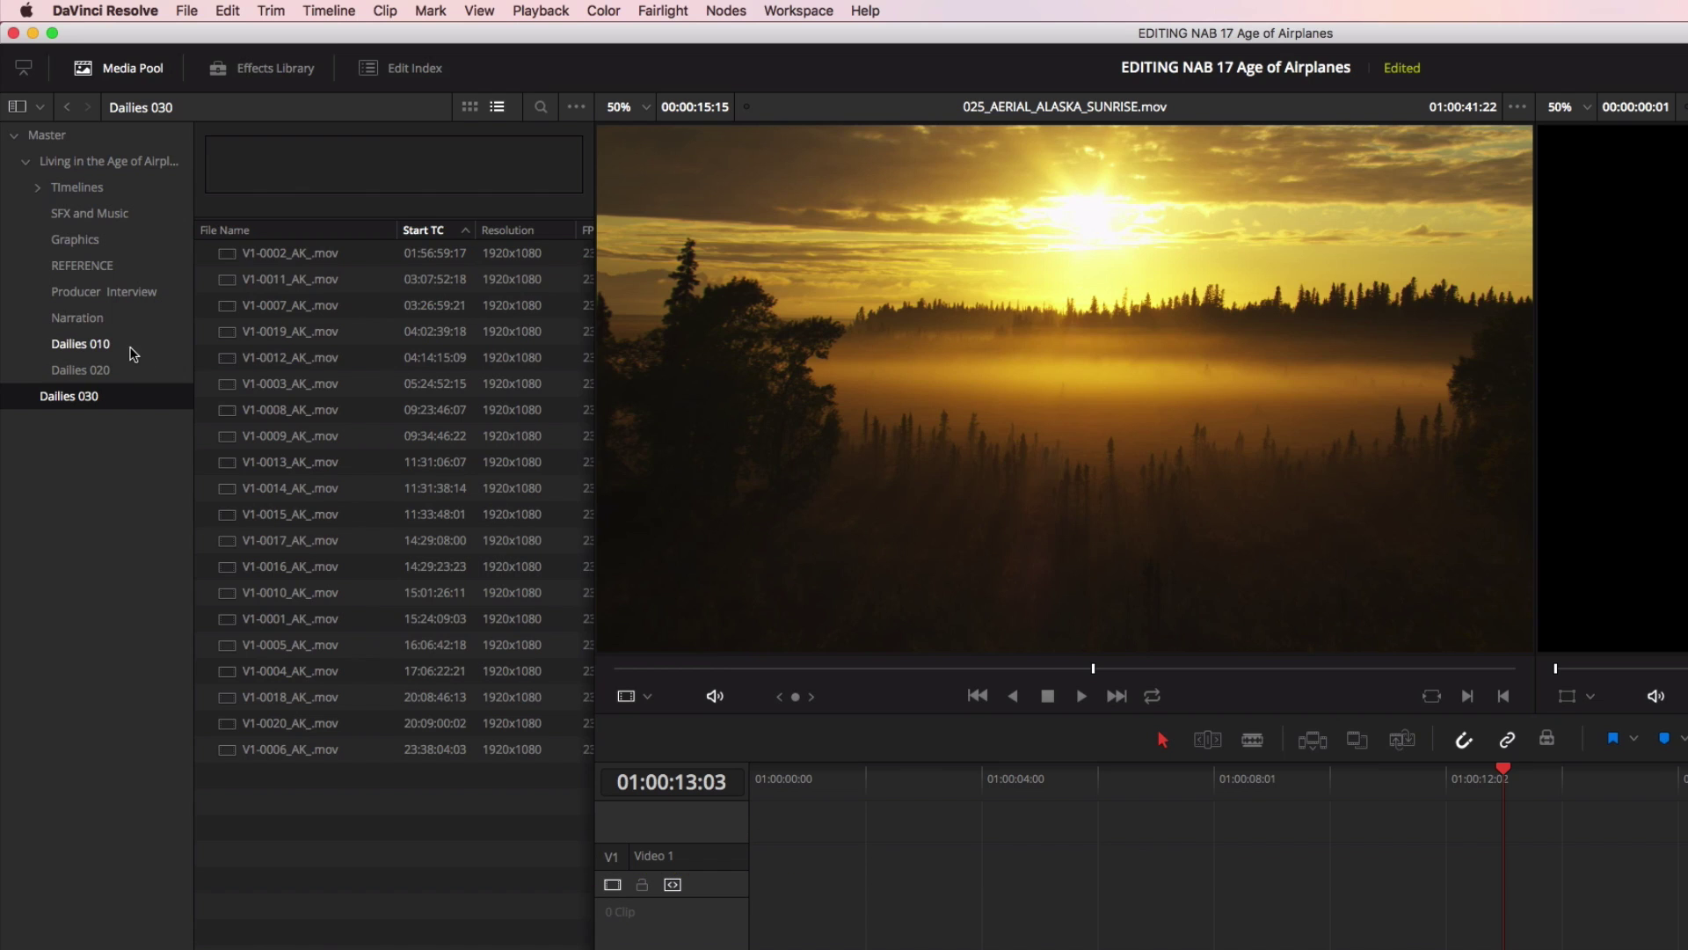
pyautogui.click(132, 351)
pyautogui.click(470, 107)
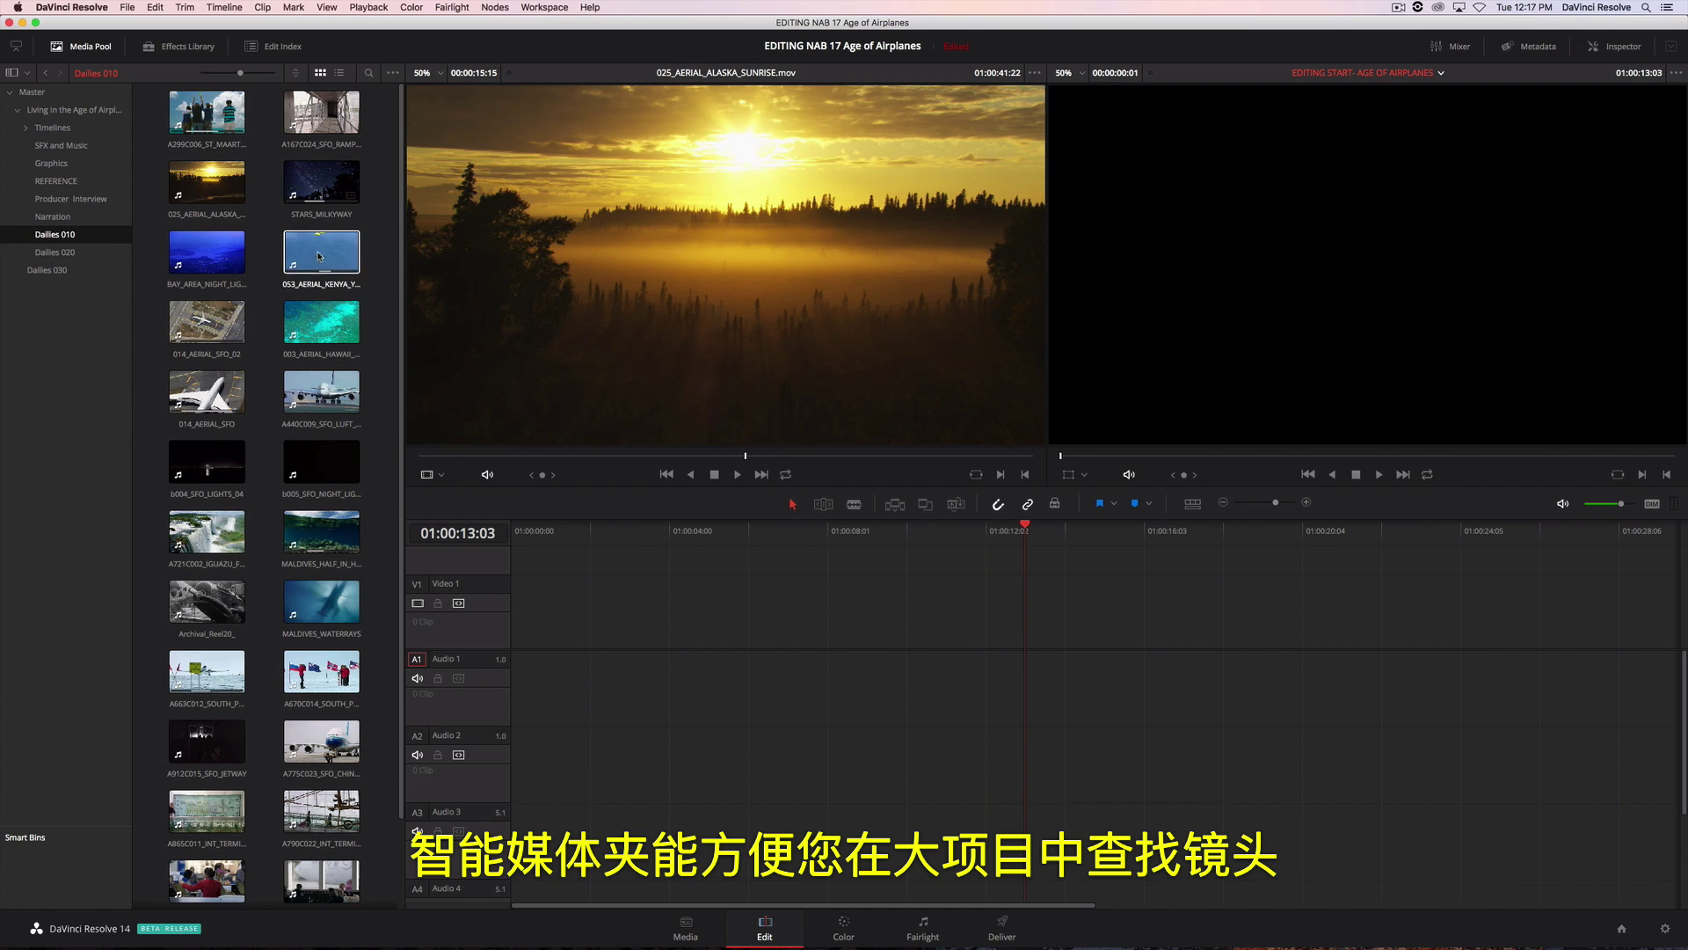
# - Start a new smart bin with the rule Keywords contains 'aerial'
pyautogui.rightClick(72, 862)
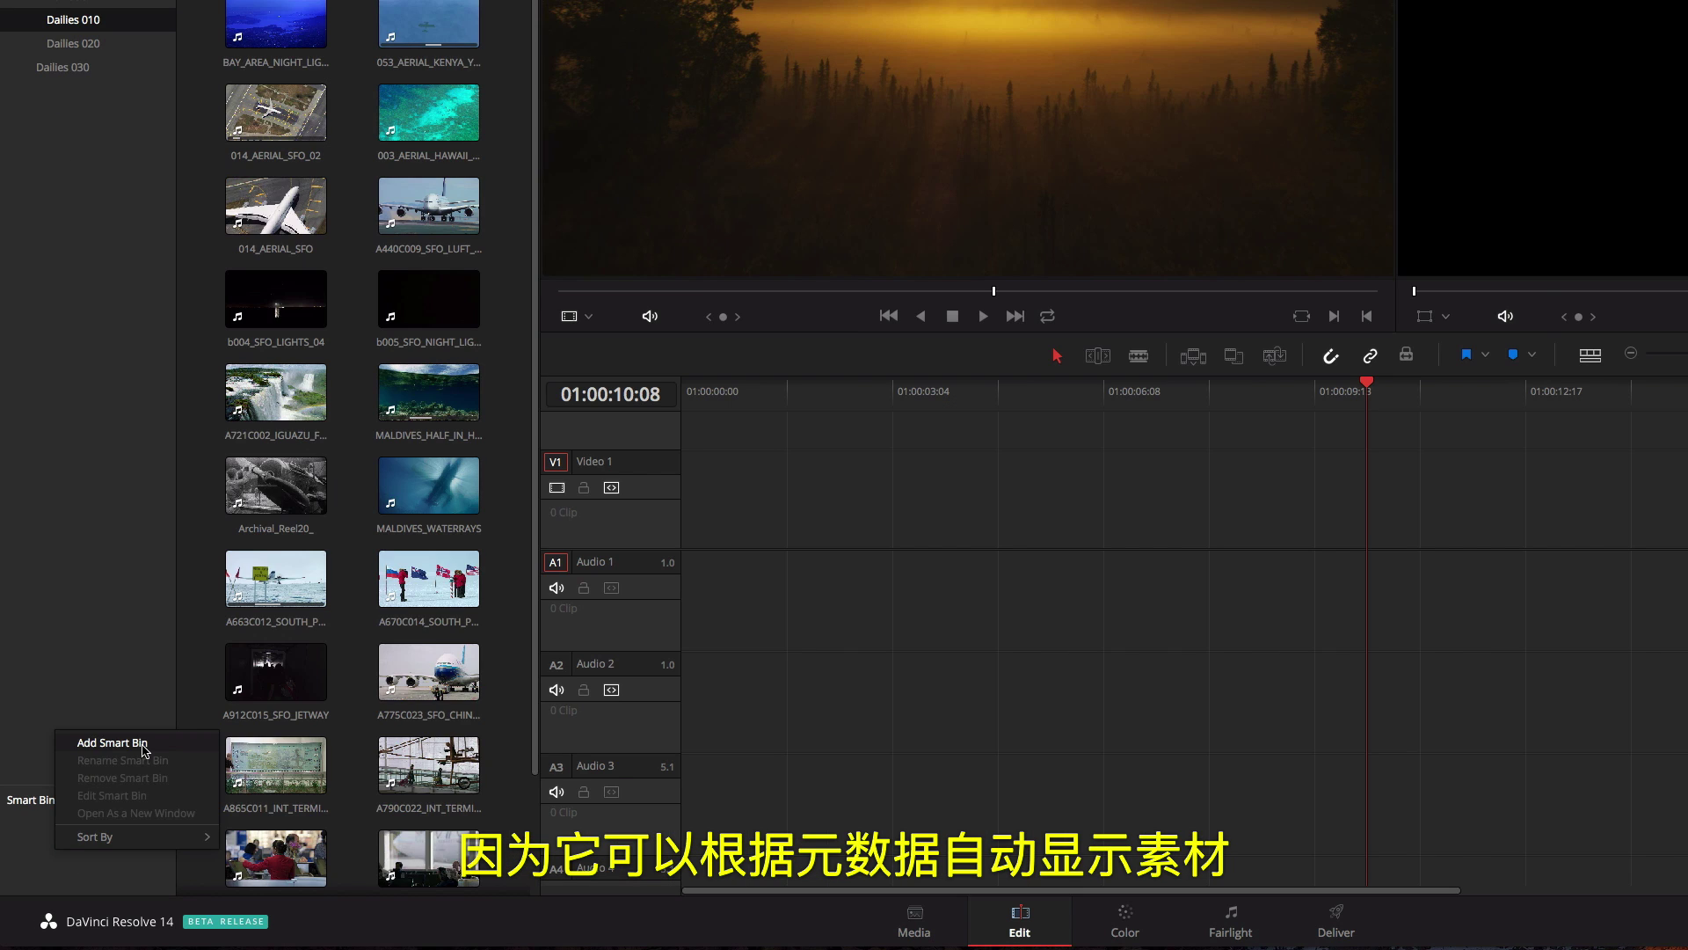
pyautogui.click(111, 800)
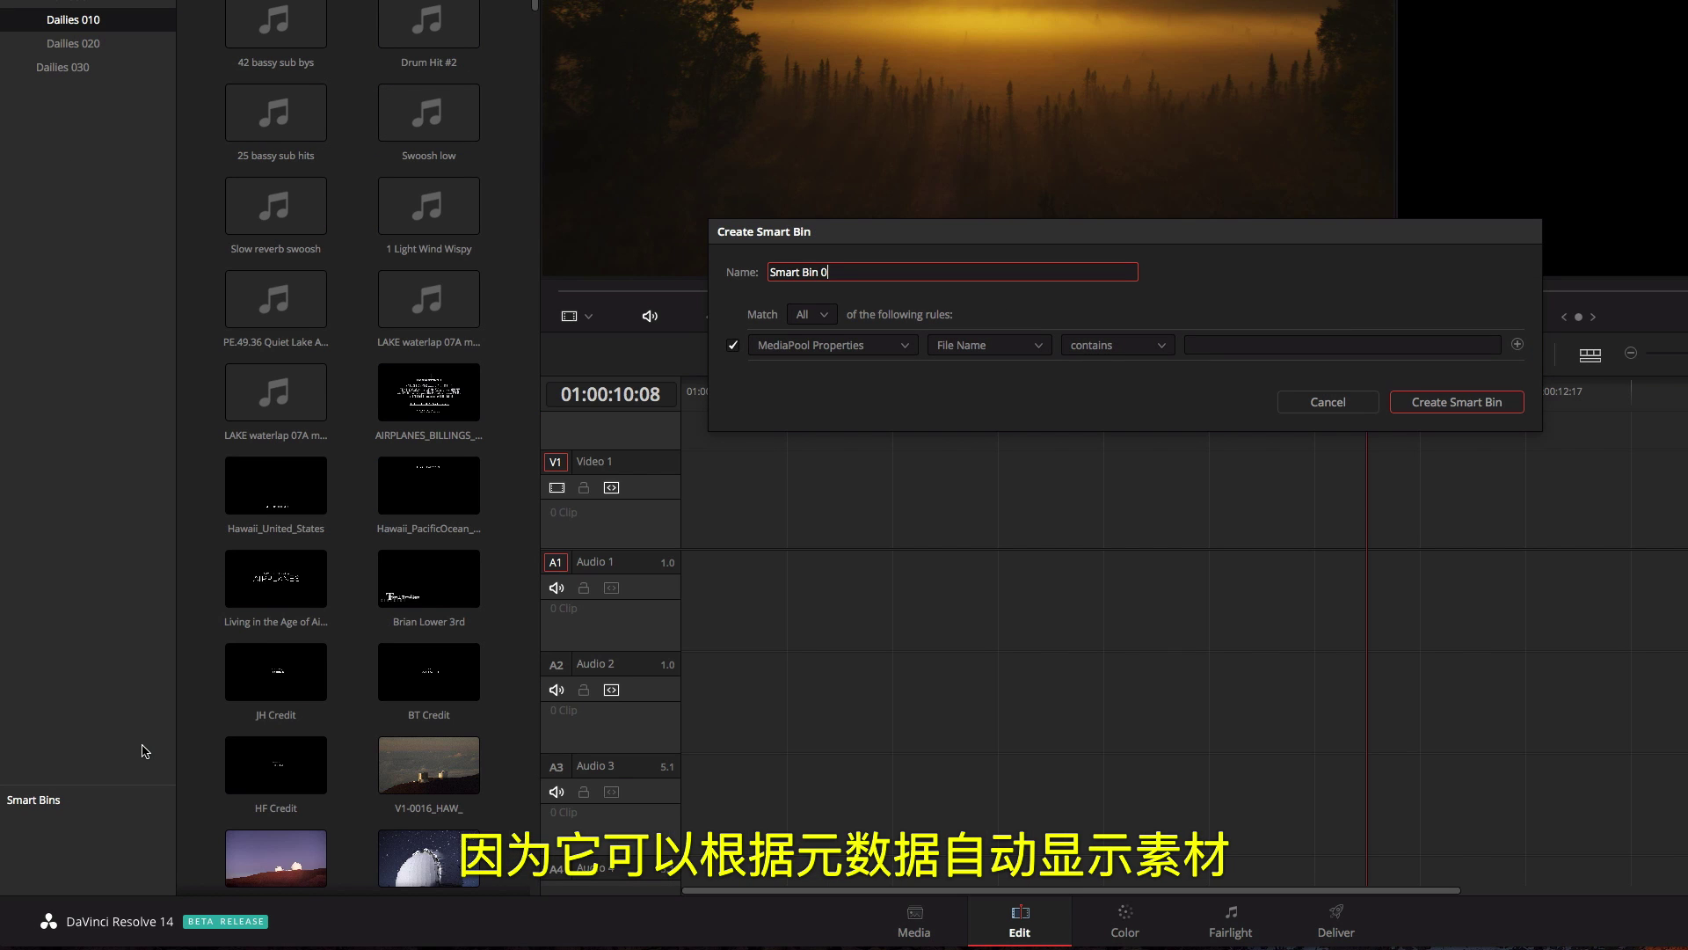
pyautogui.click(1026, 348)
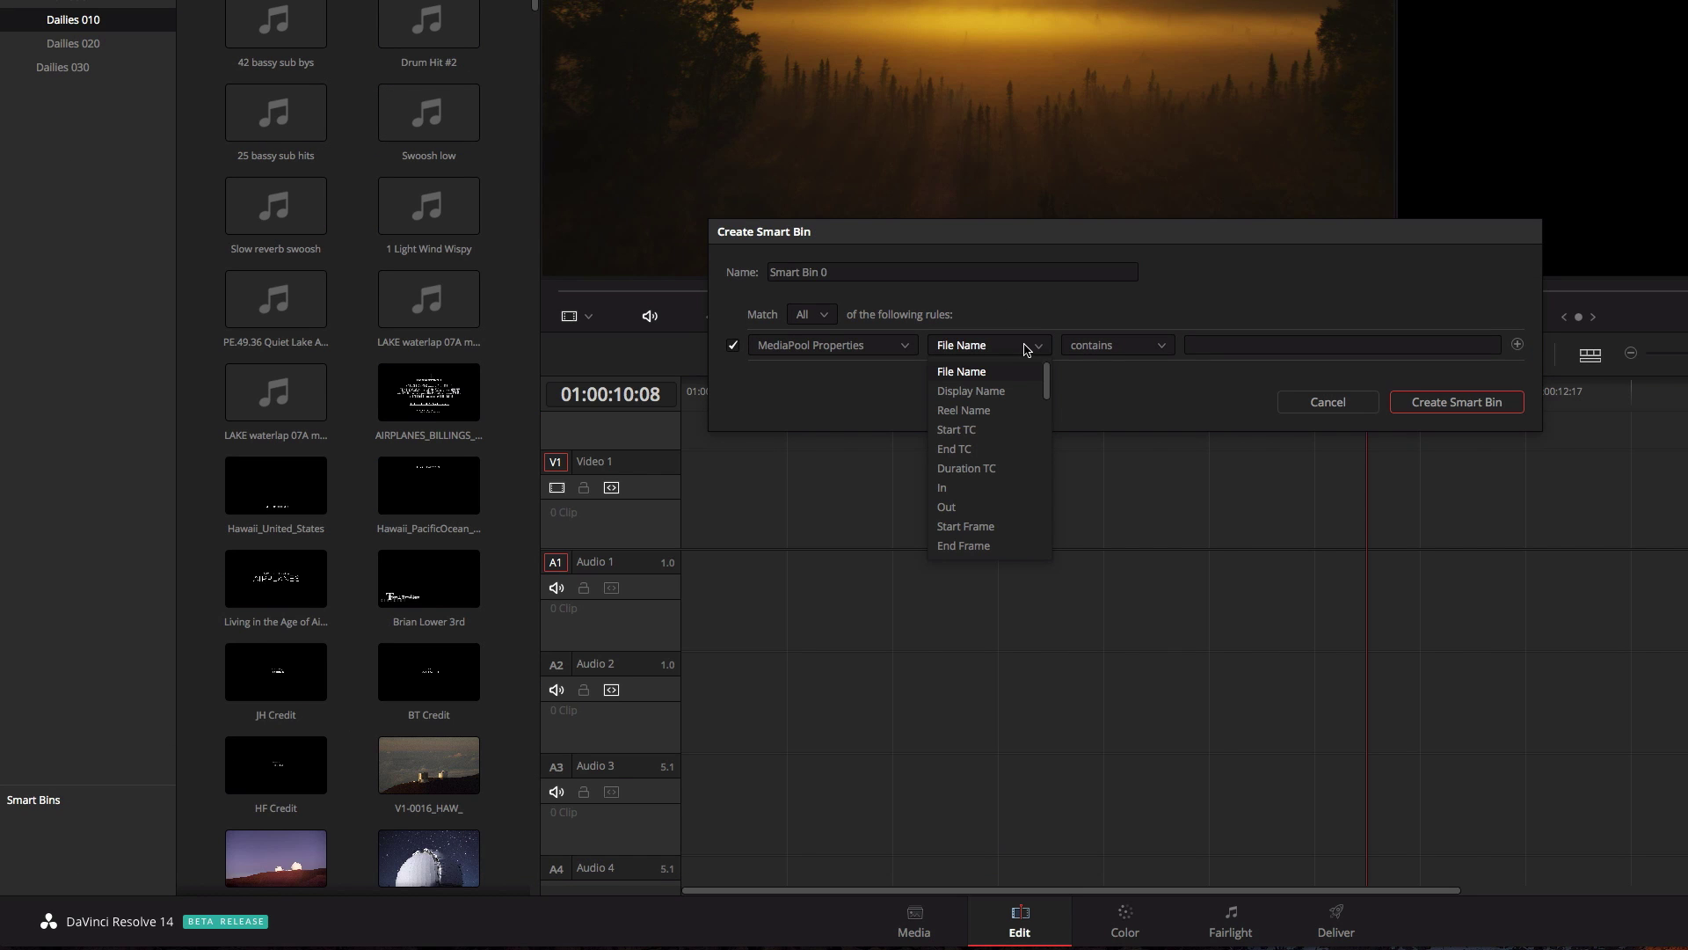
pyautogui.scroll(-5, 994, 457)
pyautogui.click(1009, 546)
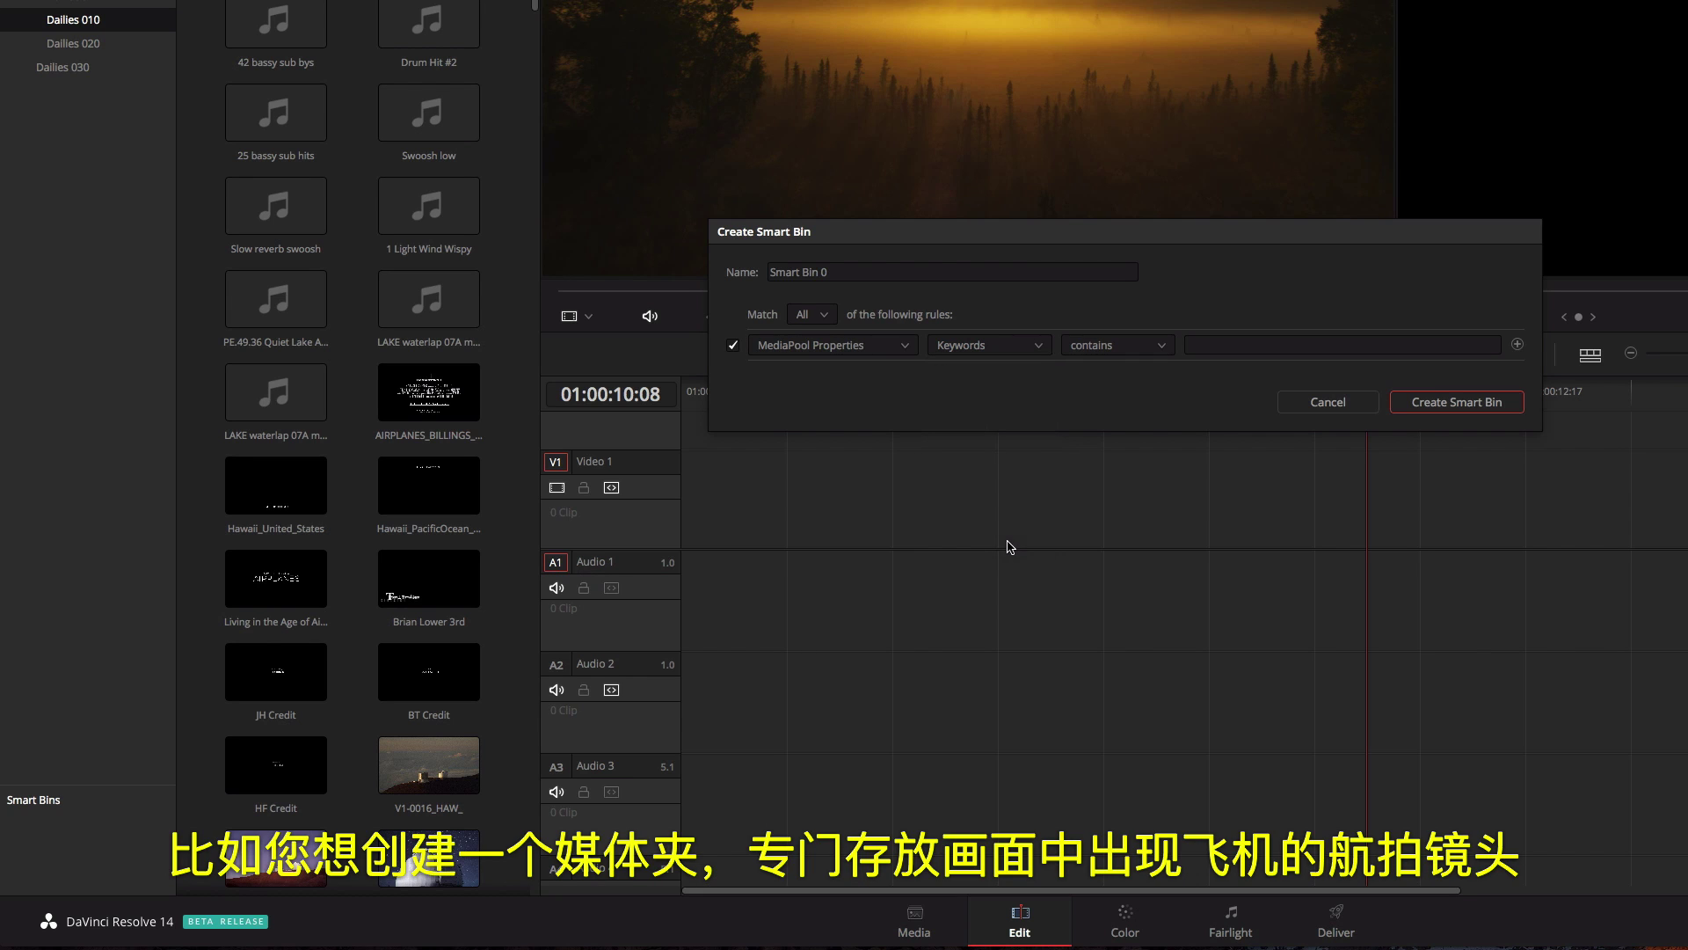
pyautogui.click(1211, 345)
pyautogui.write('aerial')
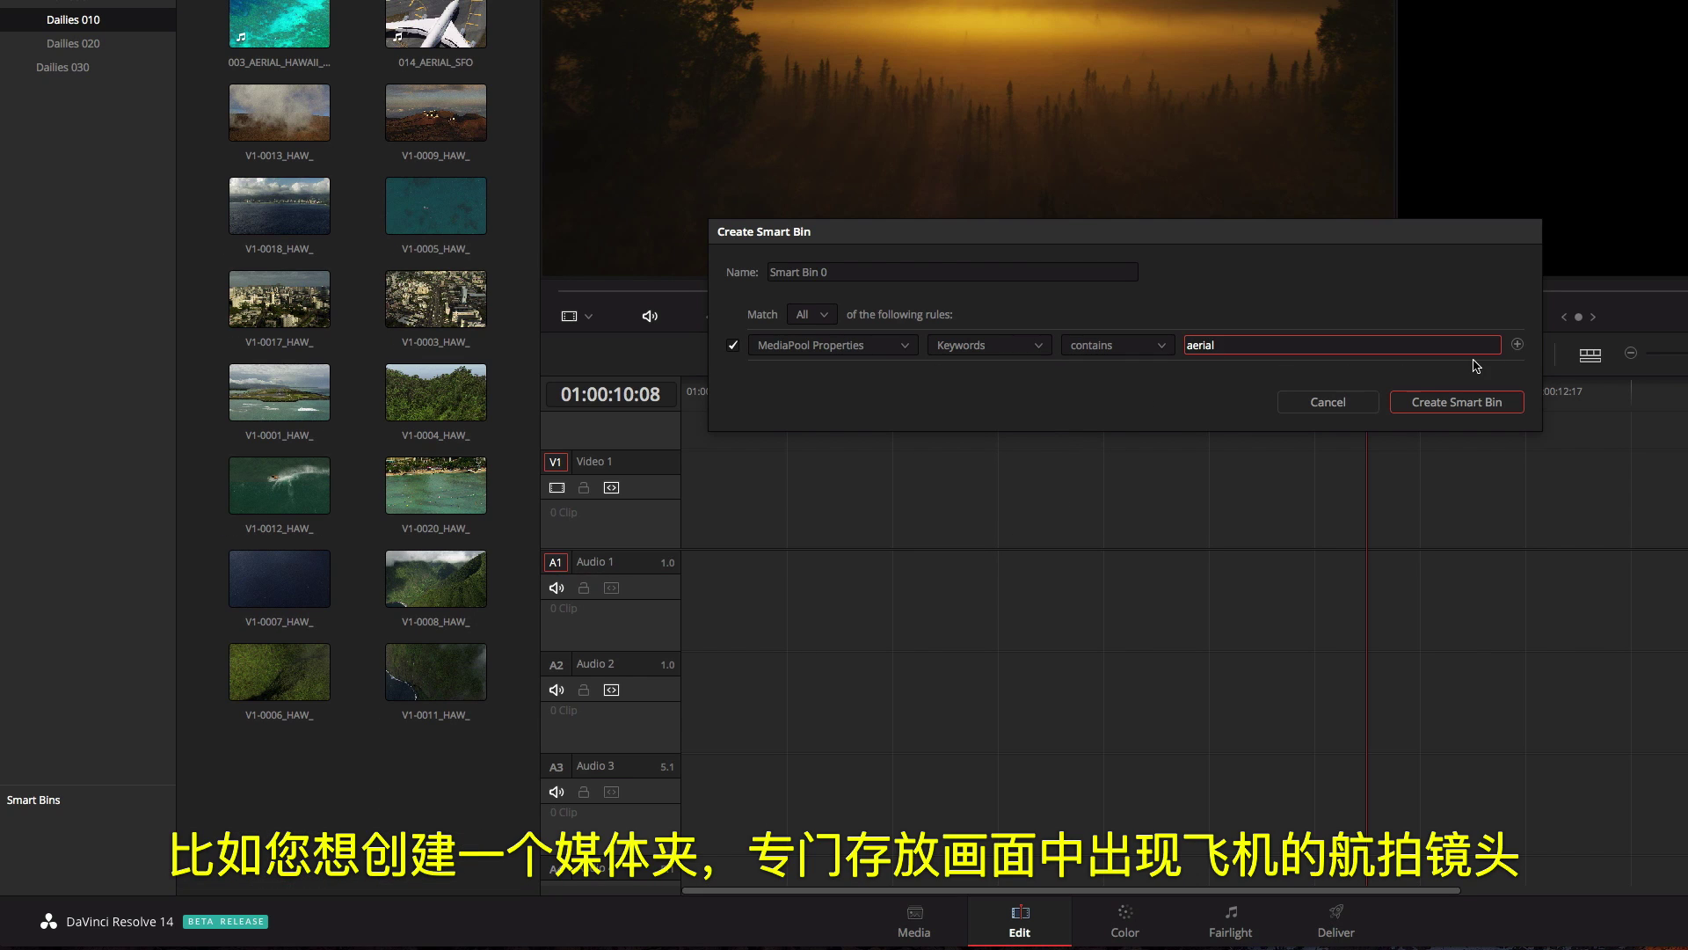
# - Add a second rule Keywords contains 'plane', create Smart Bin 0, and select its three clips
pyautogui.click(1519, 345)
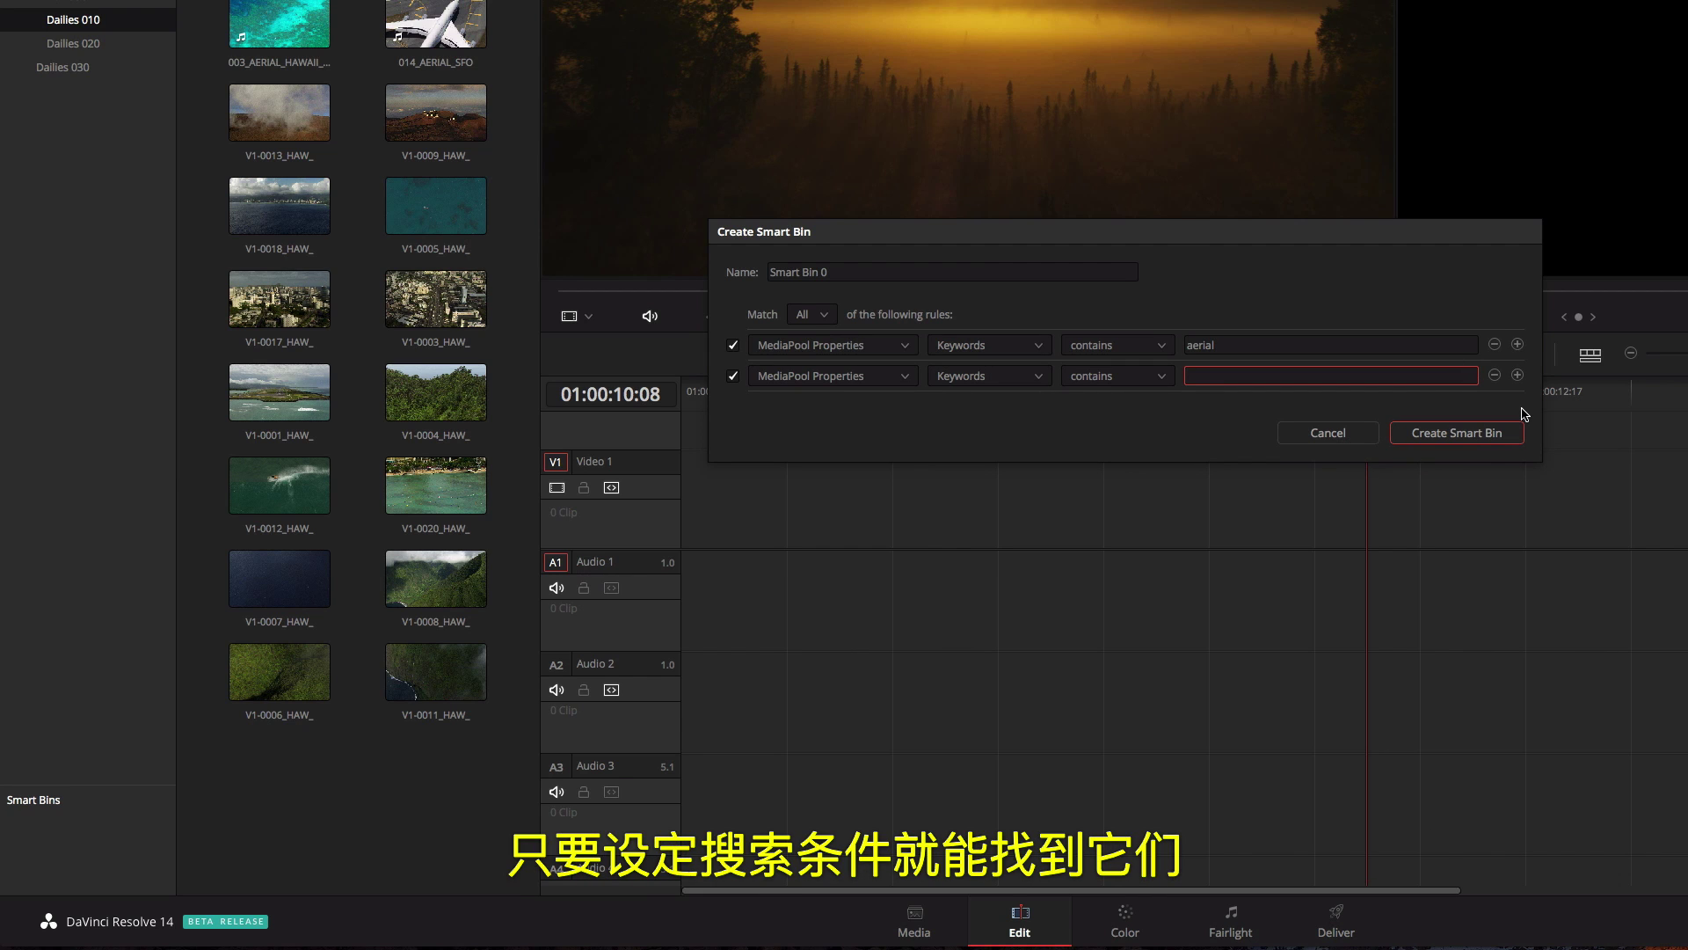
pyautogui.write('plane')
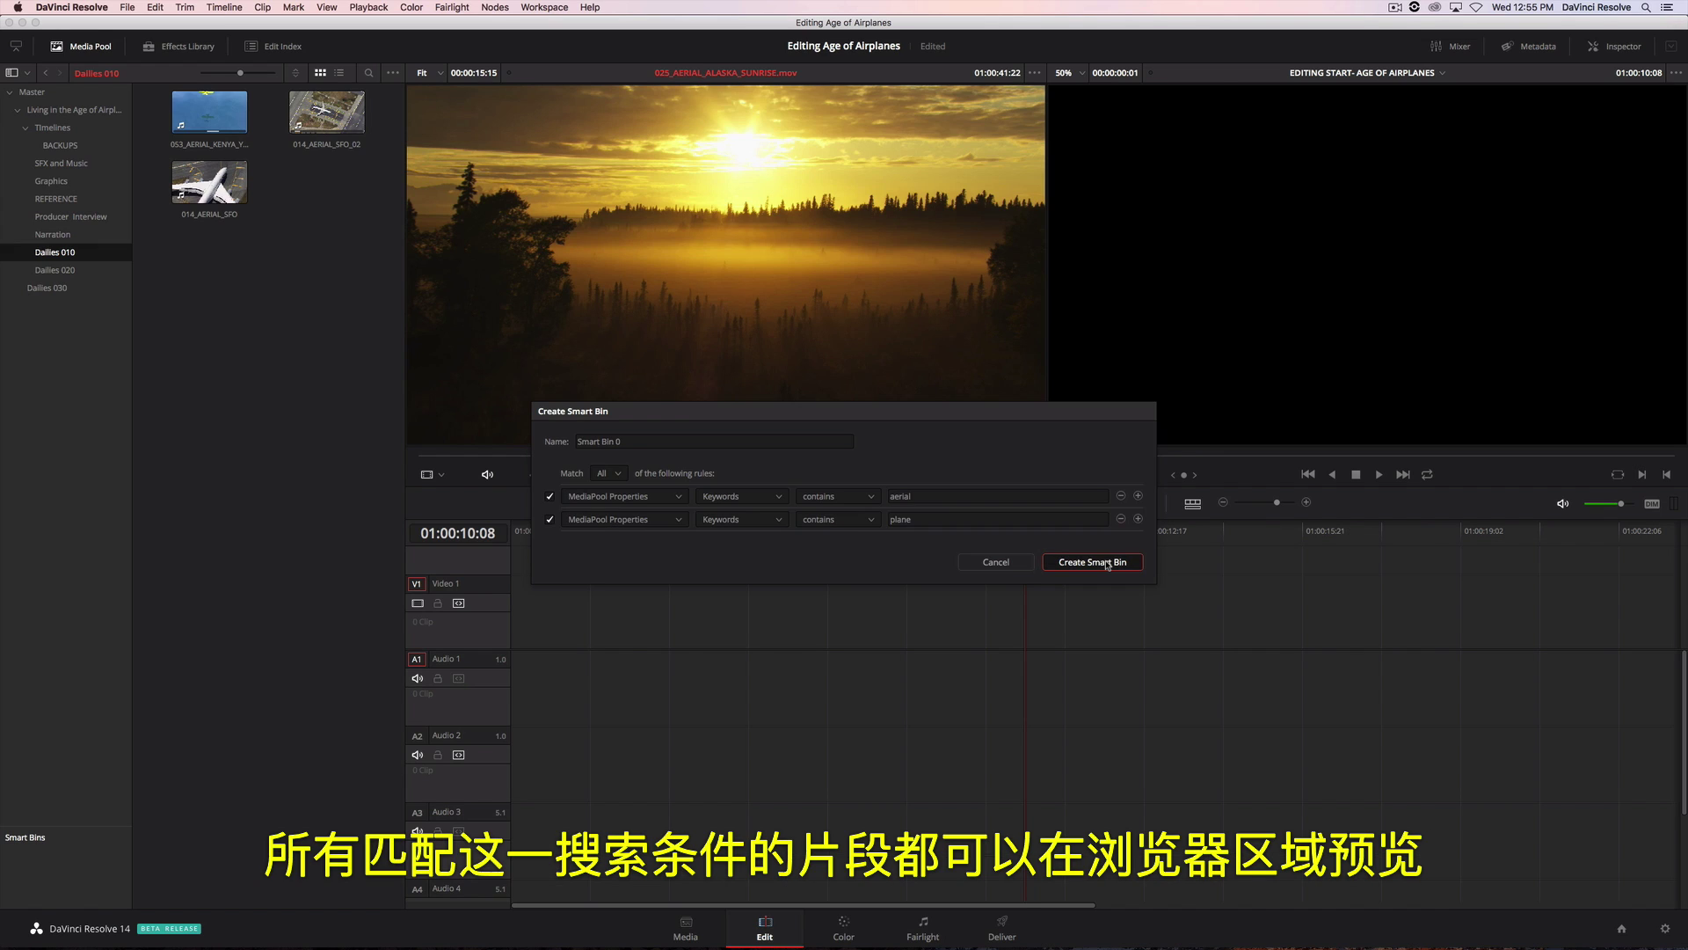
pyautogui.click(1476, 437)
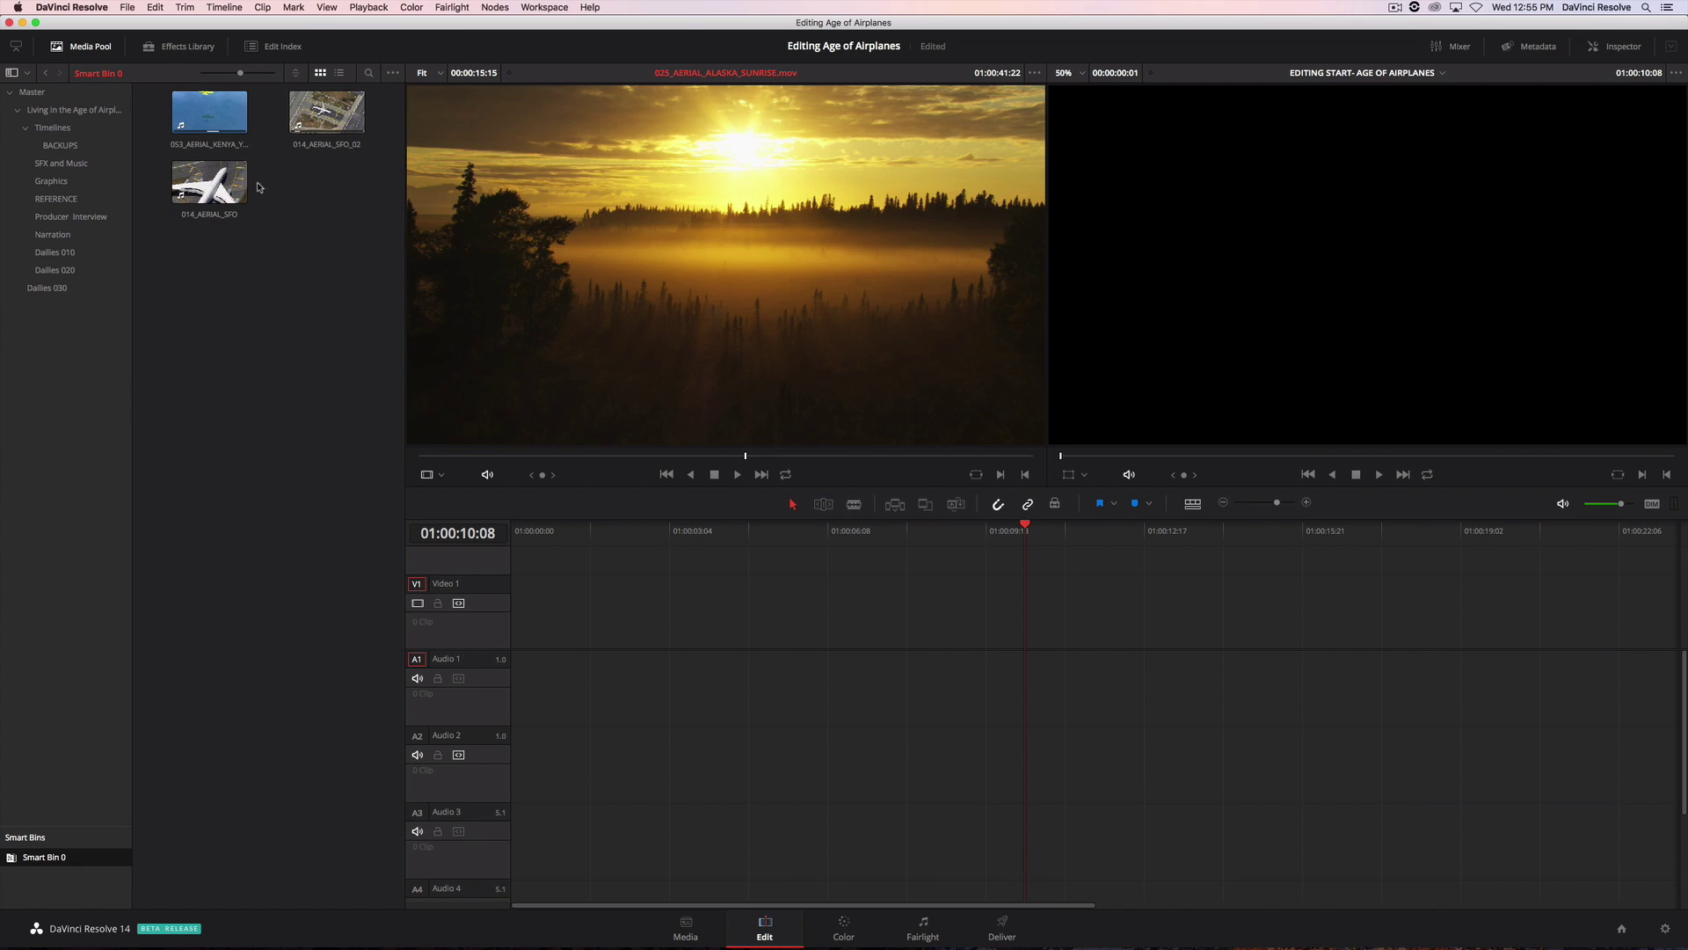
pyautogui.moveTo(155, 99); pyautogui.dragTo(323, 210)
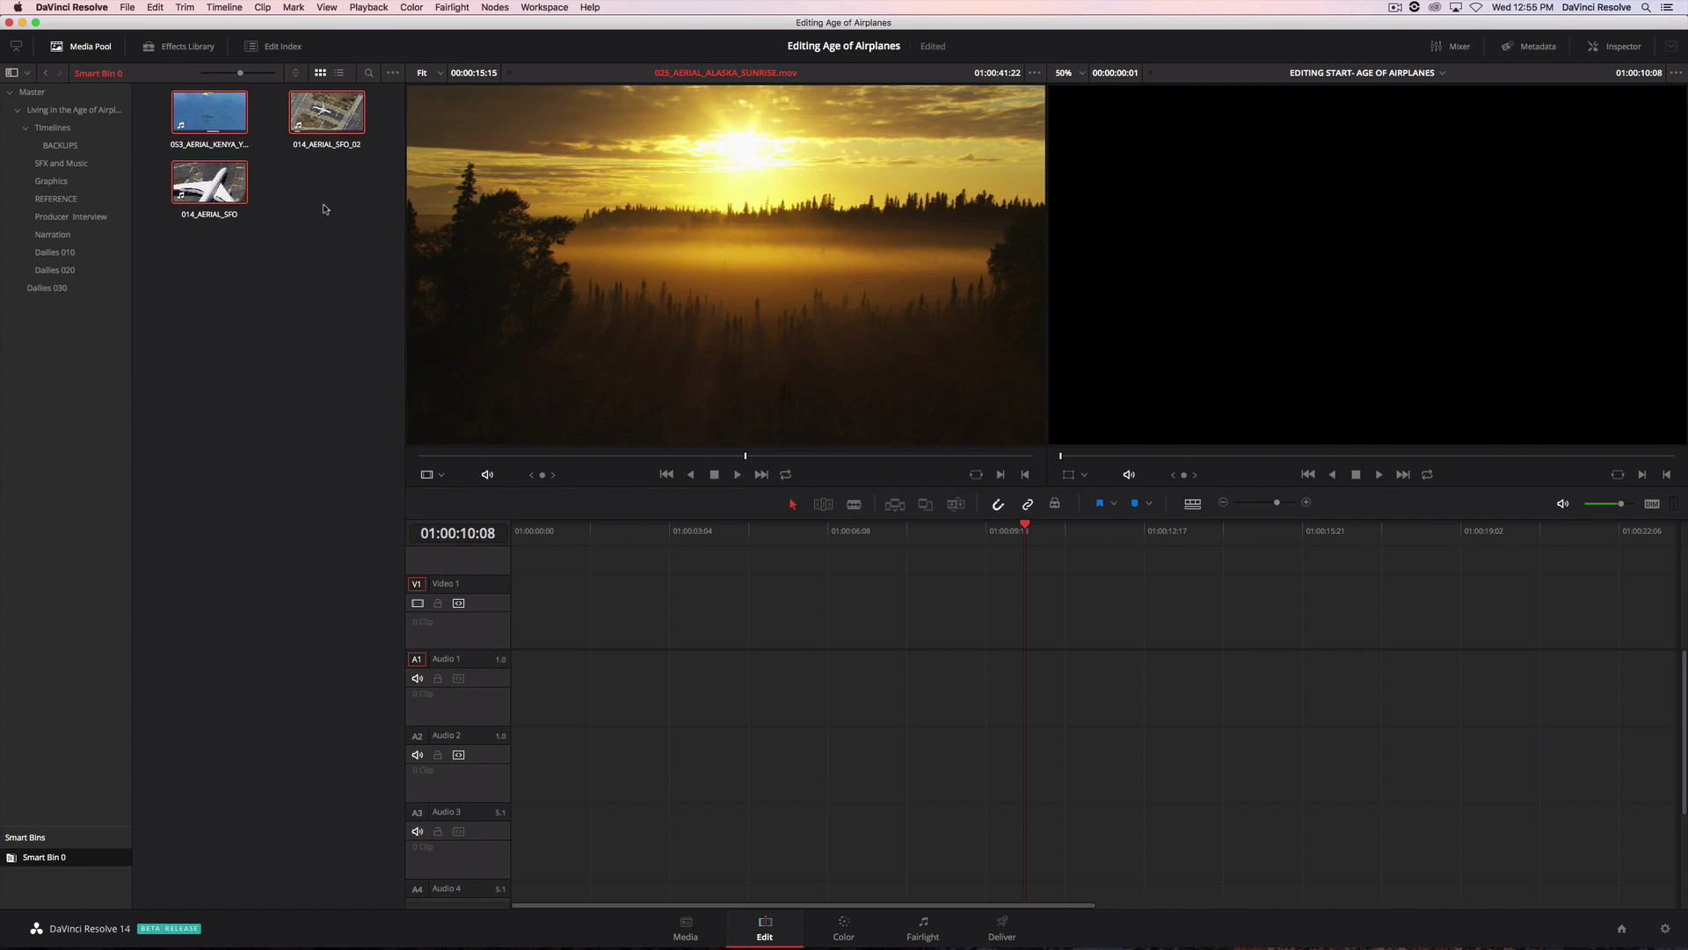
# - Lay the three aerial plane clips onto the timeline and review them
pyautogui.moveTo(318, 126); pyautogui.dragTo(508, 635)
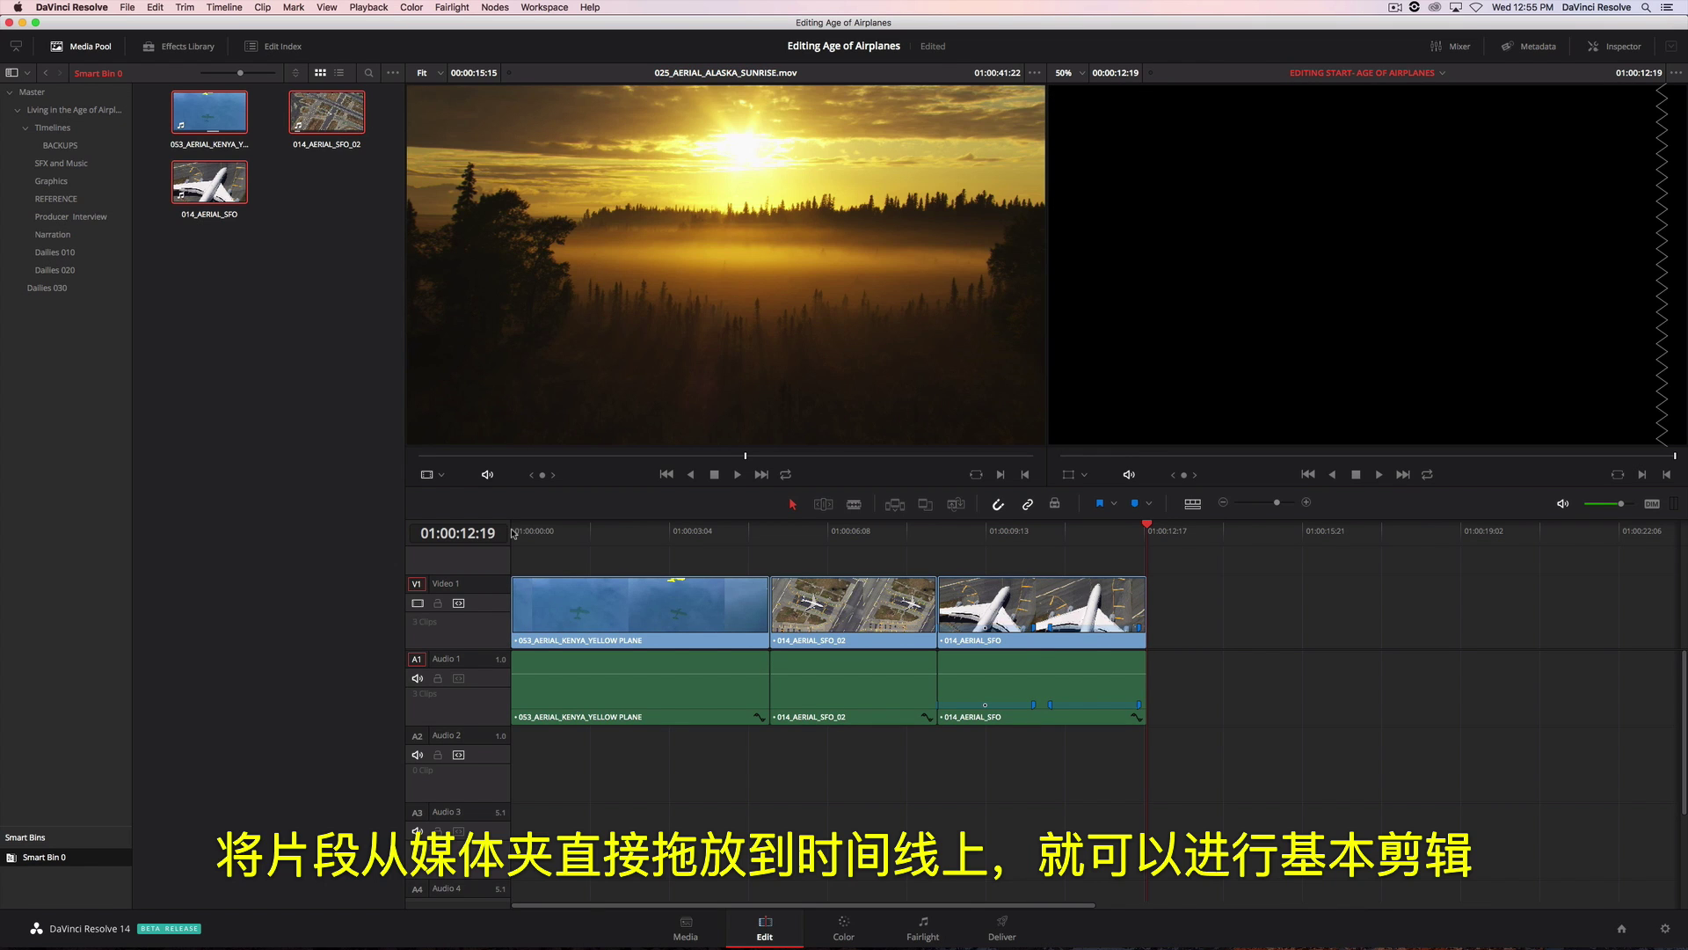
pyautogui.moveTo(512, 533); pyautogui.dragTo(1077, 568)
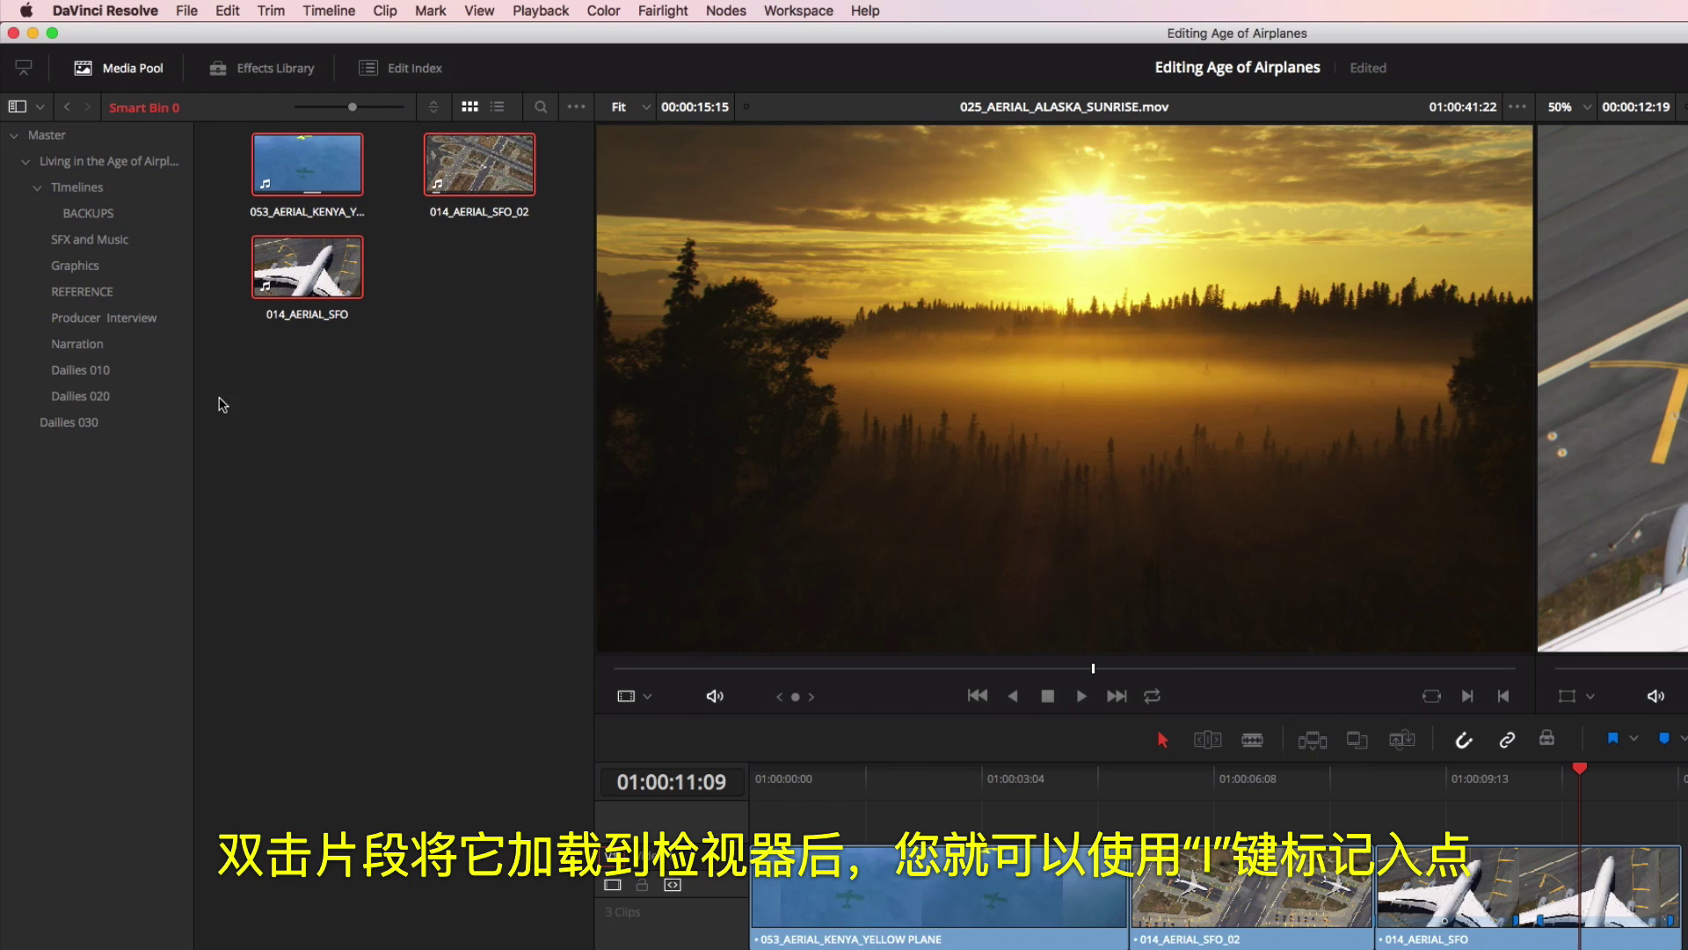
pyautogui.click(124, 374)
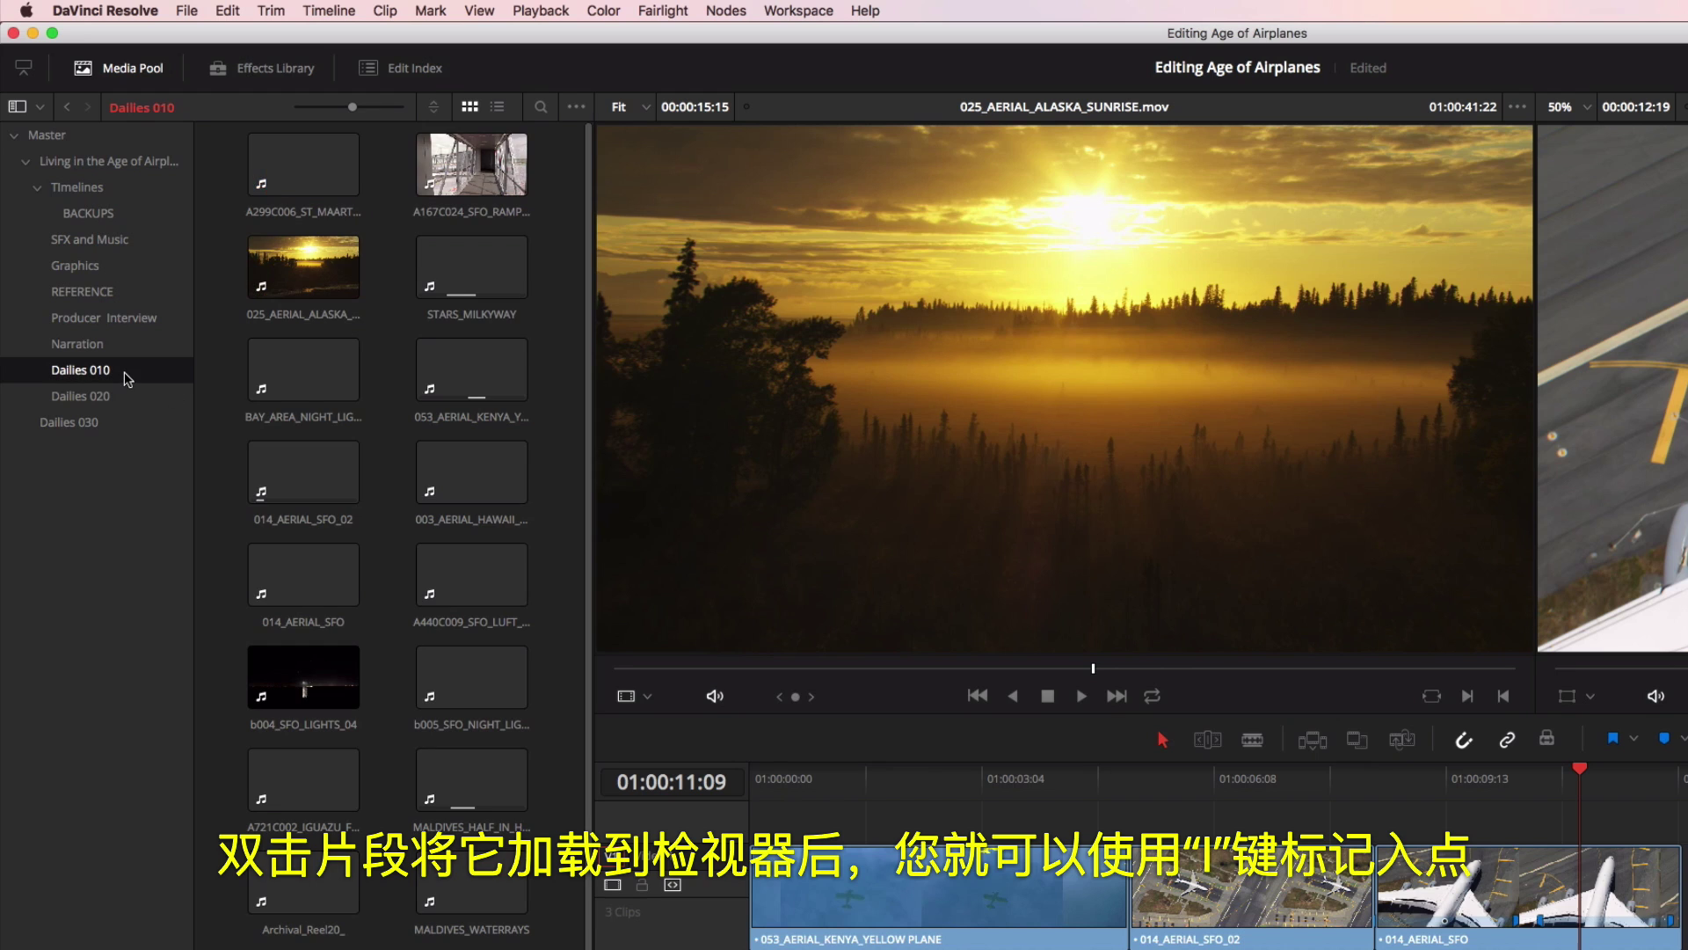
# - Mark an out point on the St Maarten landing clip and append it at the timeline's end
pyautogui.doubleClick(321, 176)
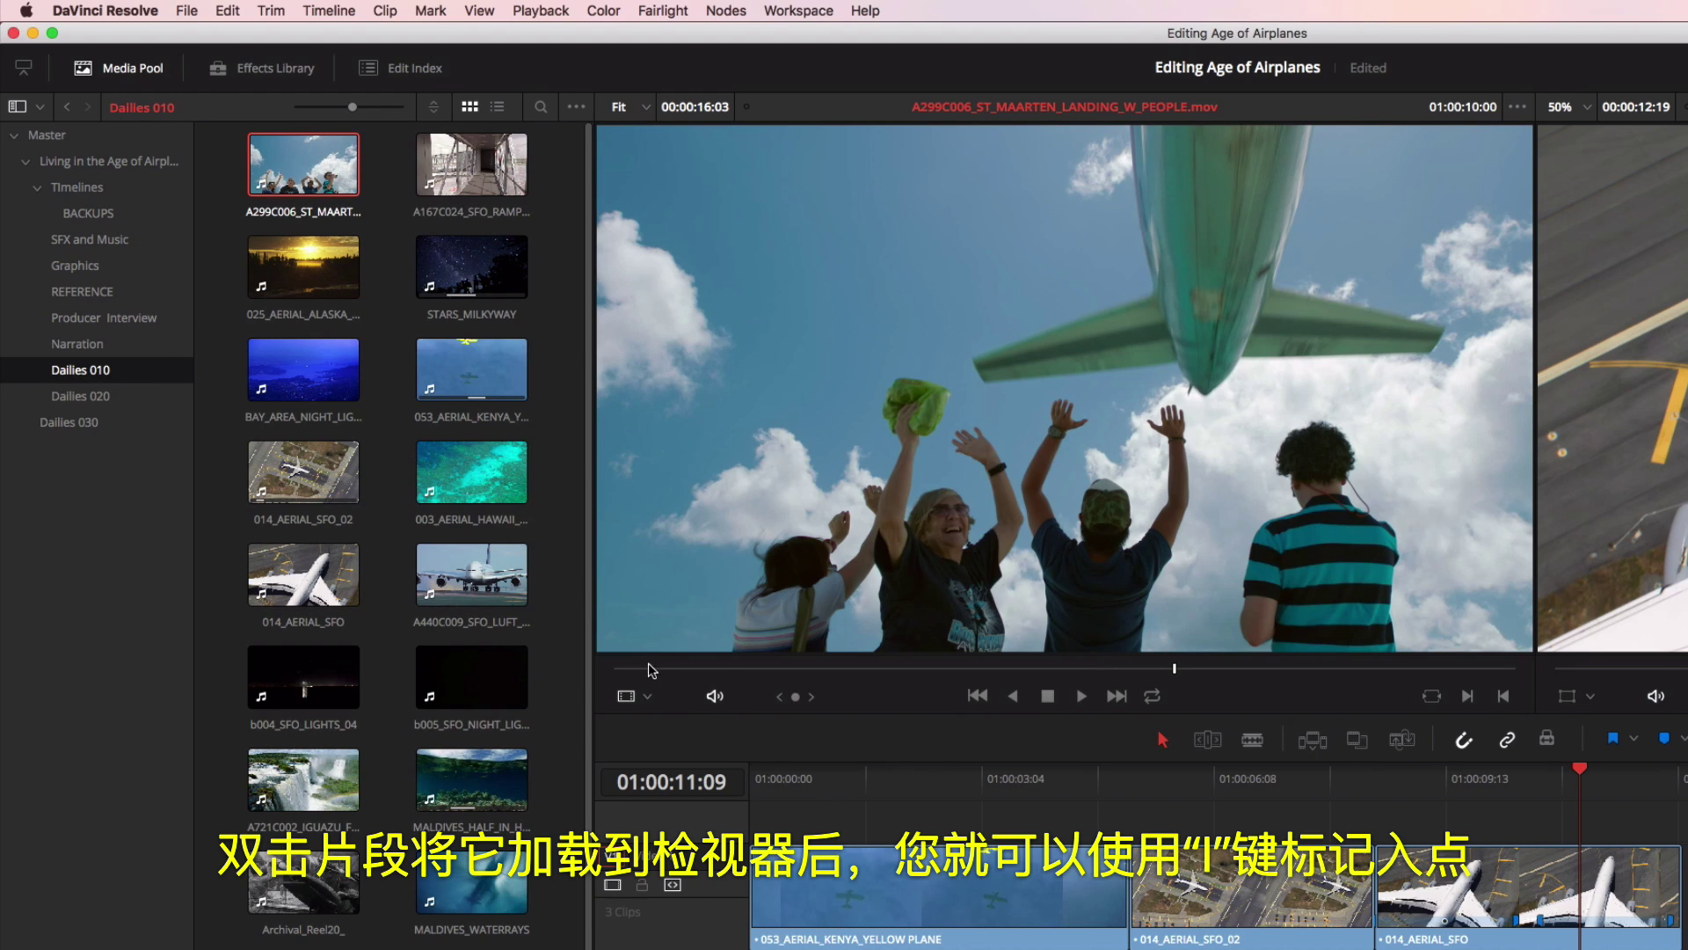
pyautogui.moveTo(651, 671); pyautogui.dragTo(1240, 699)
pyautogui.press('o')
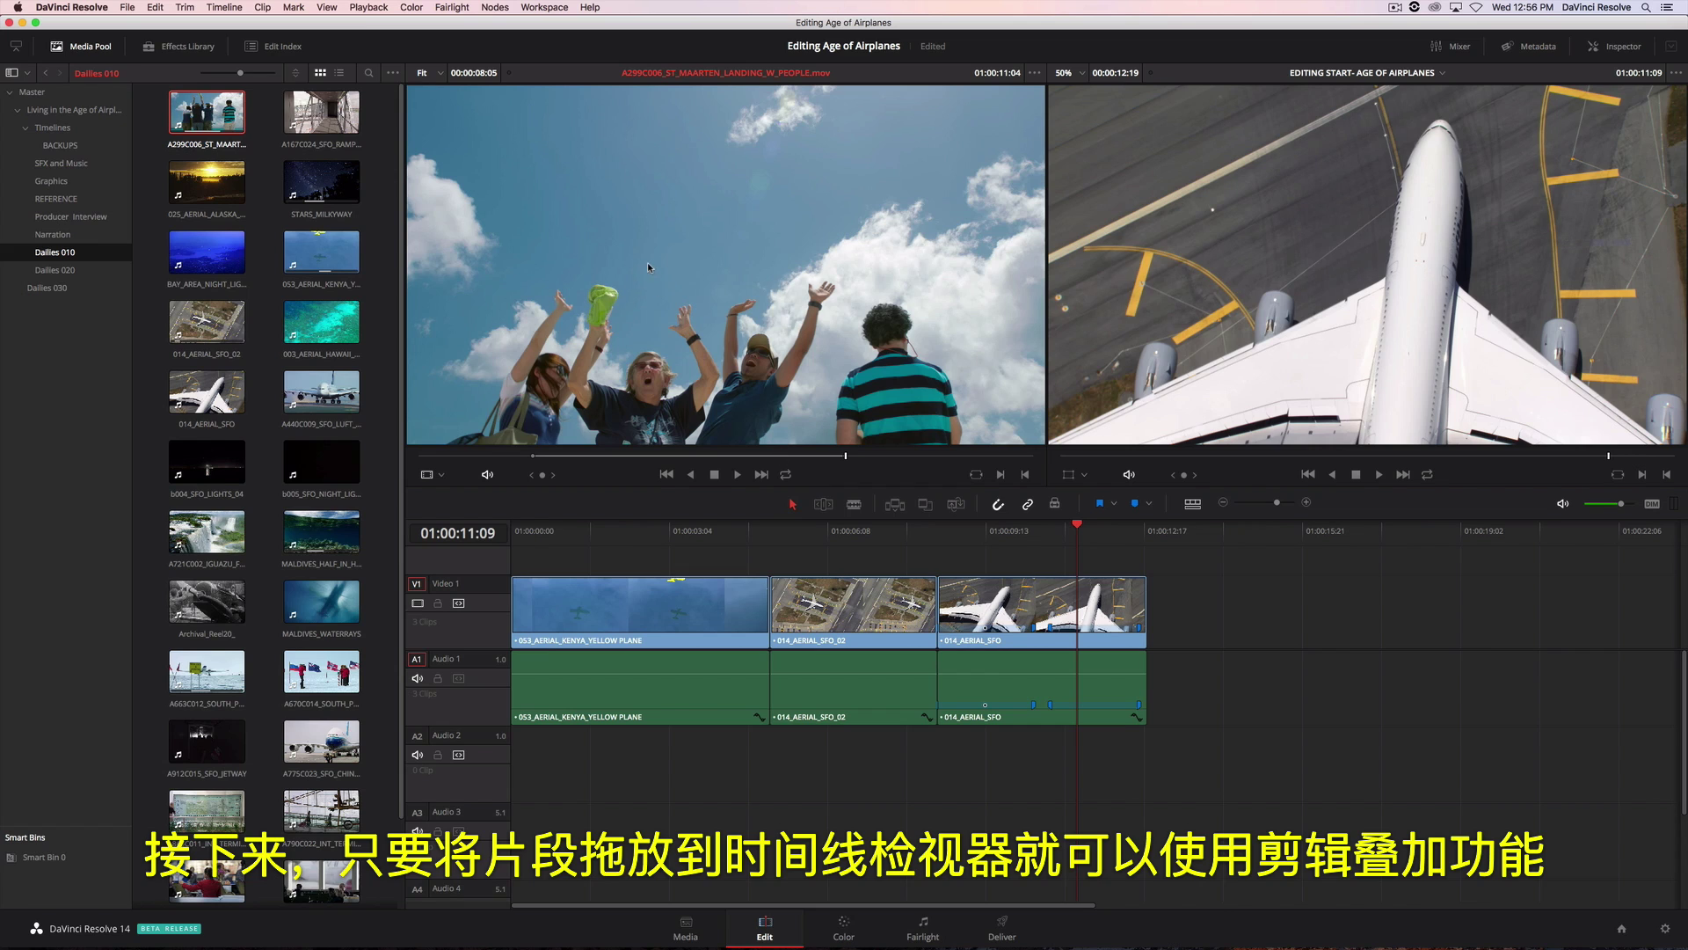
pyautogui.moveTo(648, 267); pyautogui.dragTo(1418, 264)
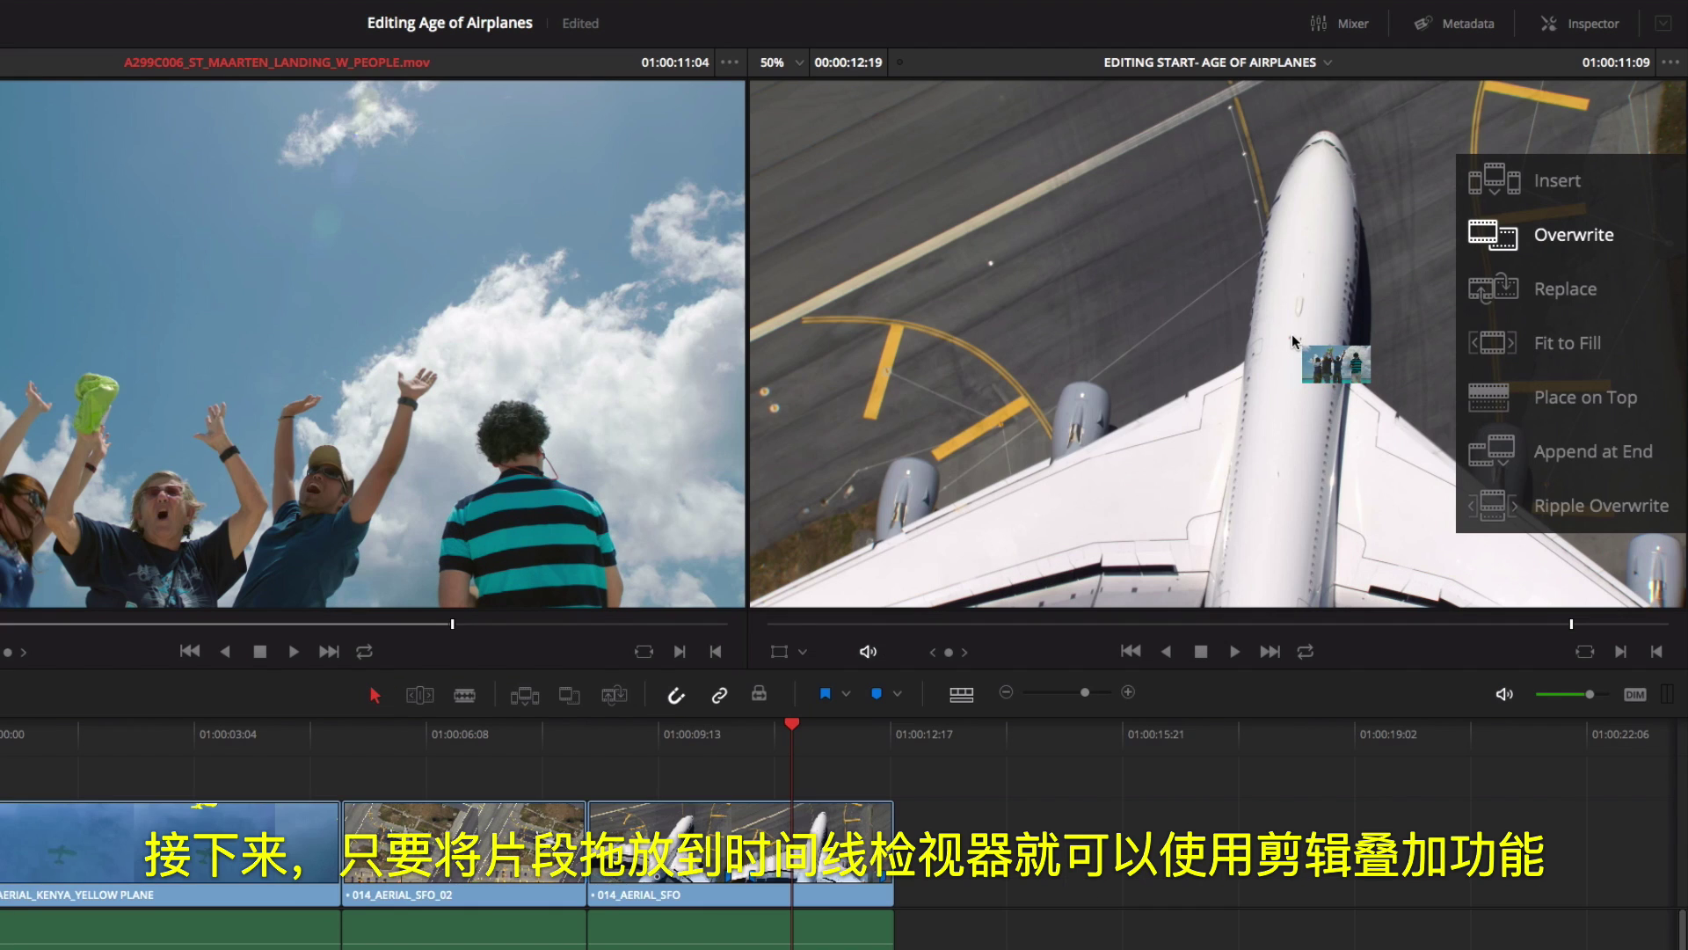
pyautogui.moveTo(1293, 339); pyautogui.dragTo(1506, 458)
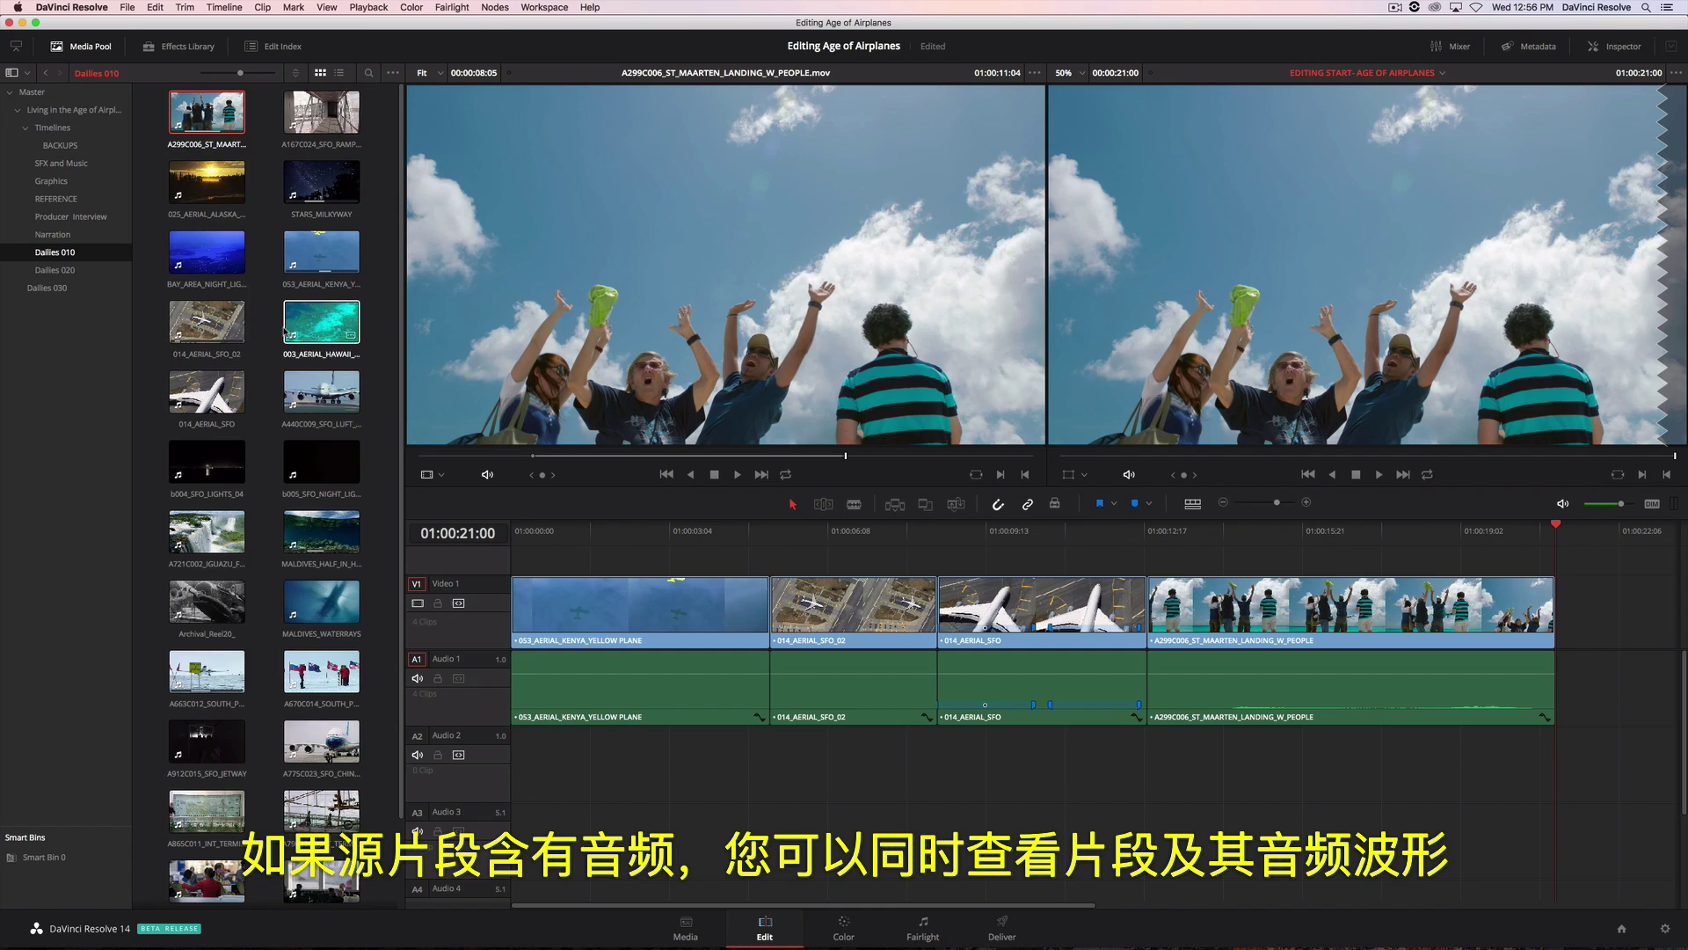
pyautogui.click(71, 216)
# - Load 01_Brian_Int_Edit.mov, show its zoomed audio waveform, and mark an In point where speech begins
pyautogui.doubleClick(327, 122)
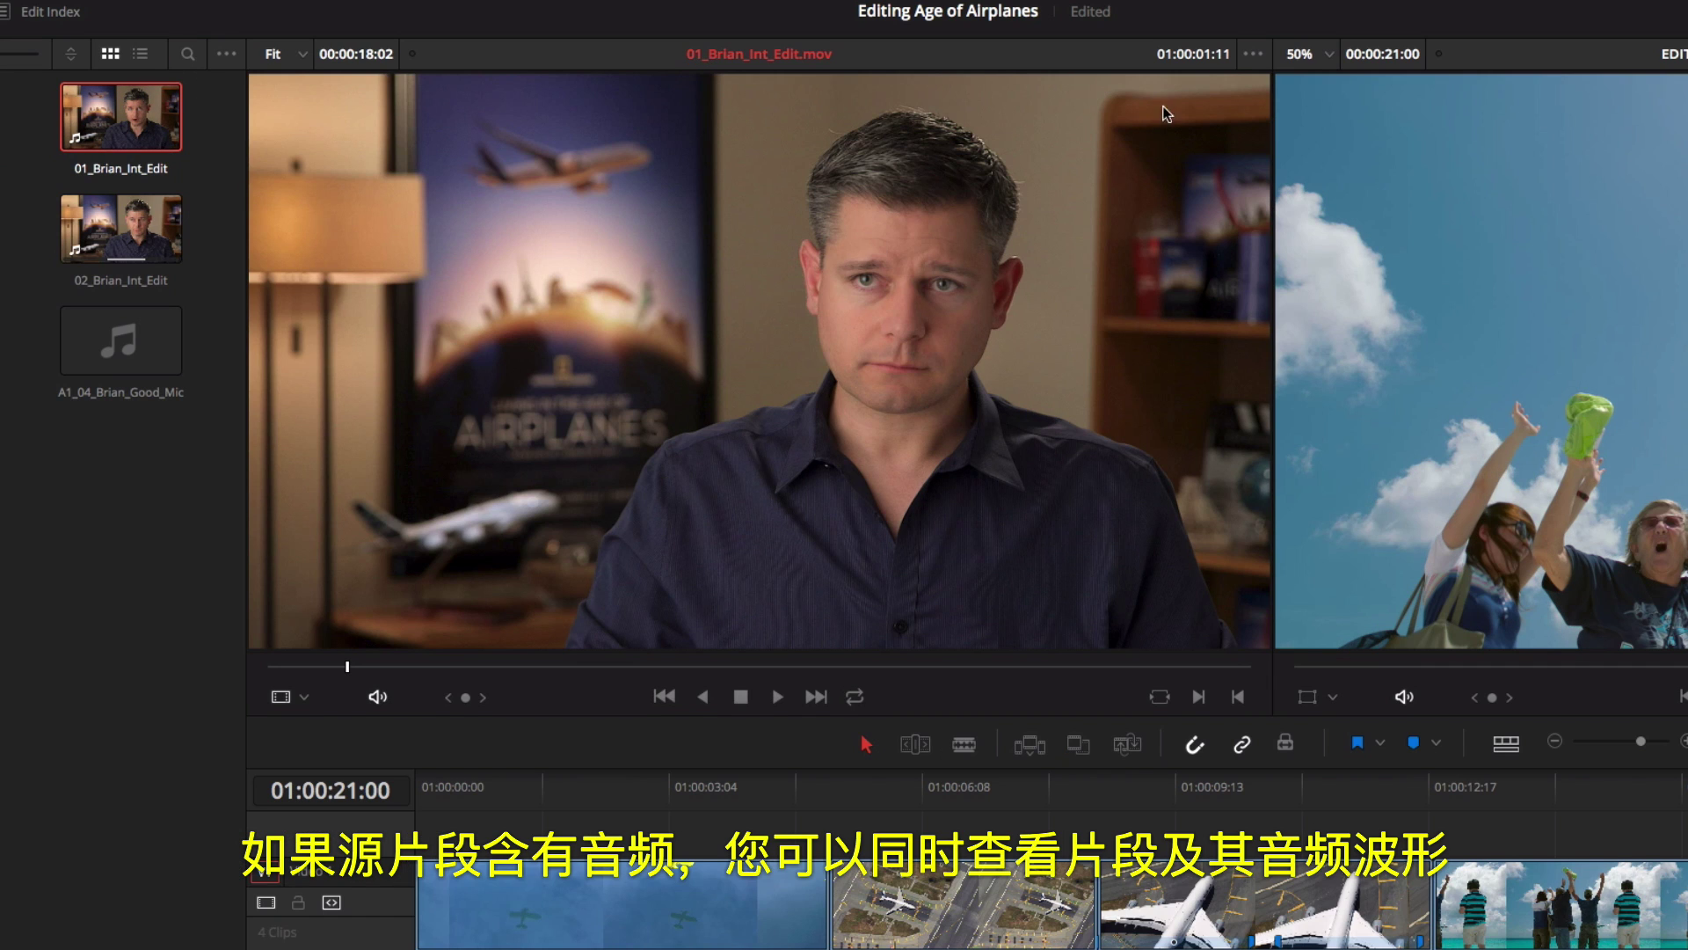
pyautogui.click(1253, 54)
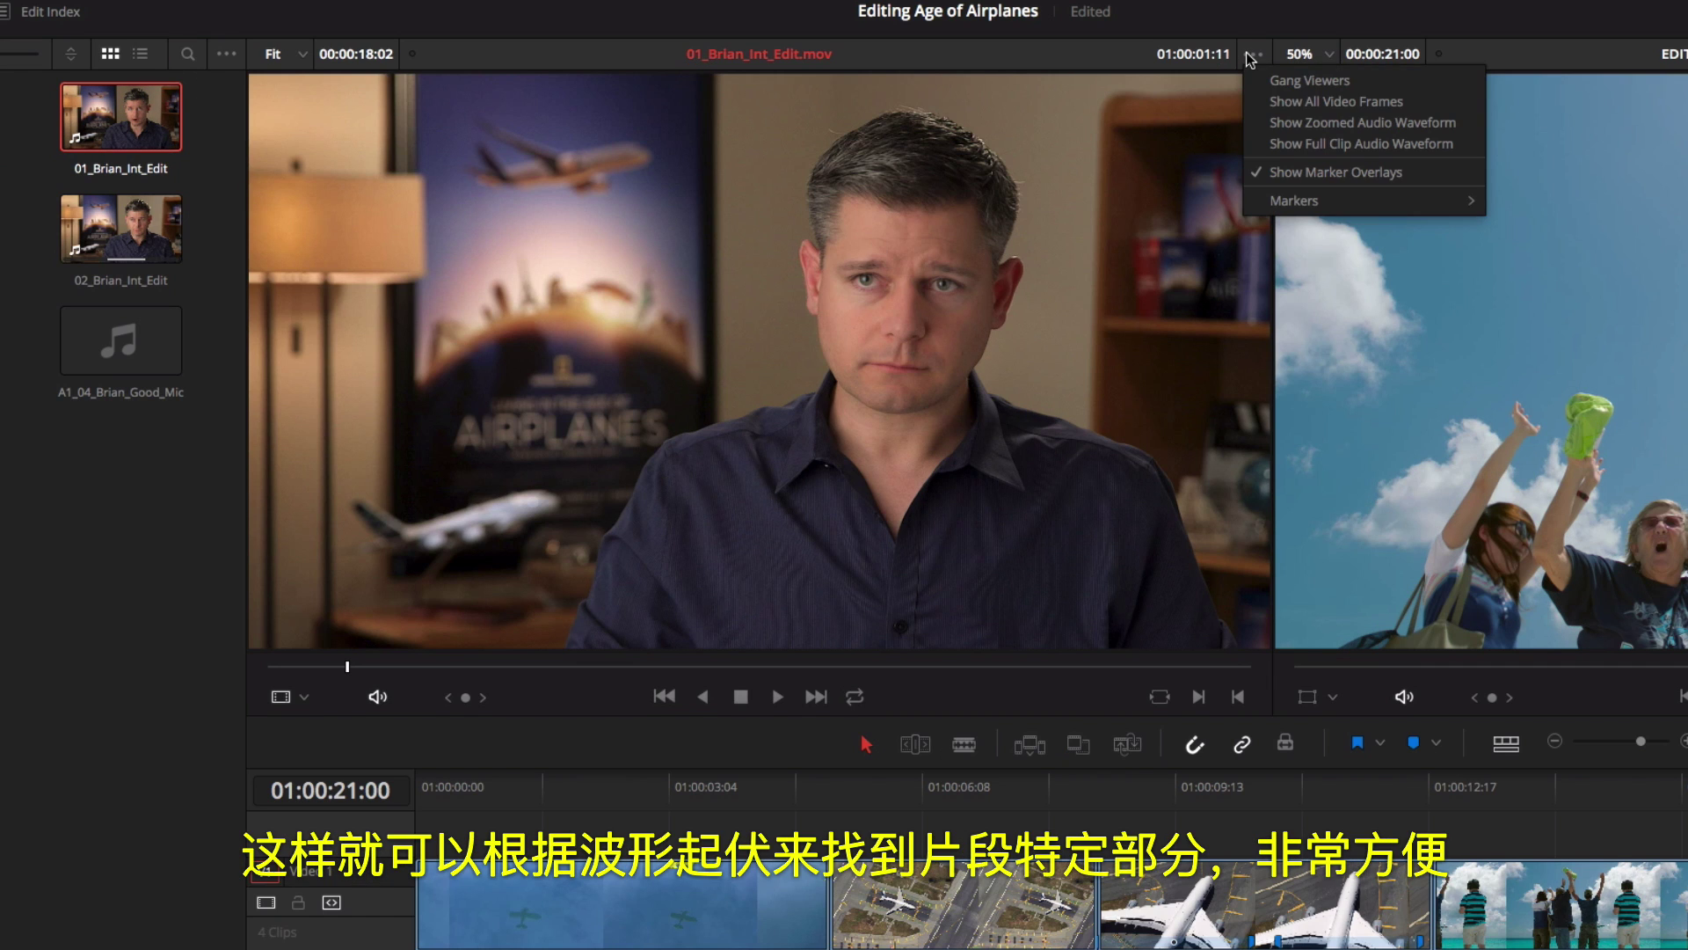
pyautogui.click(1274, 125)
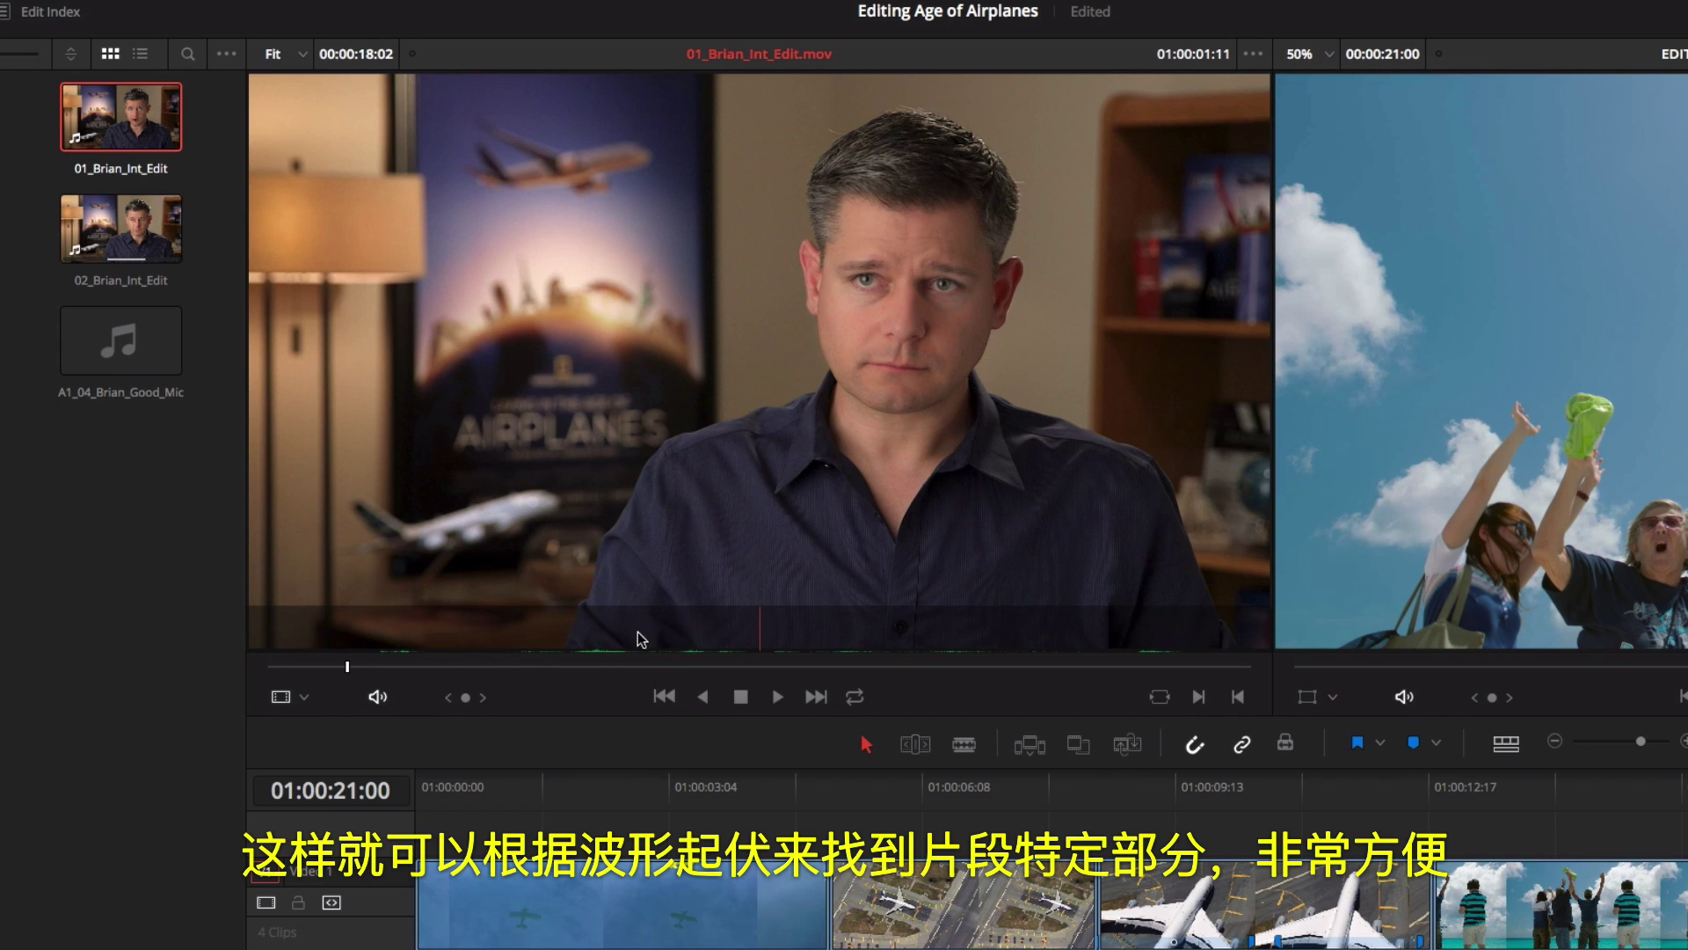
pyautogui.moveTo(358, 671); pyautogui.dragTo(563, 694)
pyautogui.press('i')
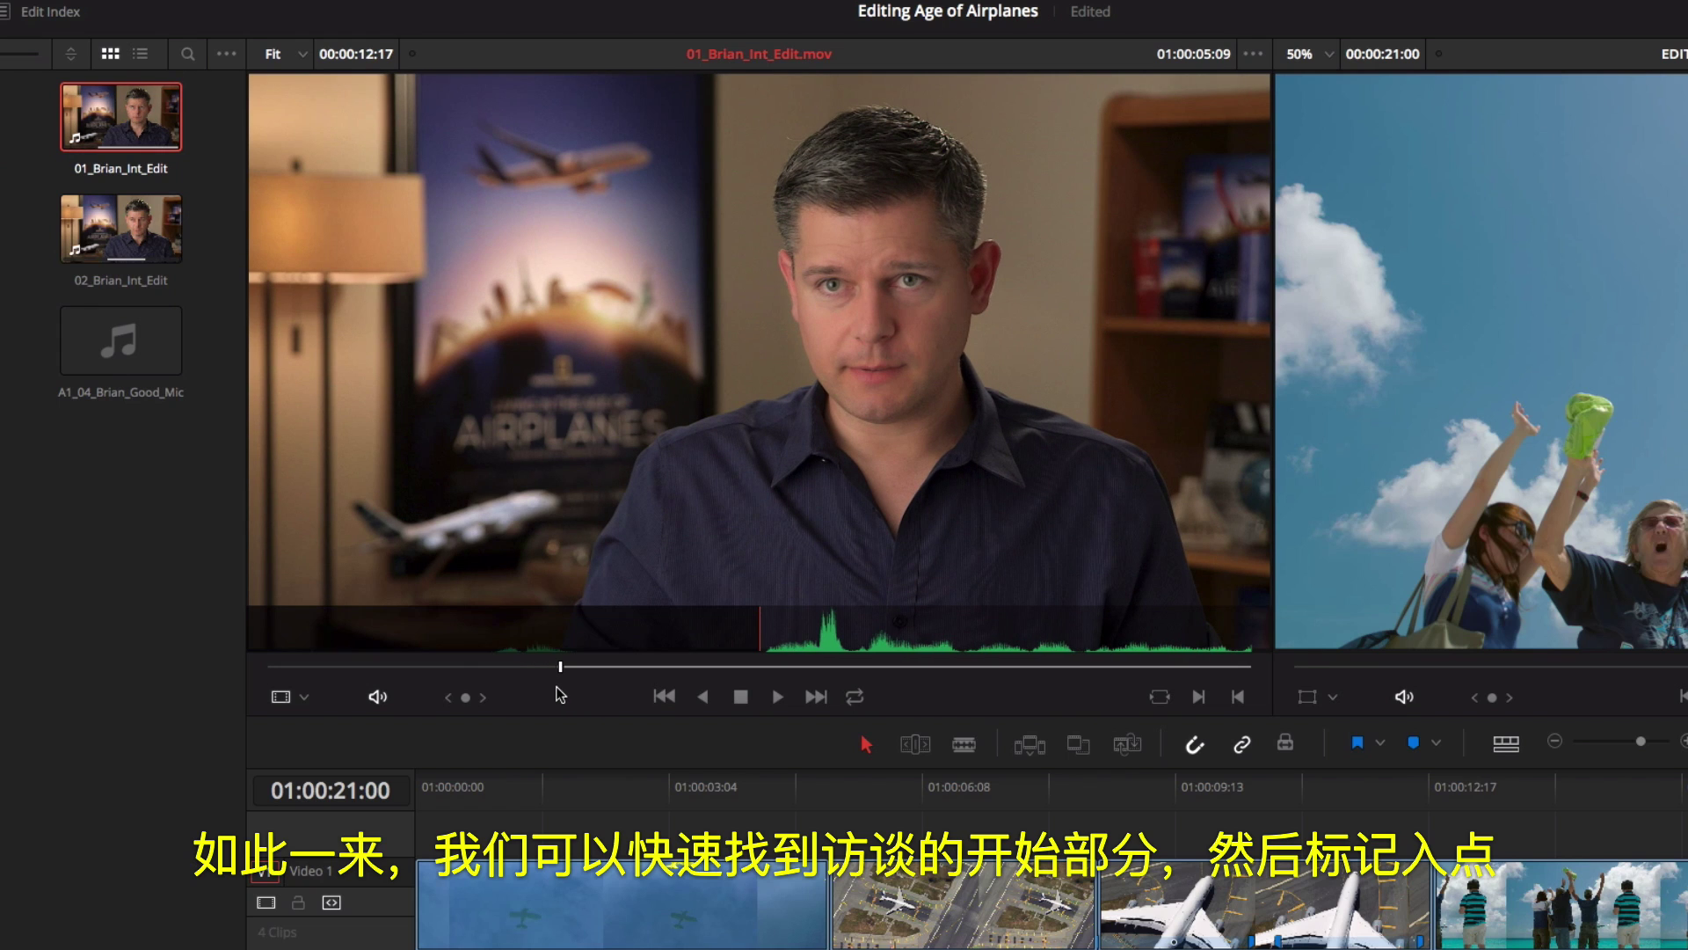
# - Play the interview from the In point and locate the pause after the first sentence
pyautogui.press('space')
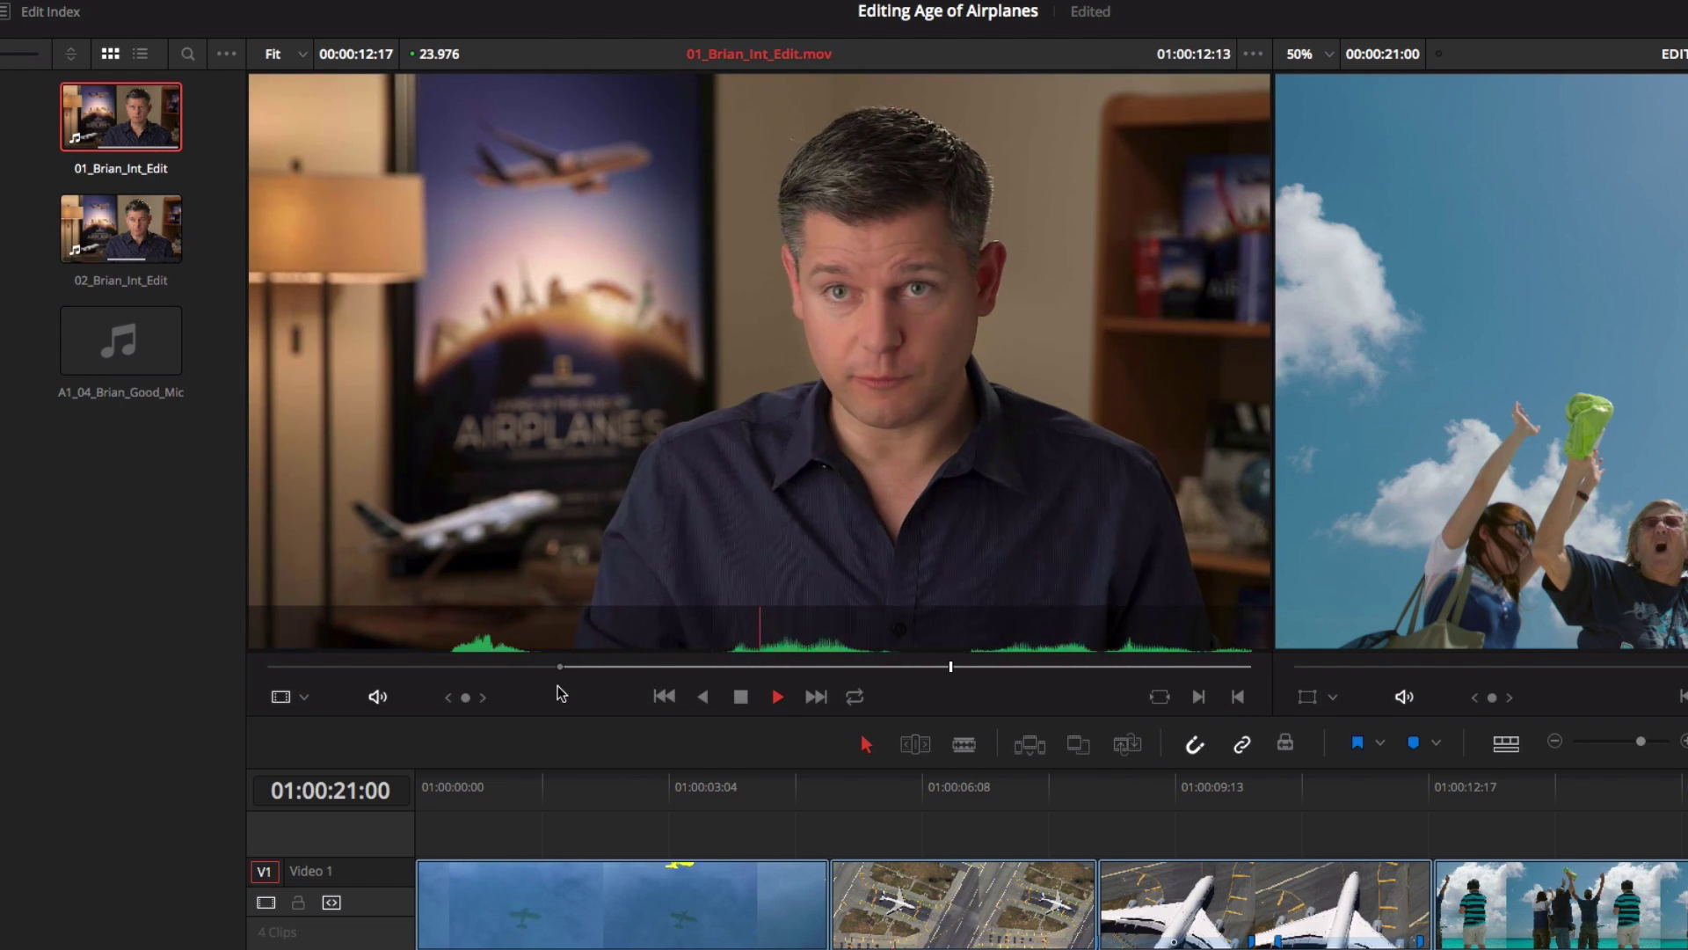
pyautogui.press('space')
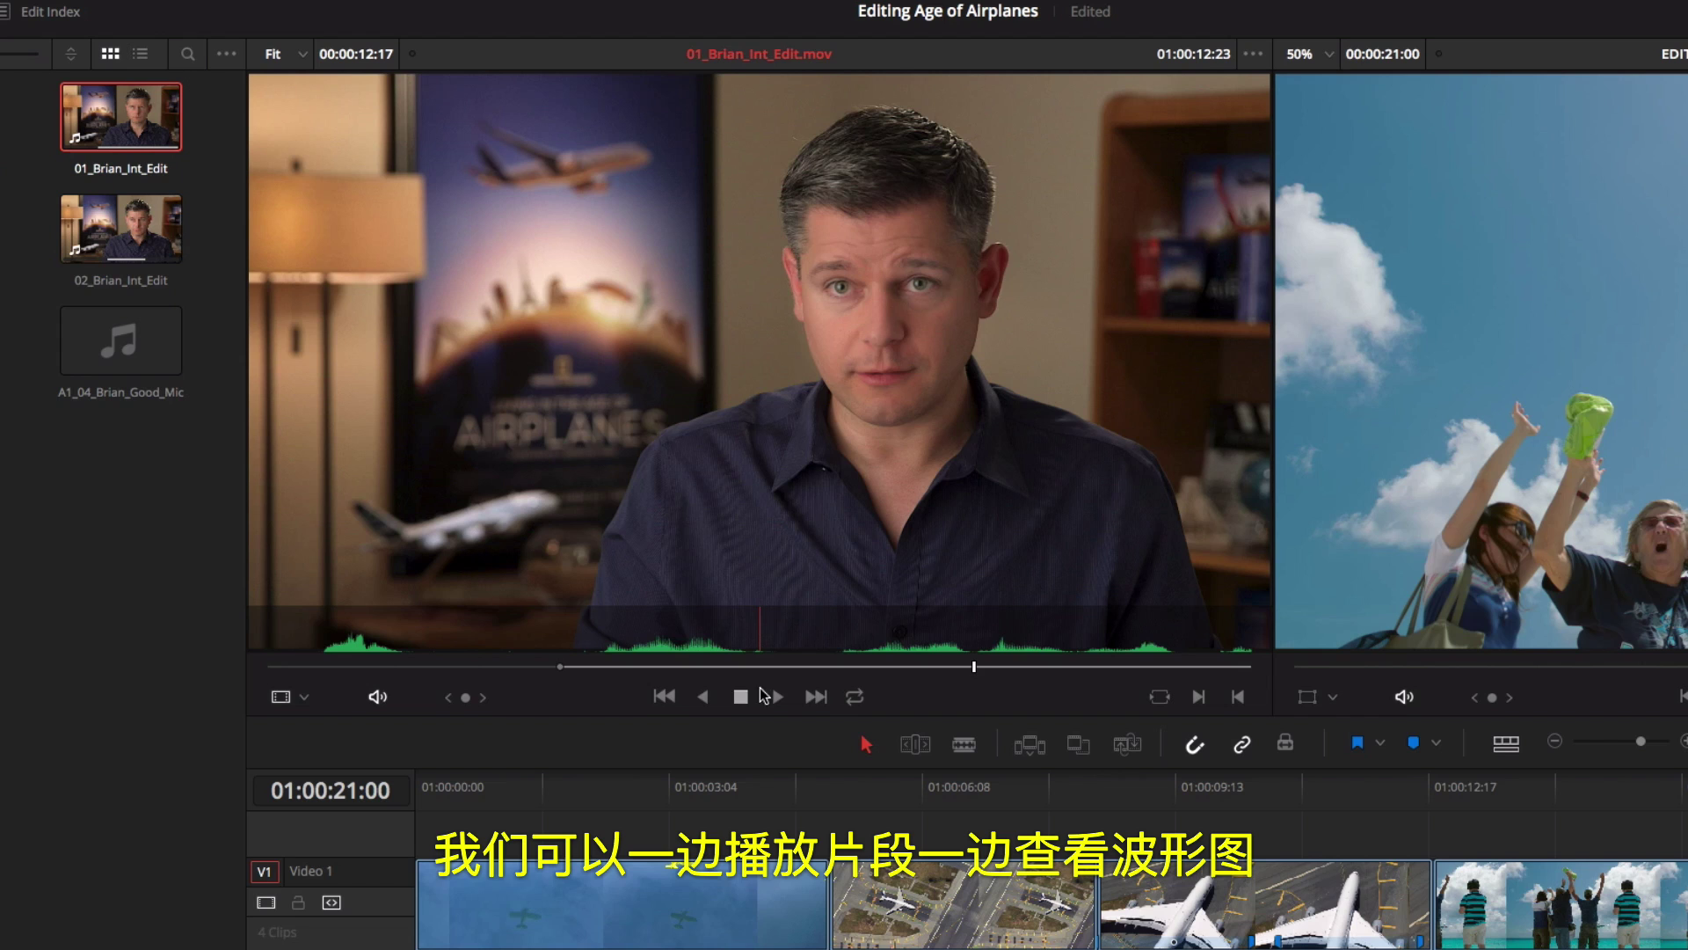
pyautogui.click(976, 670)
pyautogui.moveTo(976, 673)
pyautogui.mouseDown()
pyautogui.moveTo(999, 673)
pyautogui.moveTo(981, 676)
pyautogui.mouseUp()
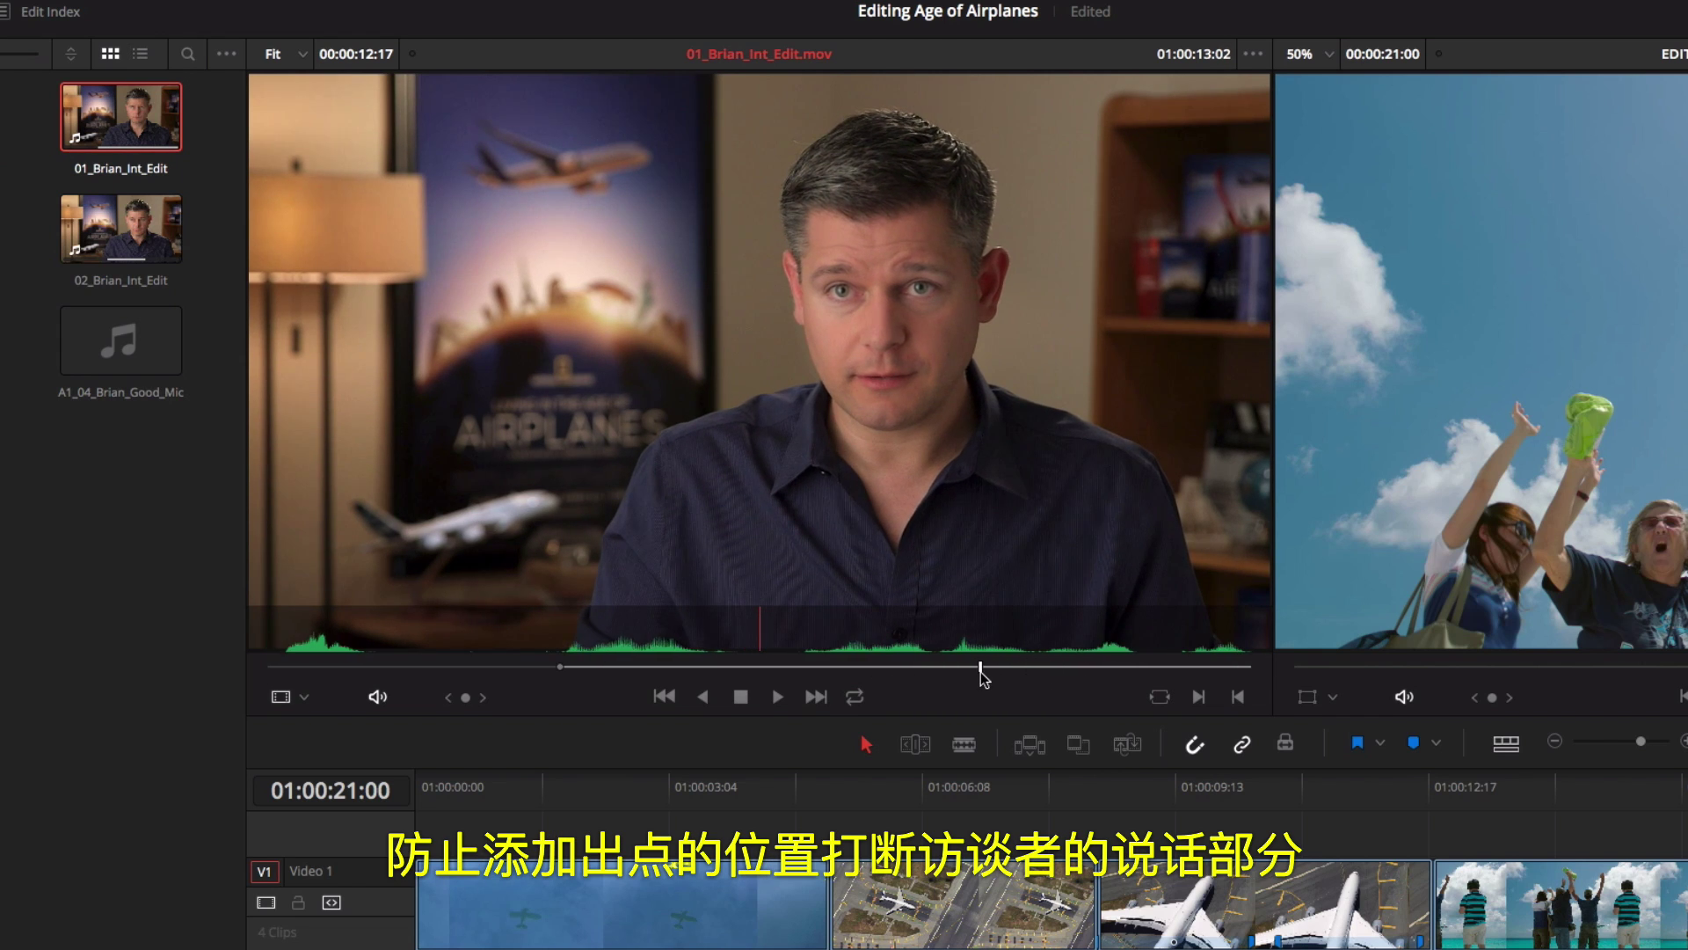
# - Mark the interview's Out point (00:00:07:18 long) and insert it at 01:00:05:05 after the Kenya clip
pyautogui.press('o')
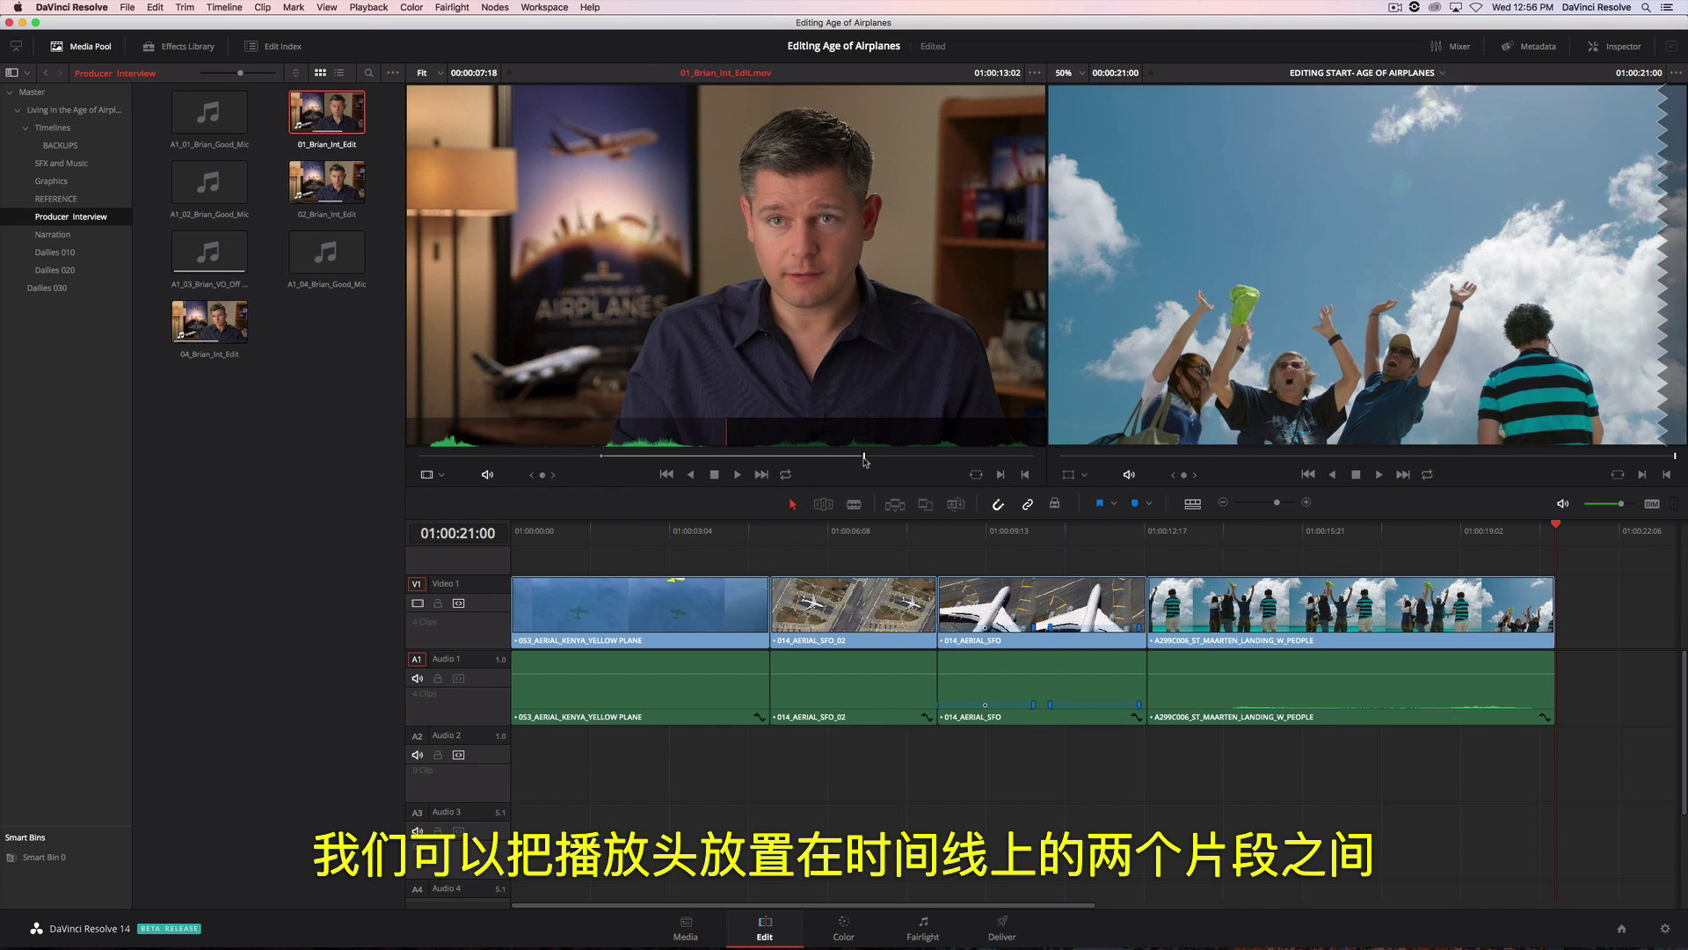
pyautogui.moveTo(1556, 528); pyautogui.dragTo(761, 533)
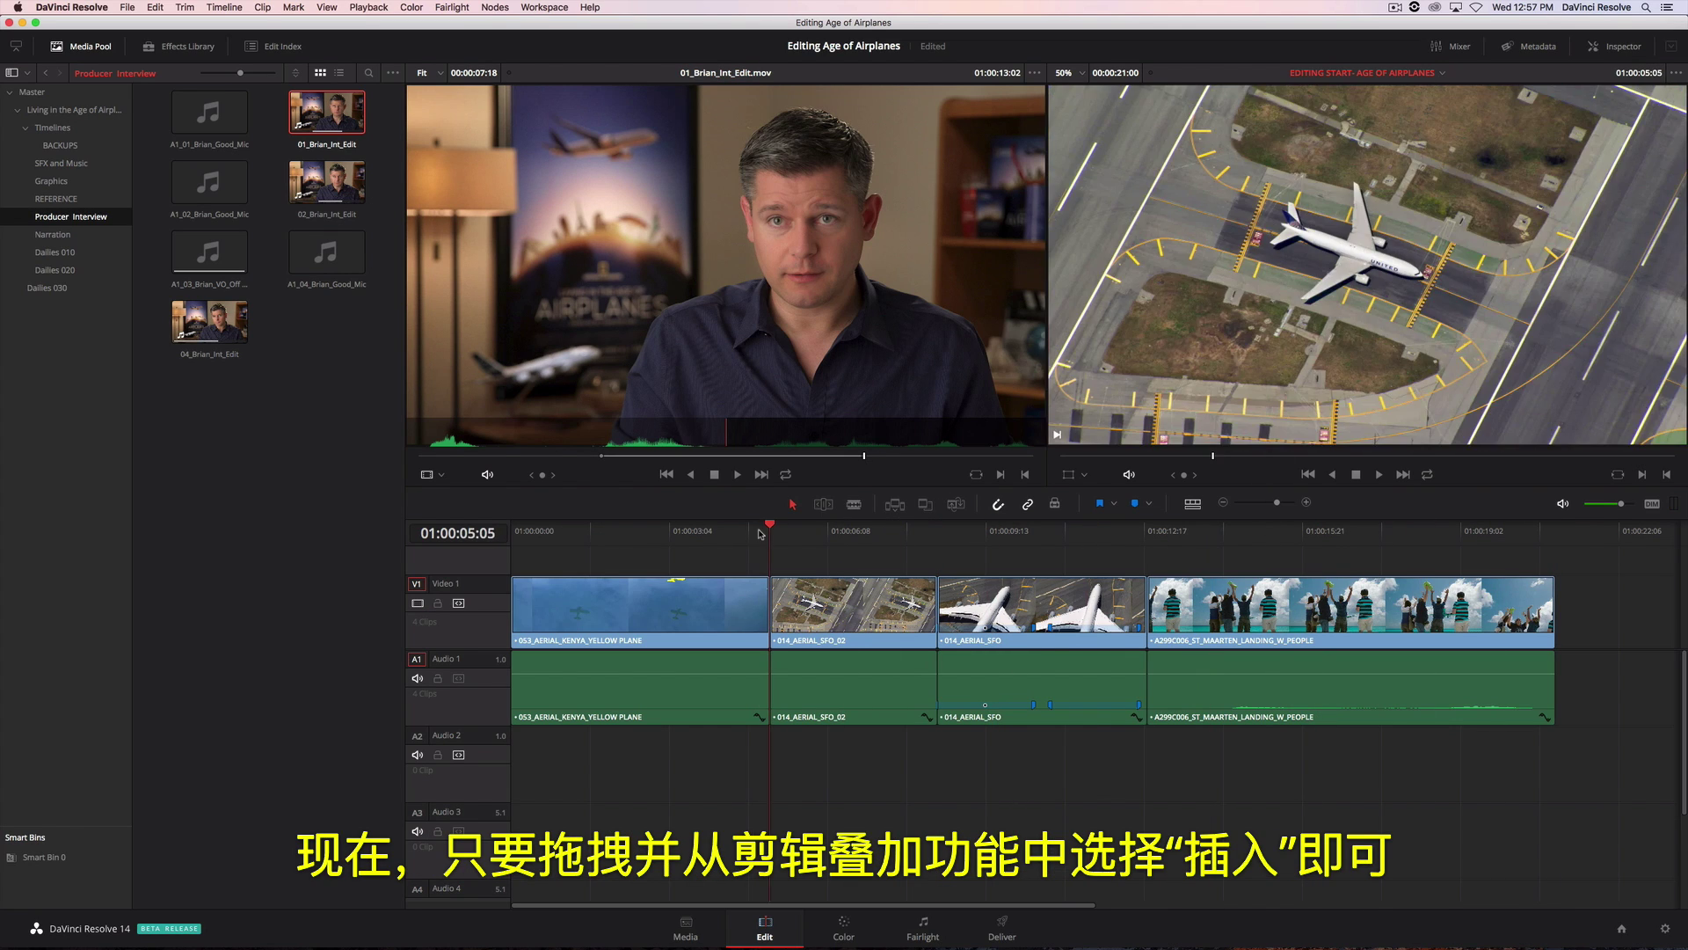
pyautogui.moveTo(672, 325); pyautogui.dragTo(1546, 160)
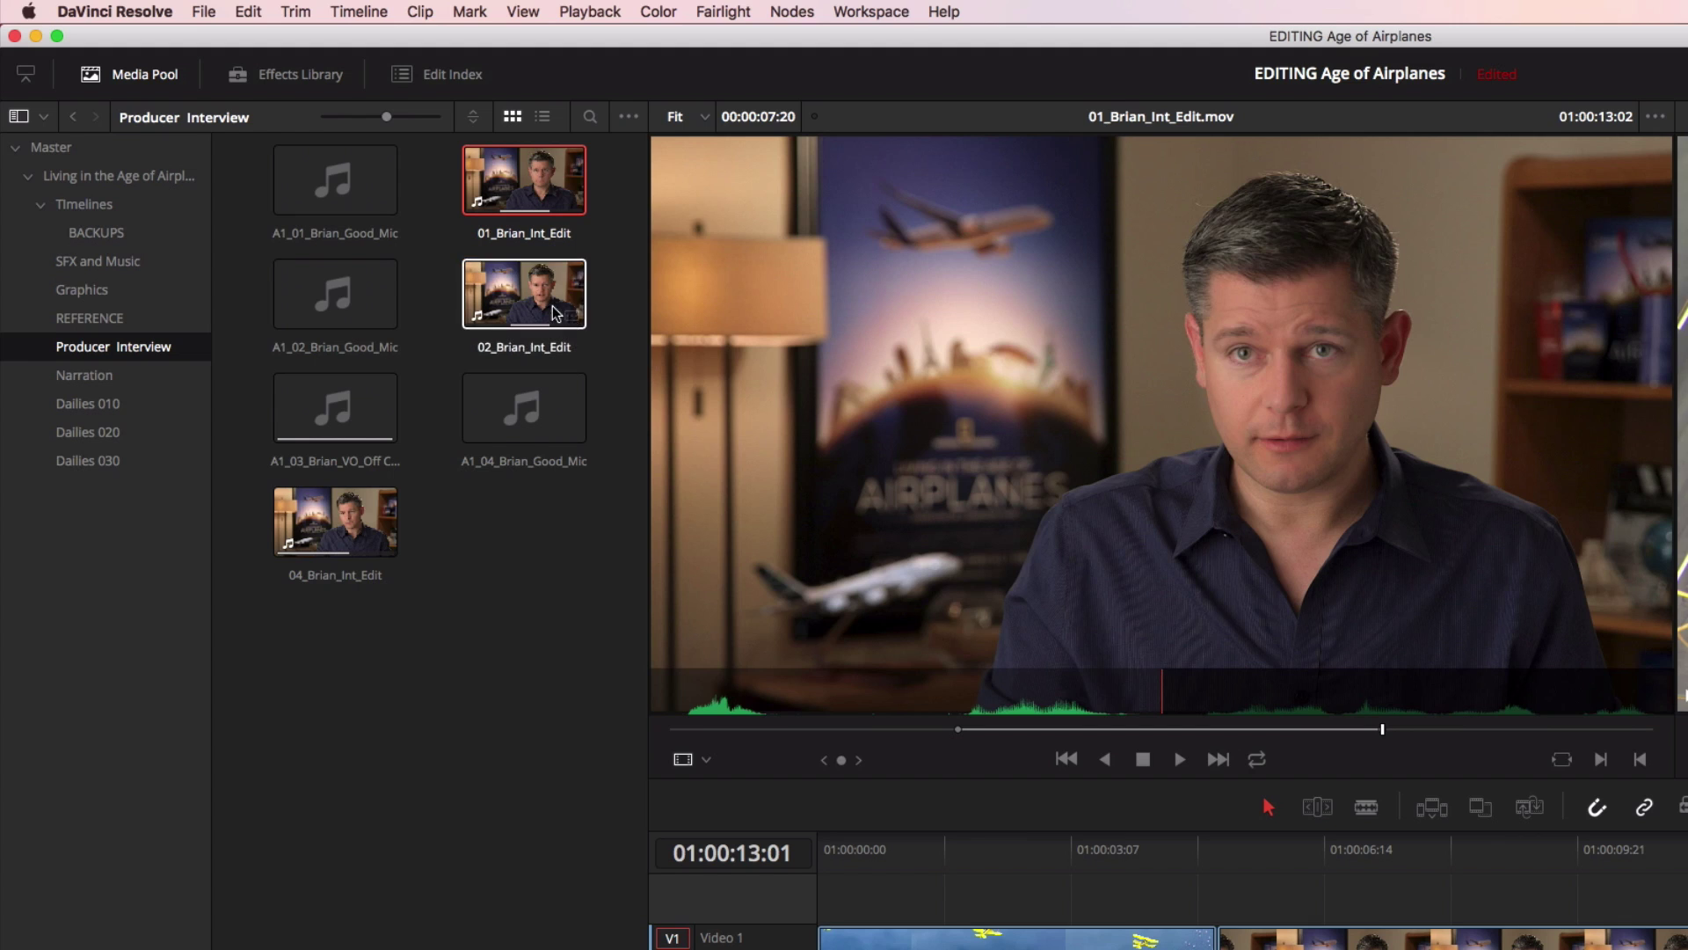
# - Load 02_Brian_Int_Edit and add only its audio to the timeline
pyautogui.doubleClick(322, 181)
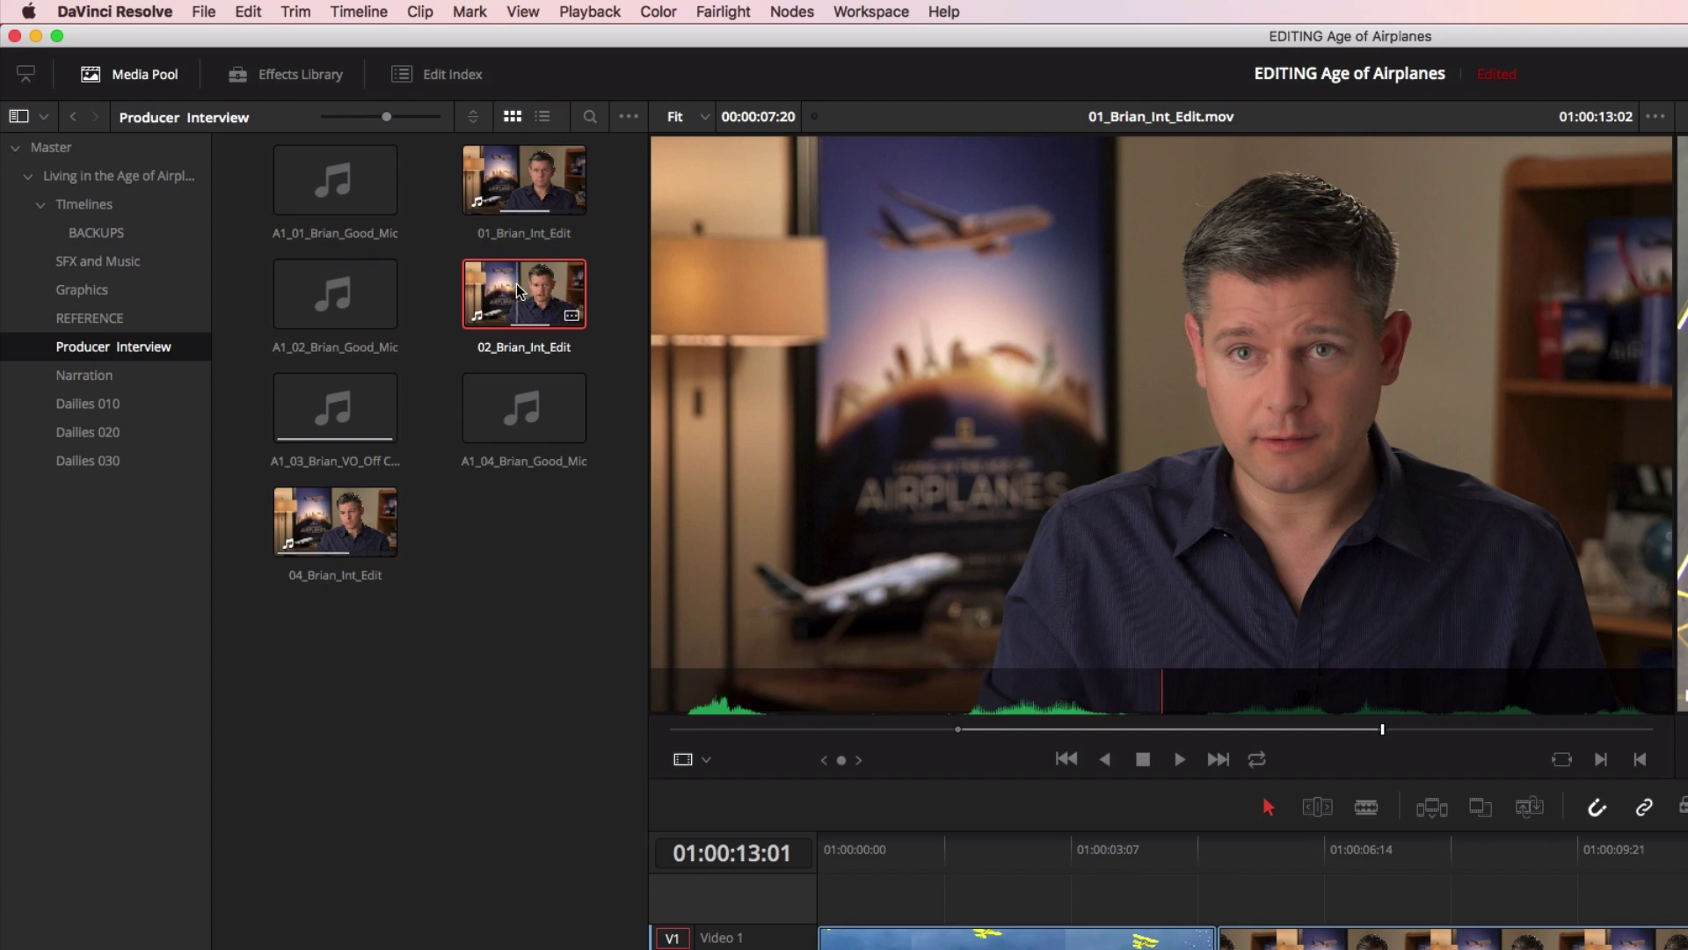
pyautogui.moveTo(971, 474)
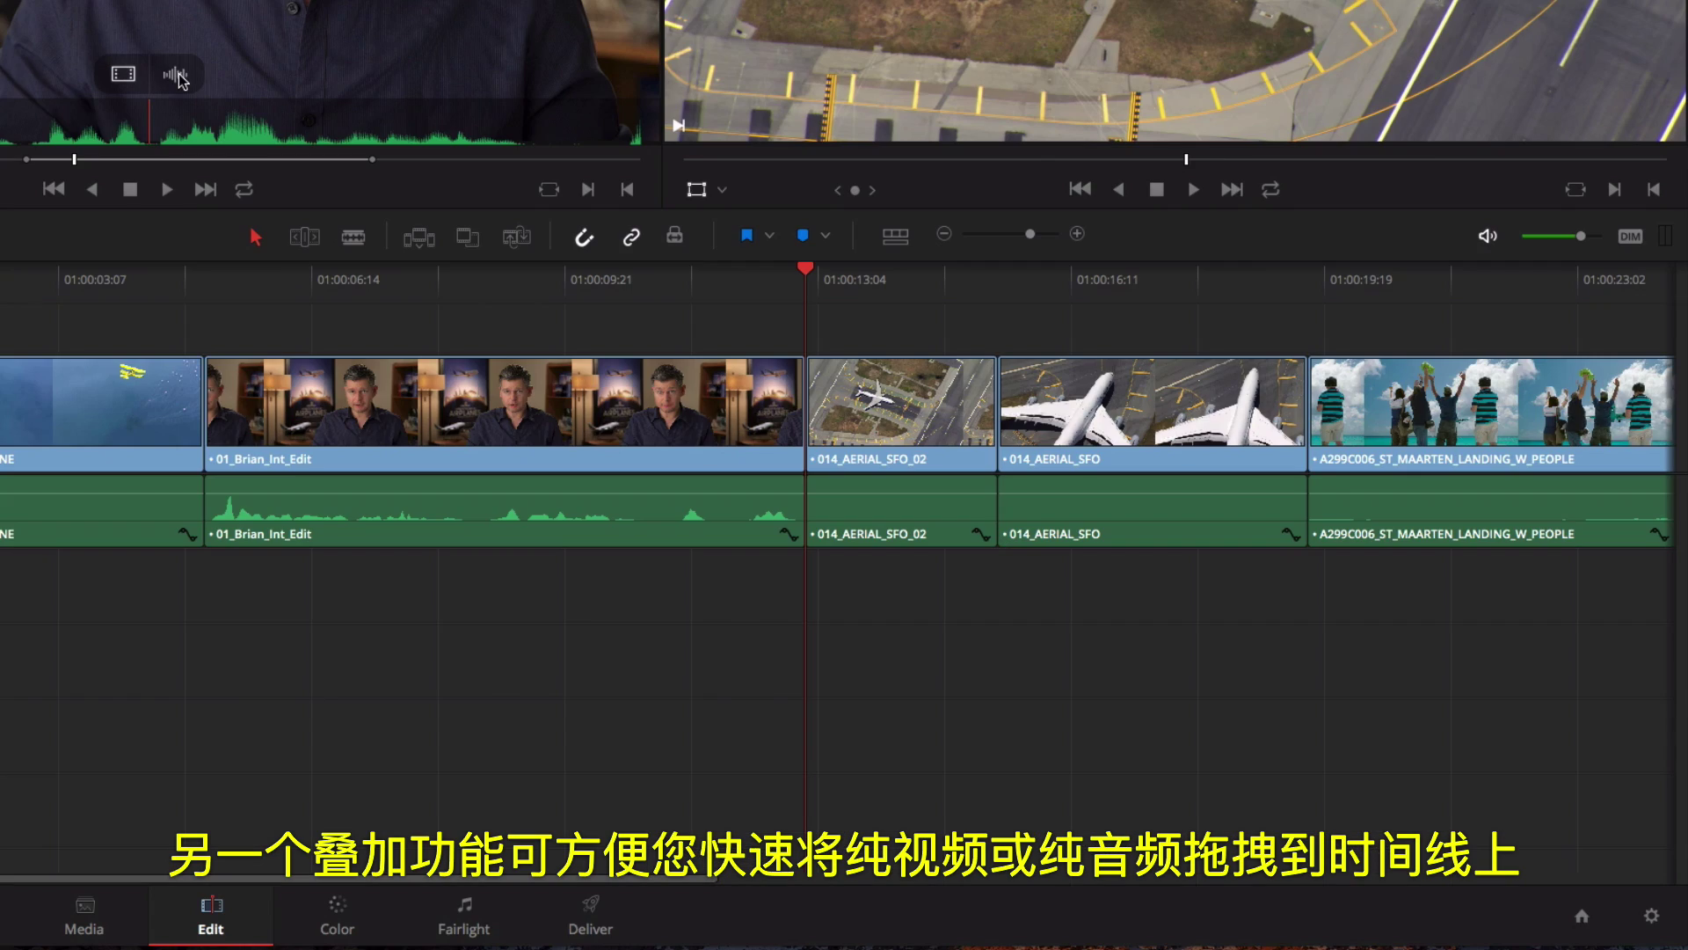
pyautogui.moveTo(181, 80); pyautogui.dragTo(967, 594)
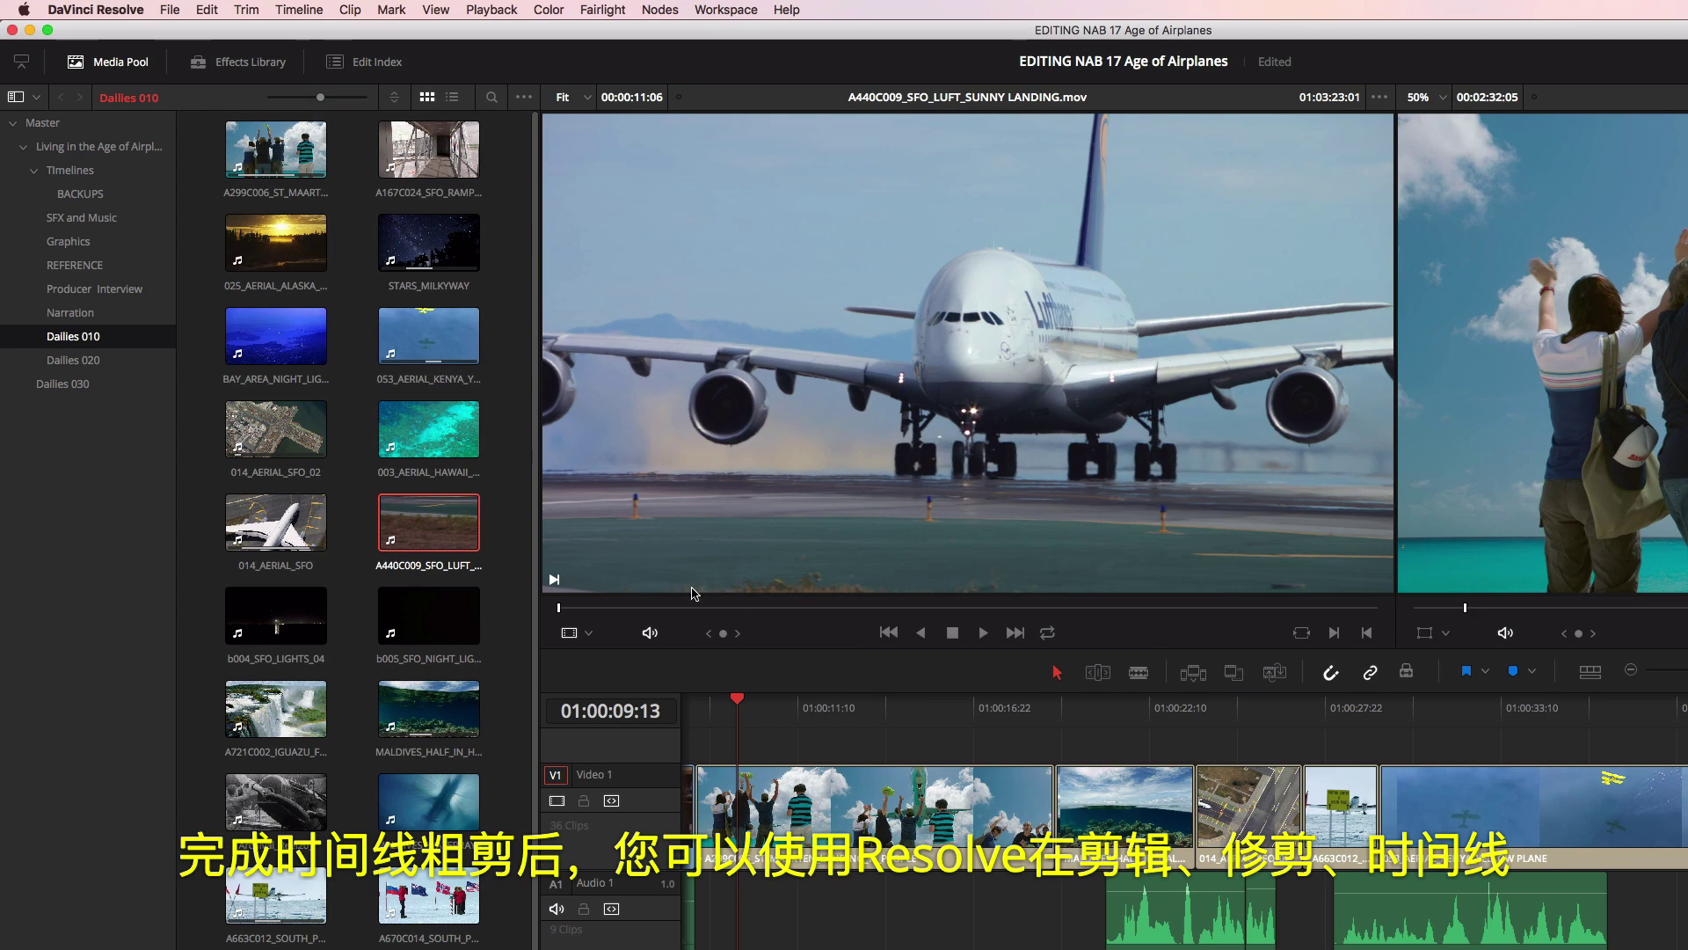
# - Roll the St Maarten/Maldives cut to the playhead at 01:00:14:20 with Trim > Roll End to Playhead
pyautogui.click(154, 8)
pyautogui.moveTo(242, 11)
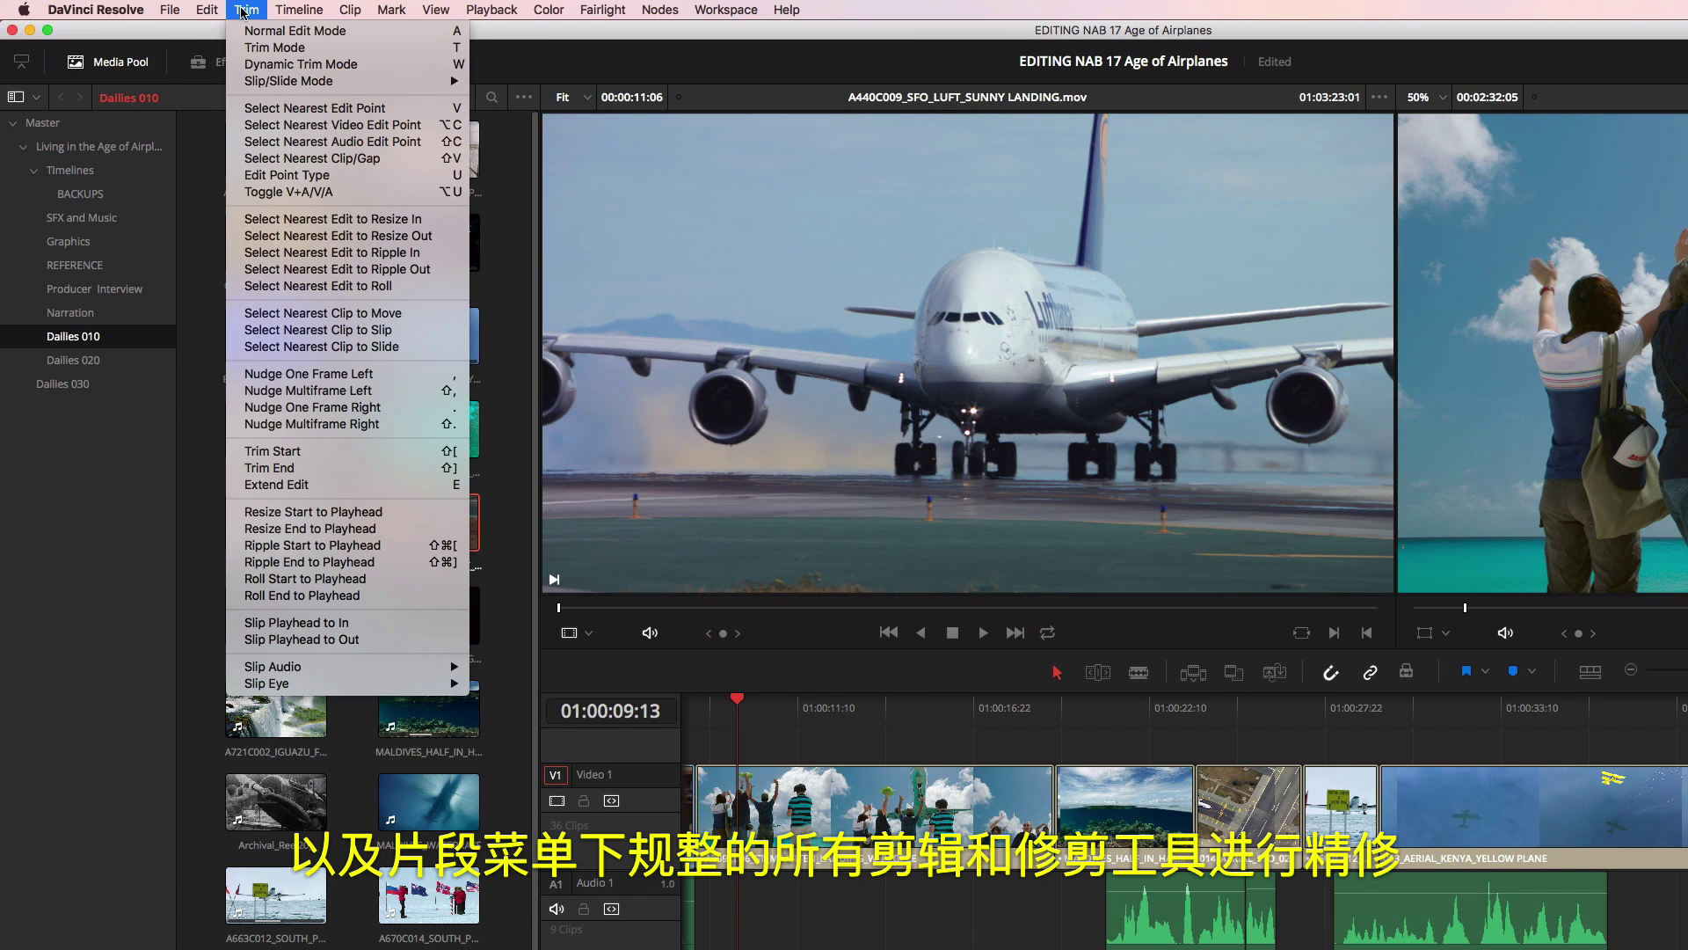
pyautogui.moveTo(345, 13)
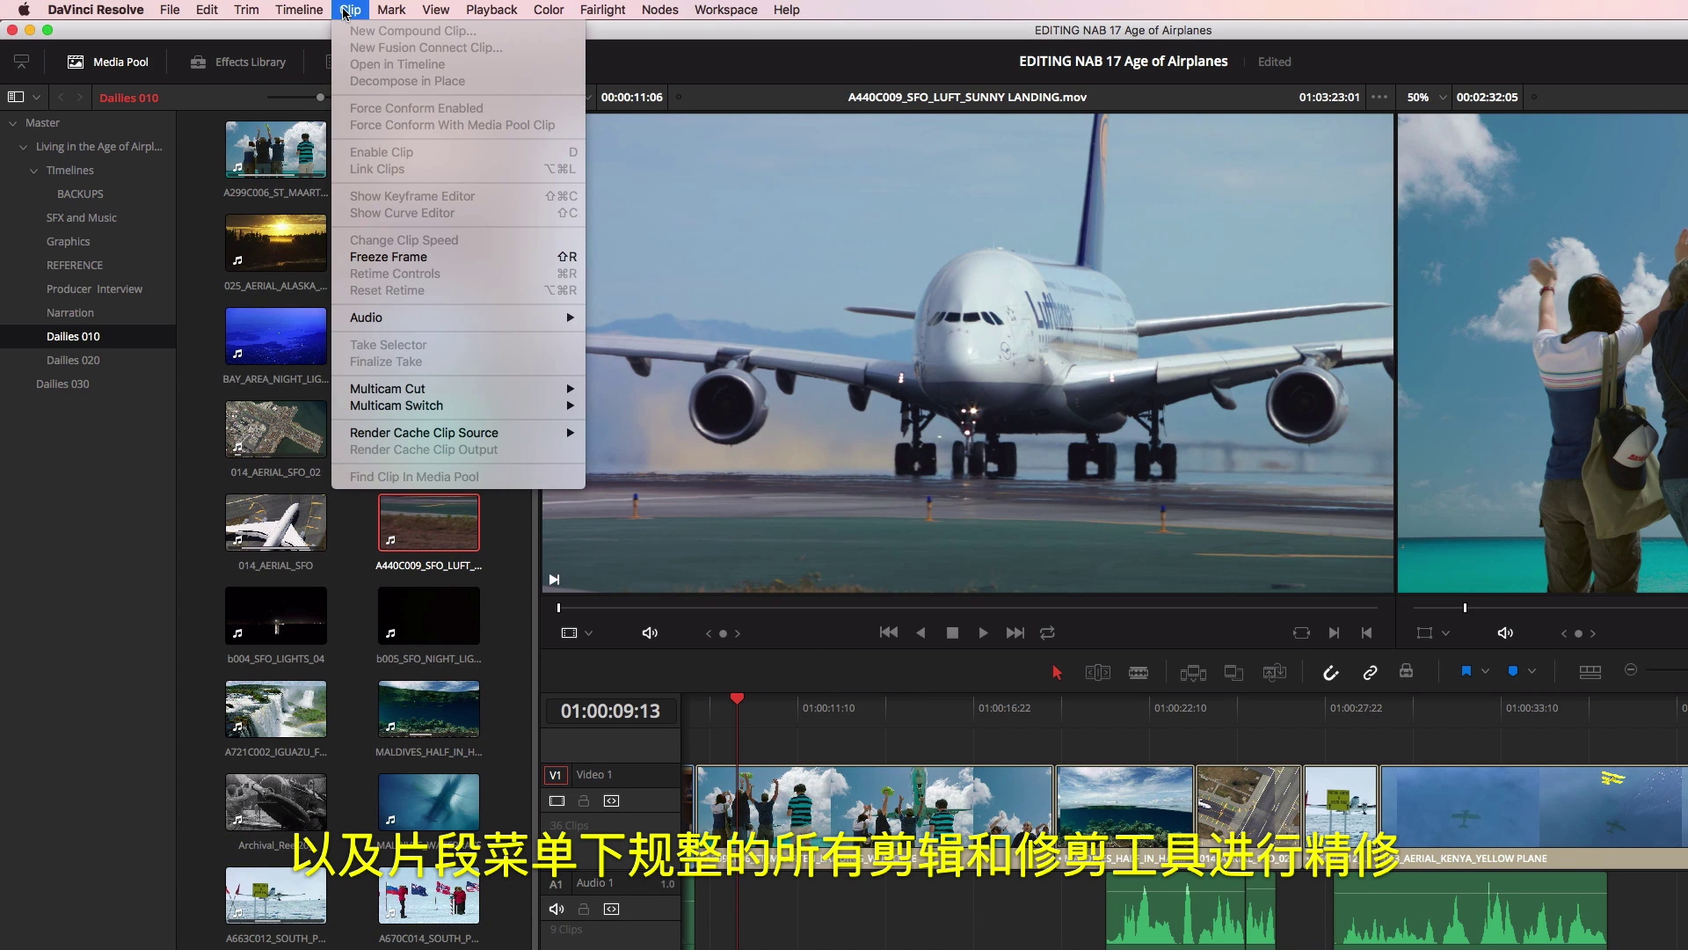
pyautogui.press('Escape')
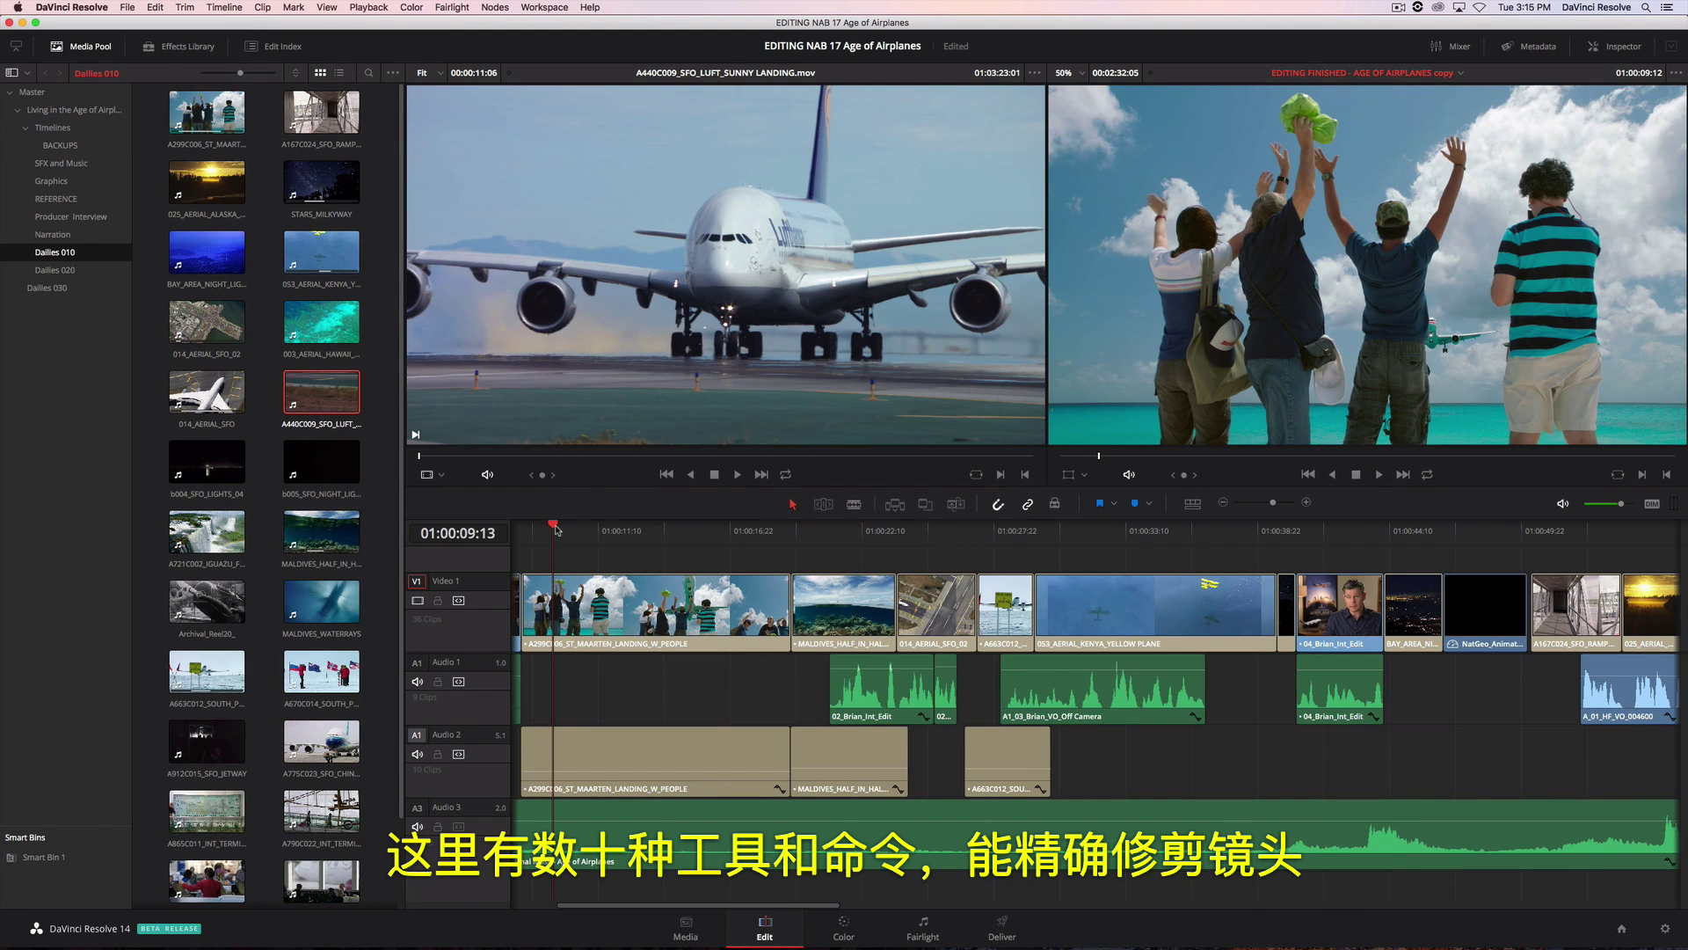
pyautogui.moveTo(556, 529); pyautogui.dragTo(680, 561)
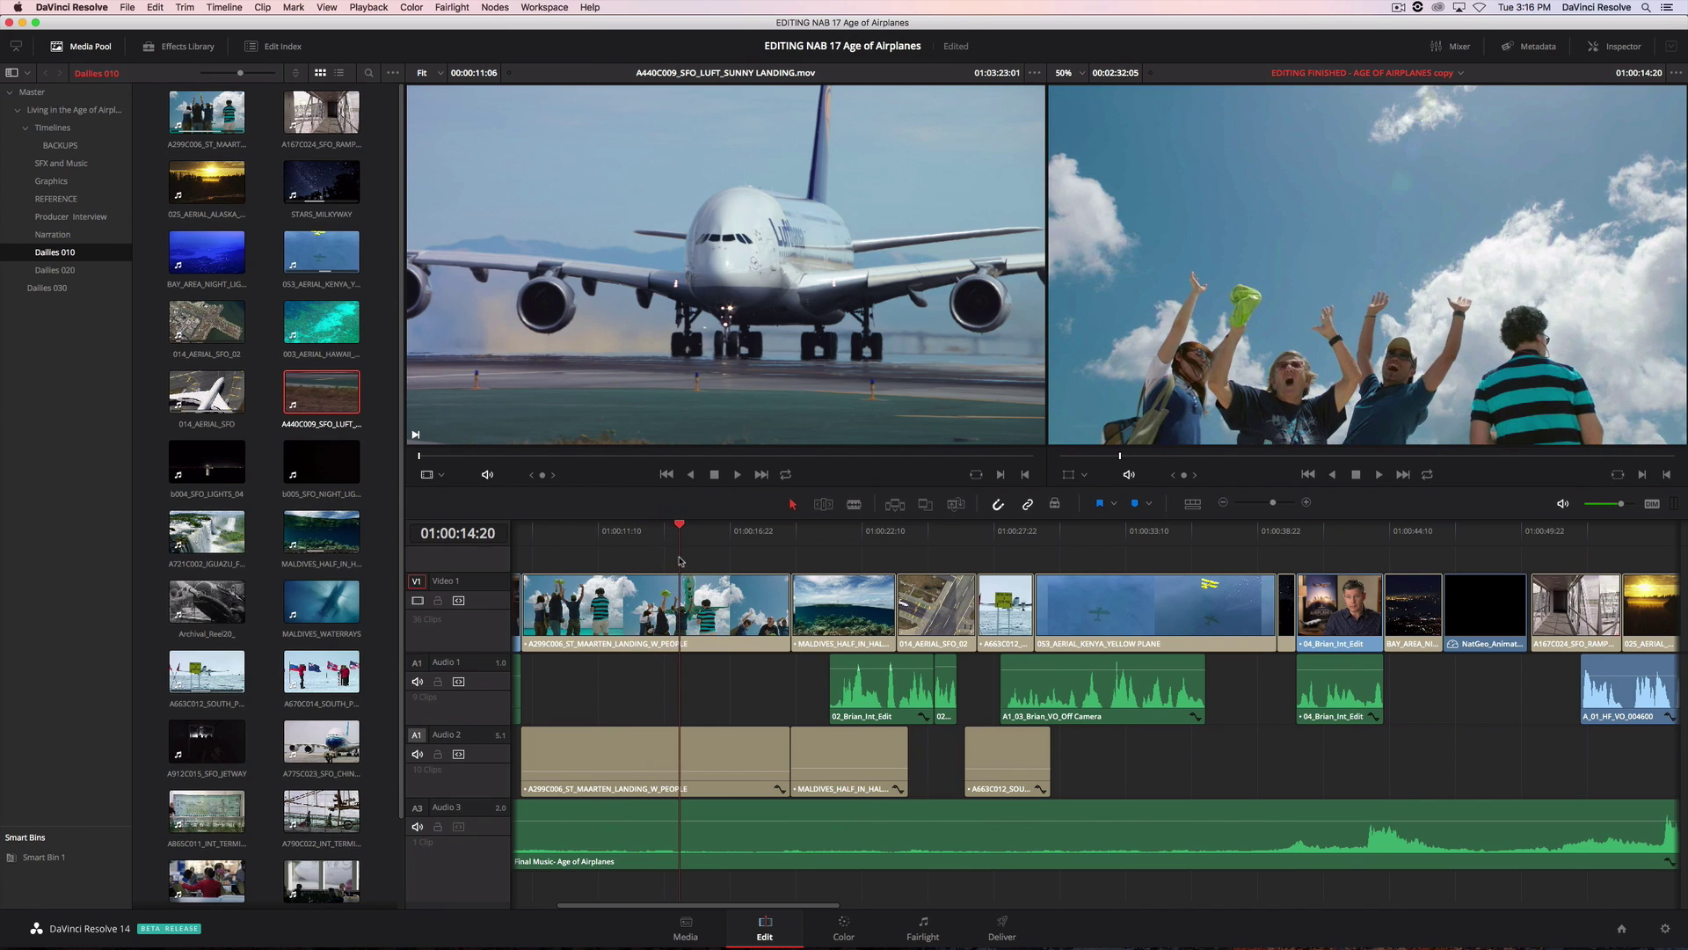
pyautogui.click(185, 7)
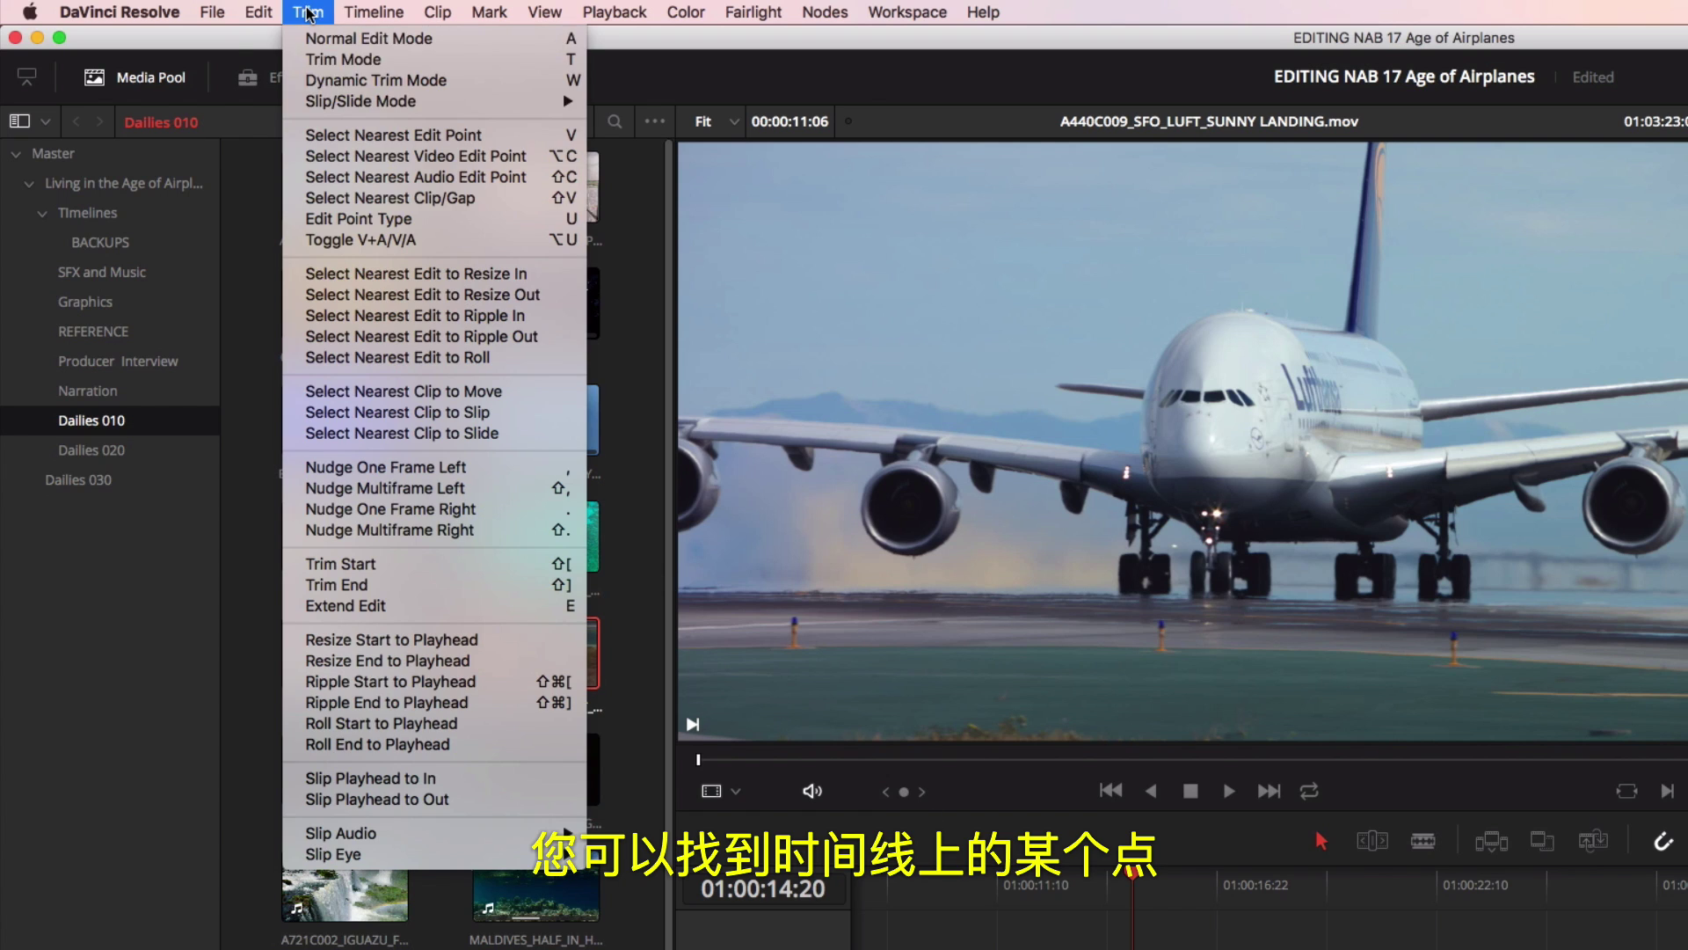
pyautogui.click(437, 744)
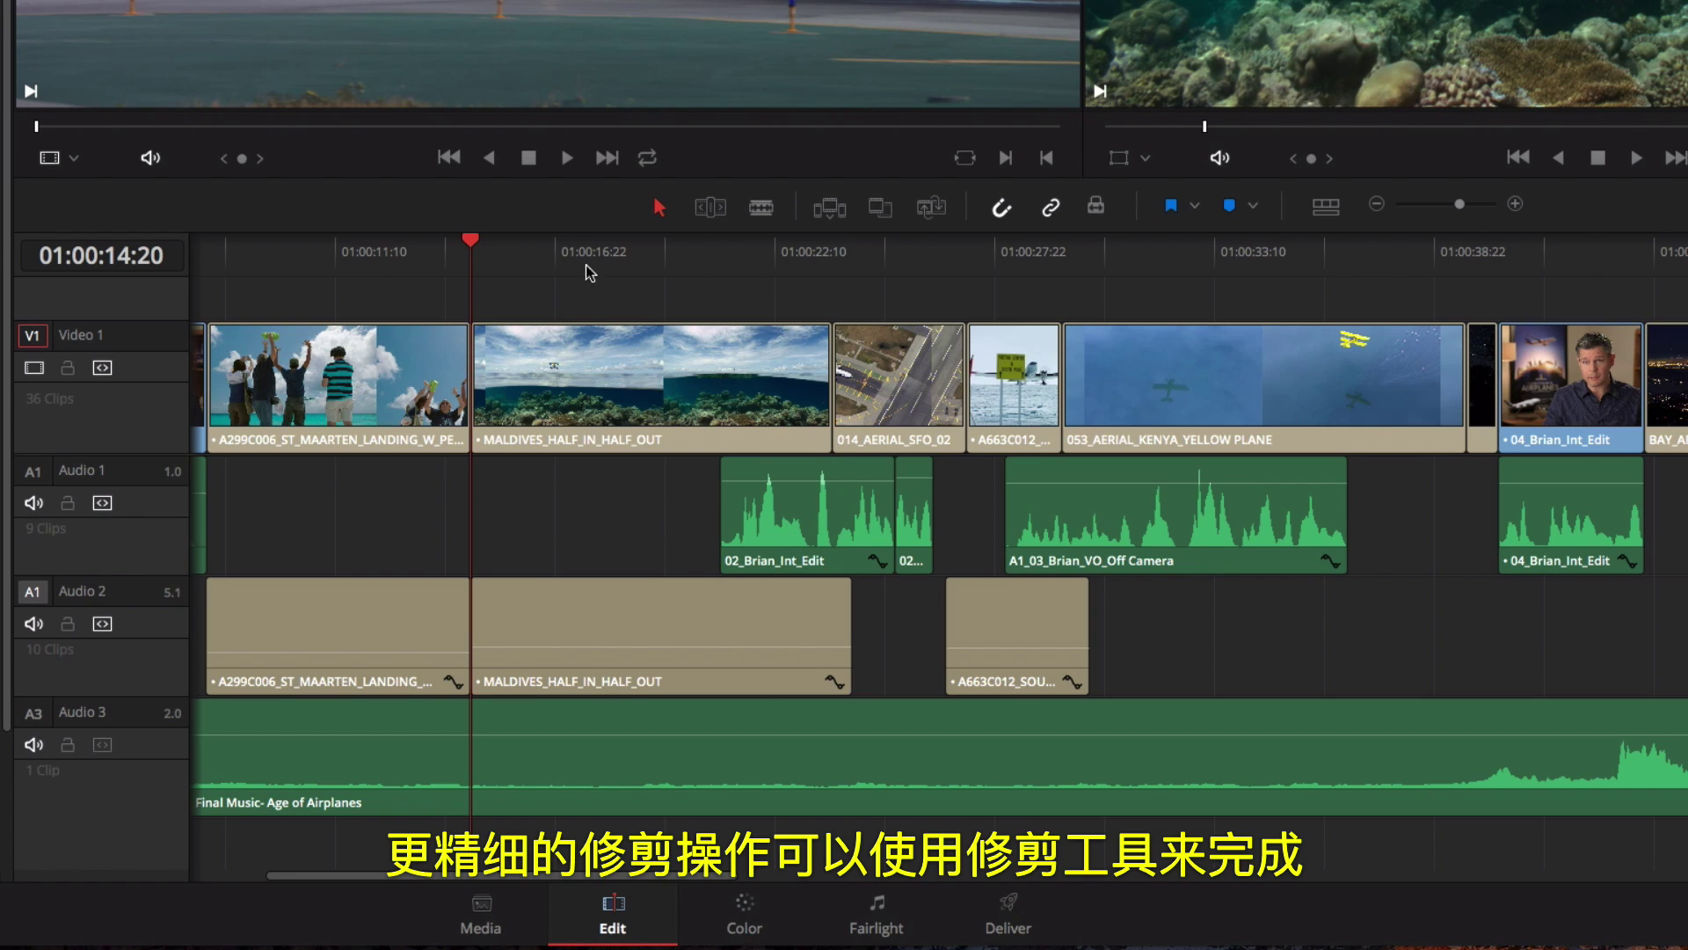
# - In Trim Edit mode, ripple-shorten the Kenya clip, slip Maldives +01:16, and roll the Milky Way/interview cut +01:08
pyautogui.click(703, 211)
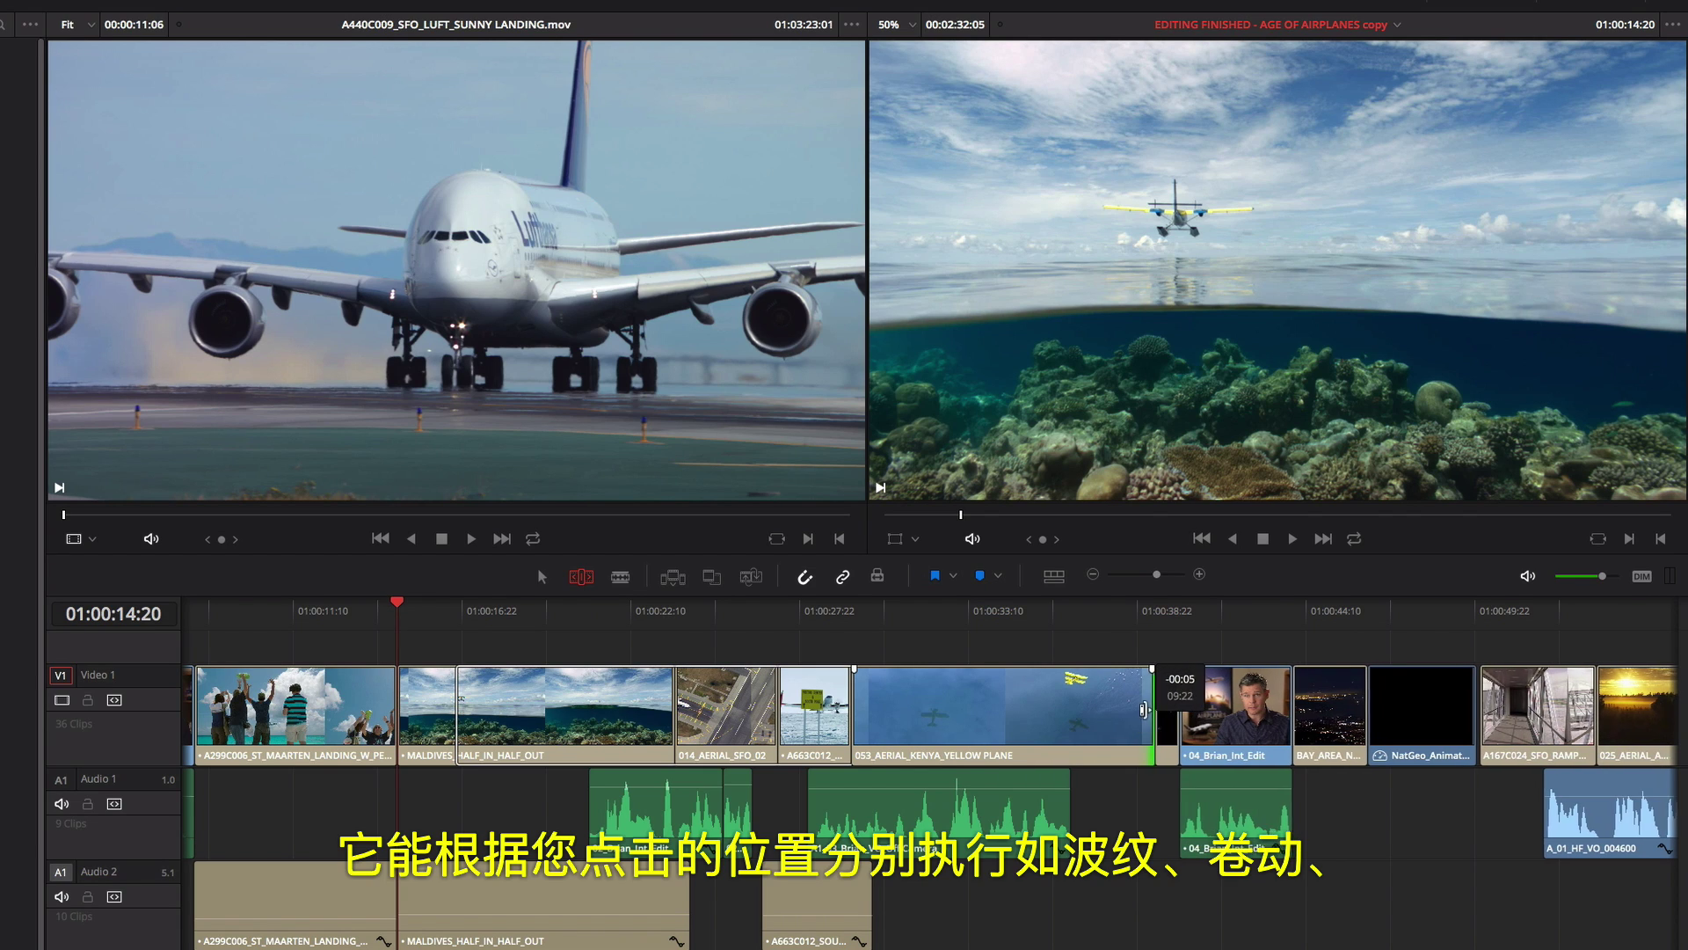
pyautogui.moveTo(1143, 709); pyautogui.dragTo(1038, 704)
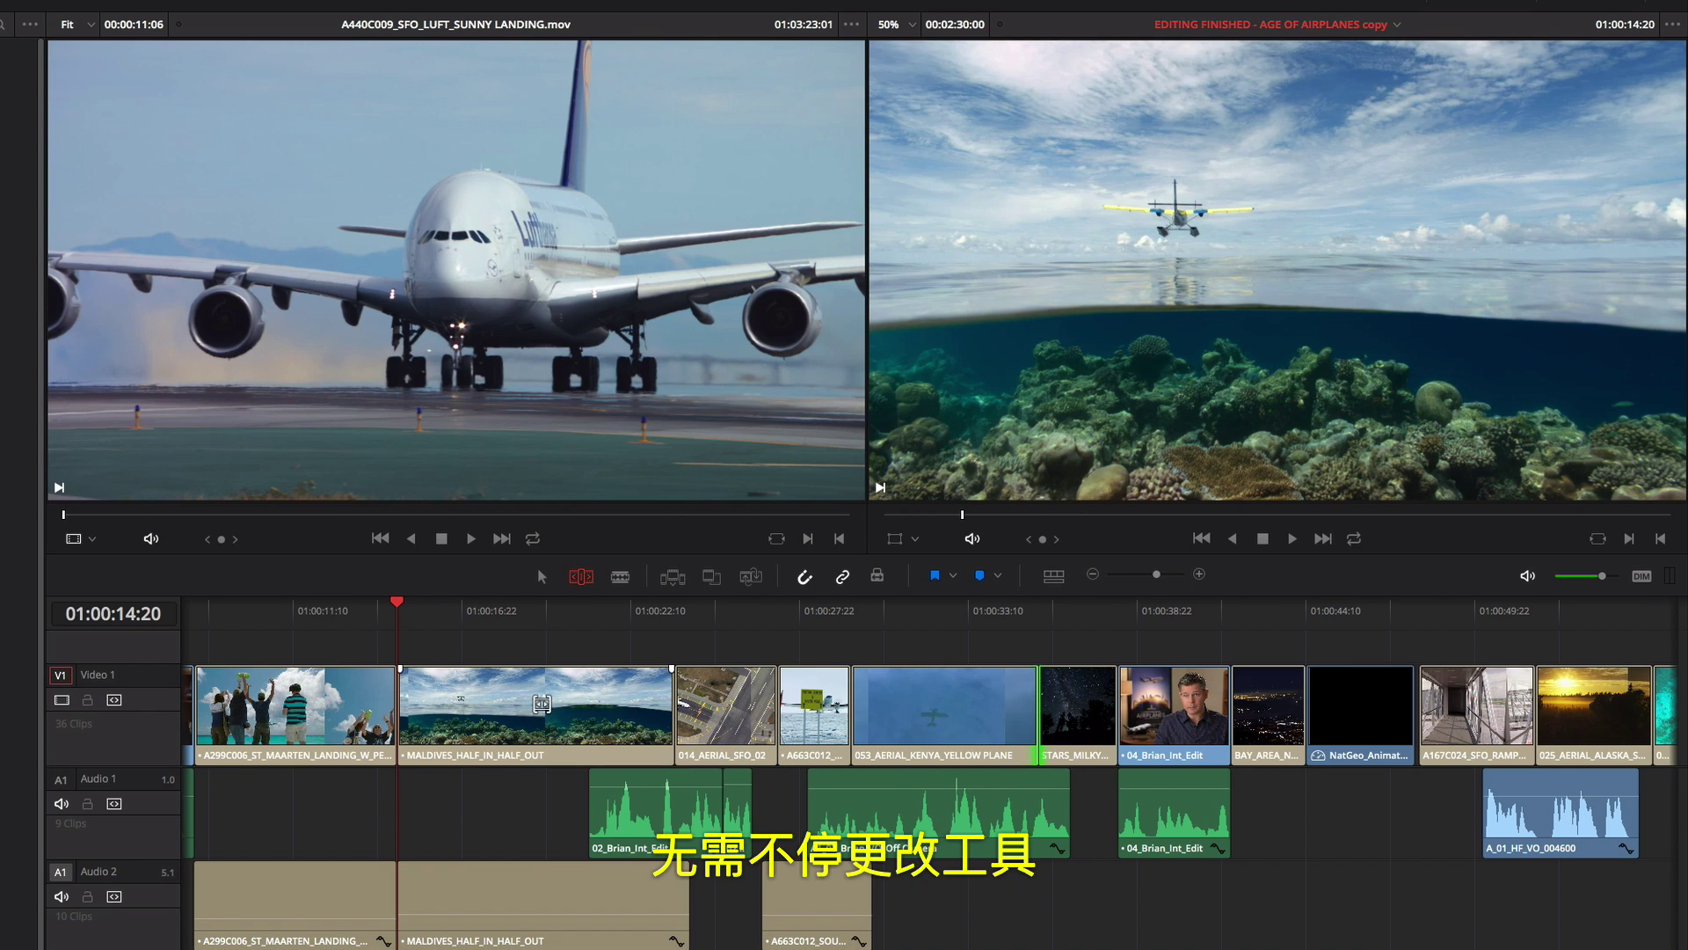
pyautogui.click(541, 699)
pyautogui.moveTo(540, 699); pyautogui.dragTo(667, 703)
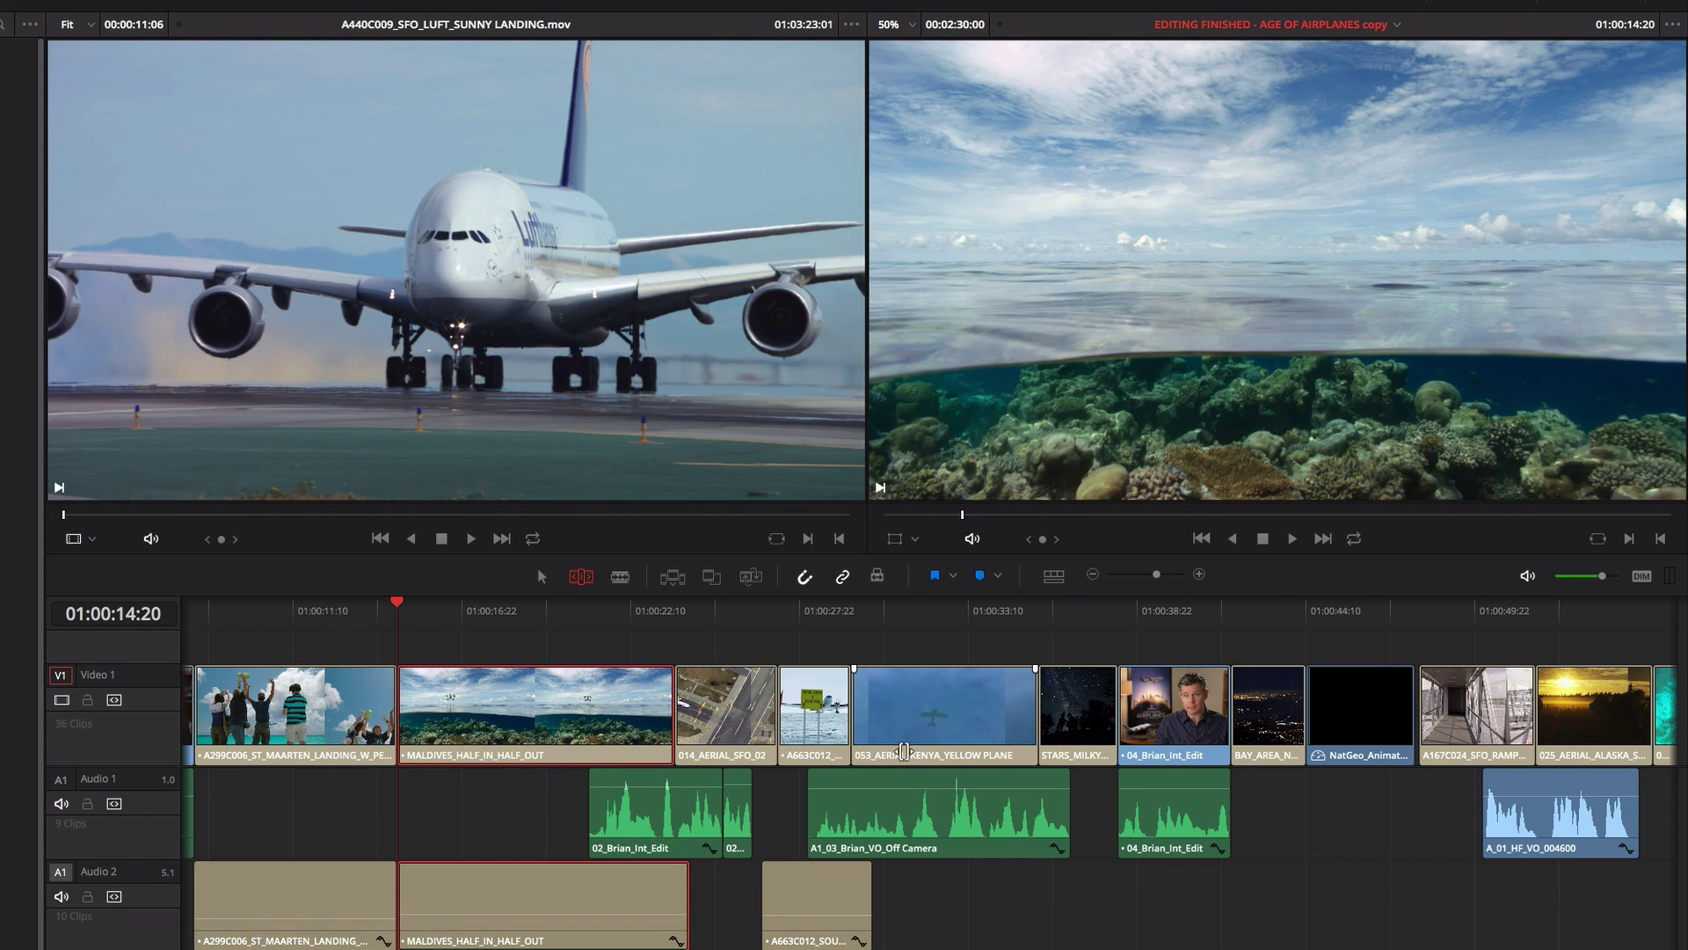
pyautogui.click(1119, 709)
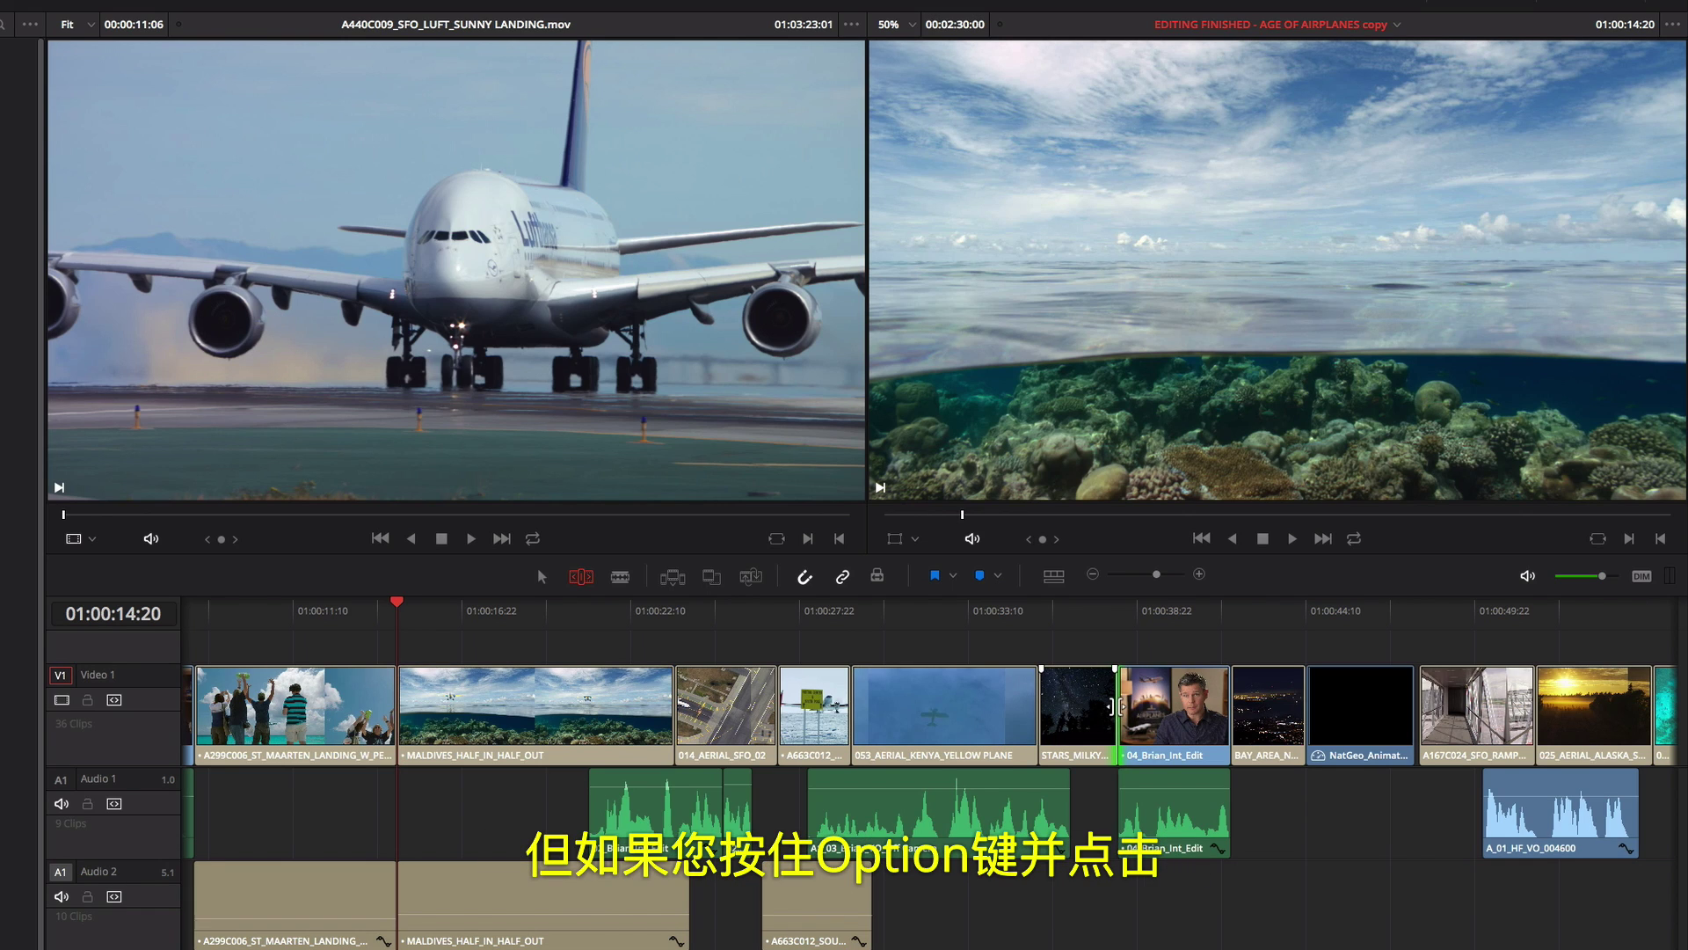
pyautogui.moveTo(1112, 706)
pyautogui.mouseDown()
pyautogui.moveTo(1155, 711)
pyautogui.moveTo(1130, 712)
pyautogui.mouseUp()
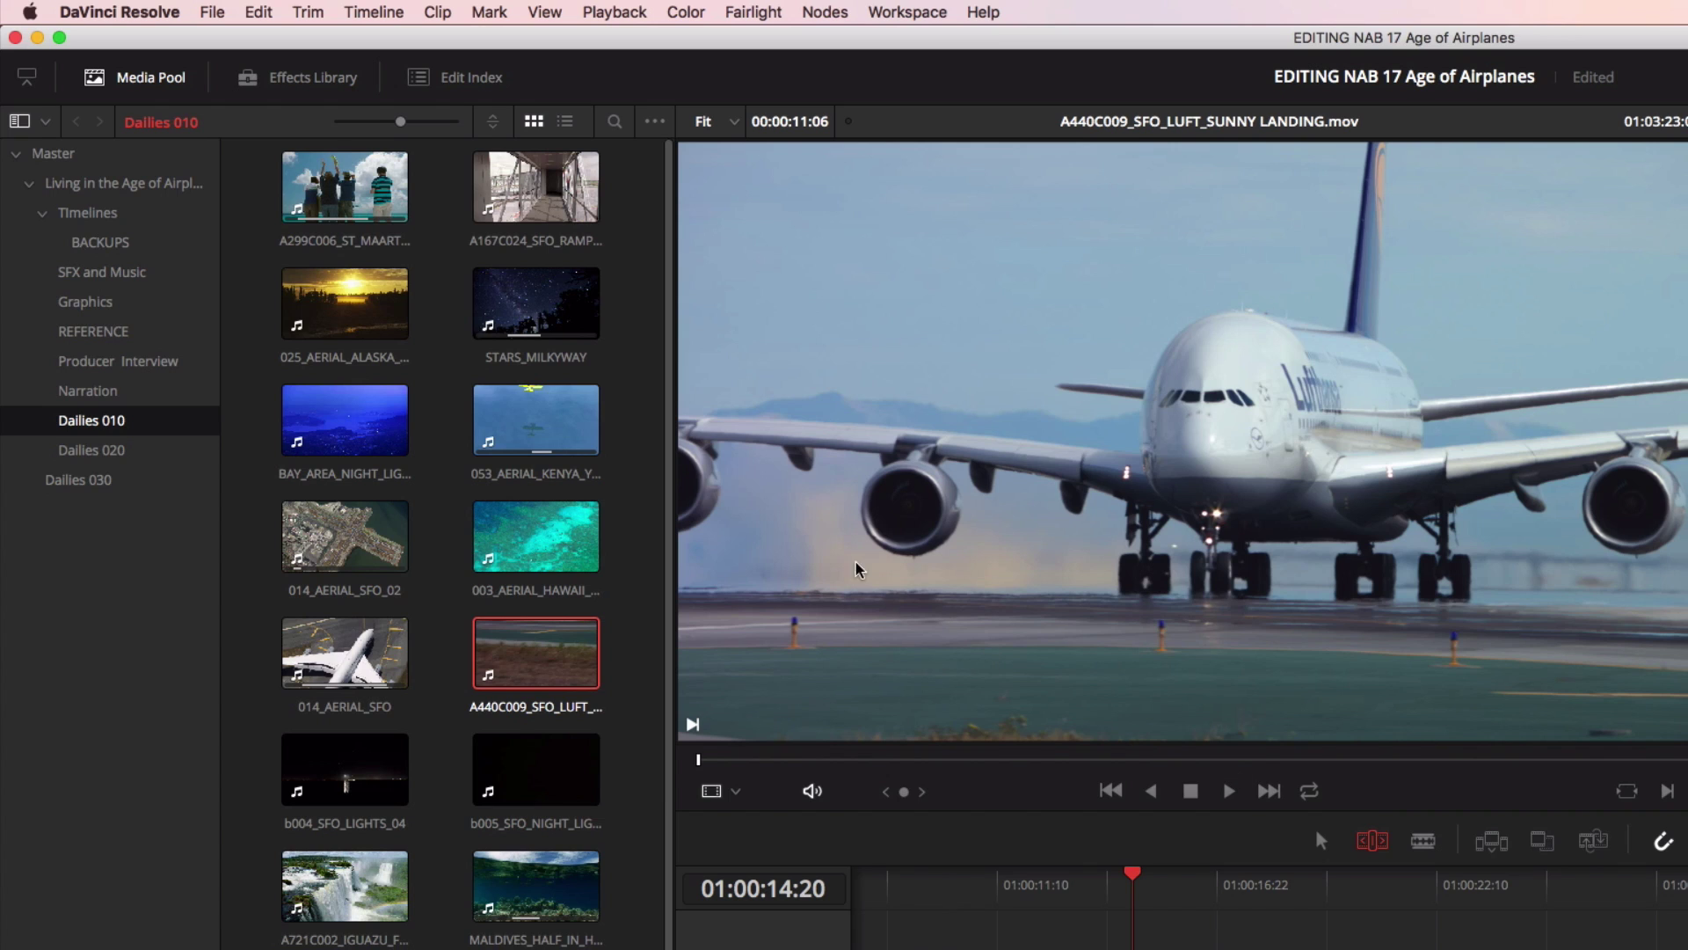
# - Dynamically trim the interview cut and voice-over so the voice-over starts later and Milky Way ends earlier
pyautogui.click(316, 12)
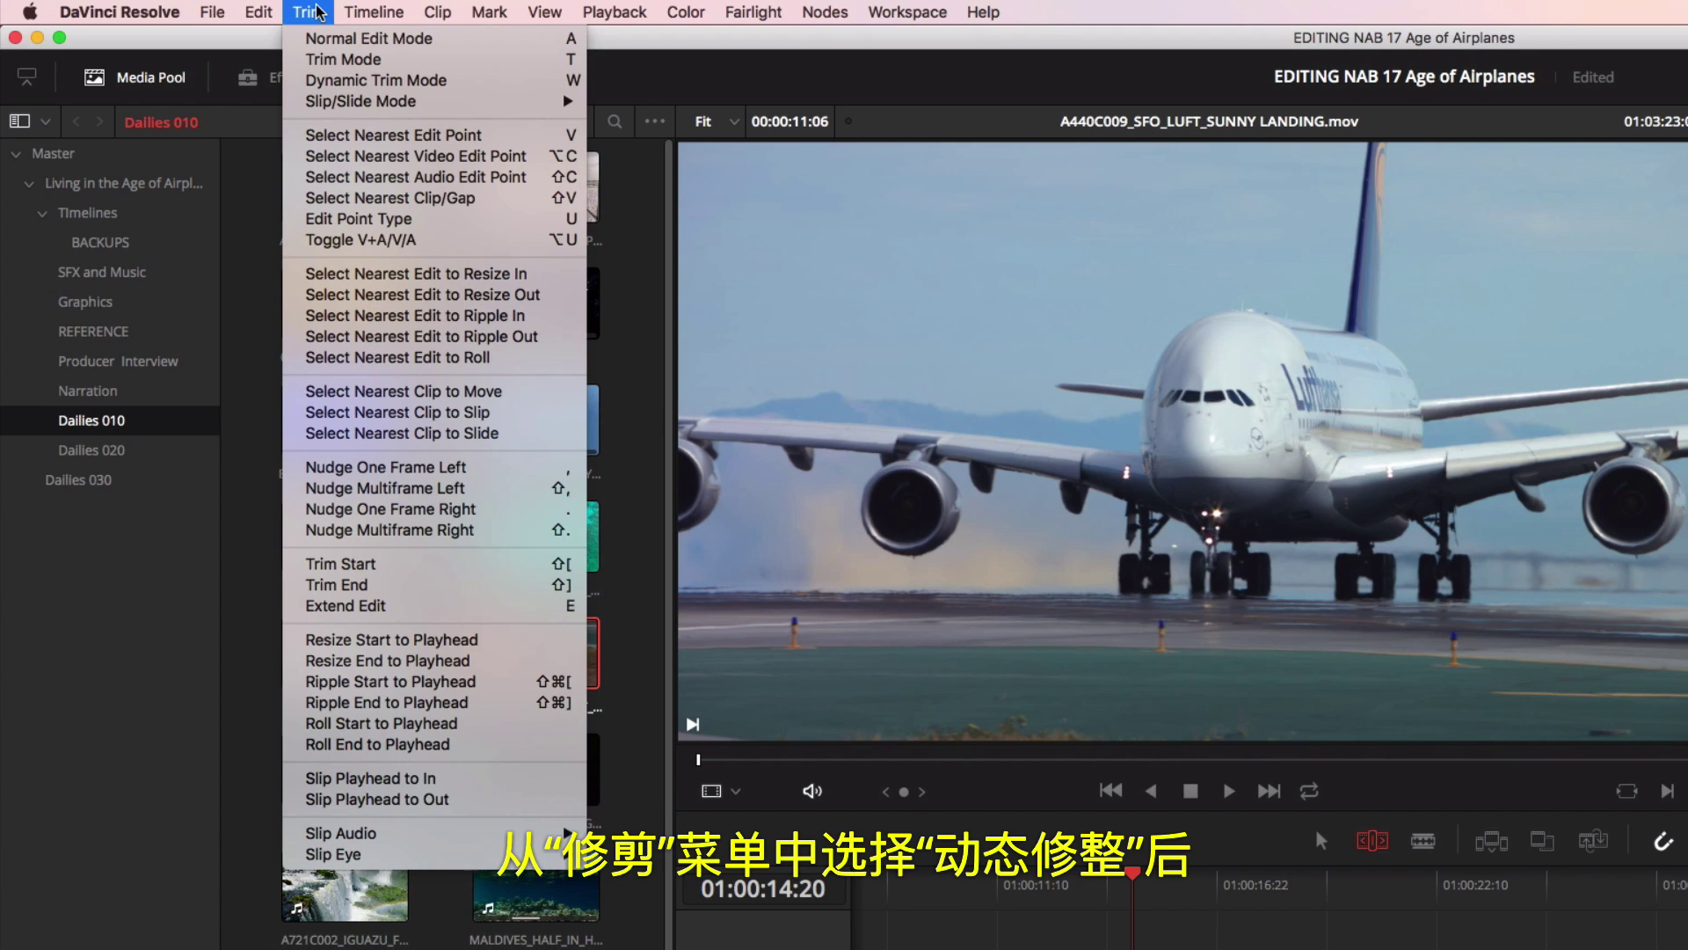
pyautogui.click(309, 81)
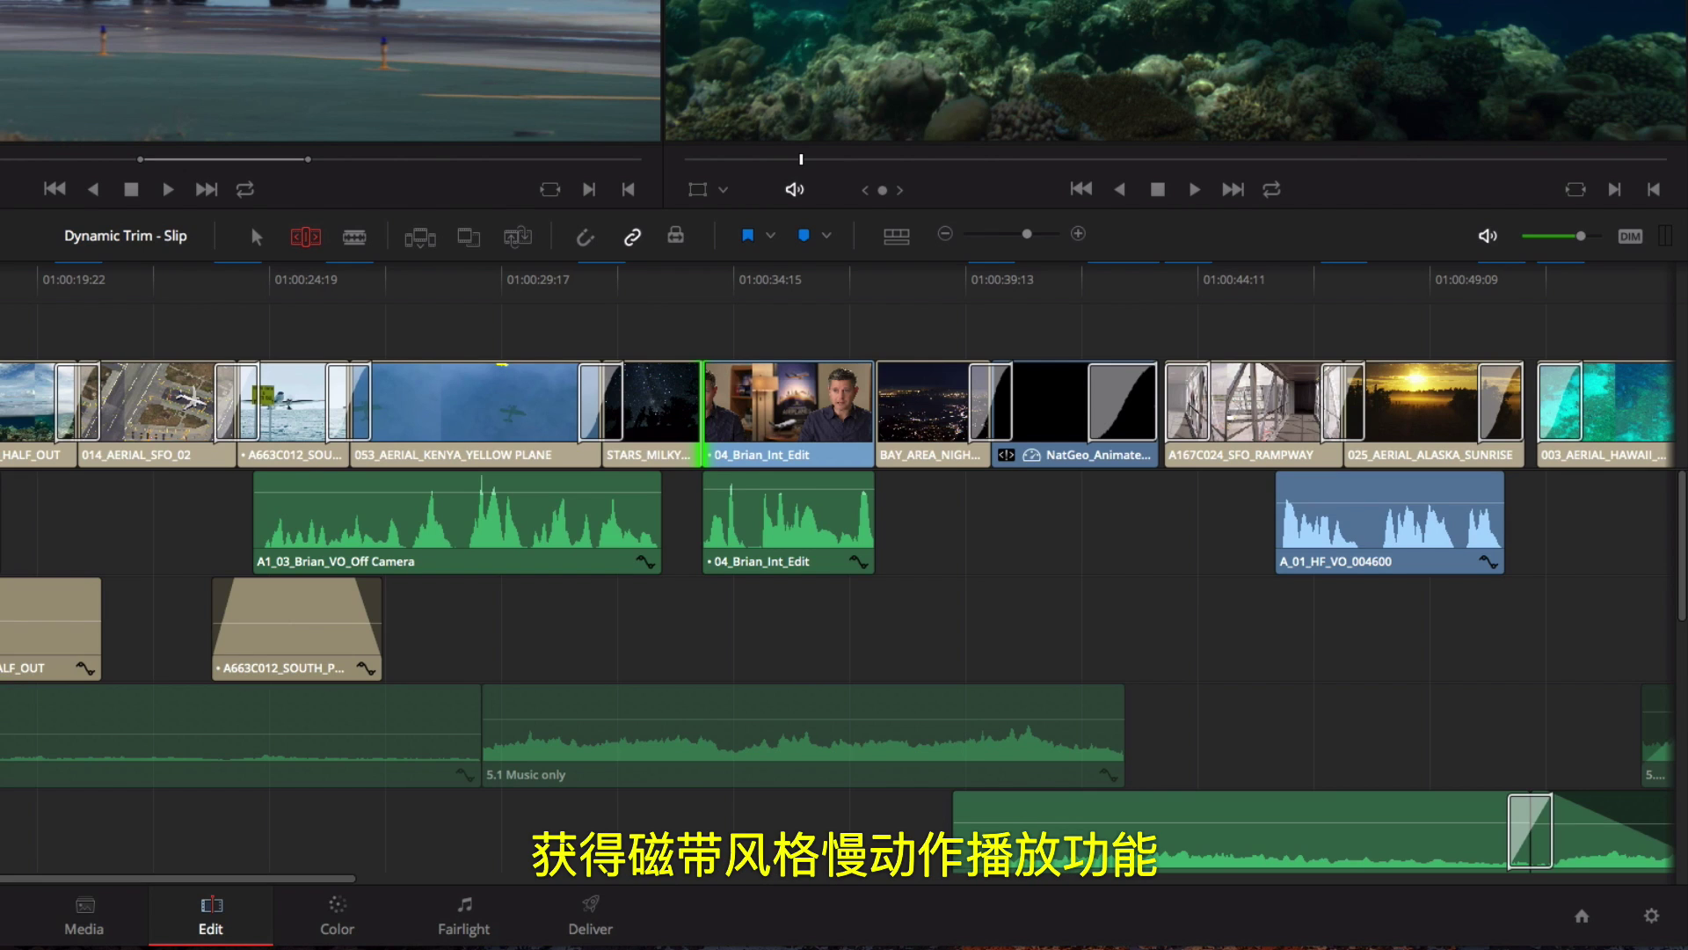
pyautogui.press('l')
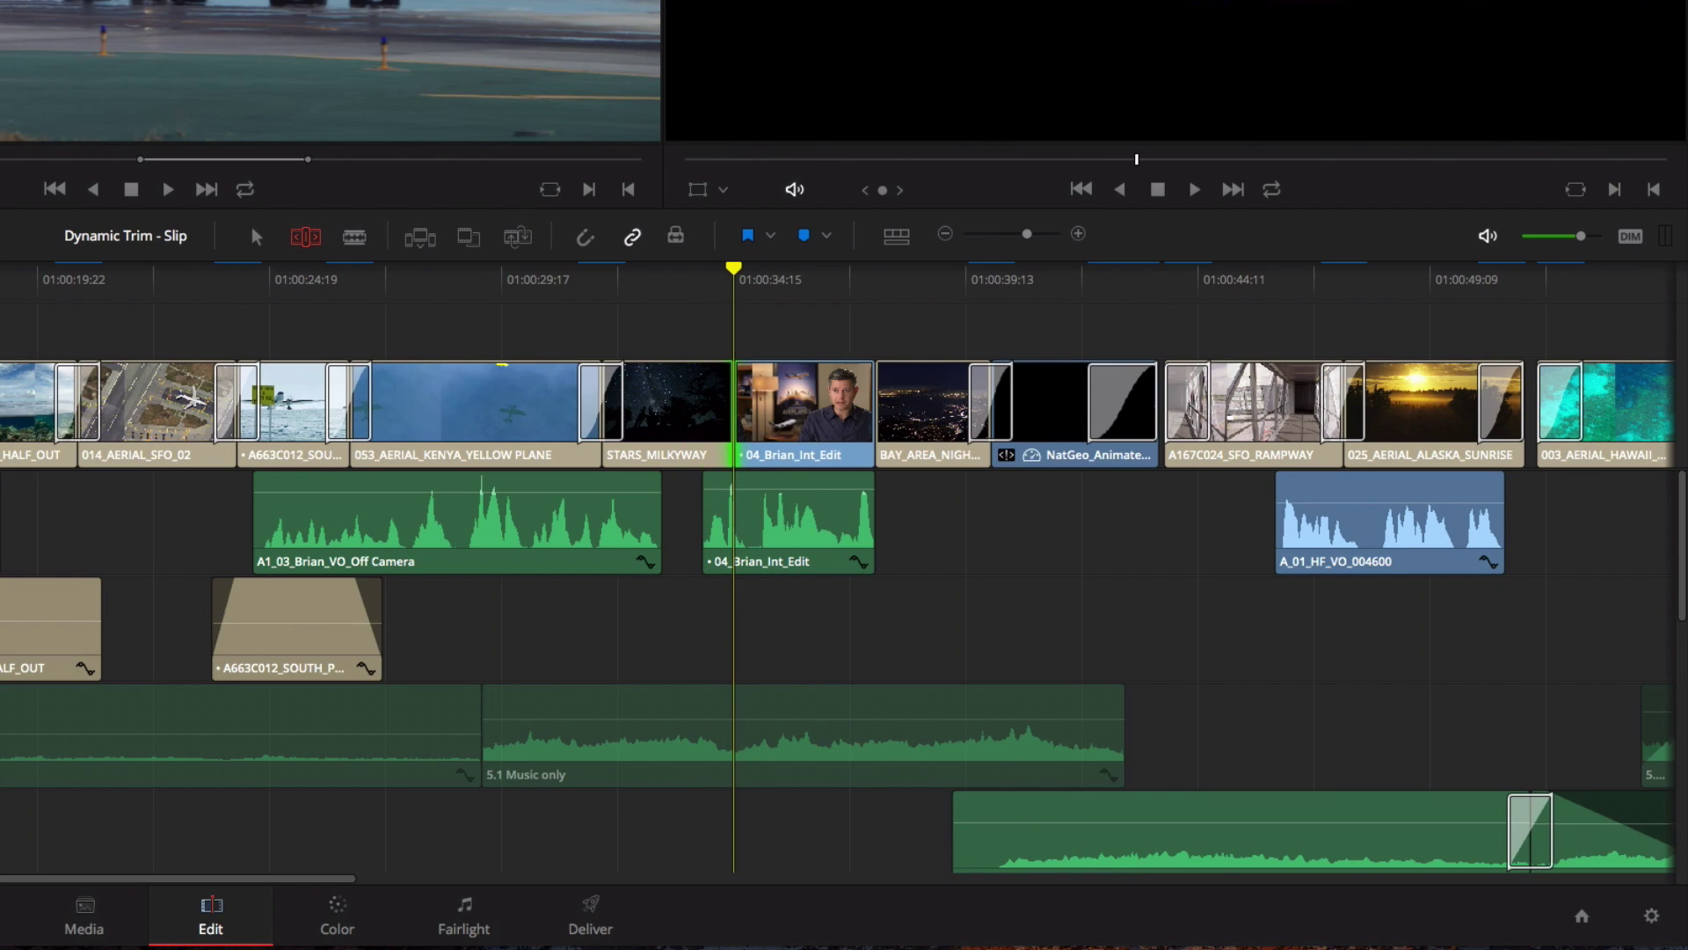
pyautogui.press('k')
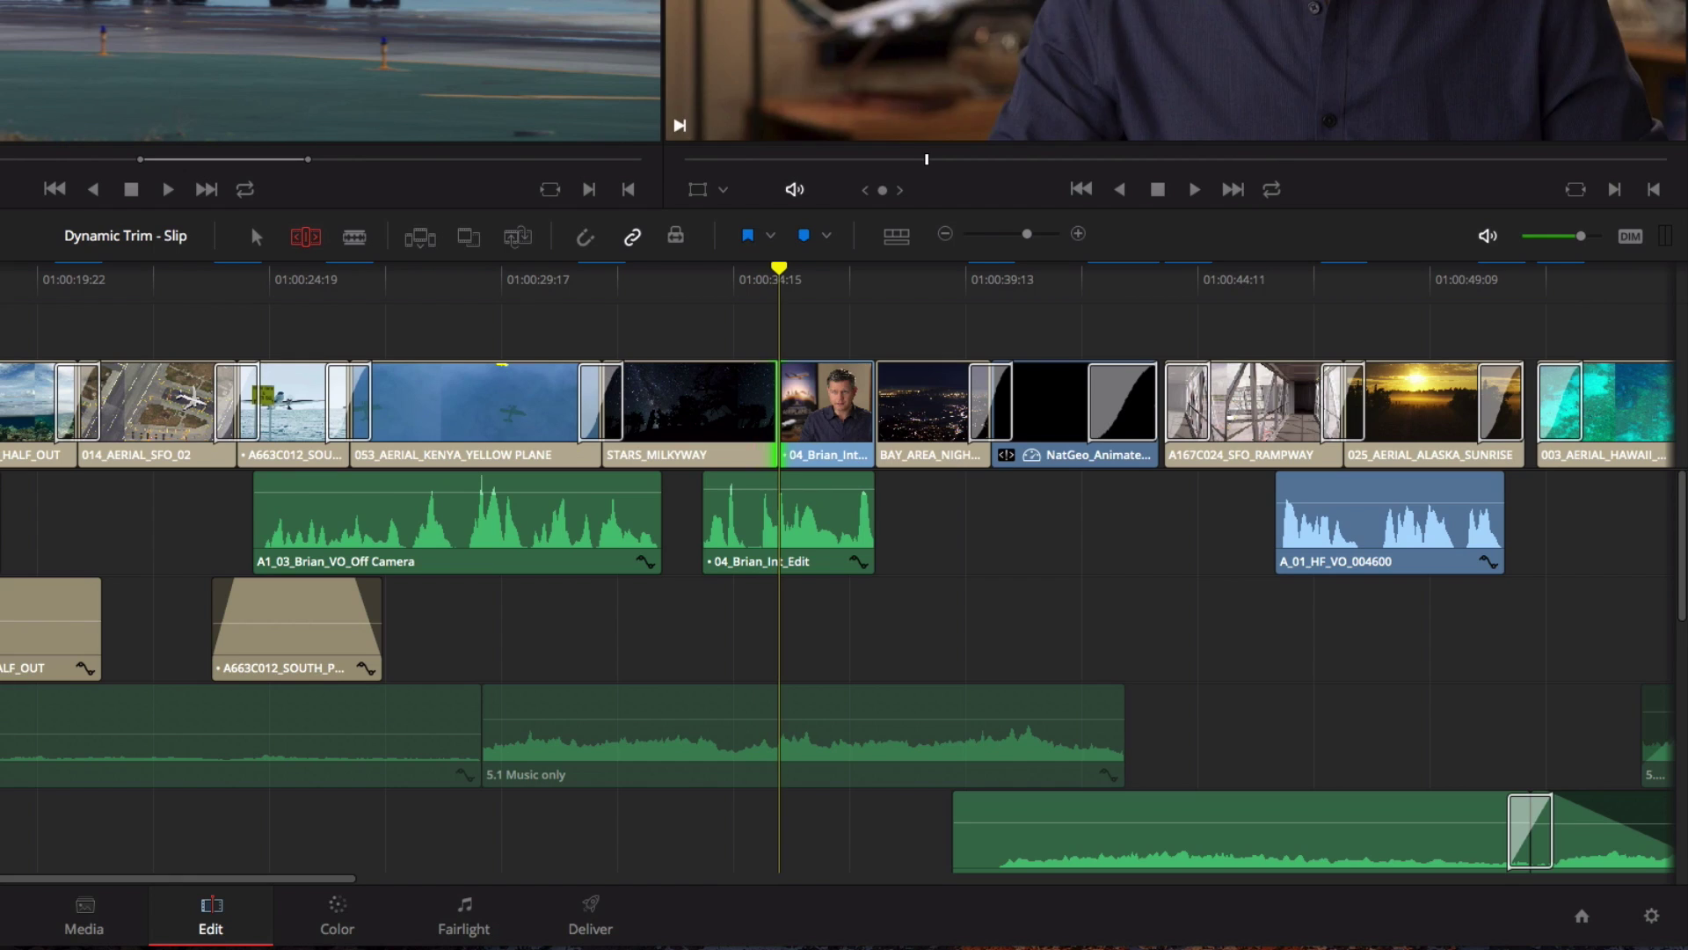
pyautogui.press('j')
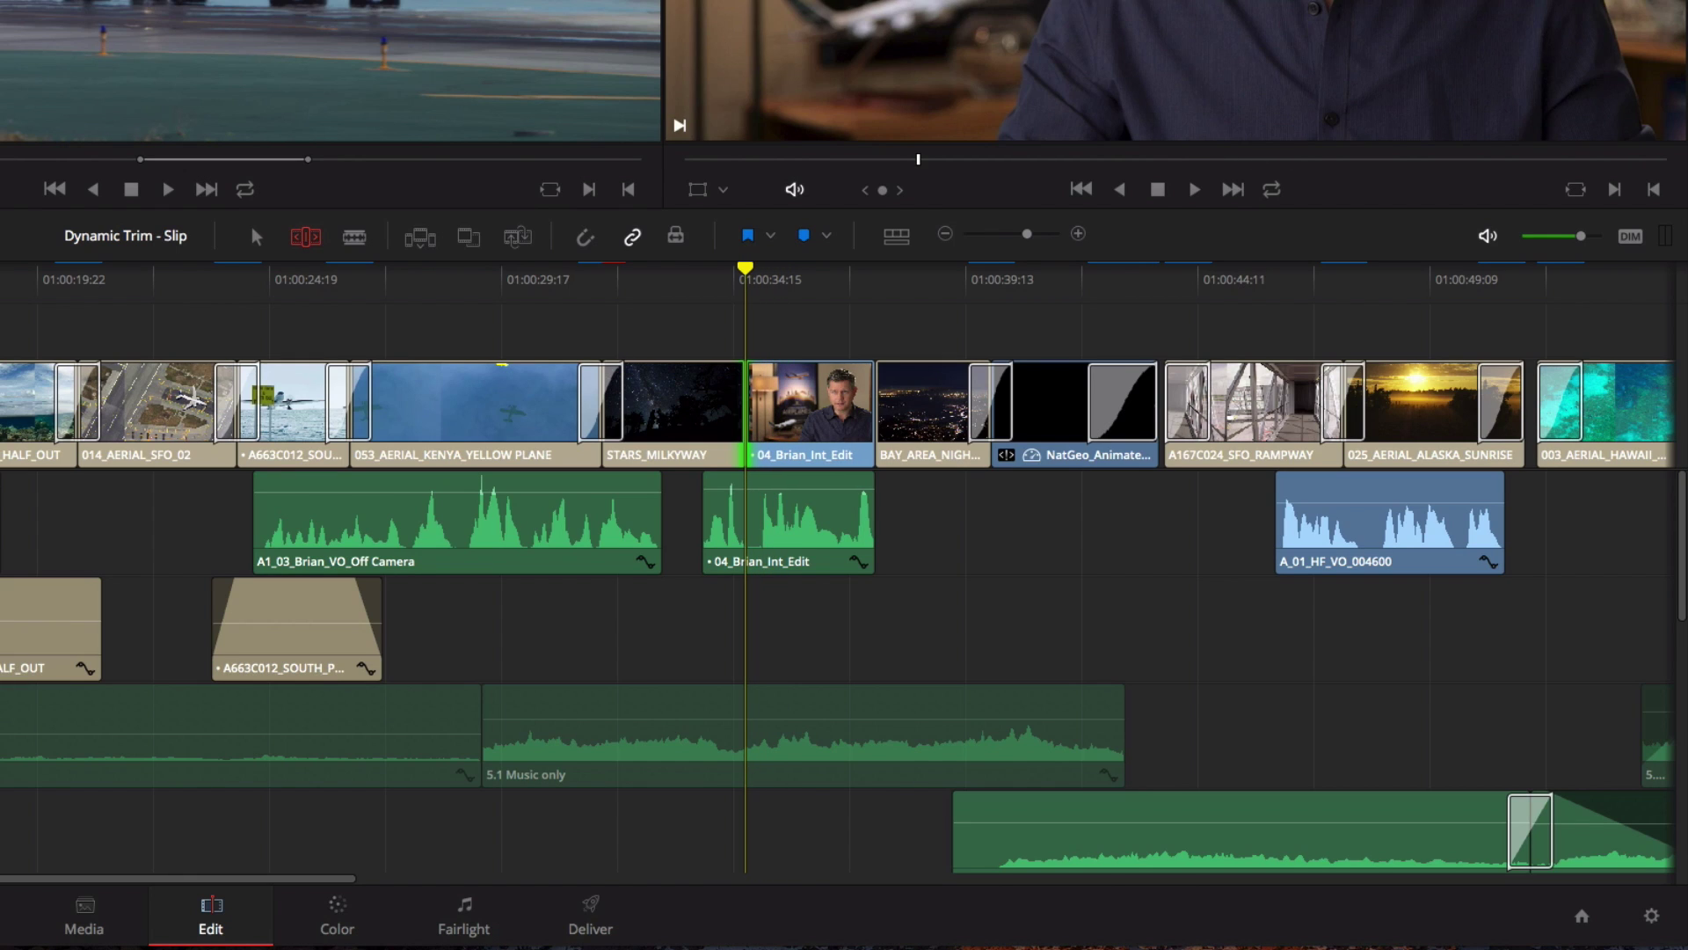
pyautogui.keyDown('ctrl'); pyautogui.click(373, 536); pyautogui.keyUp('ctrl')
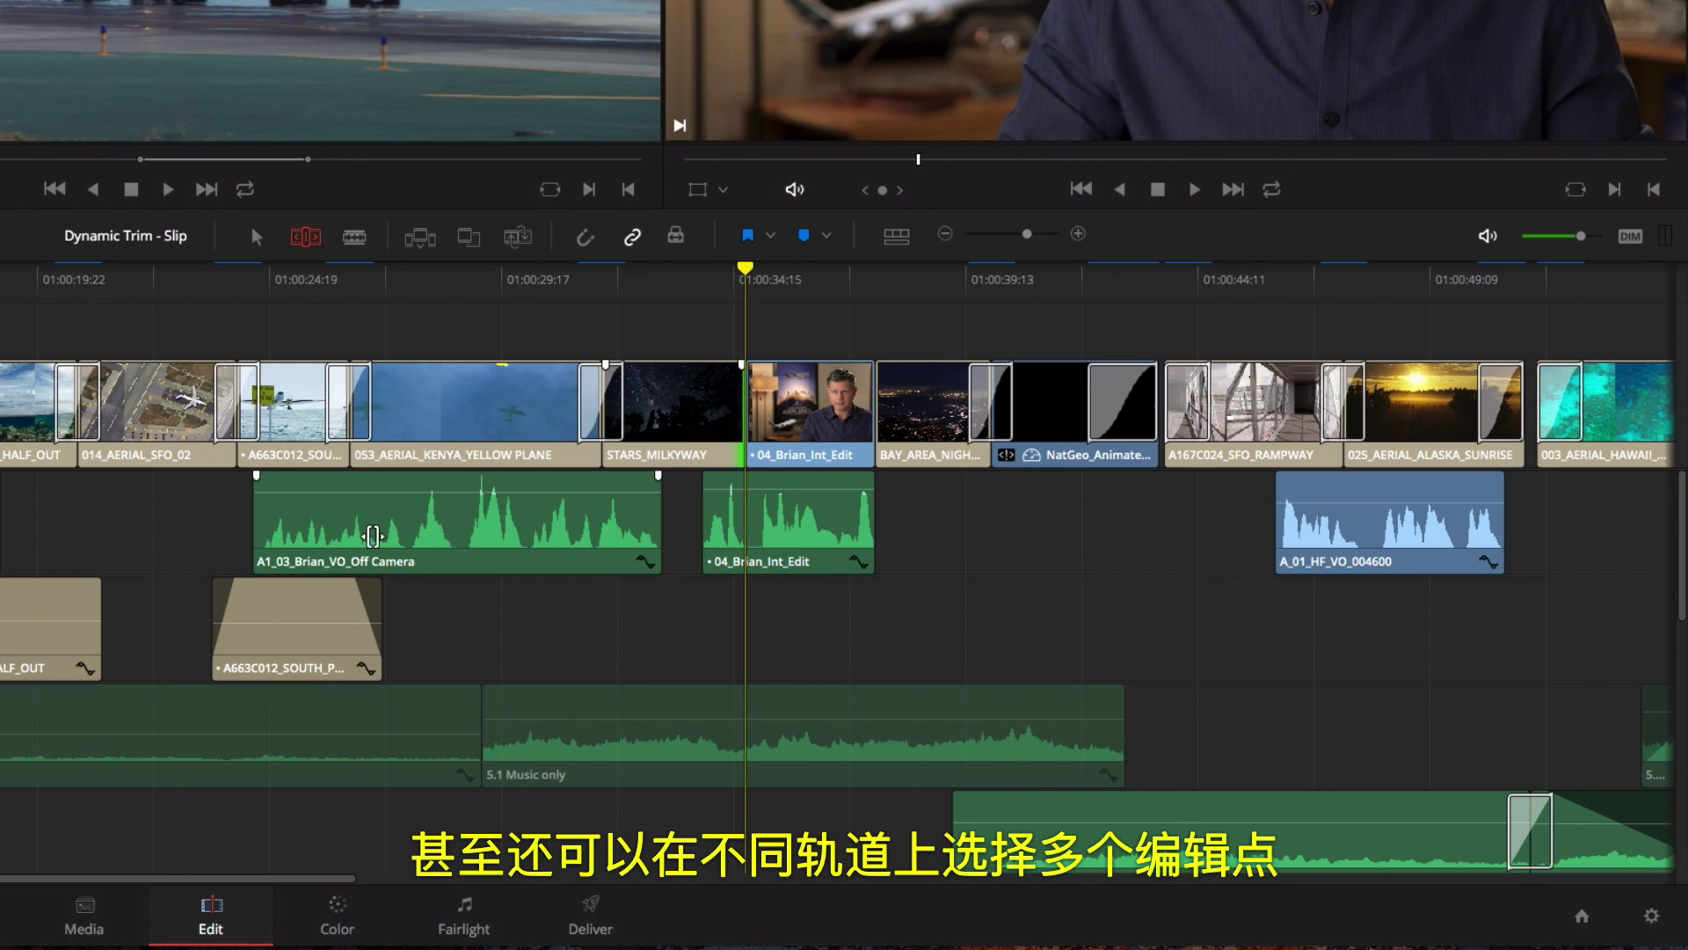
pyautogui.press('l')
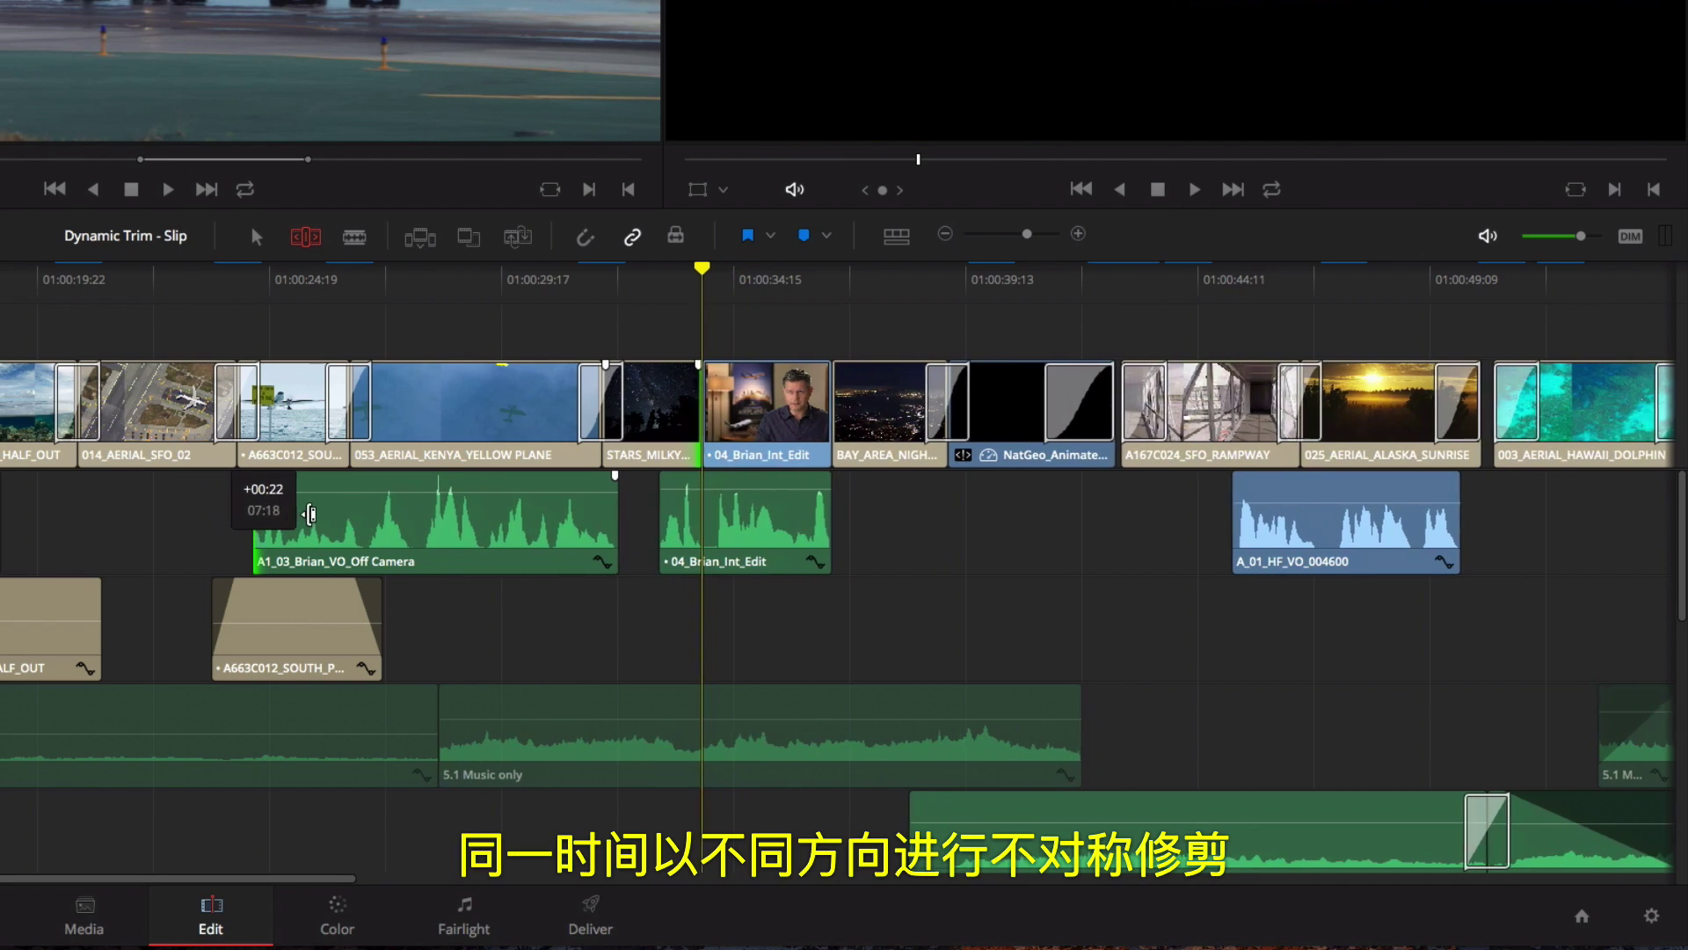
pyautogui.press('a')
pyautogui.moveTo(249, 513)
pyautogui.mouseDown()
pyautogui.moveTo(340, 514)
pyautogui.moveTo(276, 514)
pyautogui.mouseUp()
pyautogui.press('w')
# - Select the outgoing ends of BT Credit through AIRPLANES_BILLINGS_BLOCK and ripple-trim them shorter together
pyautogui.moveTo(282, 877); pyautogui.dragTo(1266, 853)
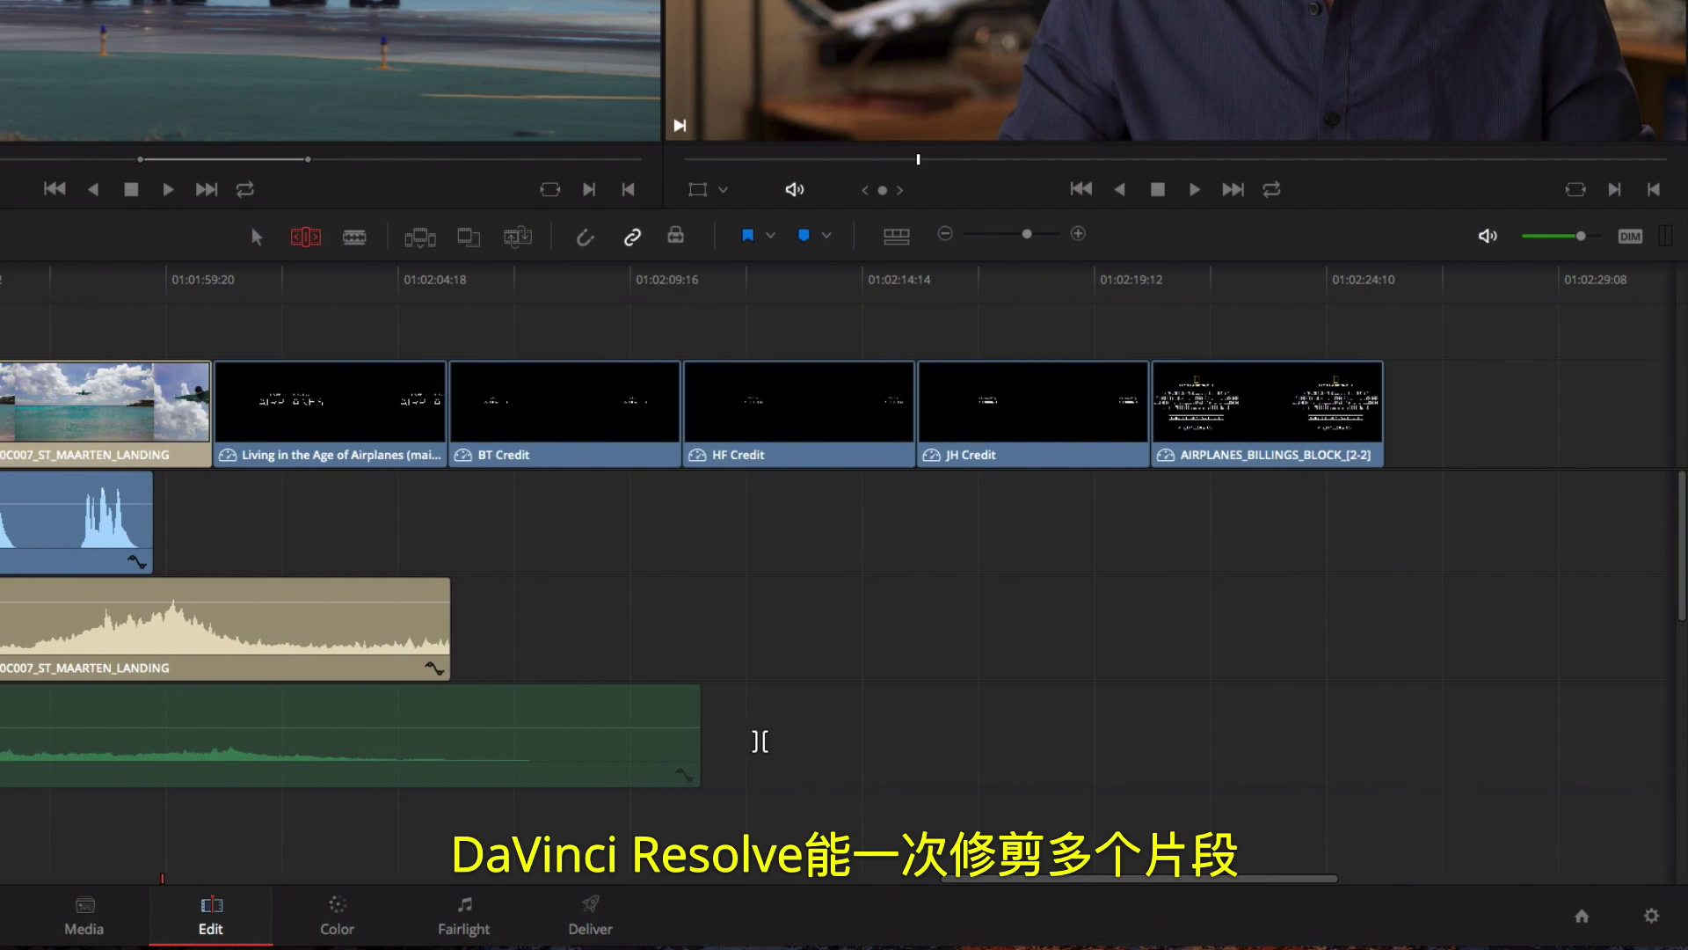
pyautogui.moveTo(321, 308); pyautogui.dragTo(1408, 525)
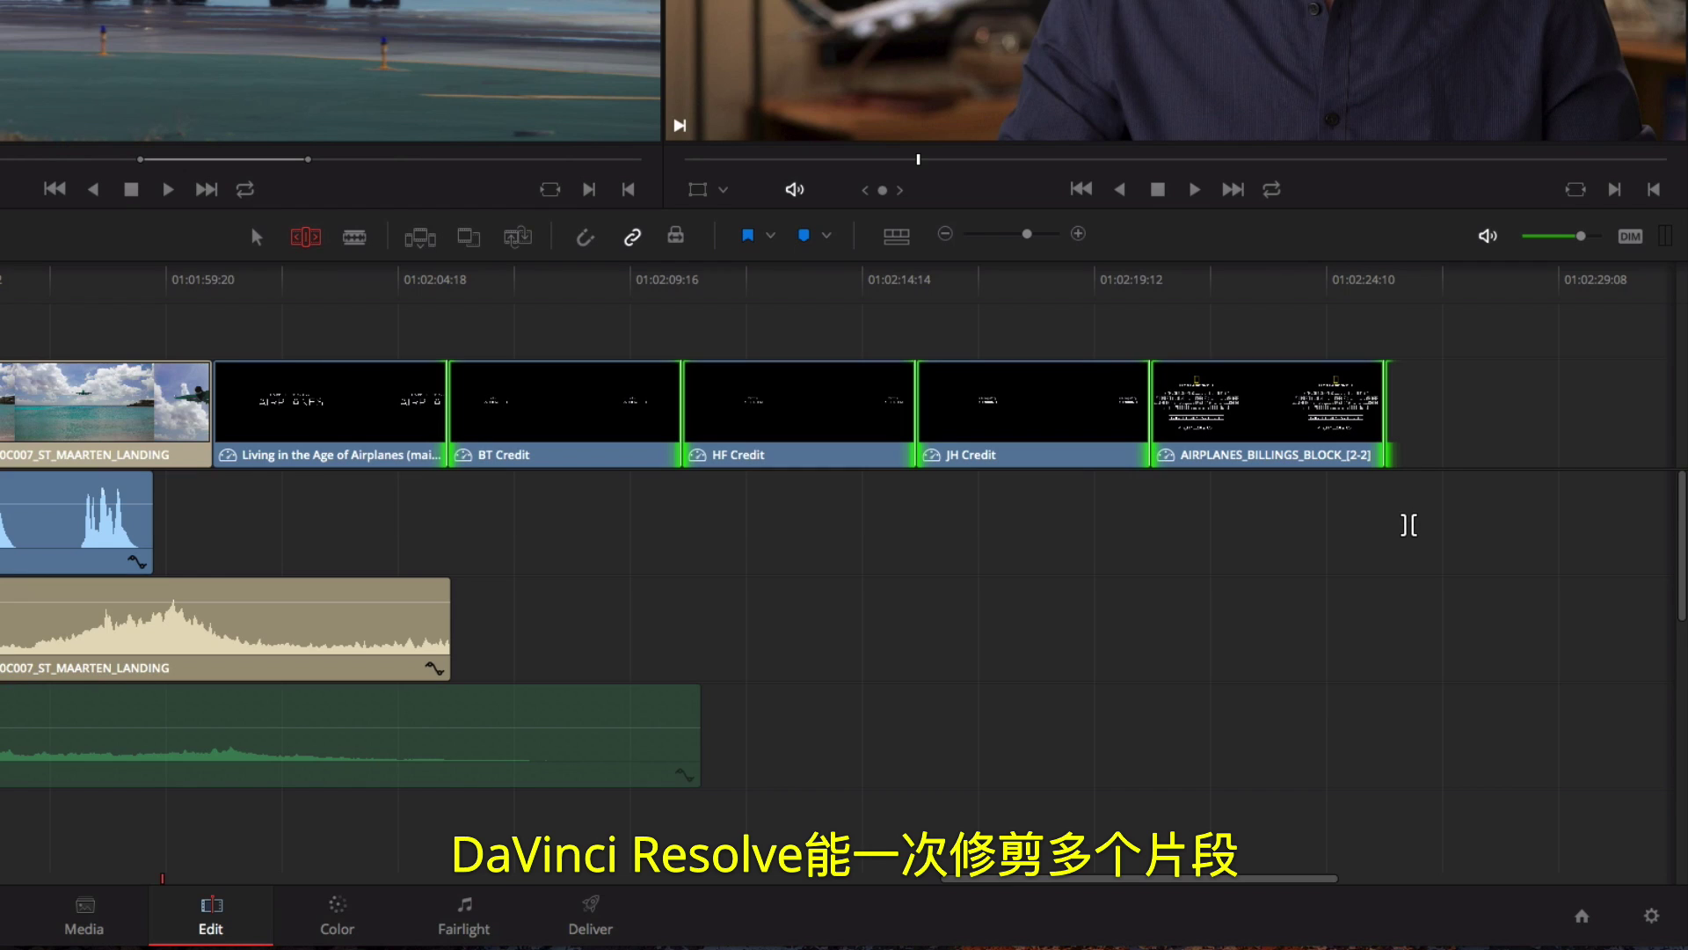
pyautogui.press('u')
pyautogui.moveTo(1134, 419); pyautogui.dragTo(953, 430)
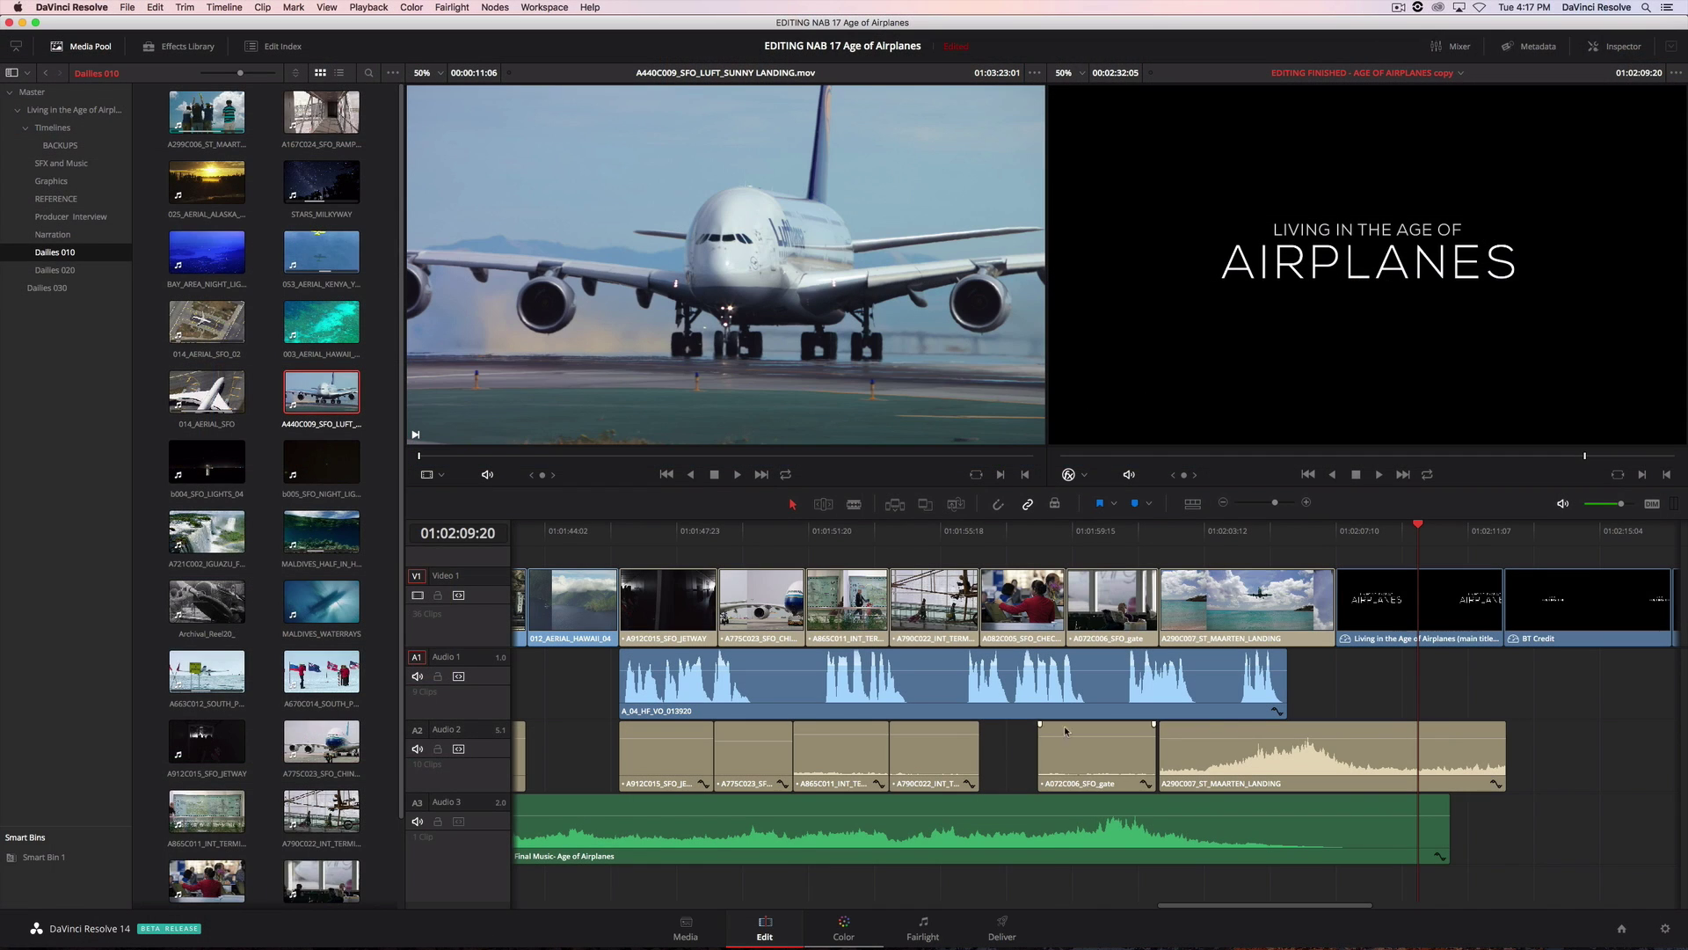
# - In Keyboard Mapping, create a 'My Keyboard' set from the DaVinci Resolve set and map Trim > Normal Edit Mode to P
pyautogui.click(127, 7)
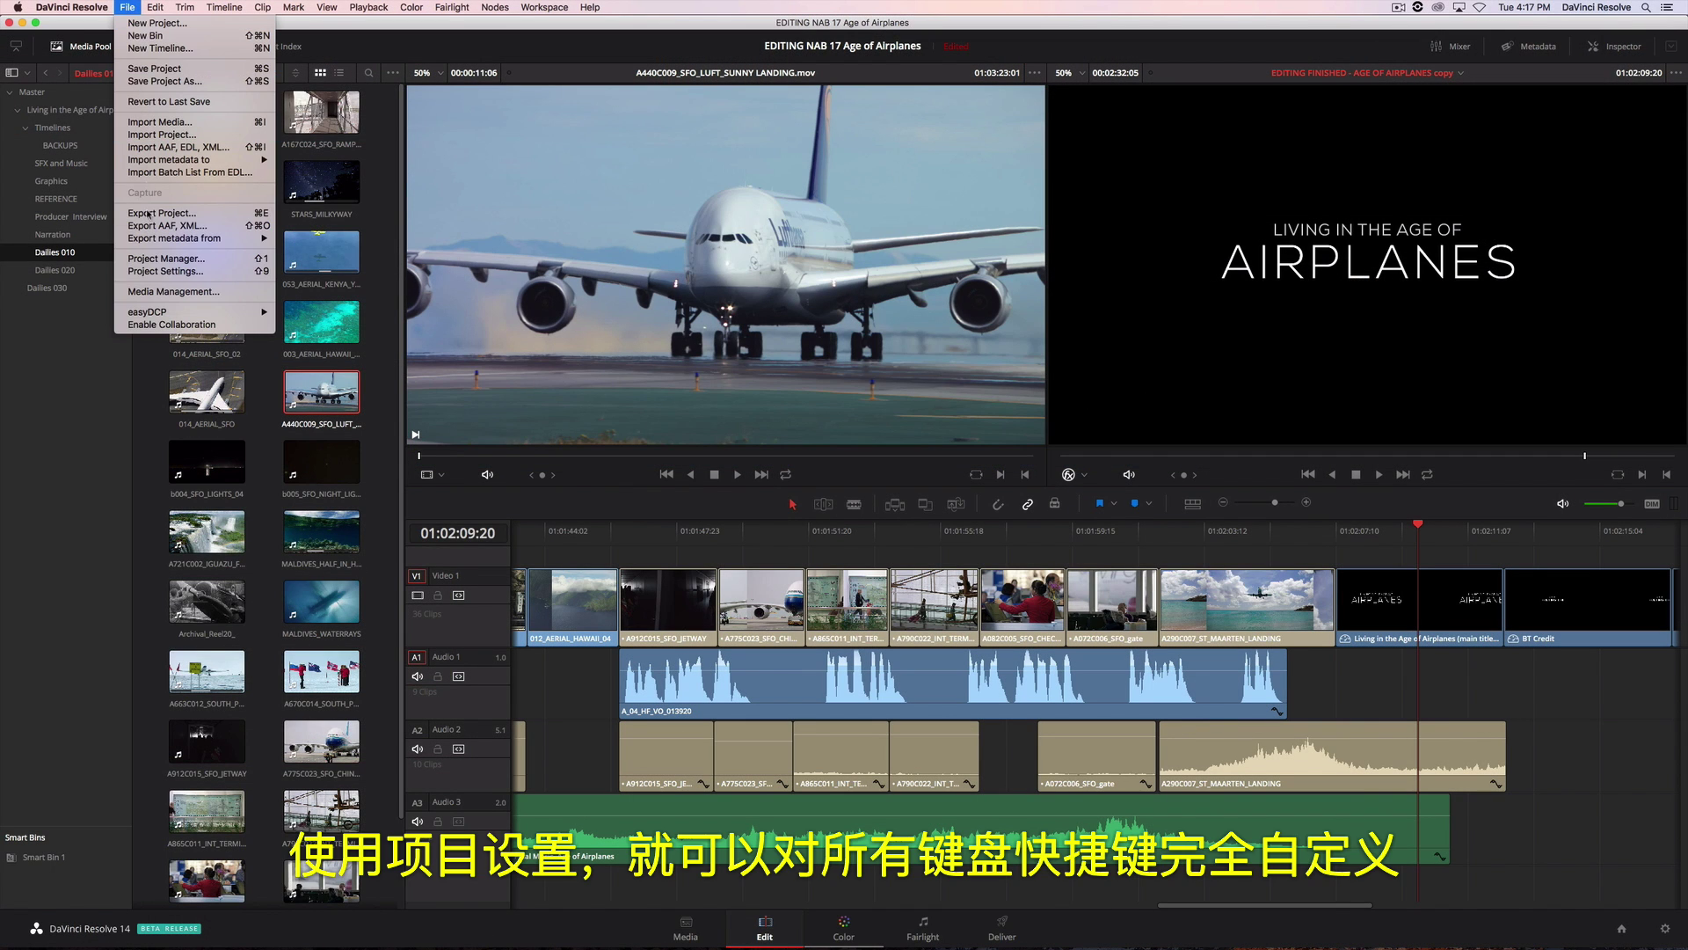
pyautogui.click(149, 275)
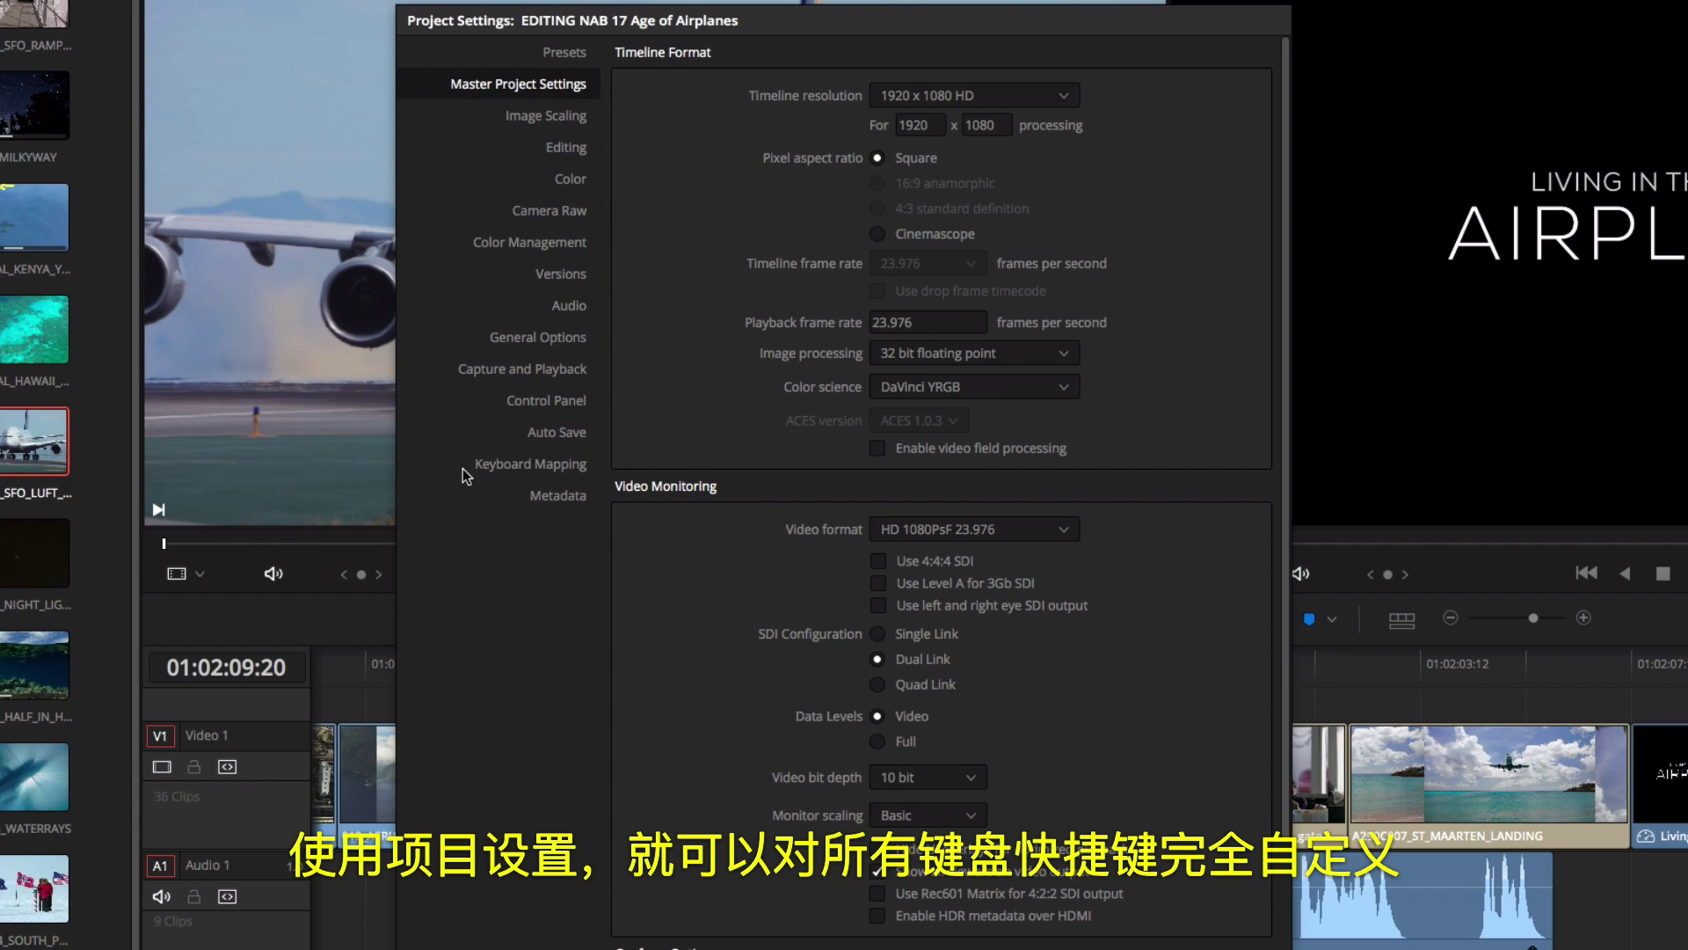
pyautogui.click(475, 468)
pyautogui.click(756, 101)
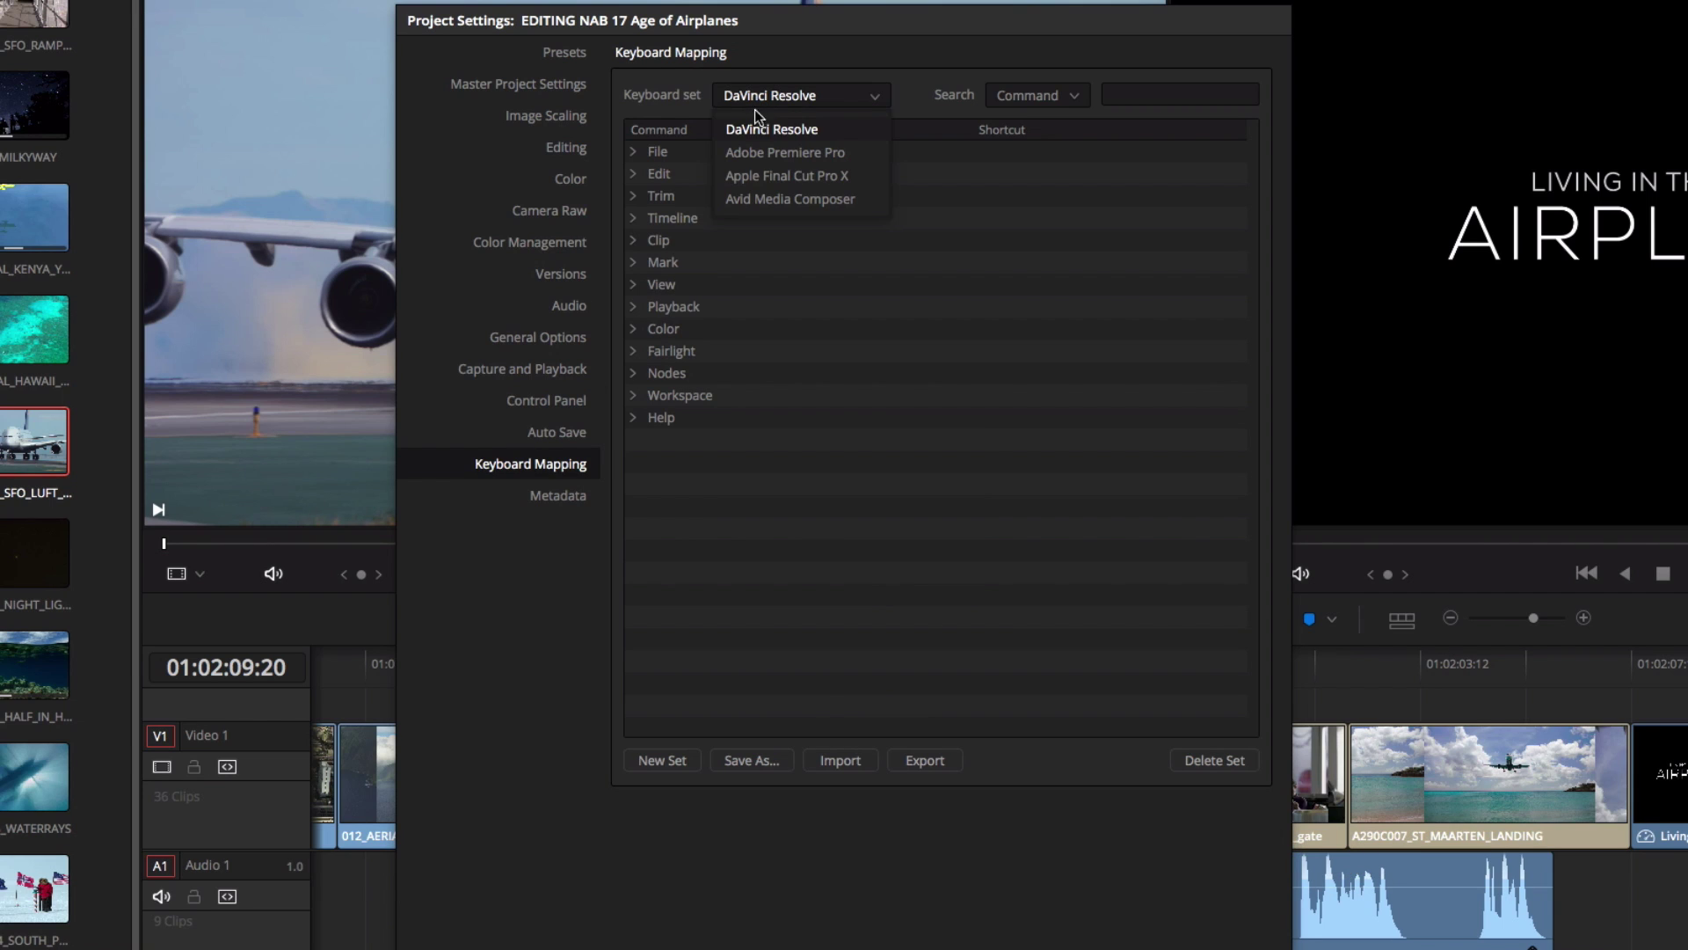
pyautogui.click(743, 130)
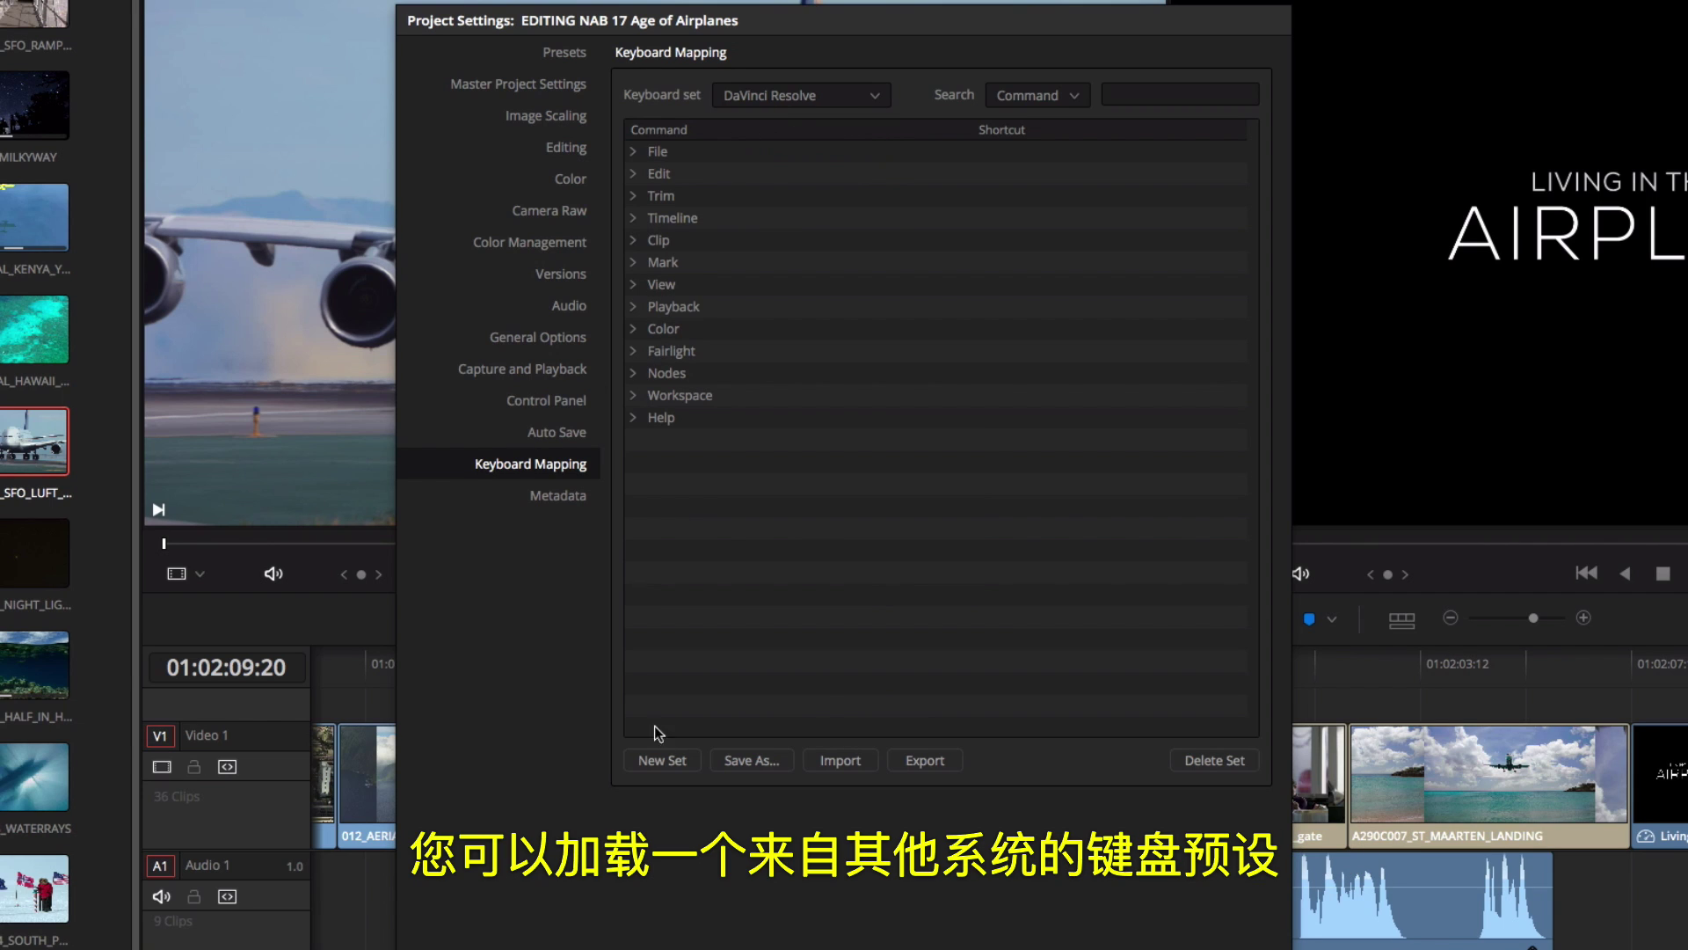
pyautogui.click(662, 760)
pyautogui.write('My K')
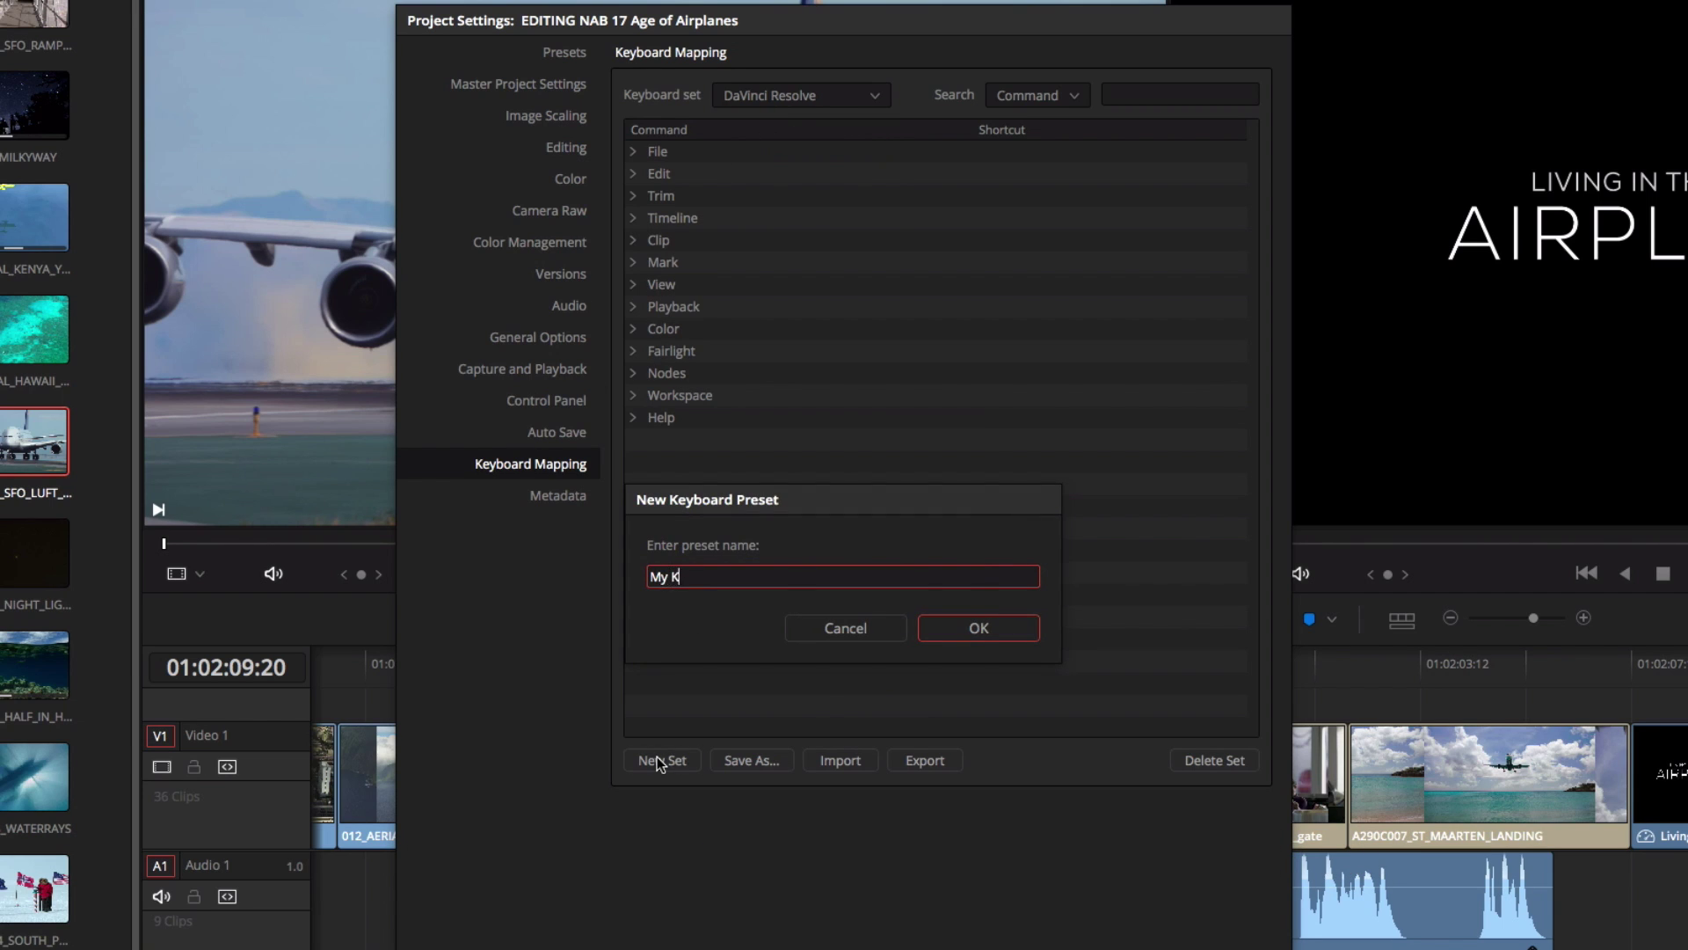
pyautogui.write('eyboard')
pyautogui.click(959, 637)
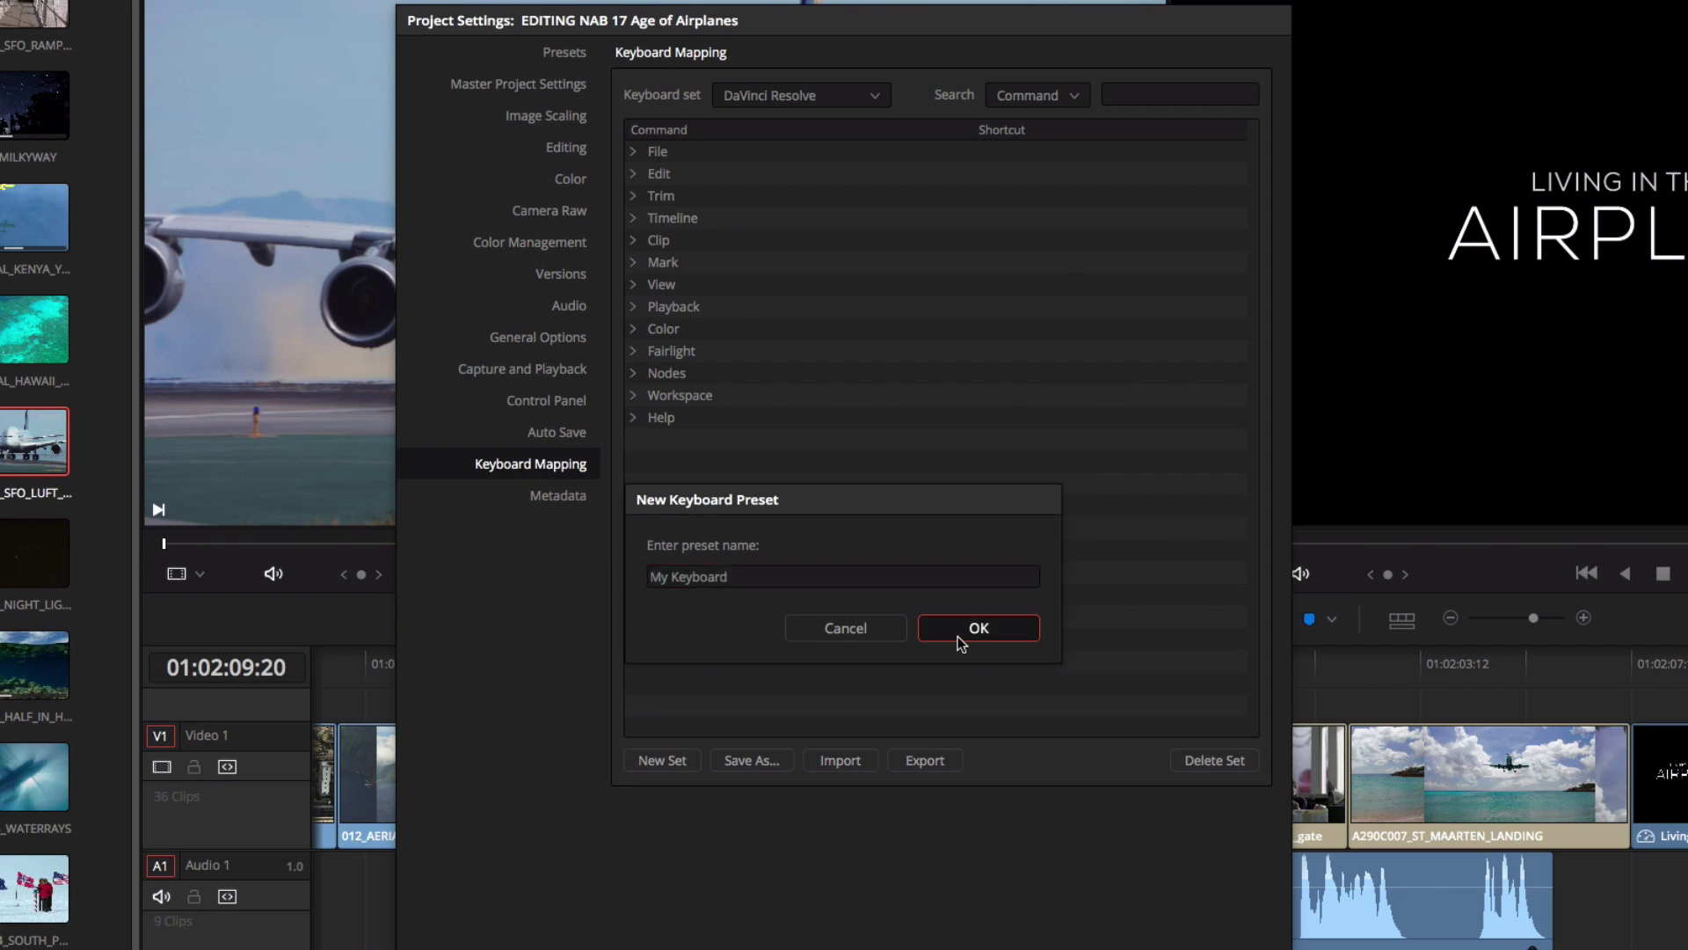
pyautogui.click(631, 197)
pyautogui.click(984, 220)
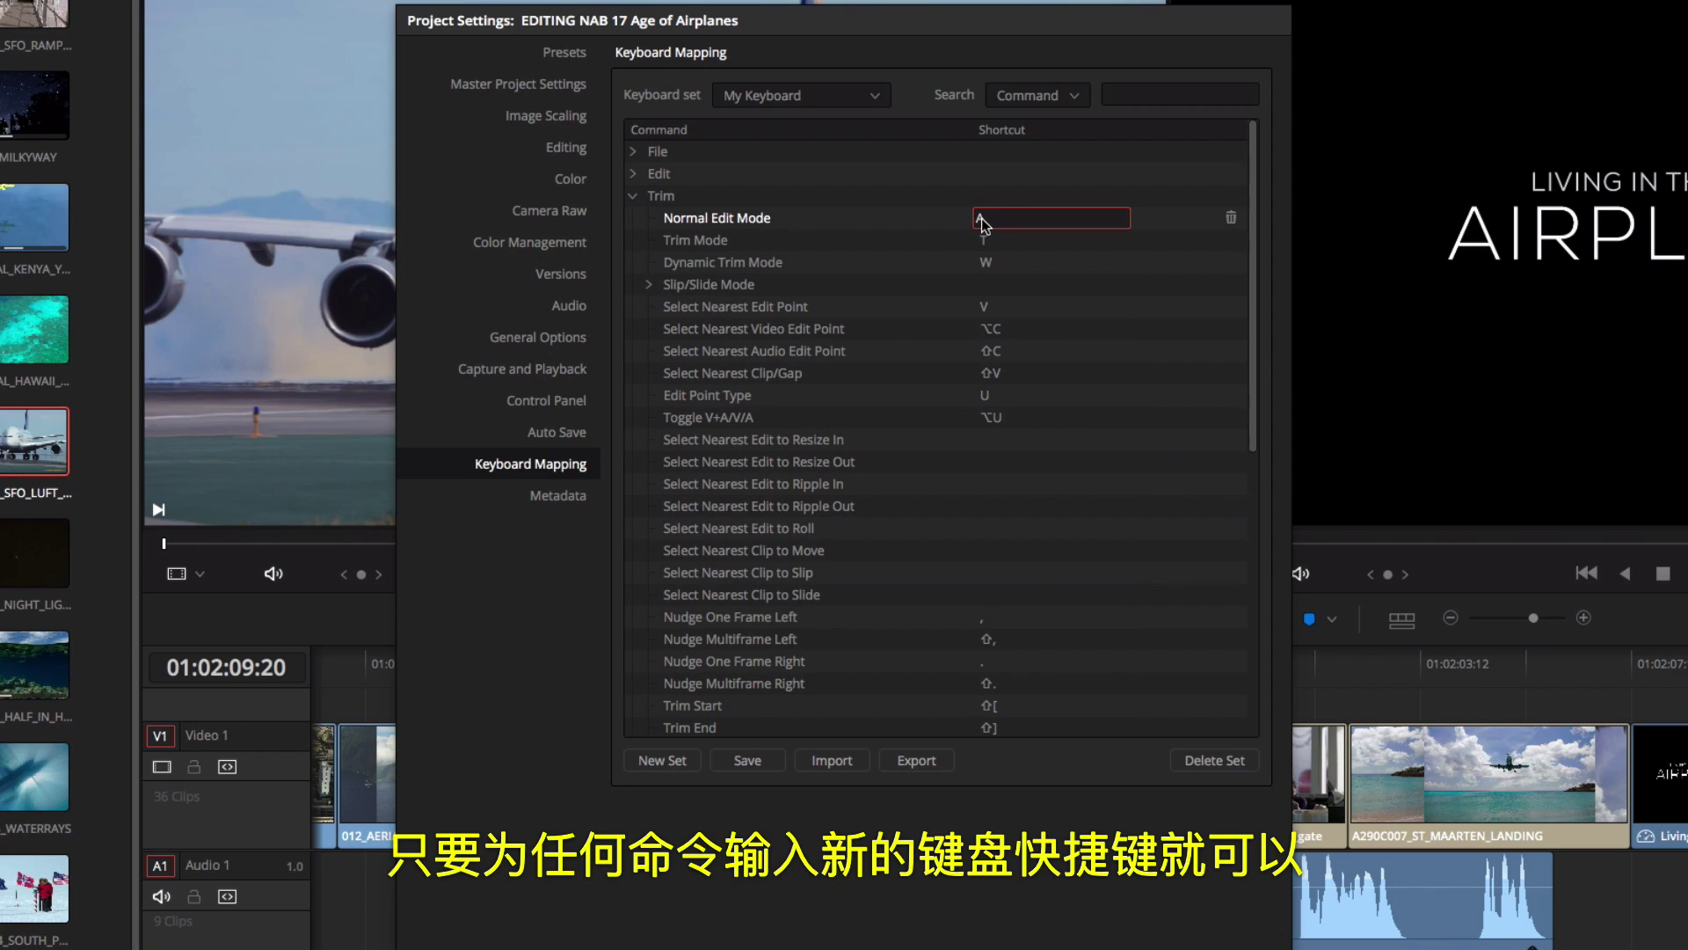
pyautogui.click(1027, 251)
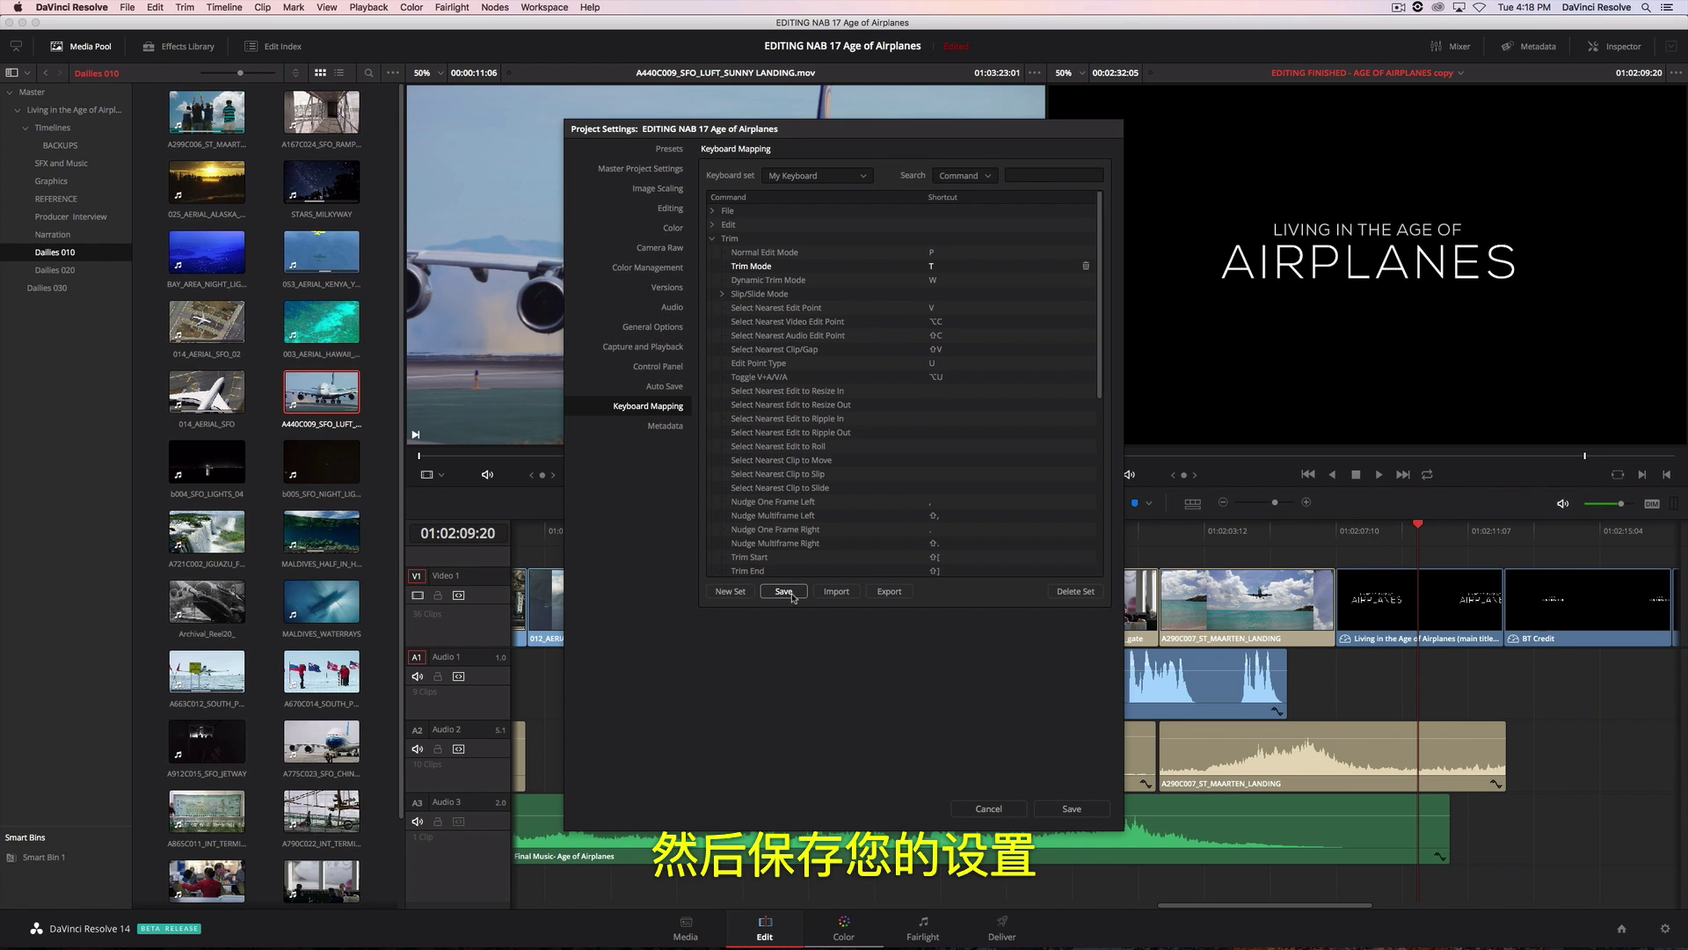
# - Save the My Keyboard set, then play the timeline up to the Maldives clips
pyautogui.click(1098, 809)
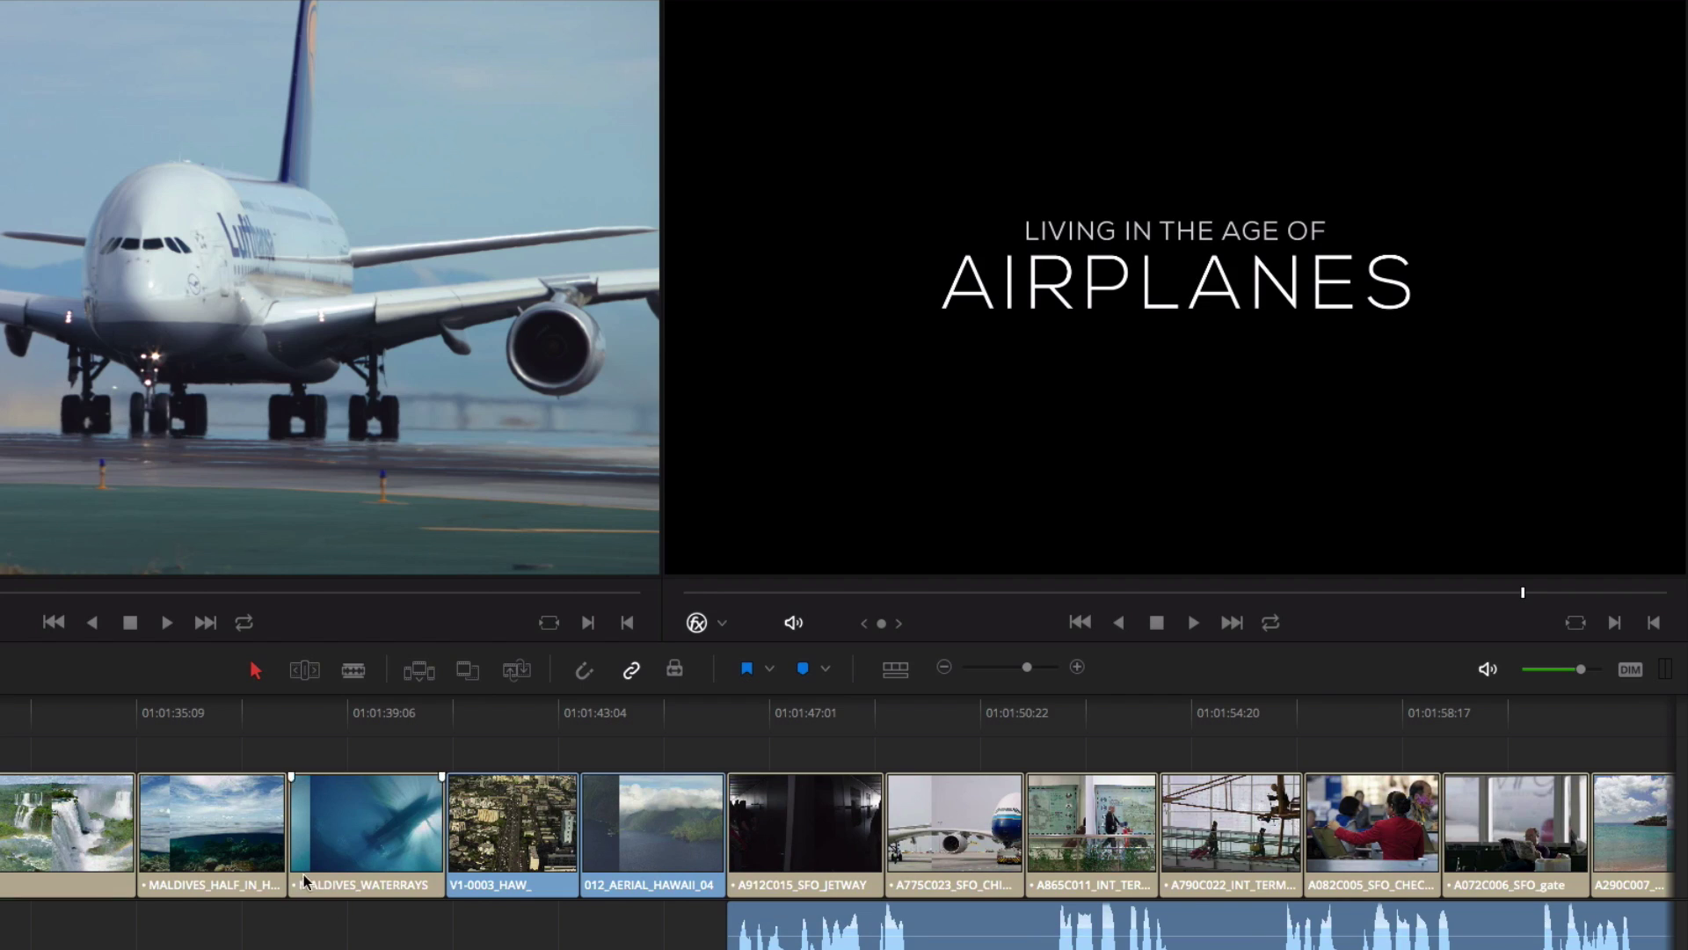
pyautogui.click(148, 714)
pyautogui.press('space')
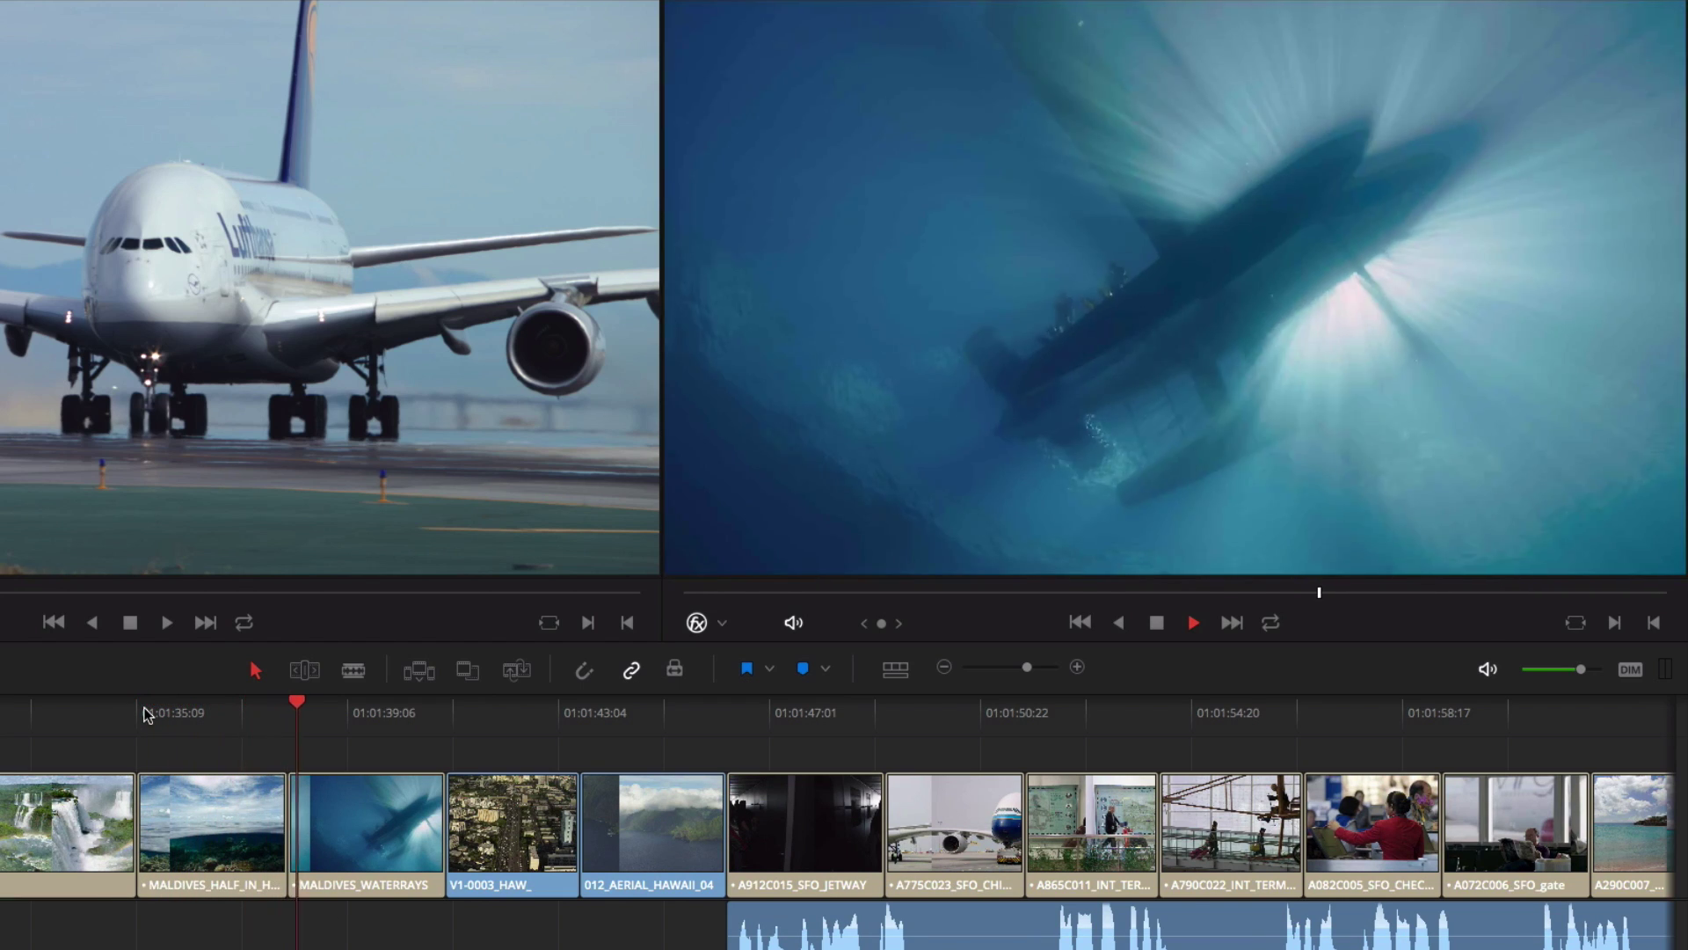
pyautogui.press('space')
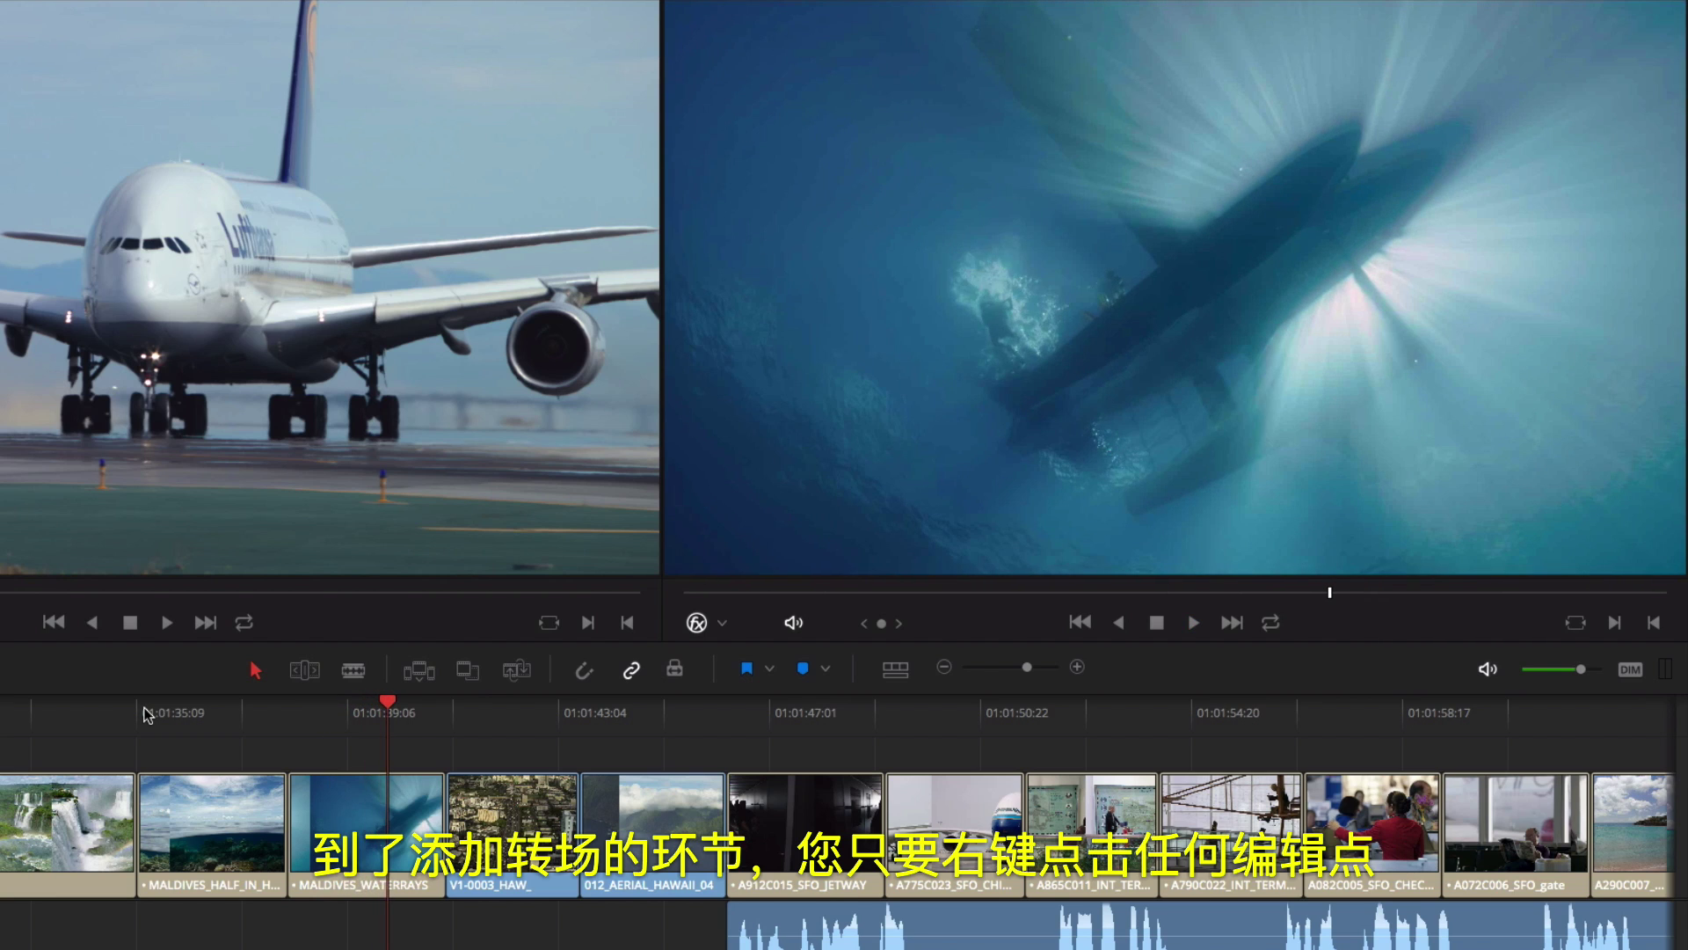
# - Add a 24-frame cross dissolve at the Maldives edit, play it back, and open it in the Inspector
pyautogui.rightClick(285, 816)
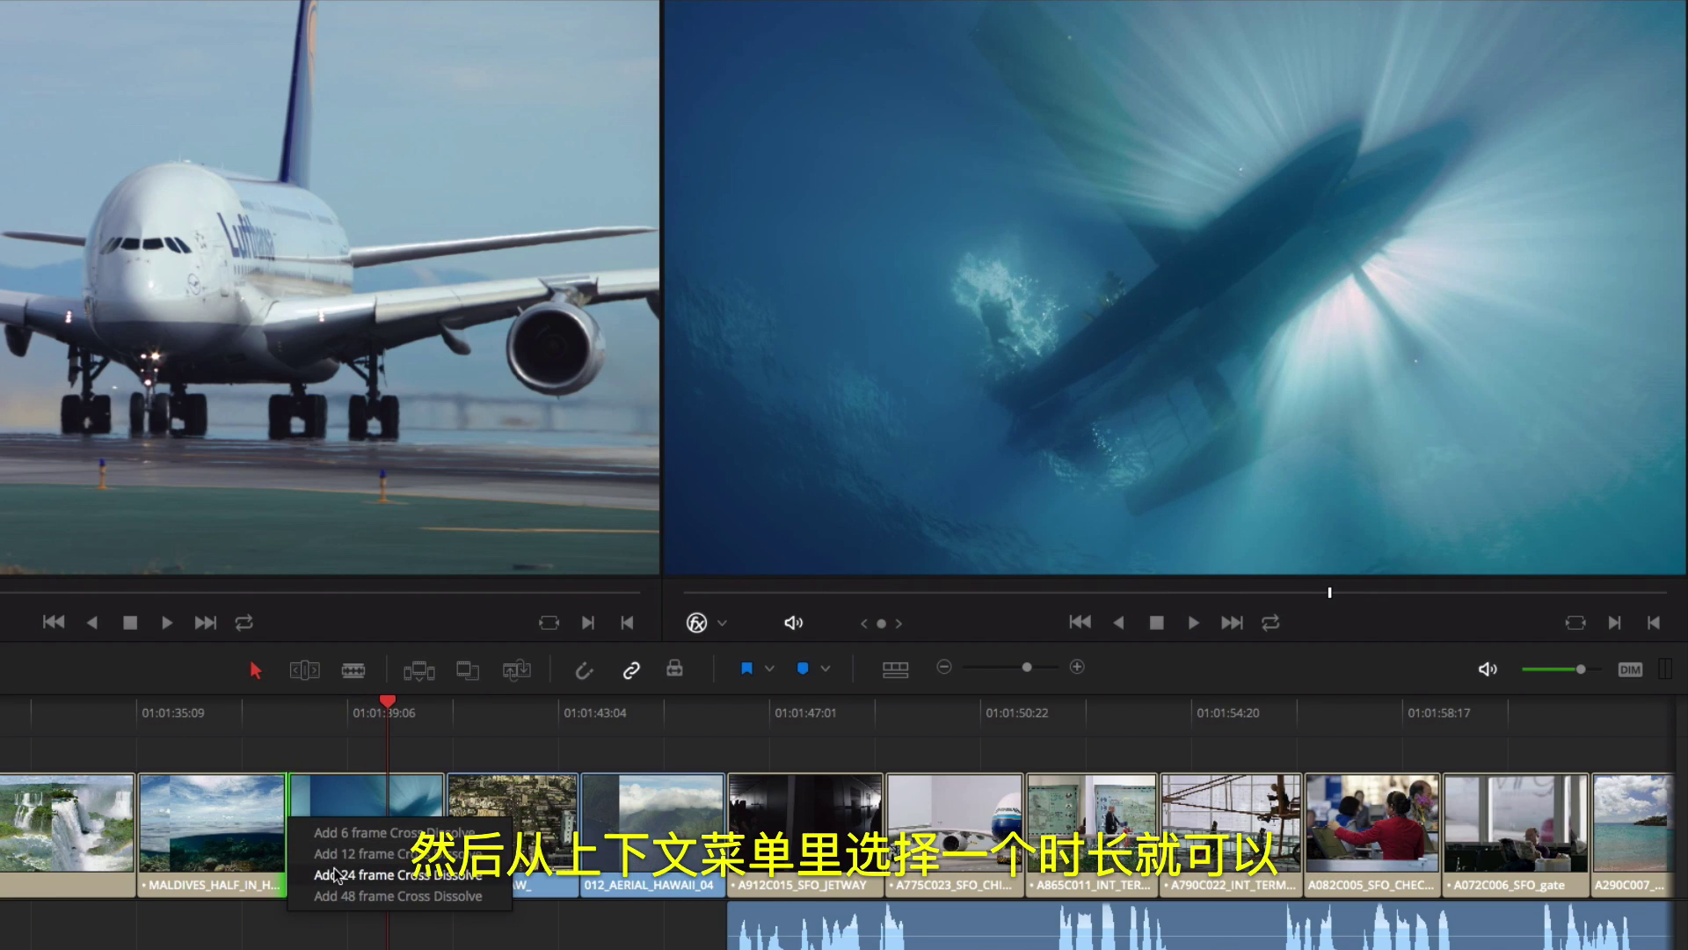
pyautogui.click(337, 875)
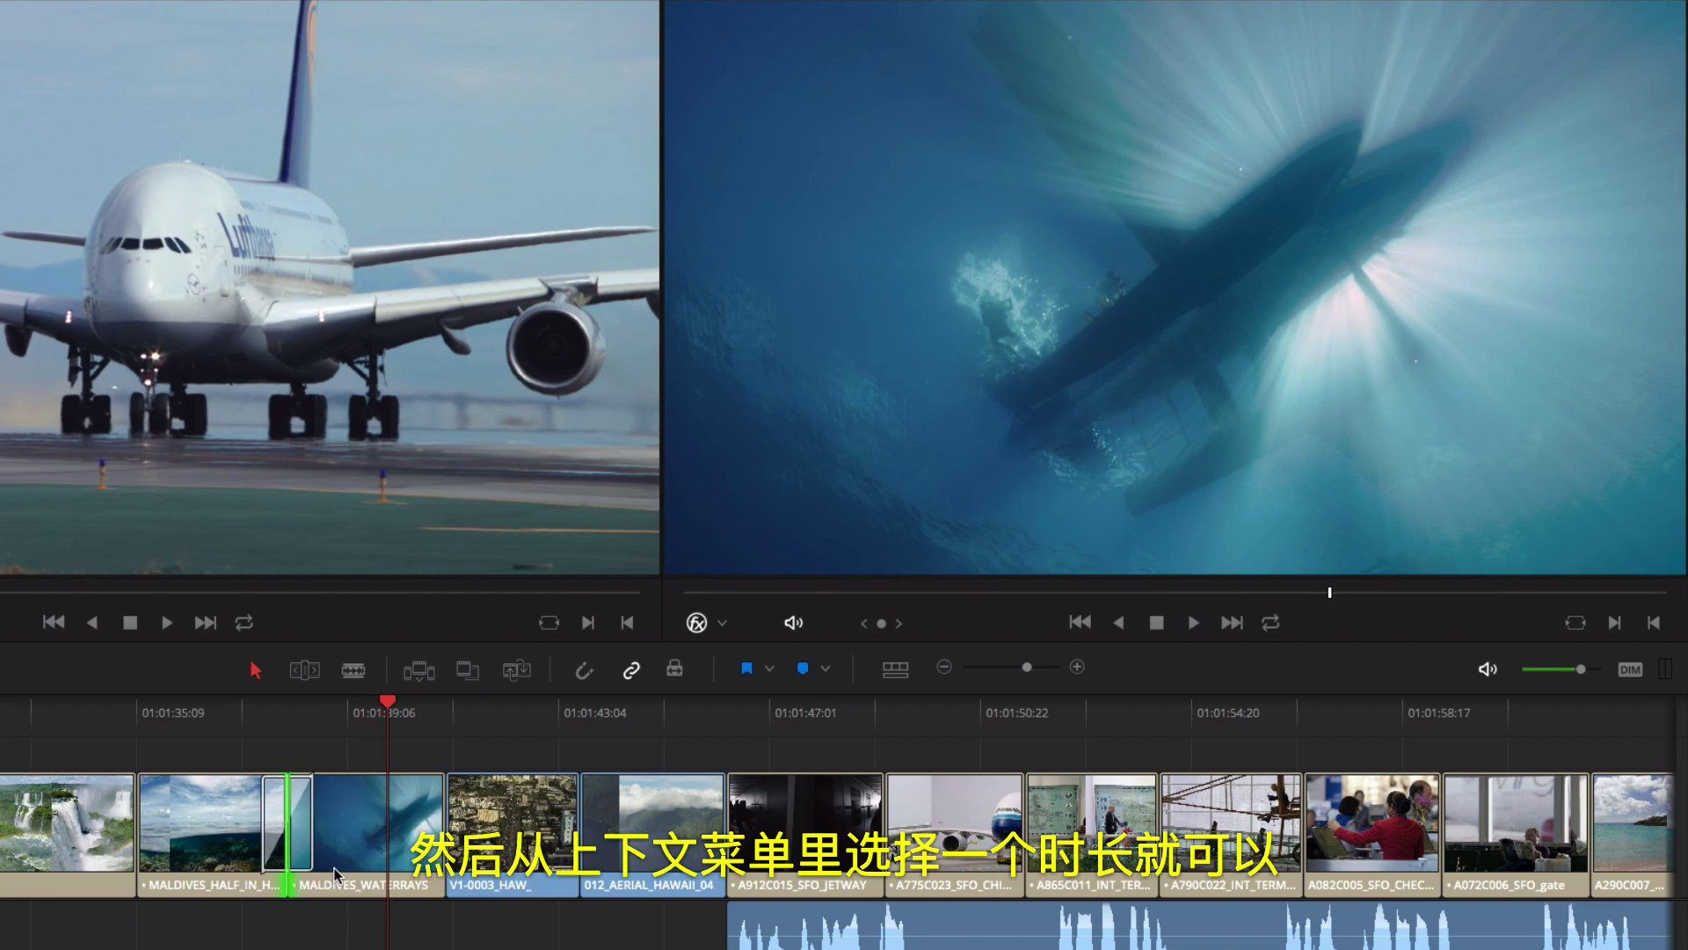
pyautogui.click(158, 709)
pyautogui.press('space')
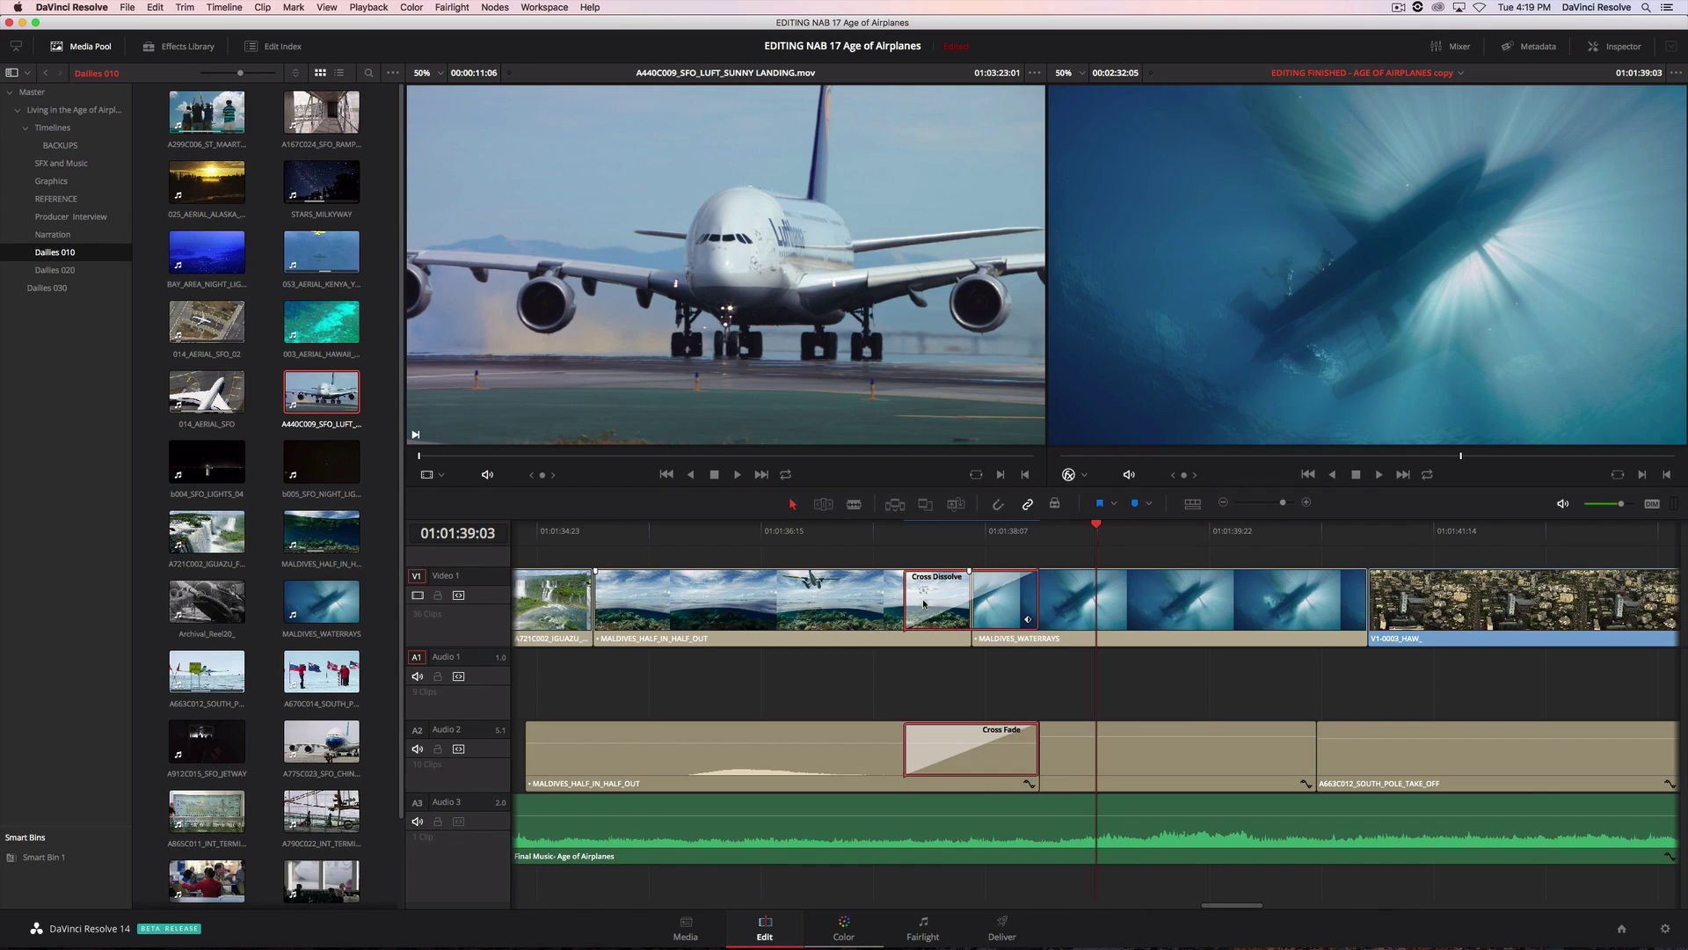
pyautogui.doubleClick(923, 603)
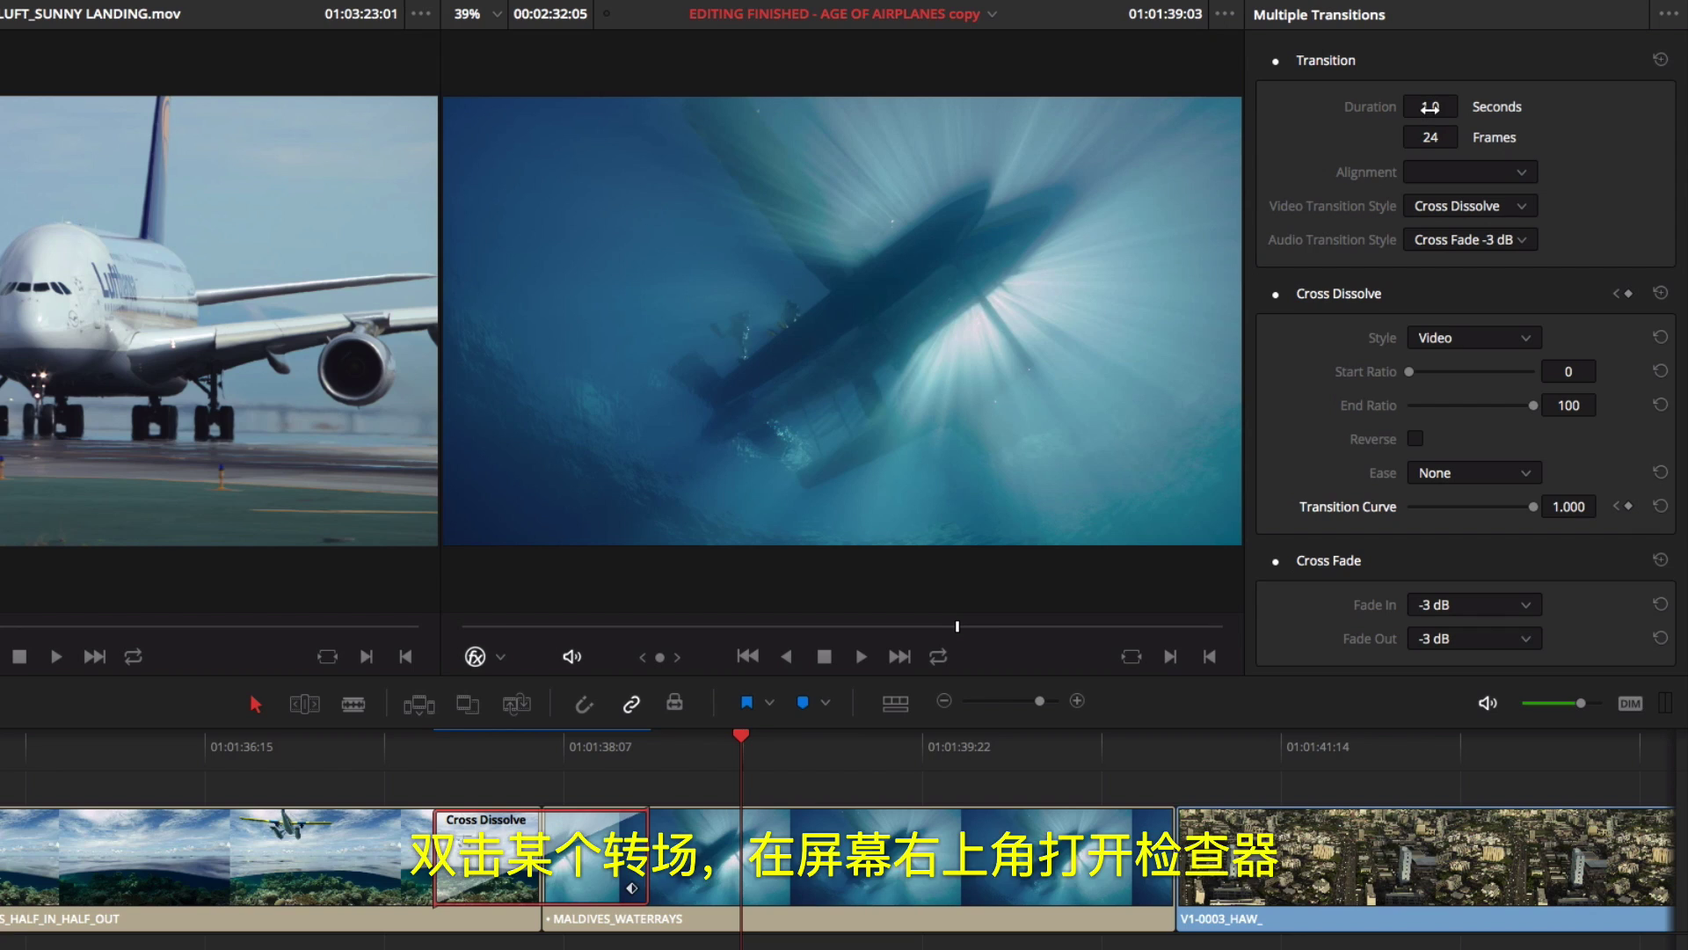
# - Set the dissolve to 1.1 seconds, Center On Edit alignment, and Film style
pyautogui.moveTo(1430, 107); pyautogui.dragTo(1495, 105)
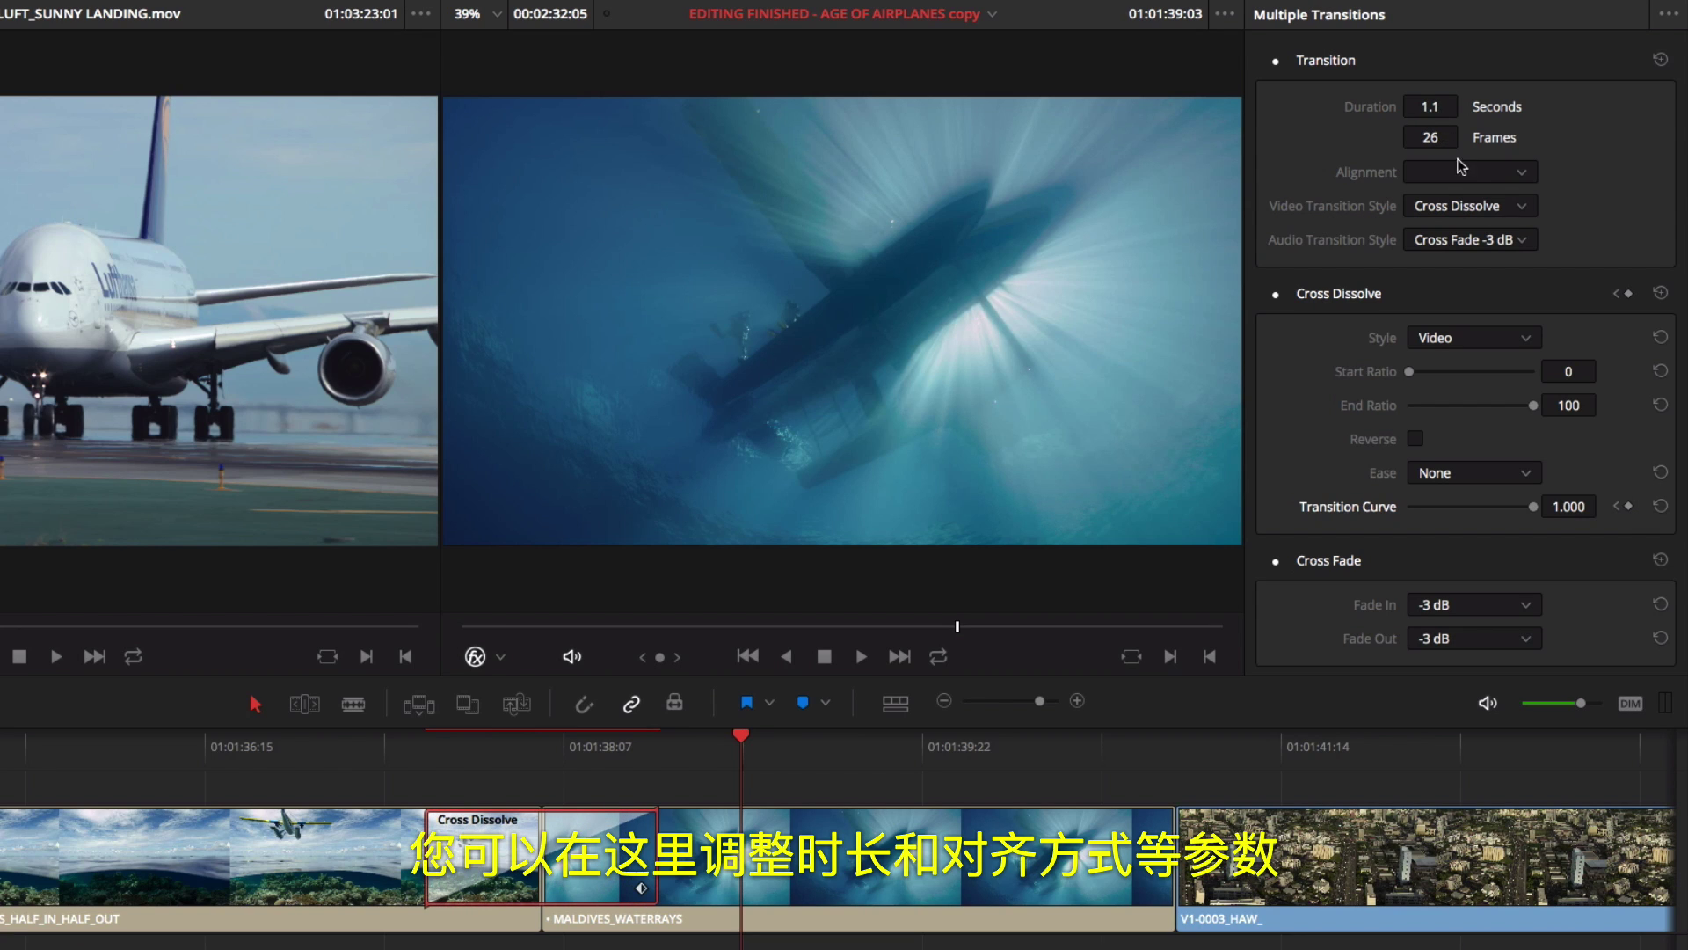
pyautogui.click(1460, 167)
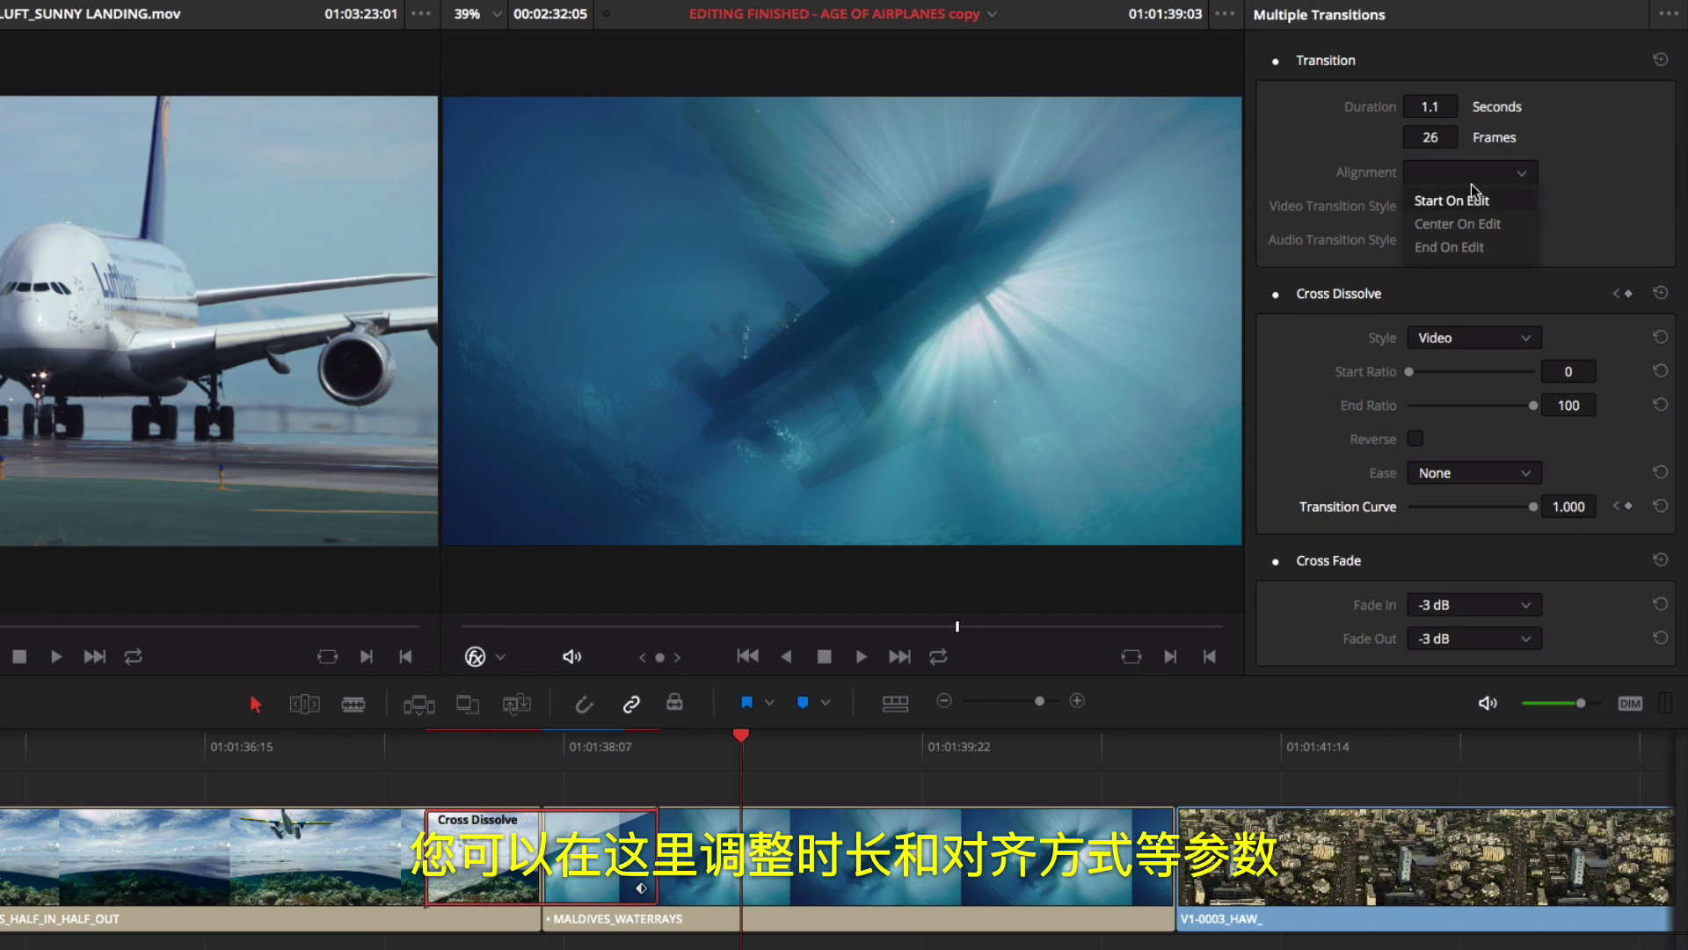
pyautogui.click(1477, 226)
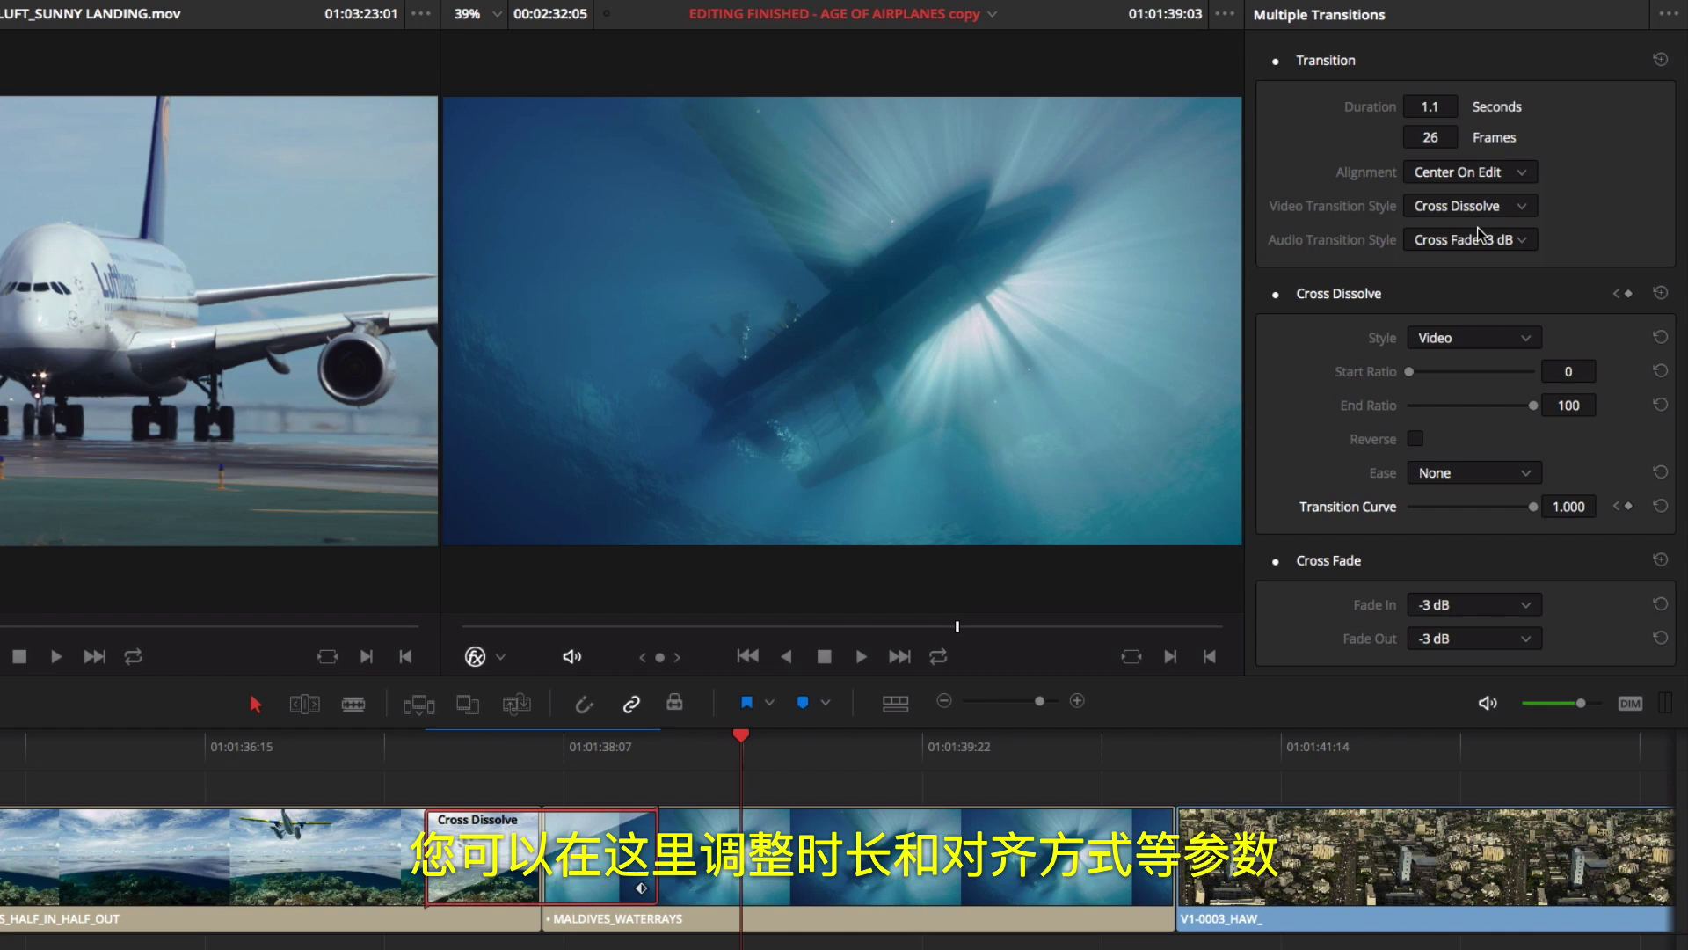
pyautogui.click(1500, 340)
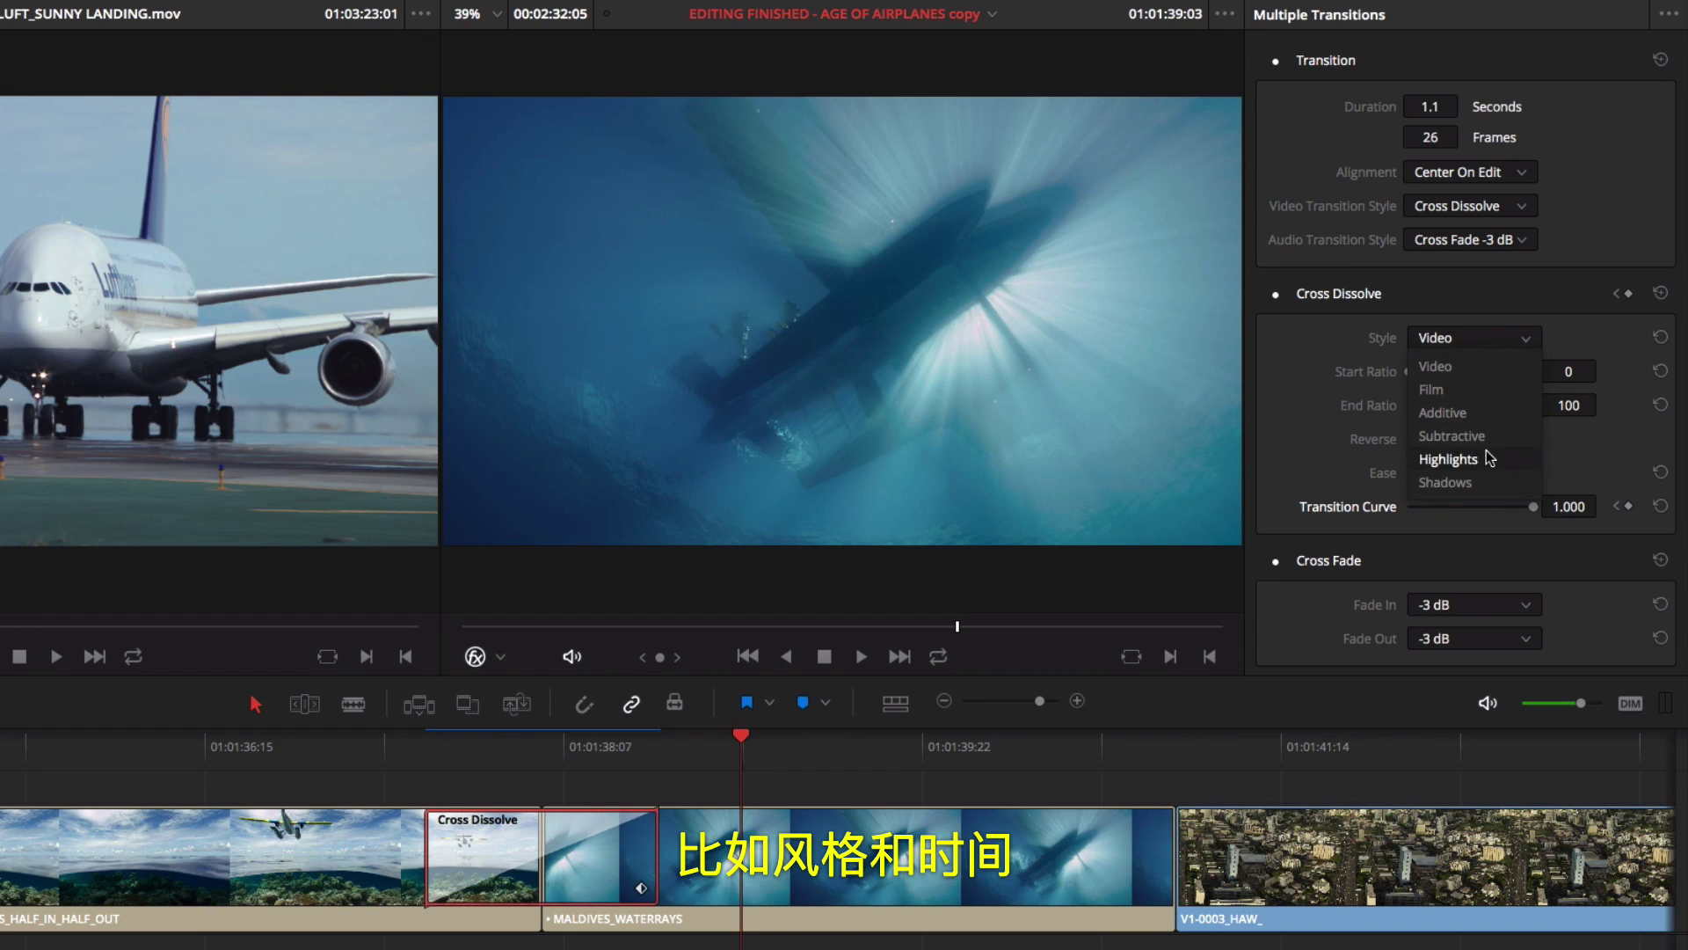
pyautogui.click(1475, 394)
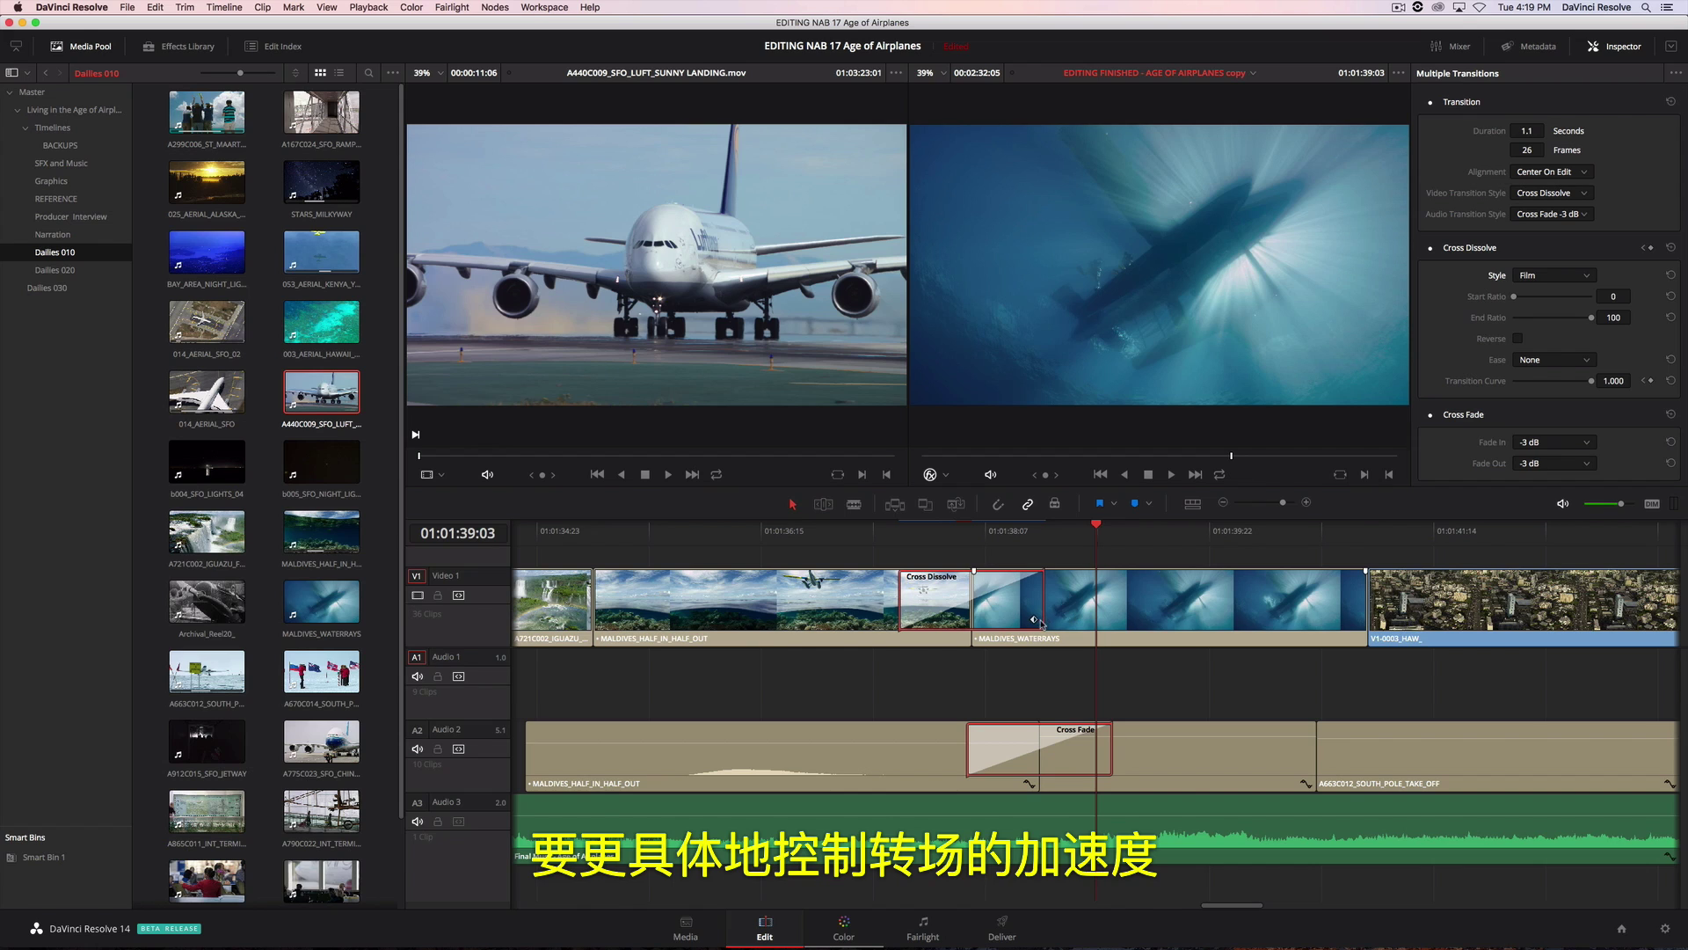
# - Reshape the dissolve's transition curve into a fine-tuned eased S-curve
pyautogui.click(1035, 621)
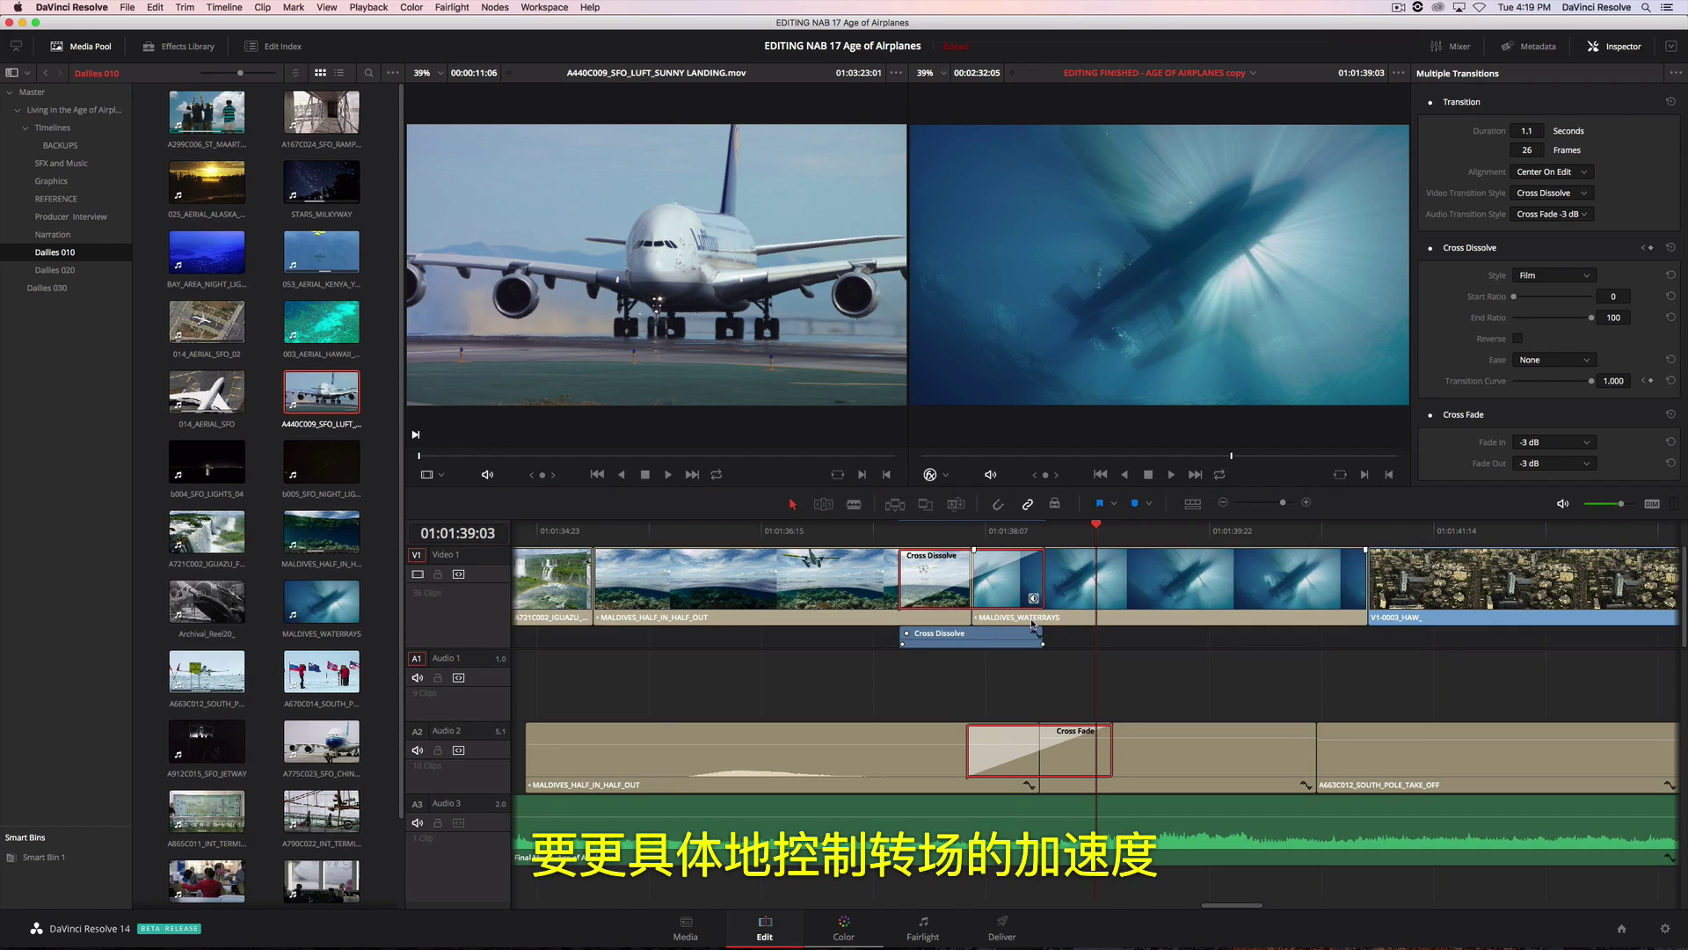
pyautogui.click(1037, 636)
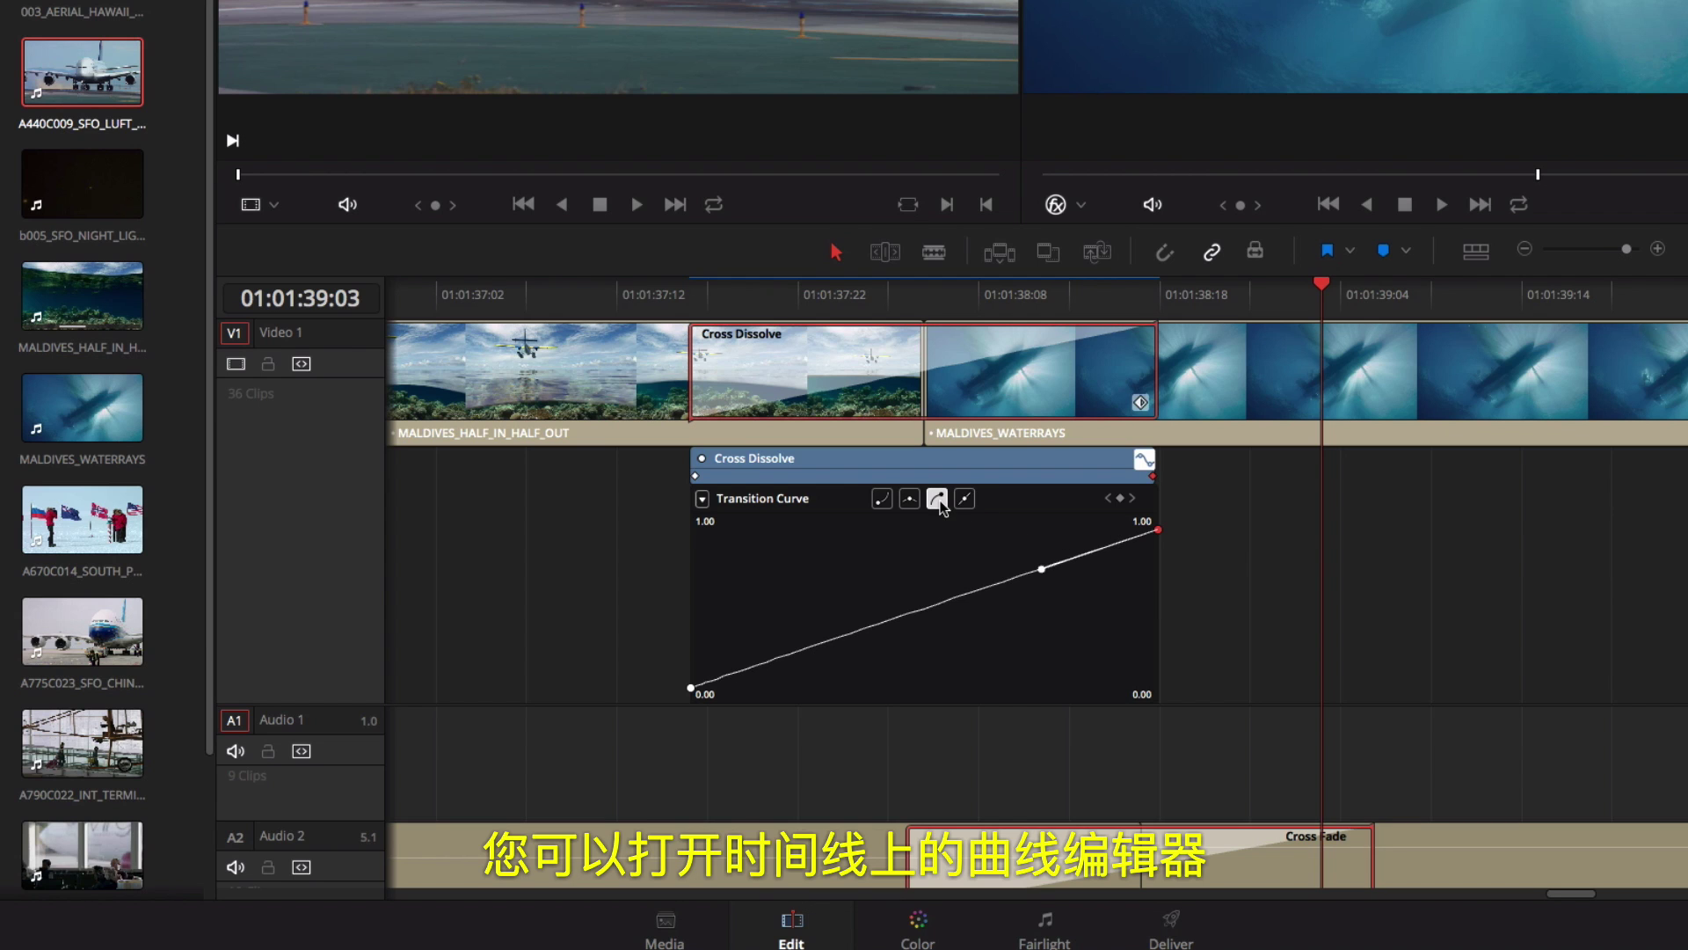
pyautogui.moveTo(1040, 569); pyautogui.dragTo(1038, 547)
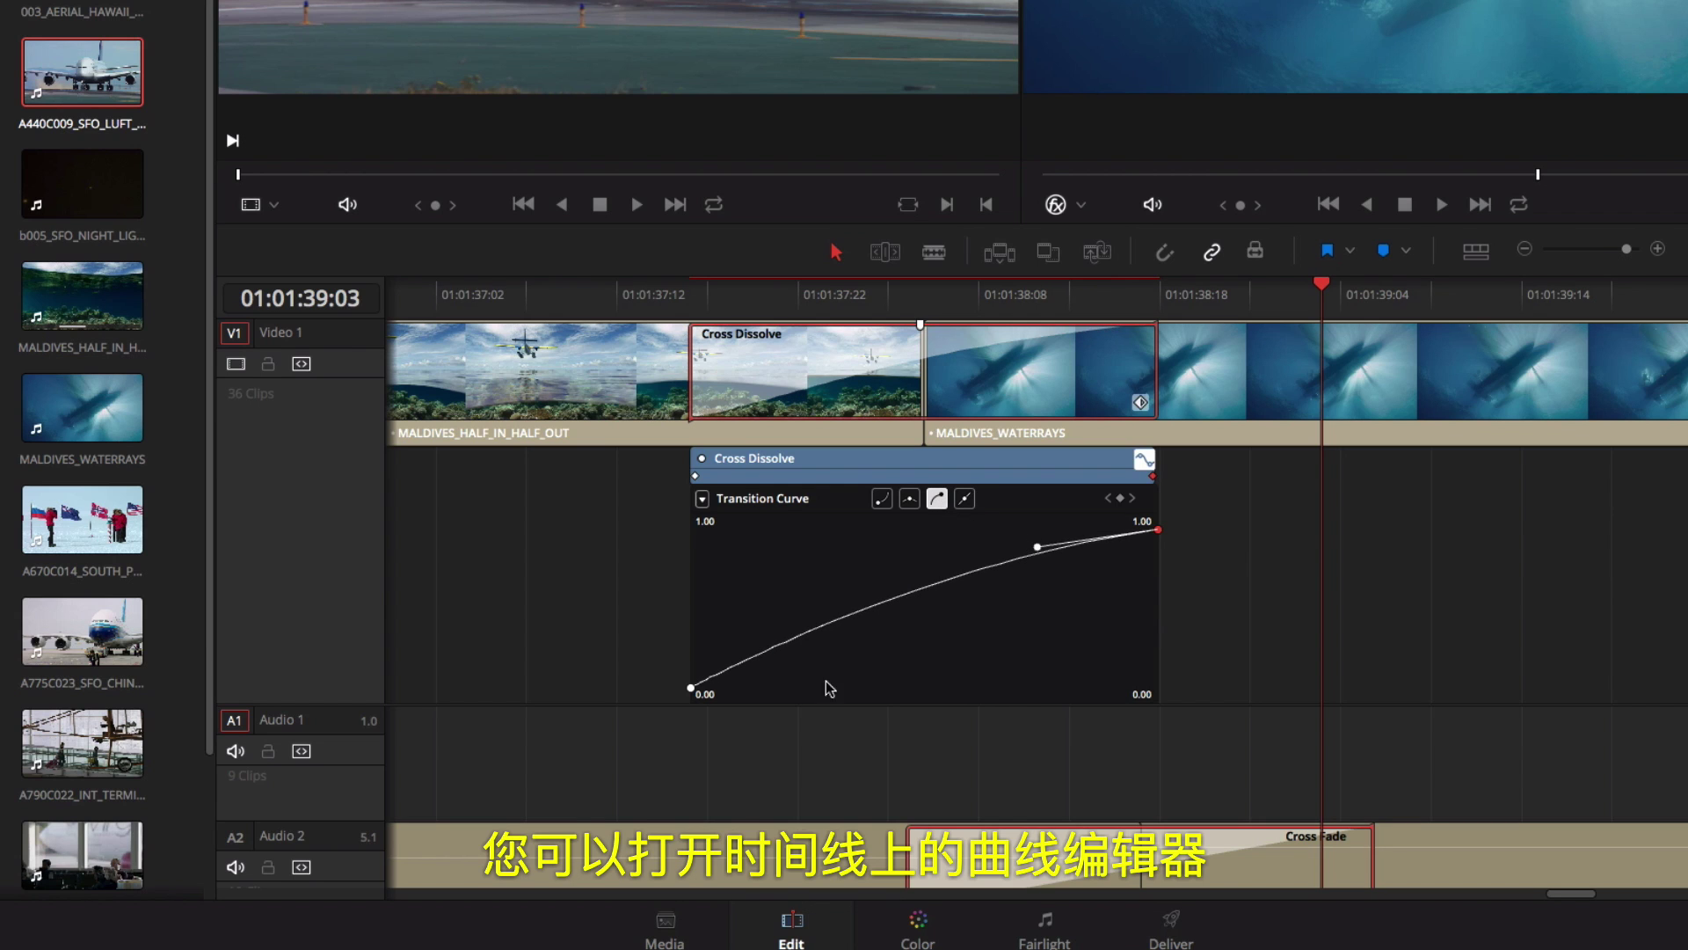
pyautogui.click(882, 498)
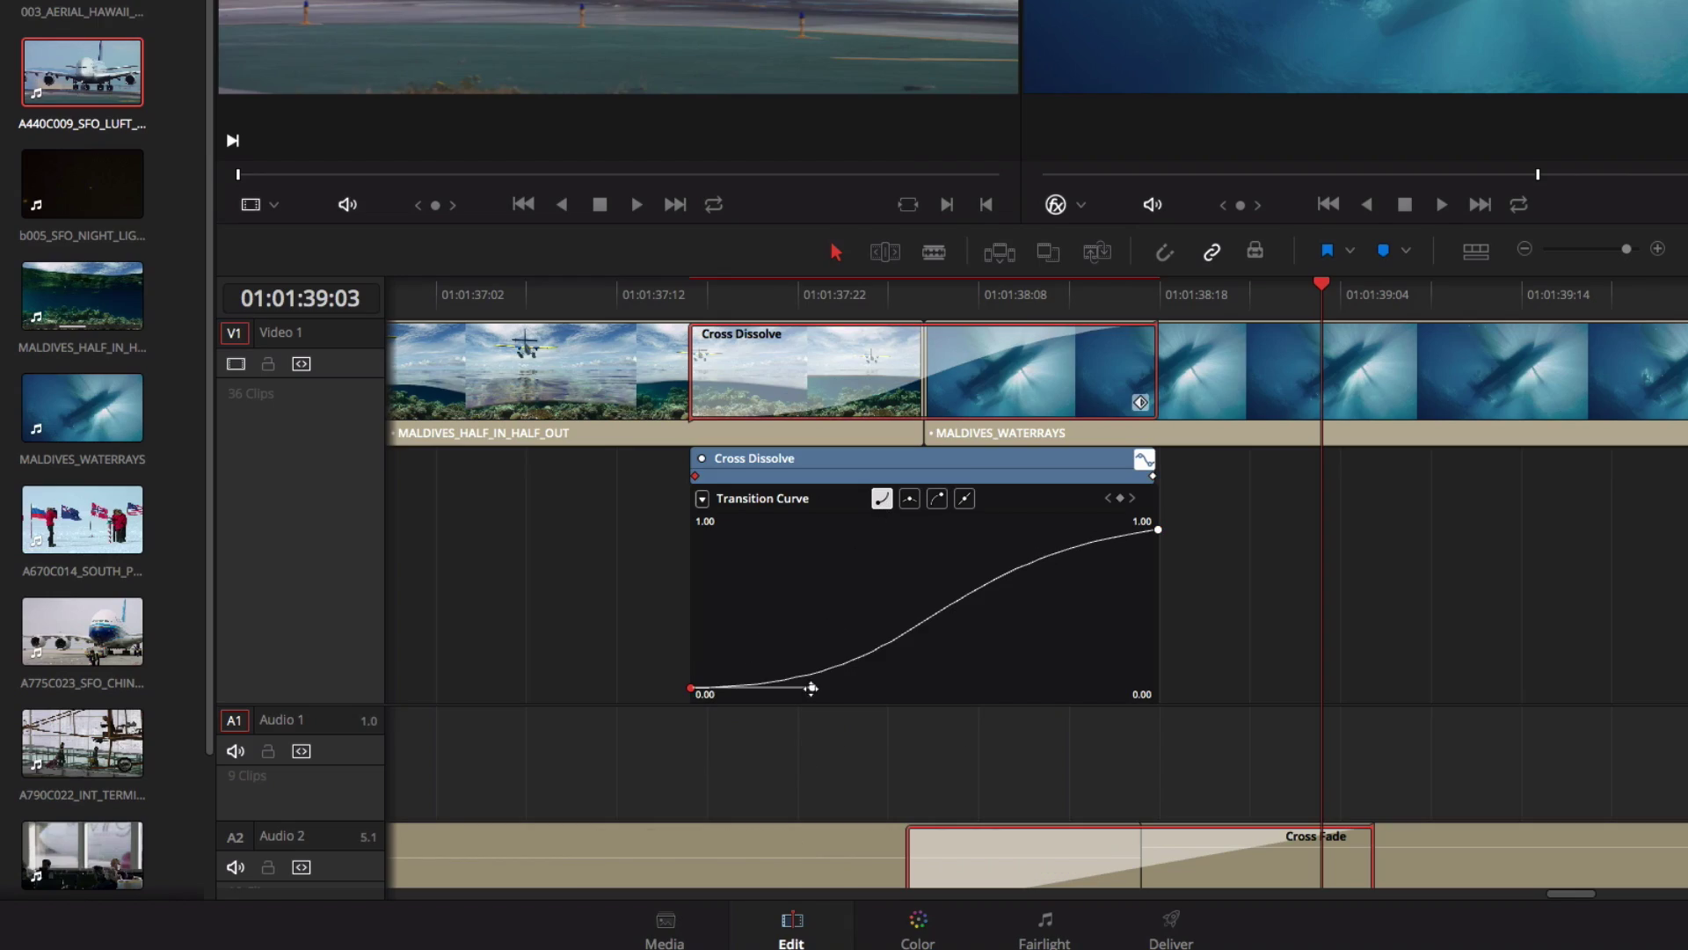
pyautogui.moveTo(813, 687); pyautogui.dragTo(730, 687)
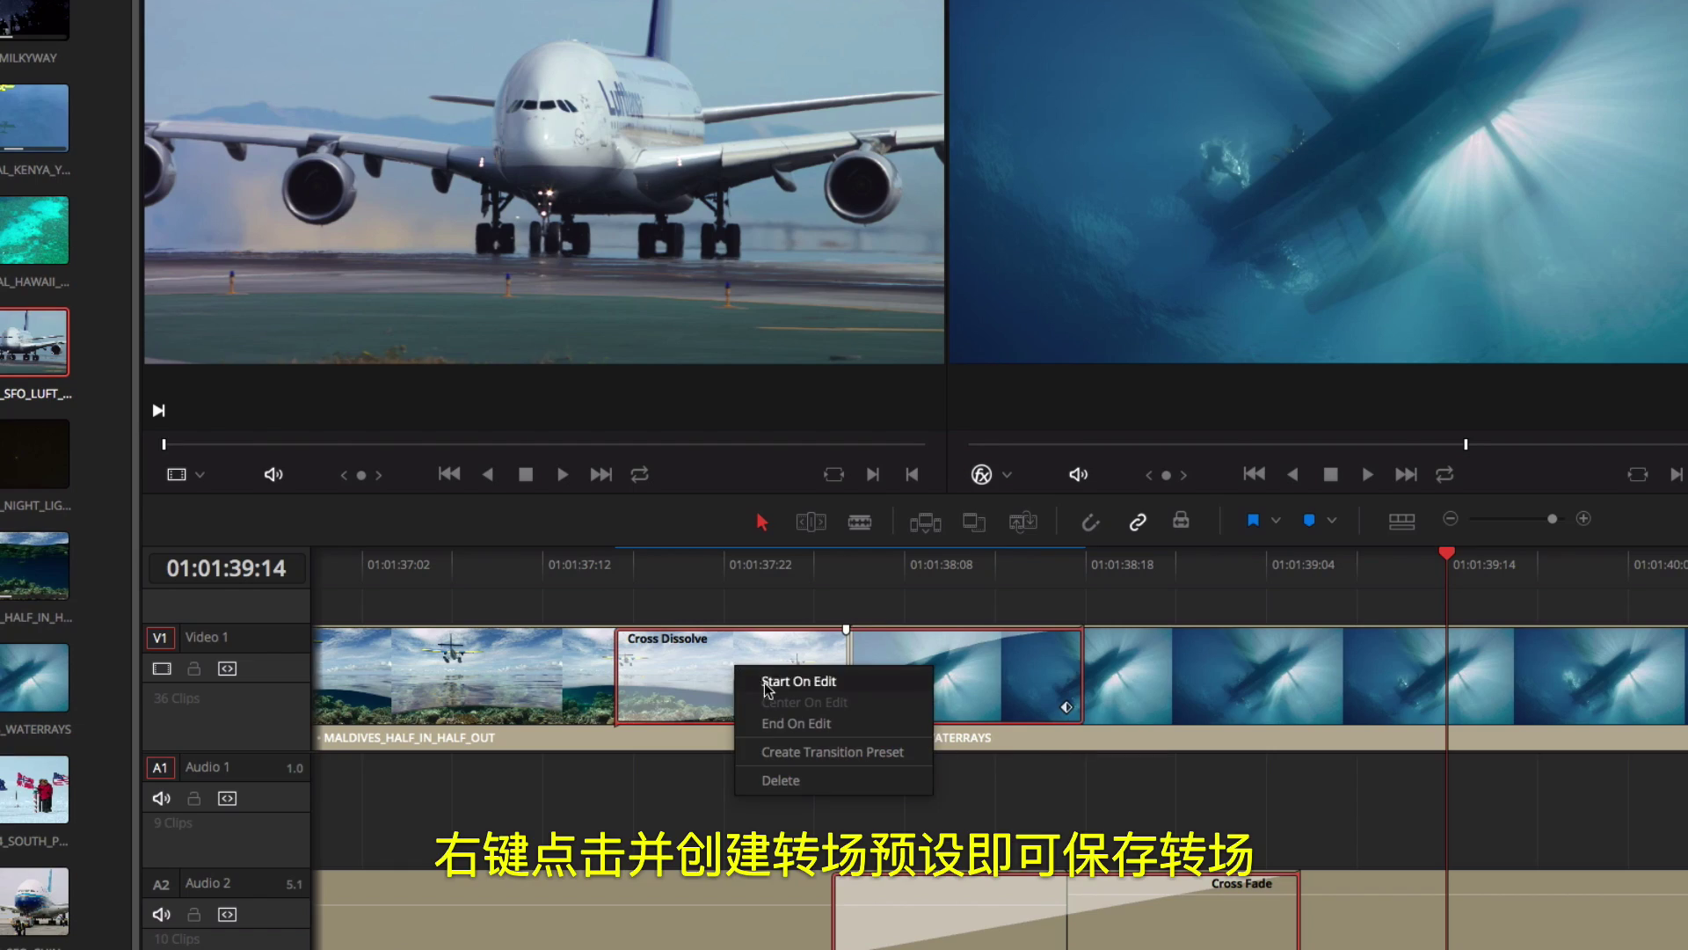
# - Save the dissolve as the transition preset 'Film Dissolve' and find it under Video Transitions
pyautogui.click(791, 751)
pyautogui.write('Fl')
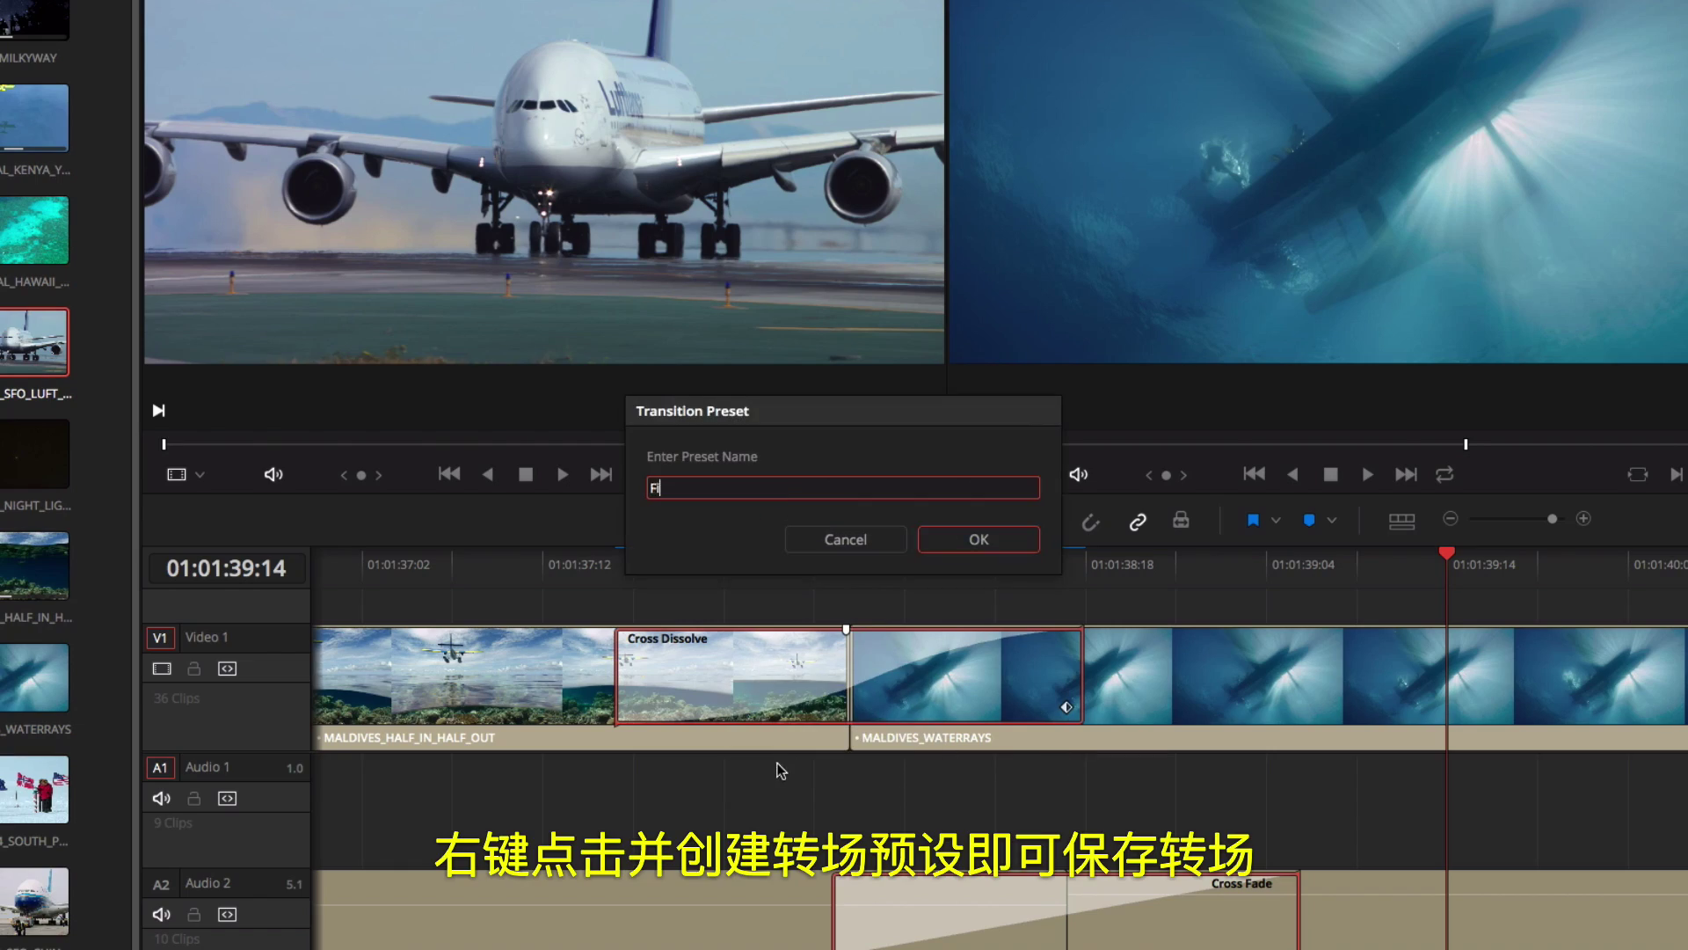
pyautogui.write('im Dissolve')
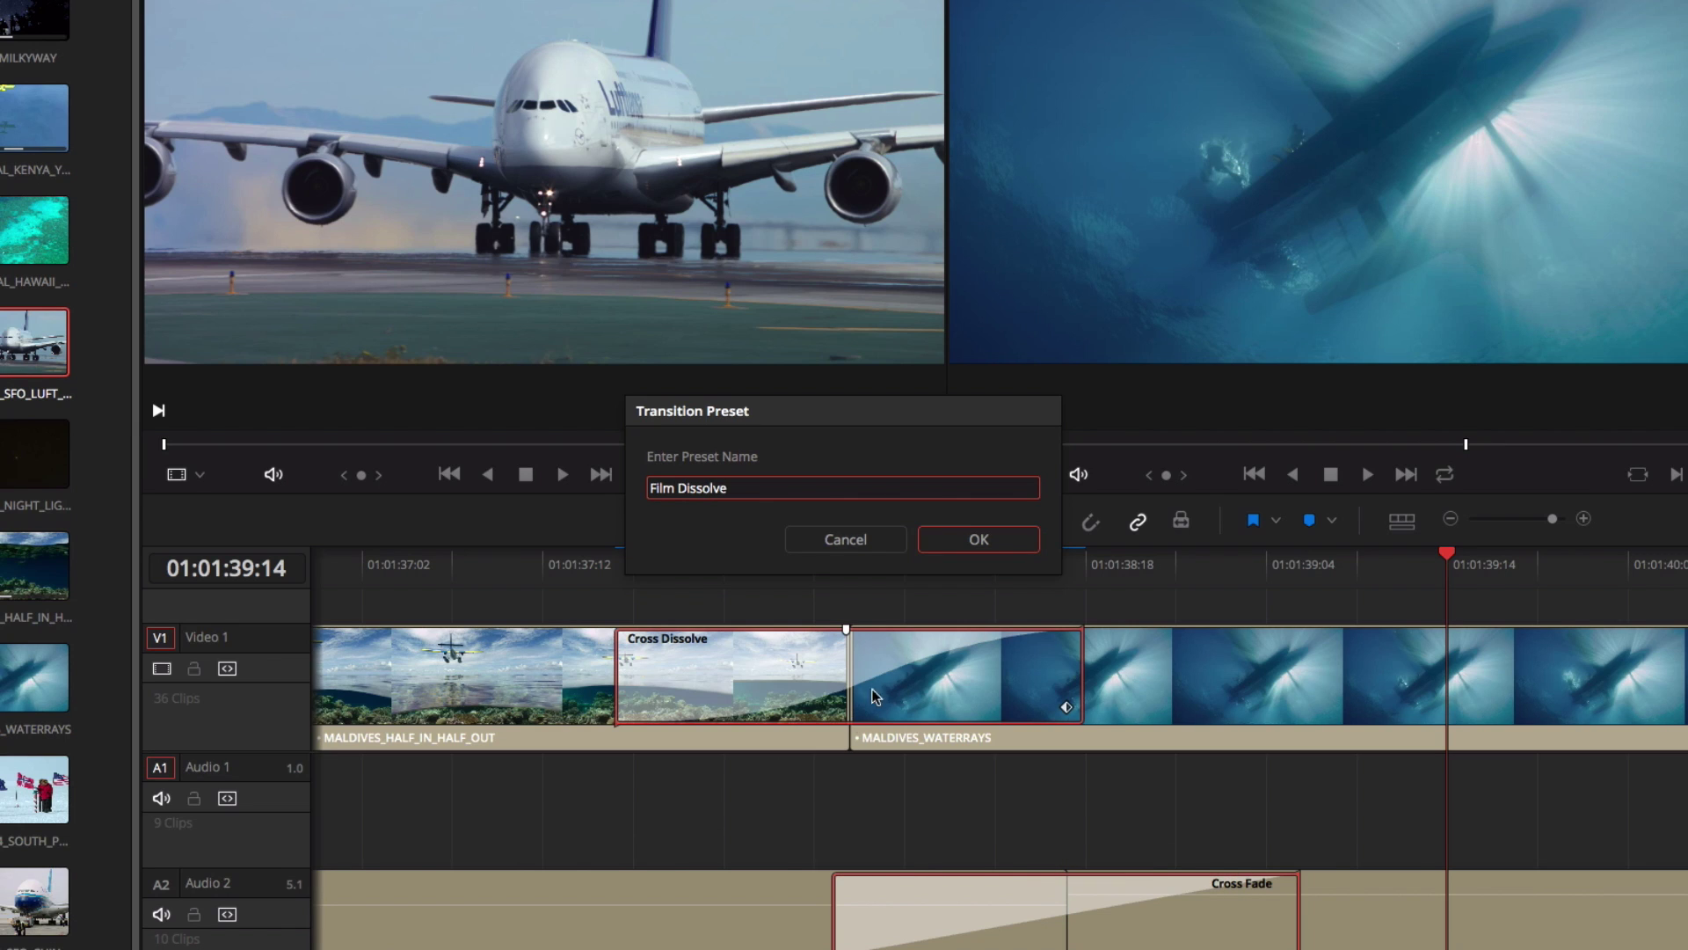
pyautogui.click(972, 540)
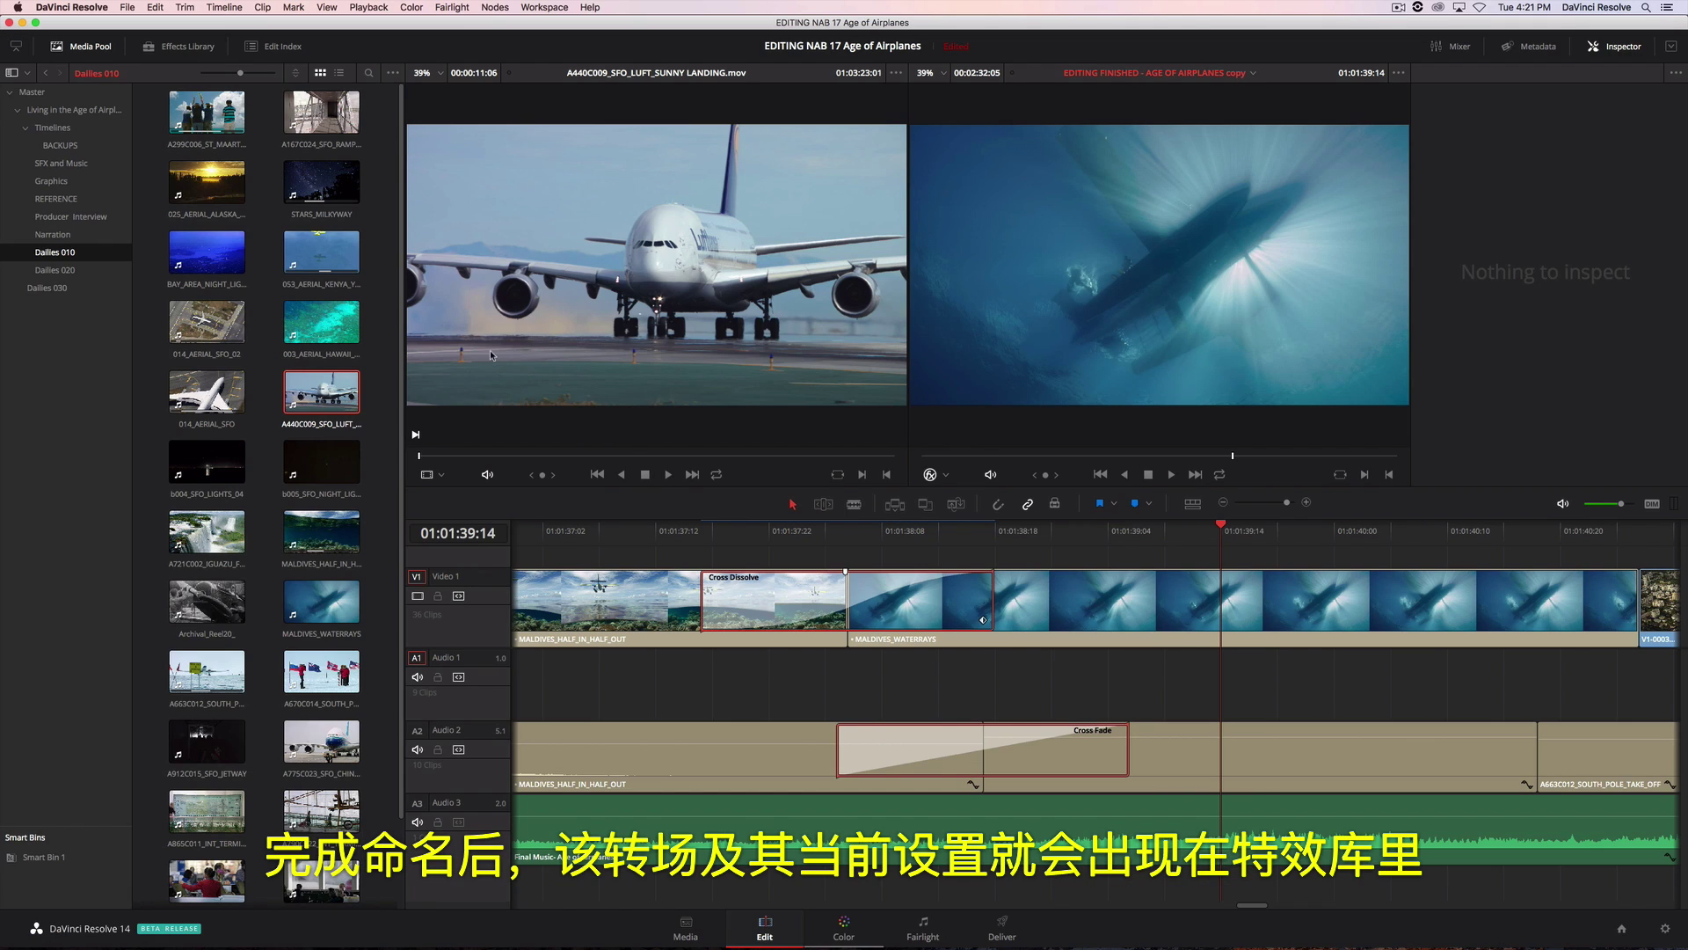
pyautogui.click(179, 49)
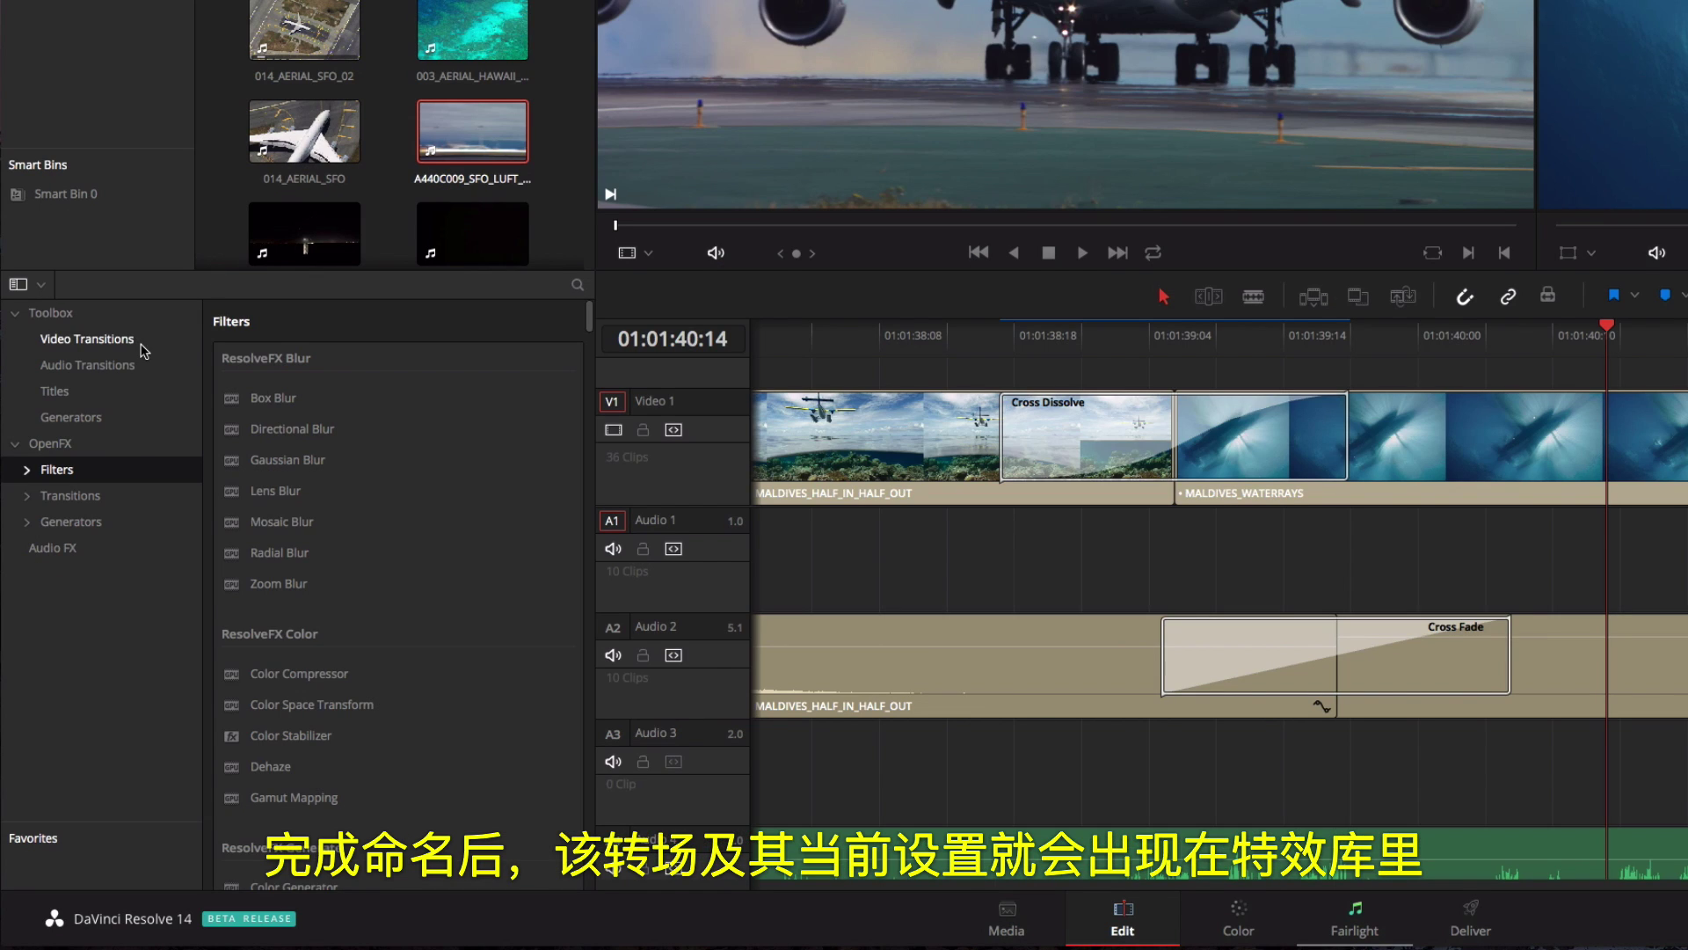
pyautogui.click(139, 346)
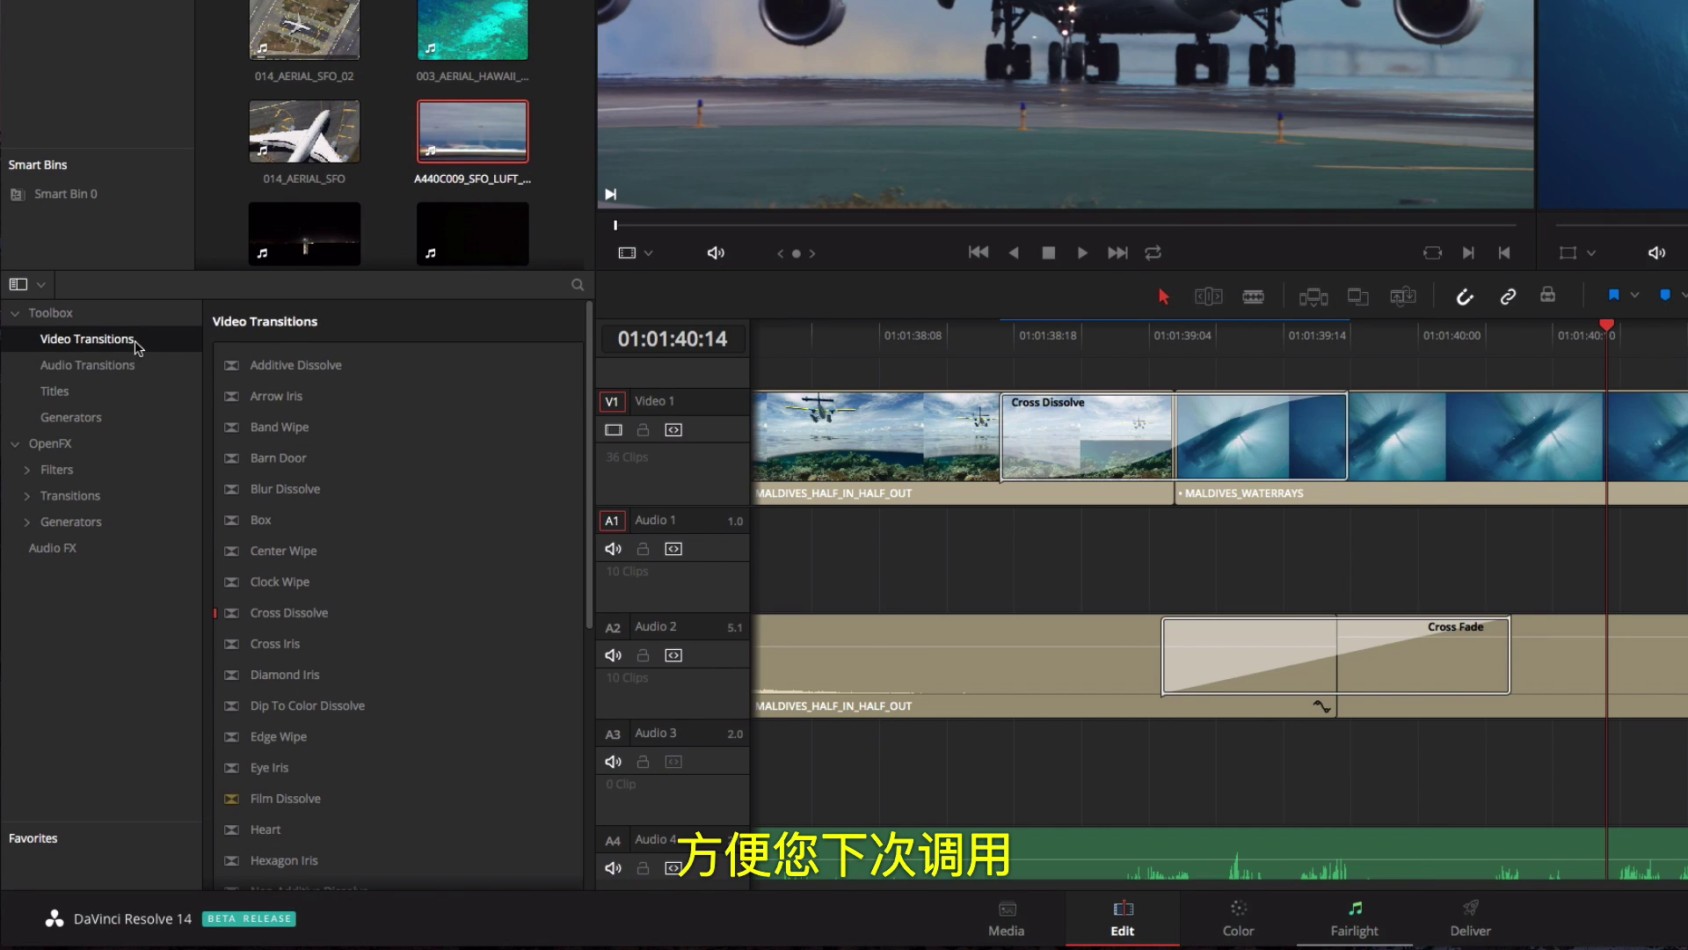
pyautogui.moveTo(588, 376); pyautogui.dragTo(559, 539)
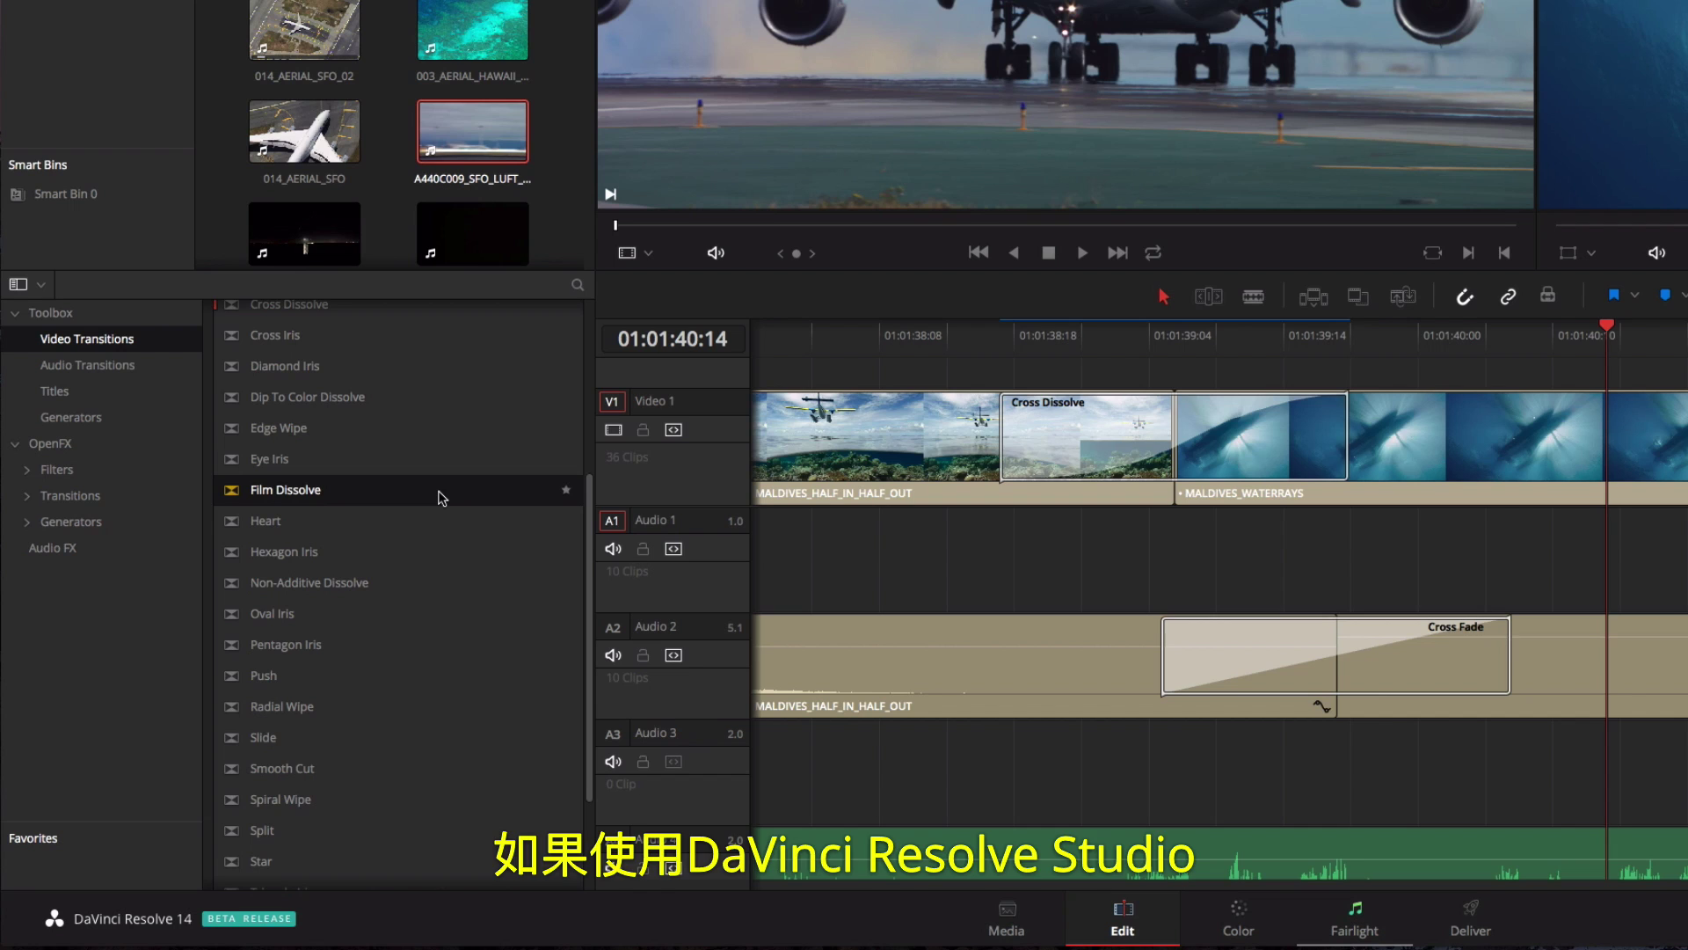
# - Drag the Watercolor filter from OpenFX Filters onto A290C007_ST_MAARTEN_LANDING
pyautogui.click(171, 473)
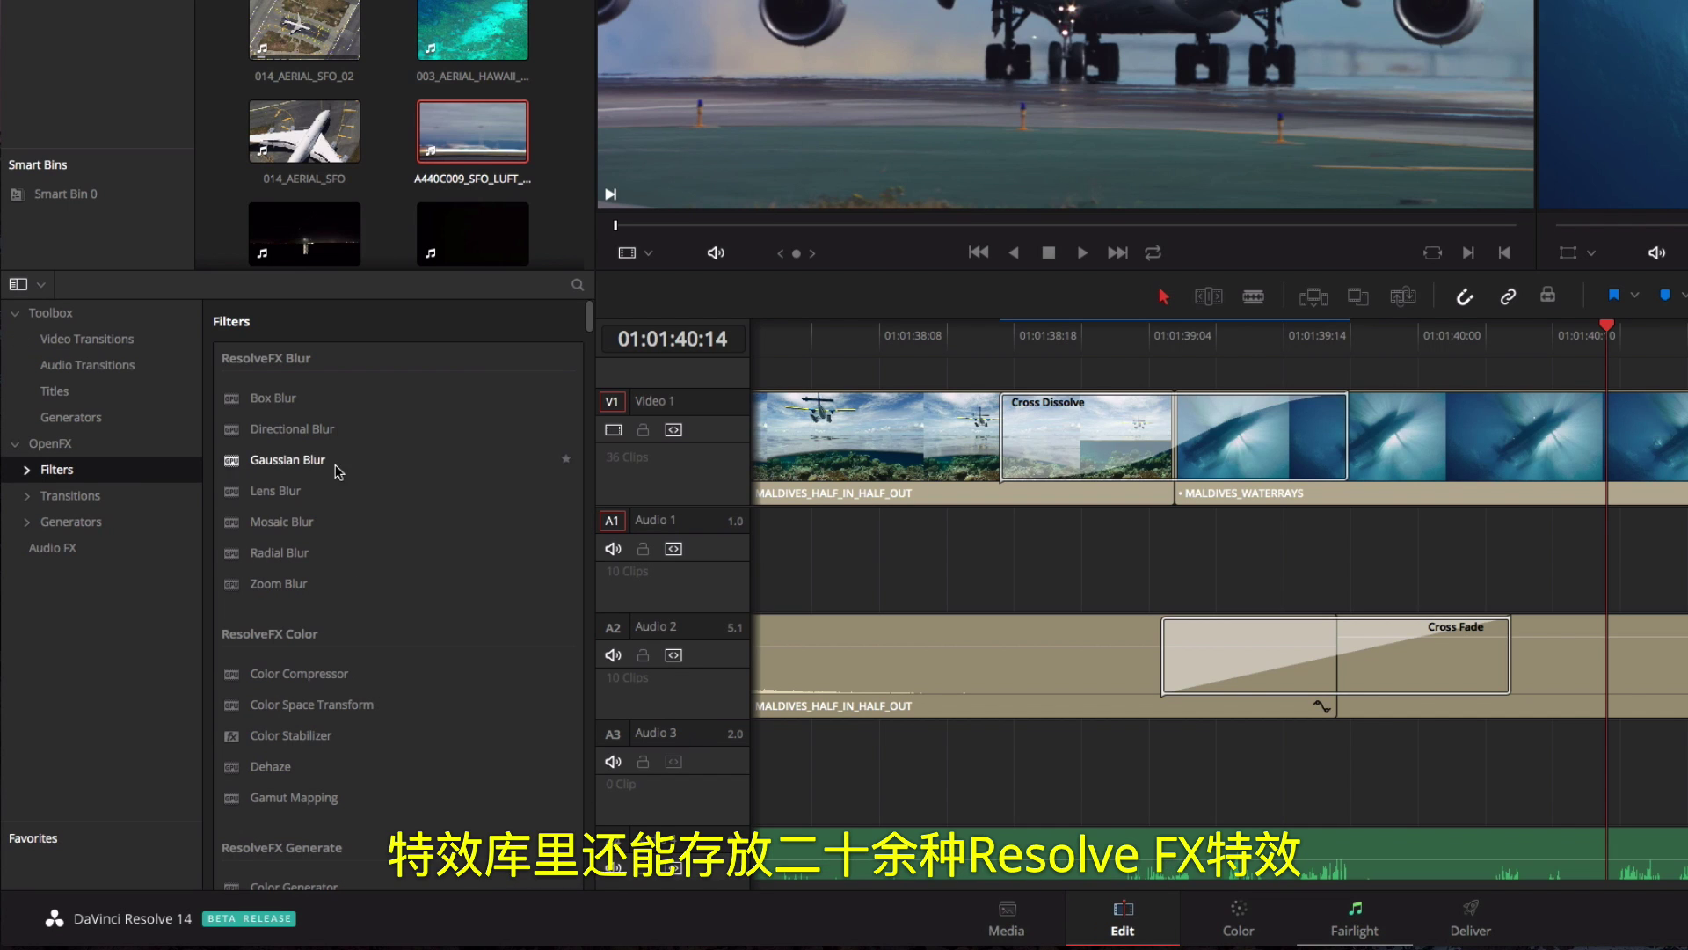
pyautogui.moveTo(590, 317); pyautogui.dragTo(582, 391)
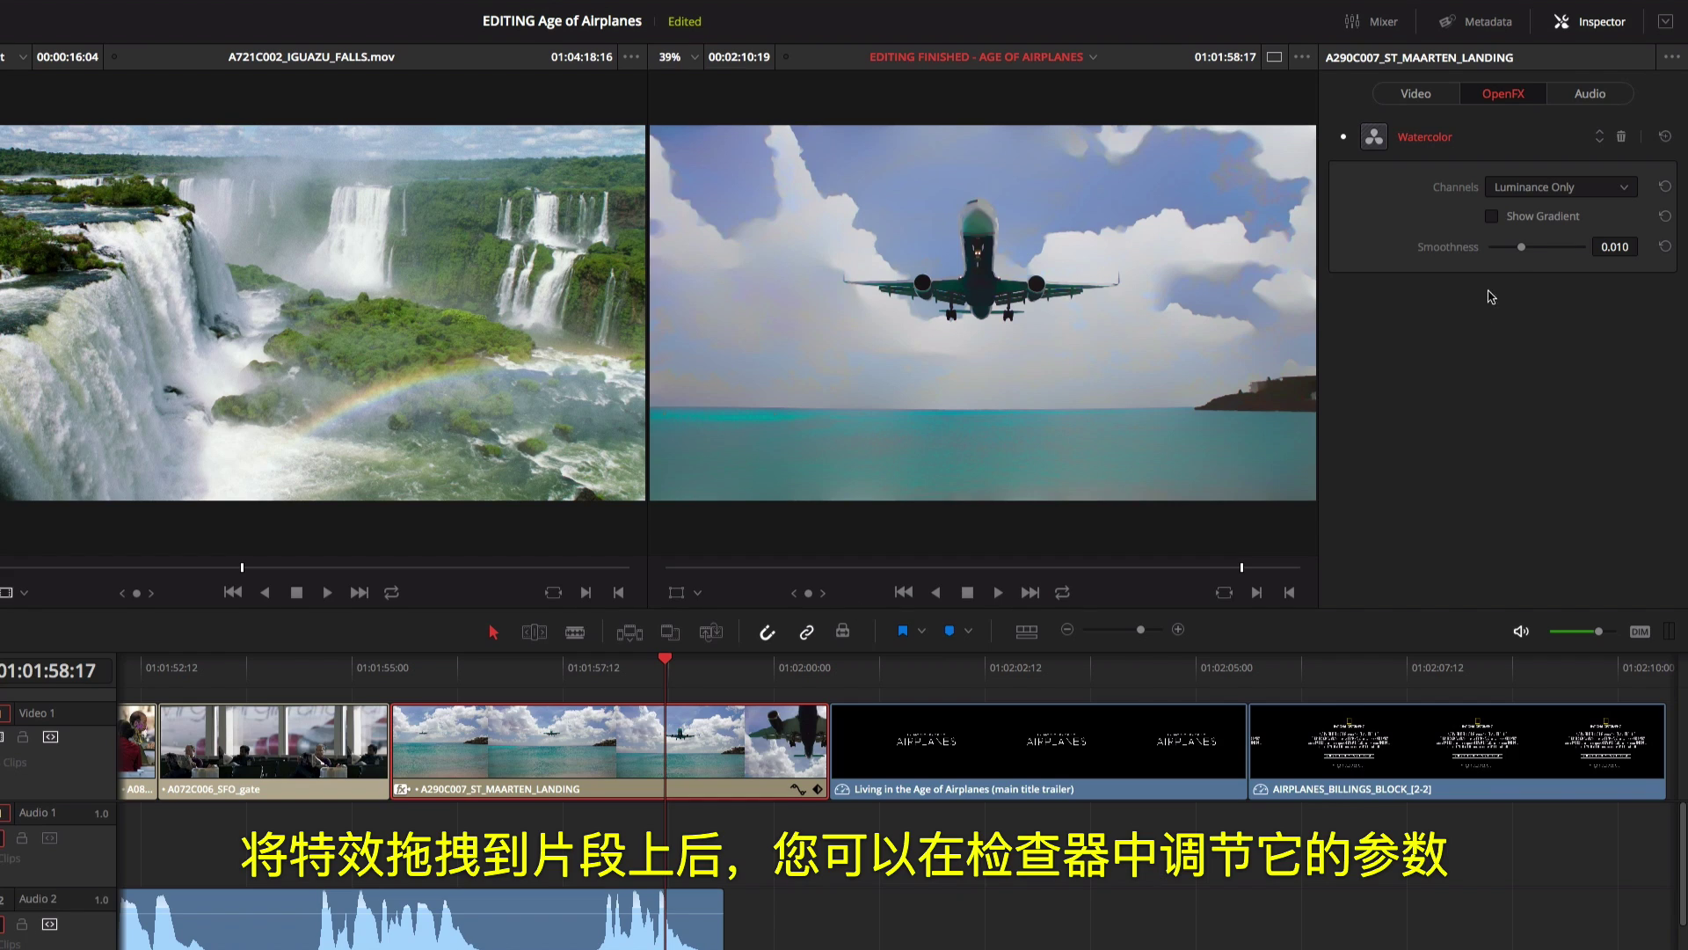
# - Raise Watercolor smoothness to 0.017, toggle the gradient preview, then select the main title clip
pyautogui.moveTo(1525, 253)
pyautogui.mouseDown()
pyautogui.moveTo(1487, 256)
pyautogui.moveTo(1545, 256)
pyautogui.mouseUp()
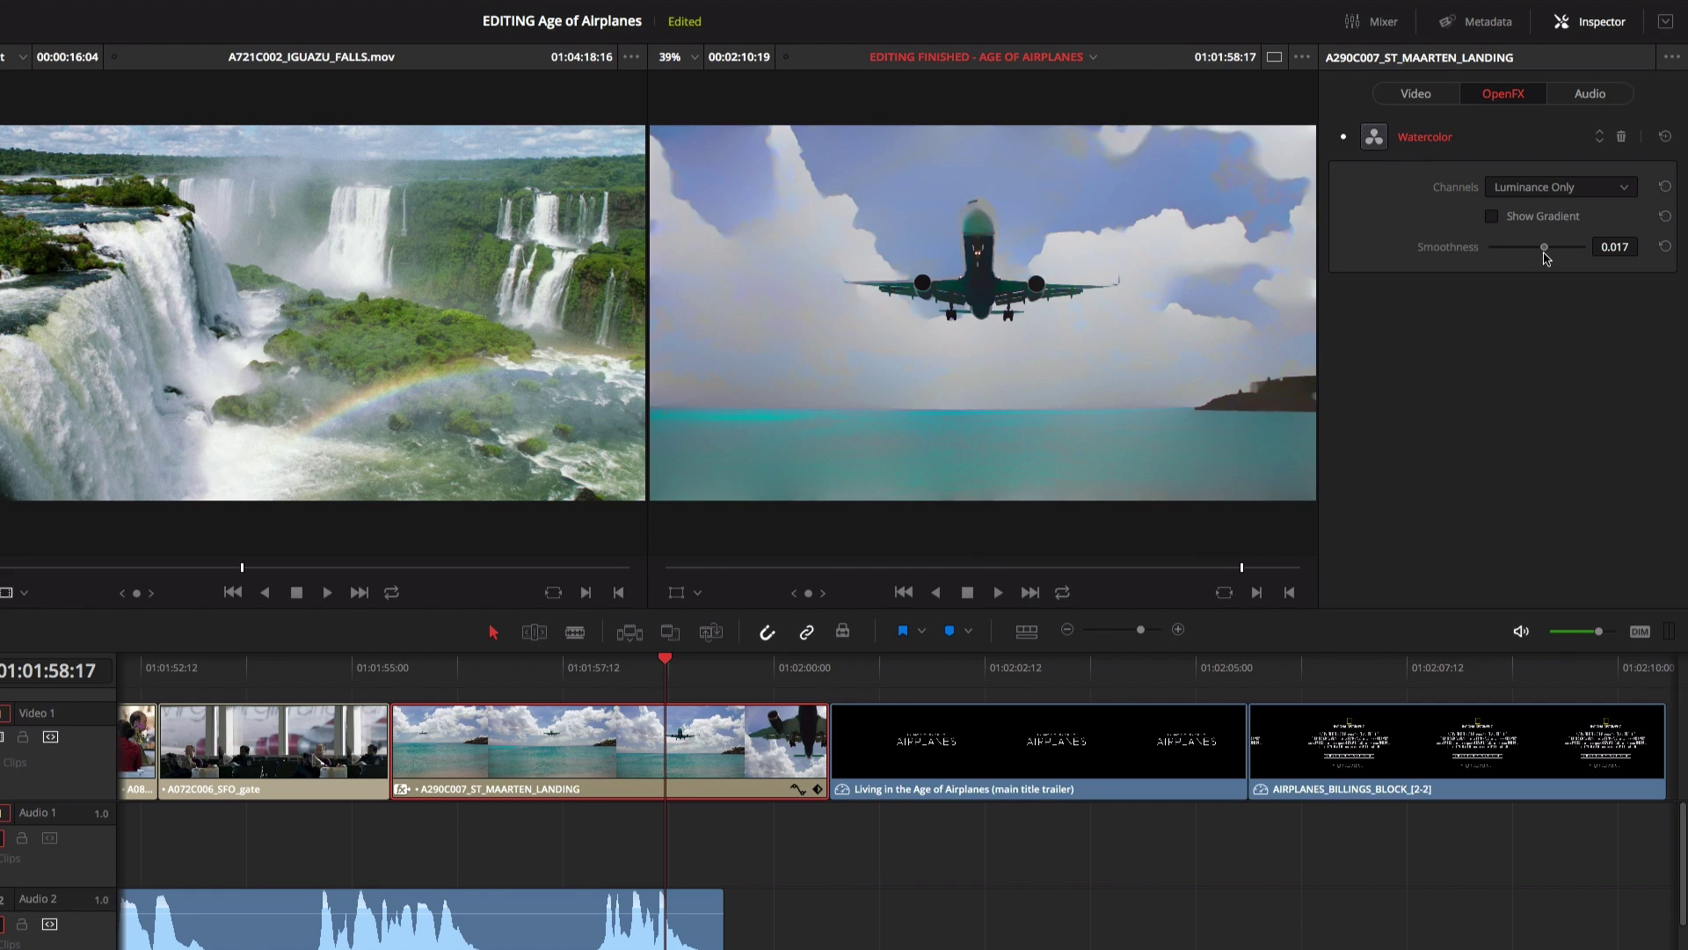
pyautogui.click(1494, 218)
pyautogui.click(1494, 218)
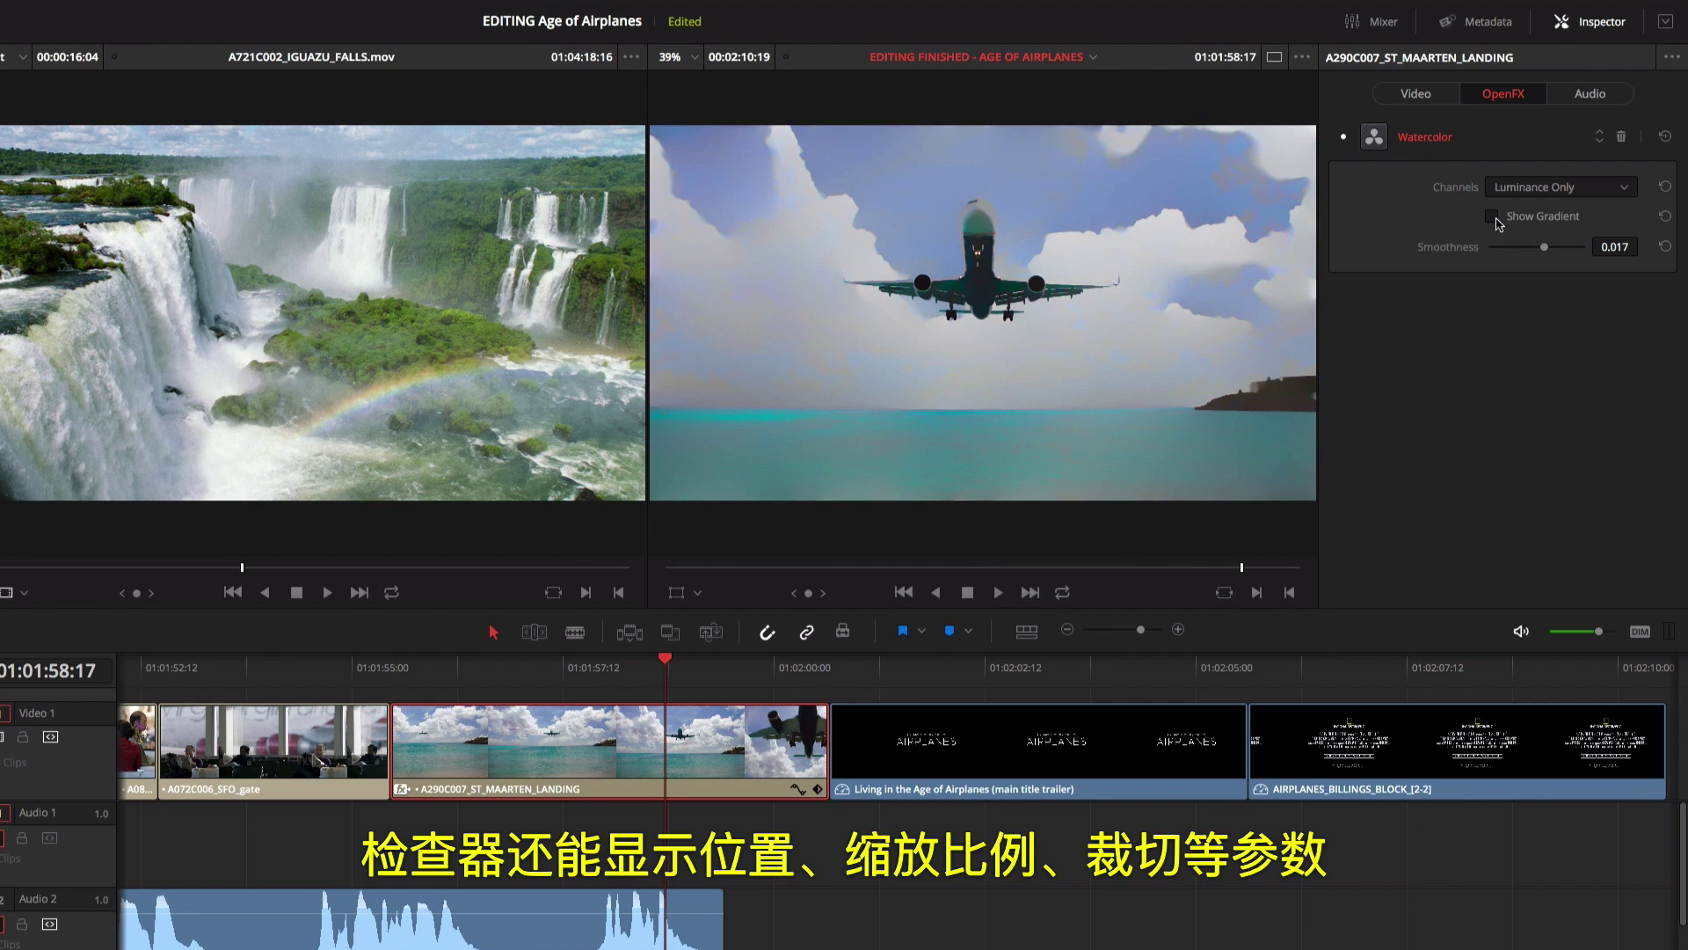
pyautogui.click(829, 673)
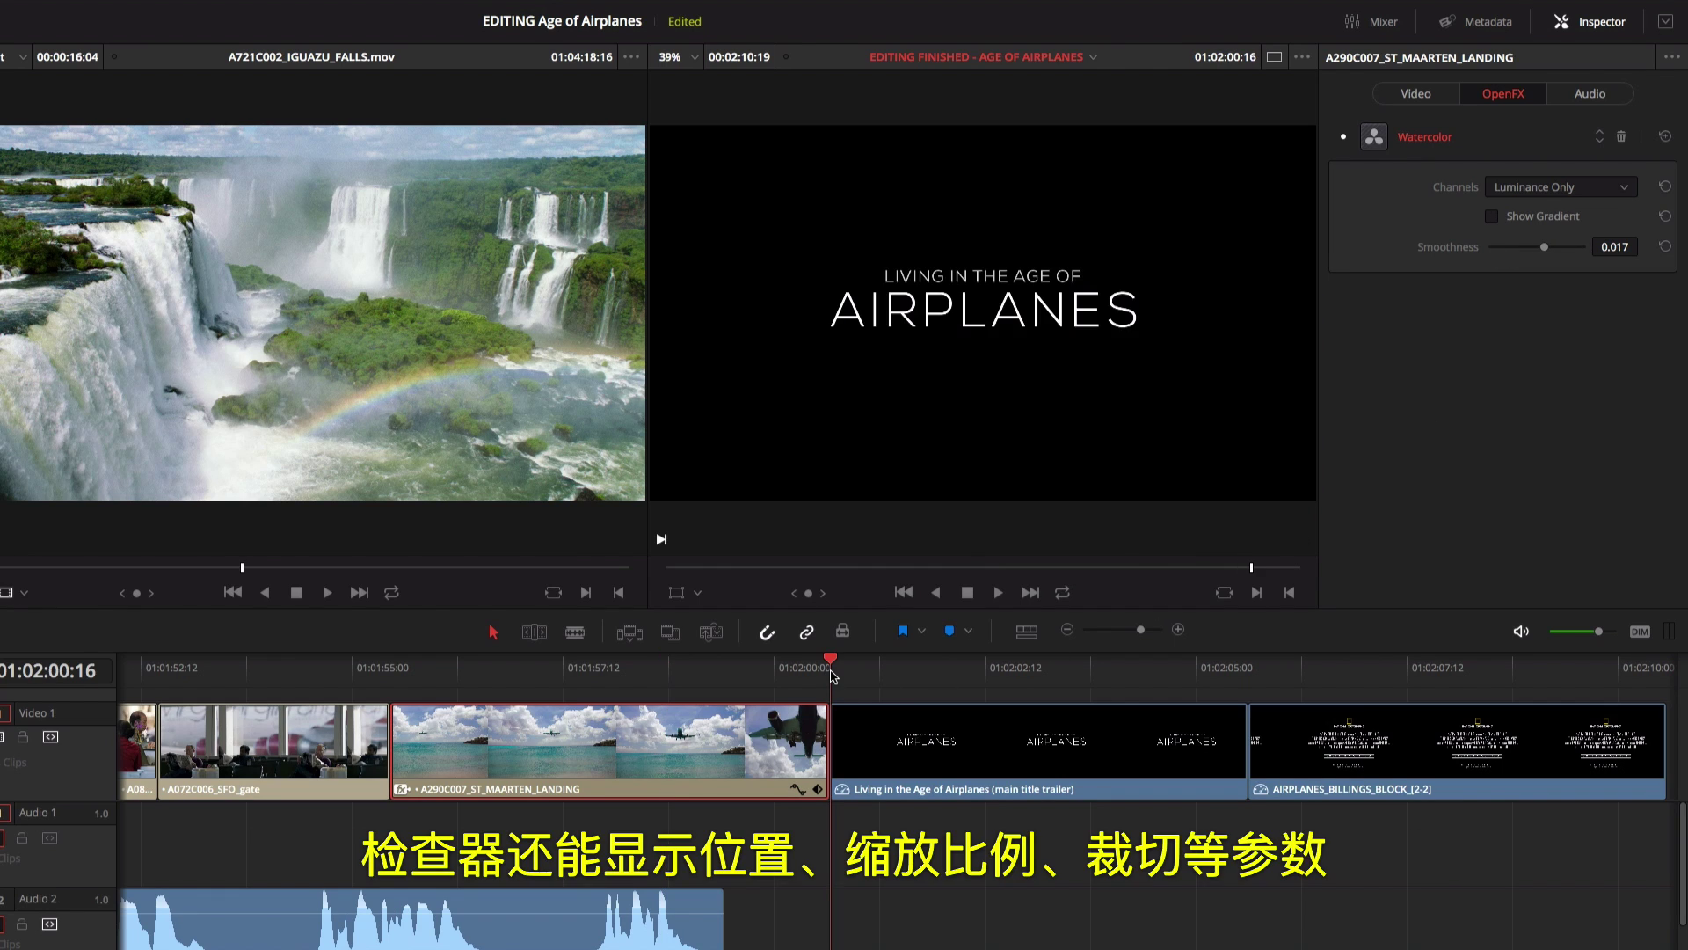
pyautogui.click(885, 724)
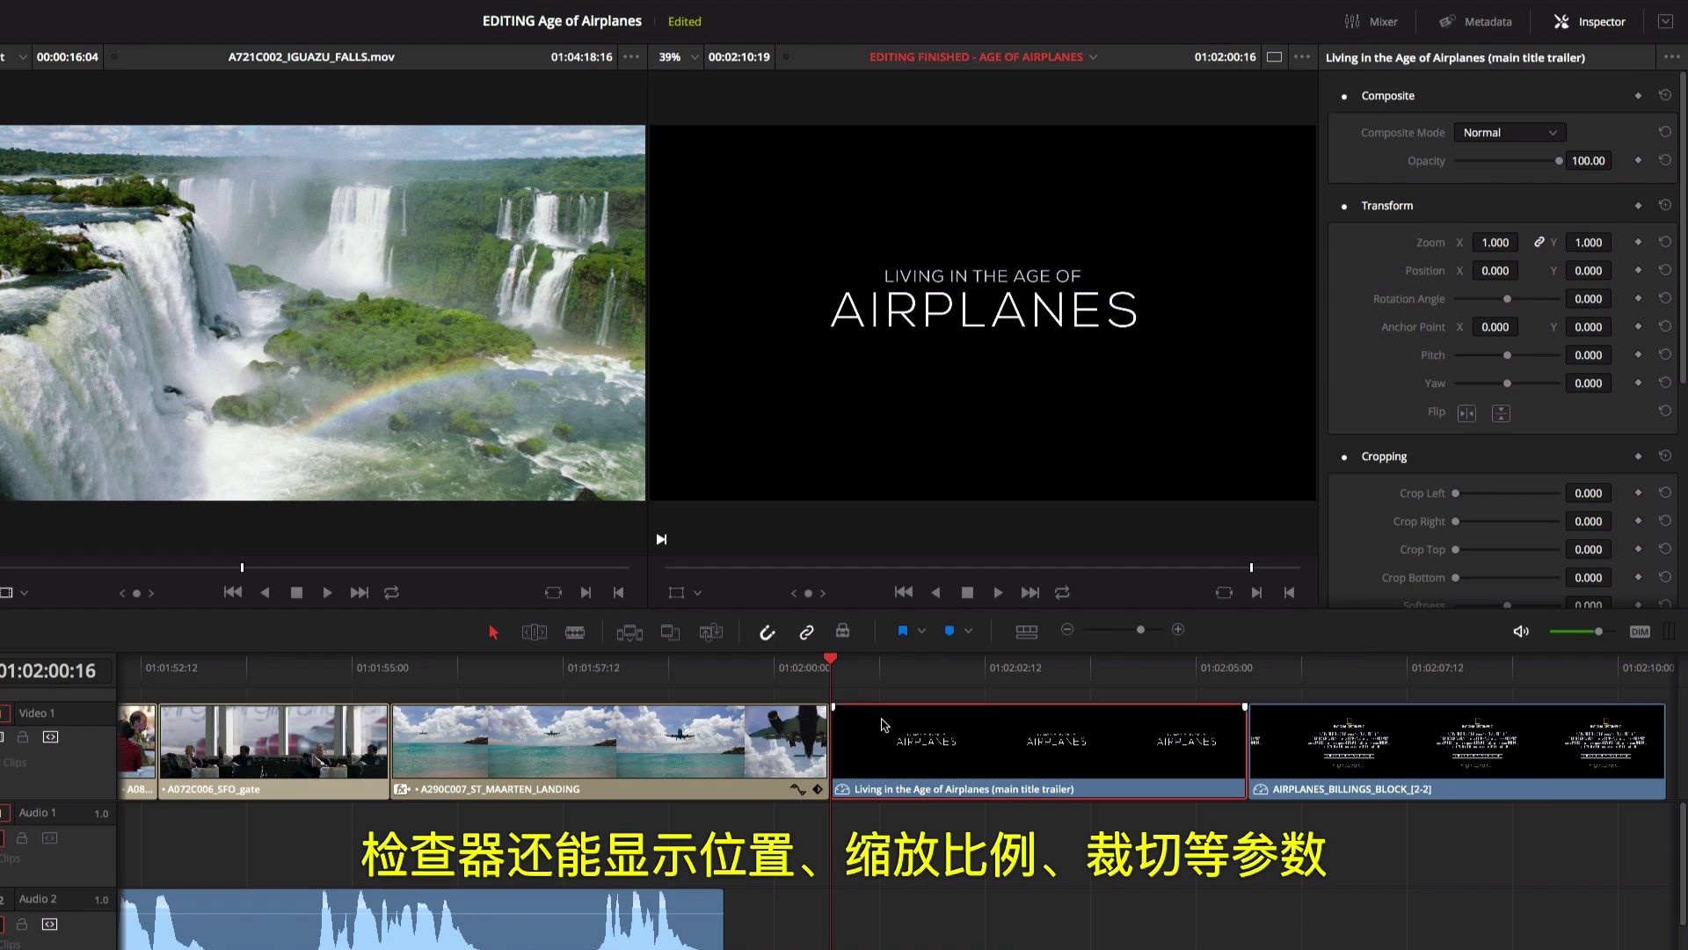
# - Keyframe the title's transform starting at zoom 0.710 and Position Y -194
pyautogui.click(677, 593)
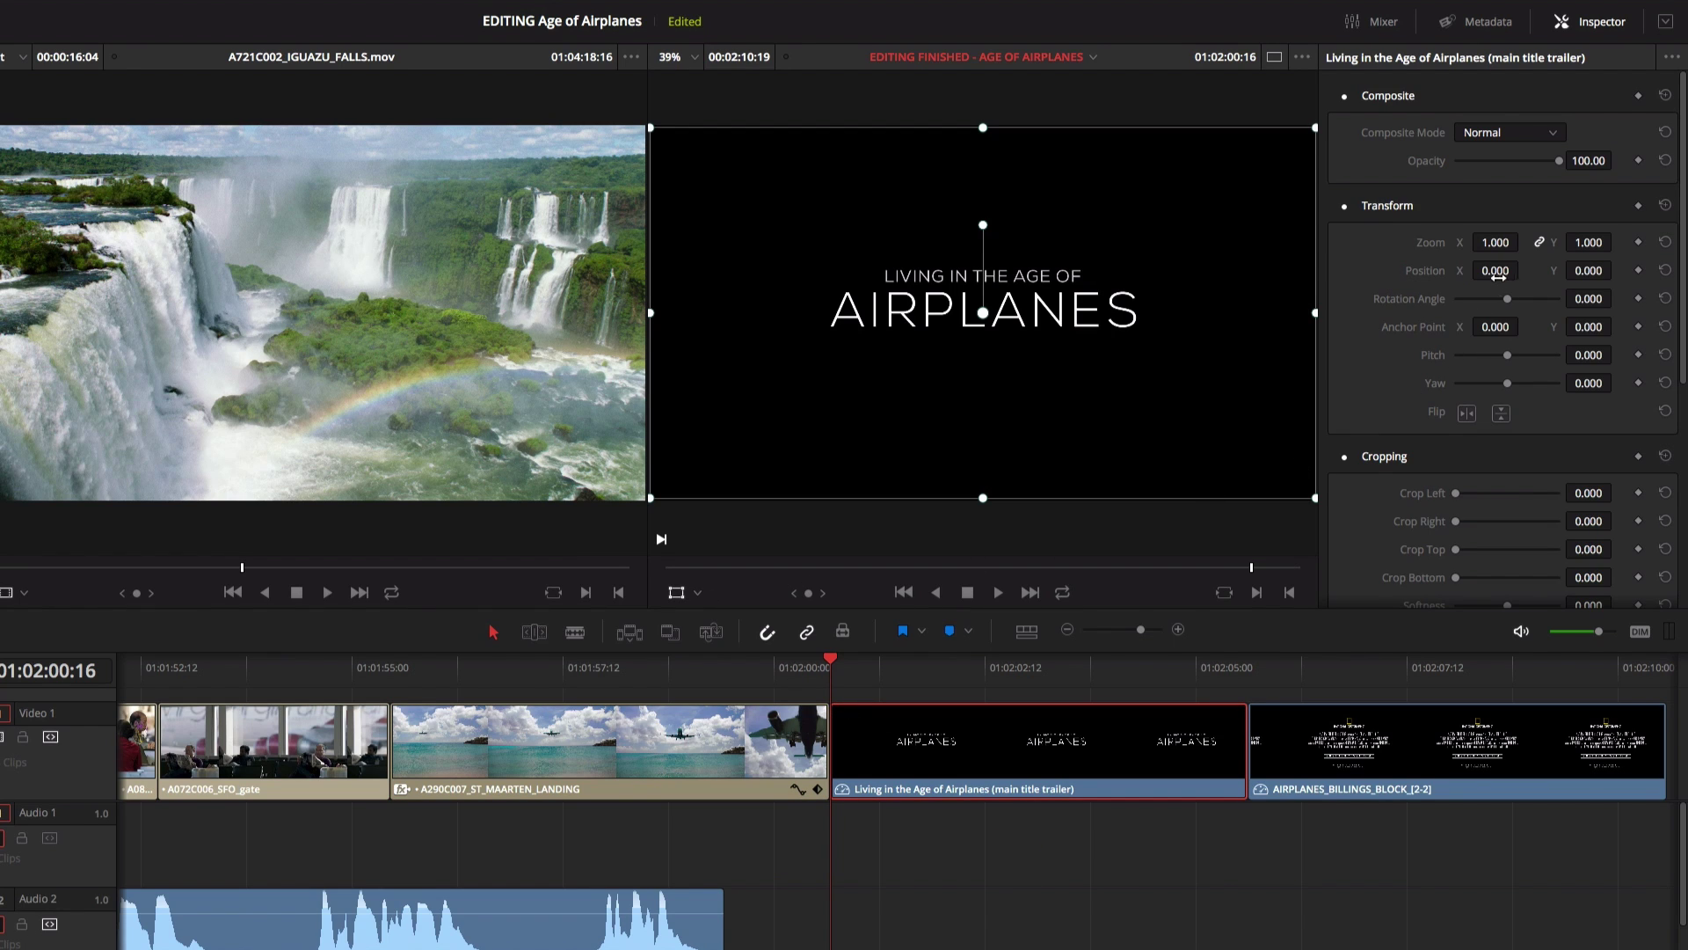
pyautogui.click(1639, 206)
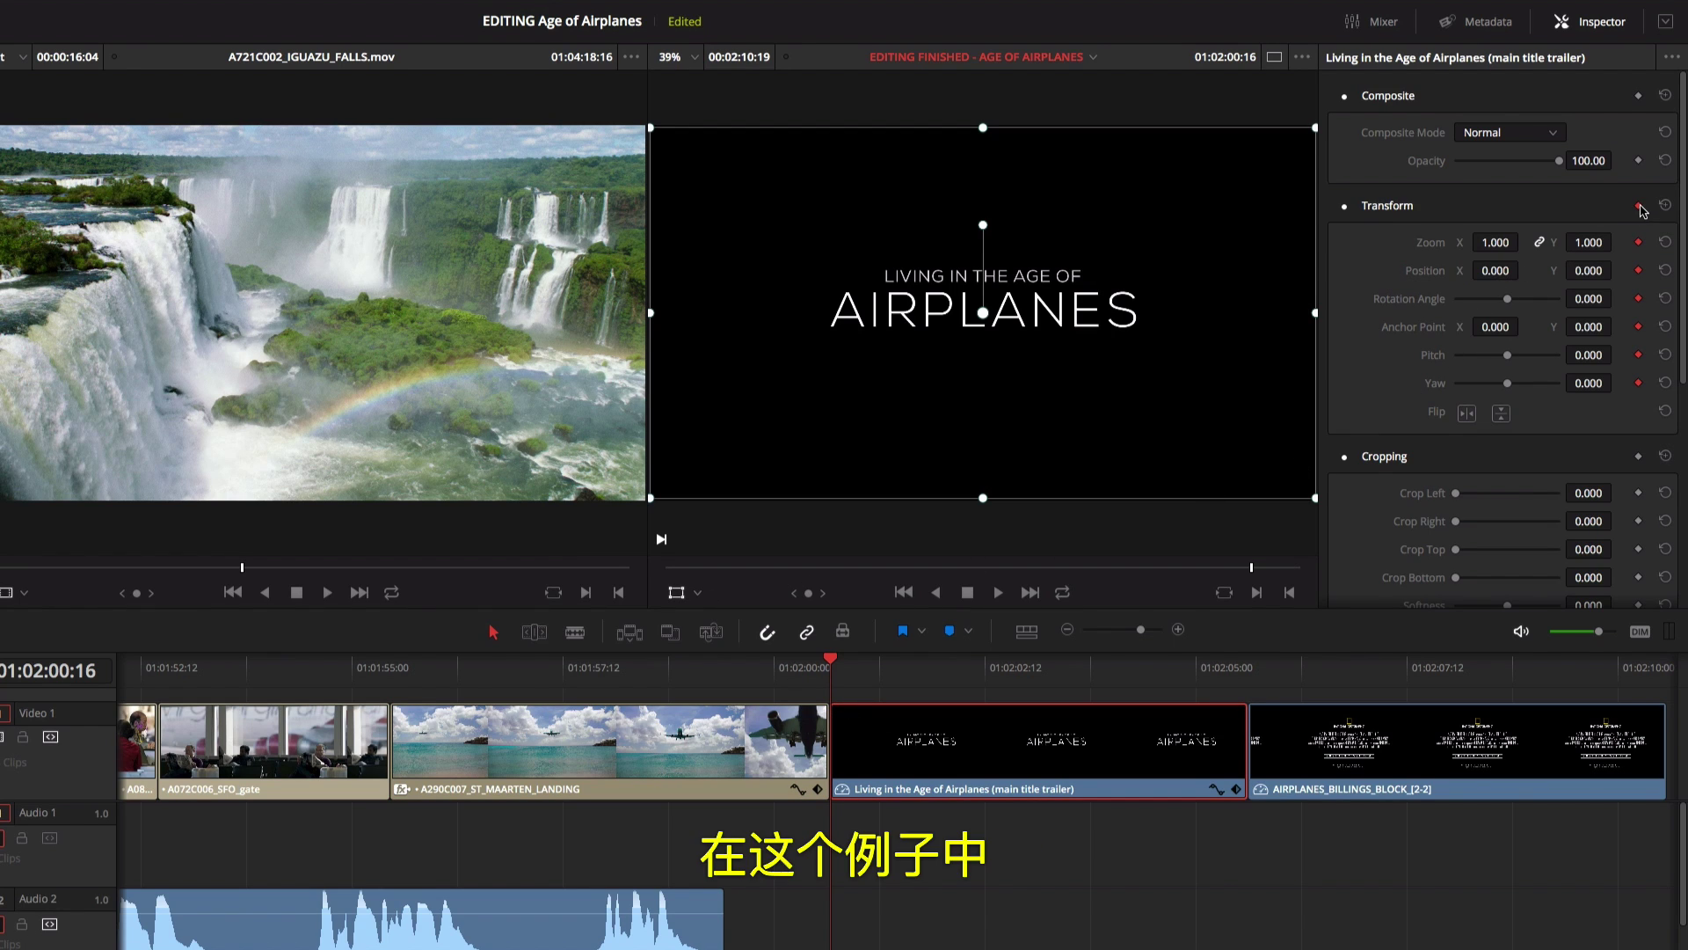
pyautogui.moveTo(1505, 243); pyautogui.dragTo(1524, 242)
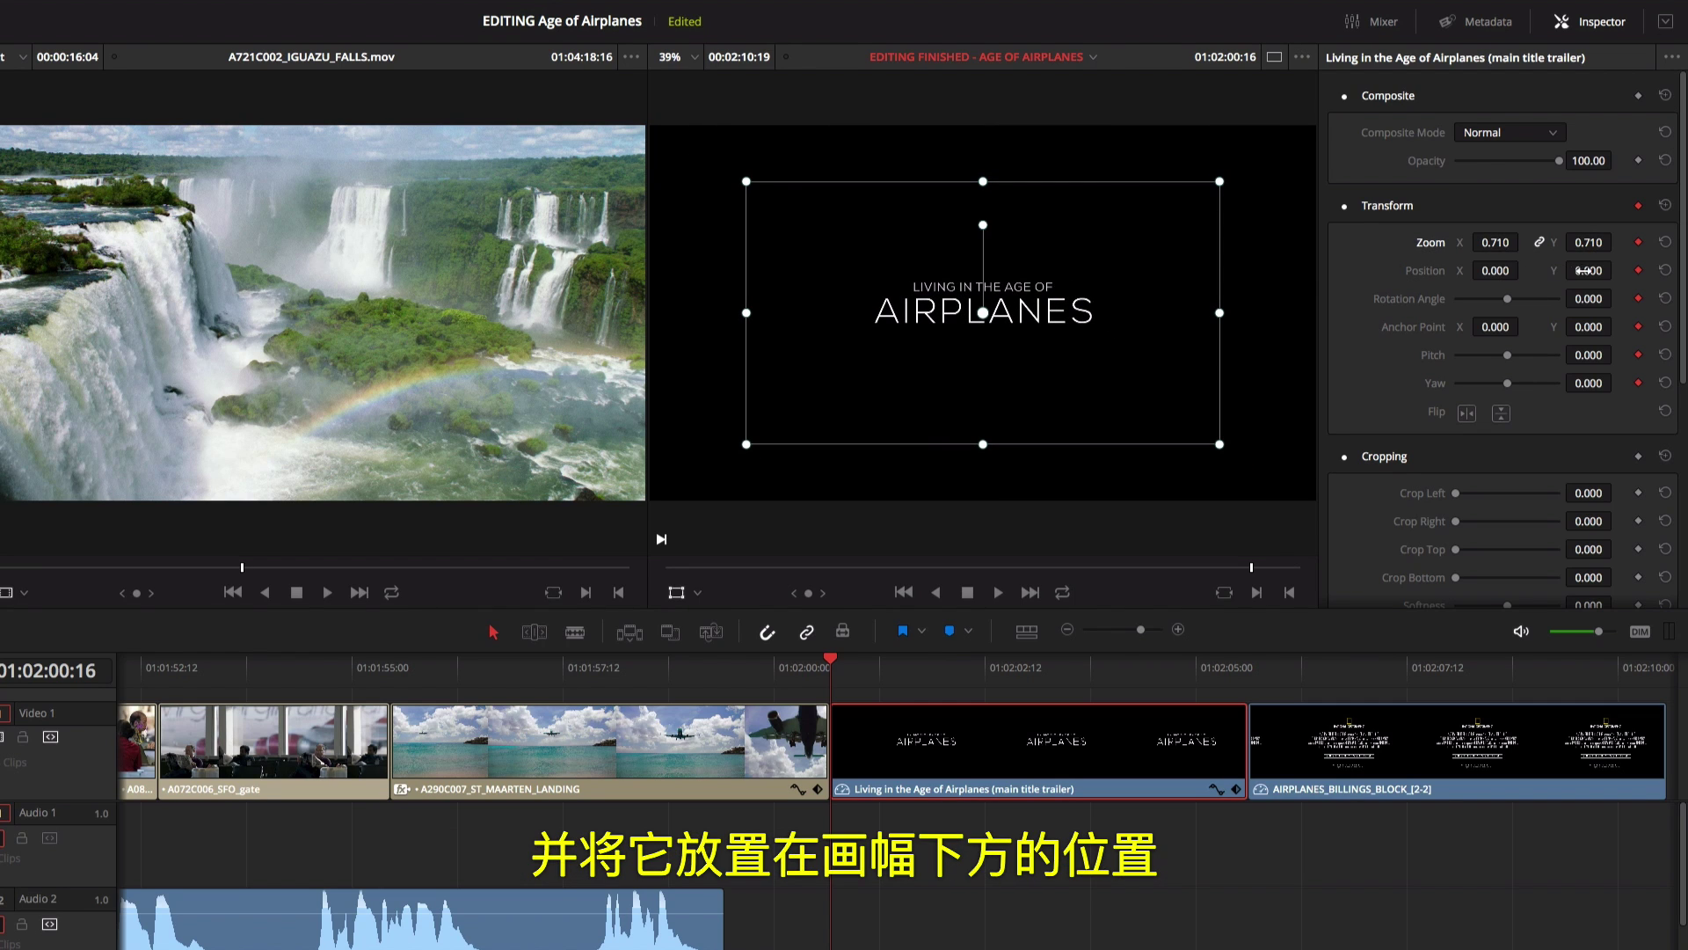
pyautogui.moveTo(1588, 270); pyautogui.dragTo(1532, 270)
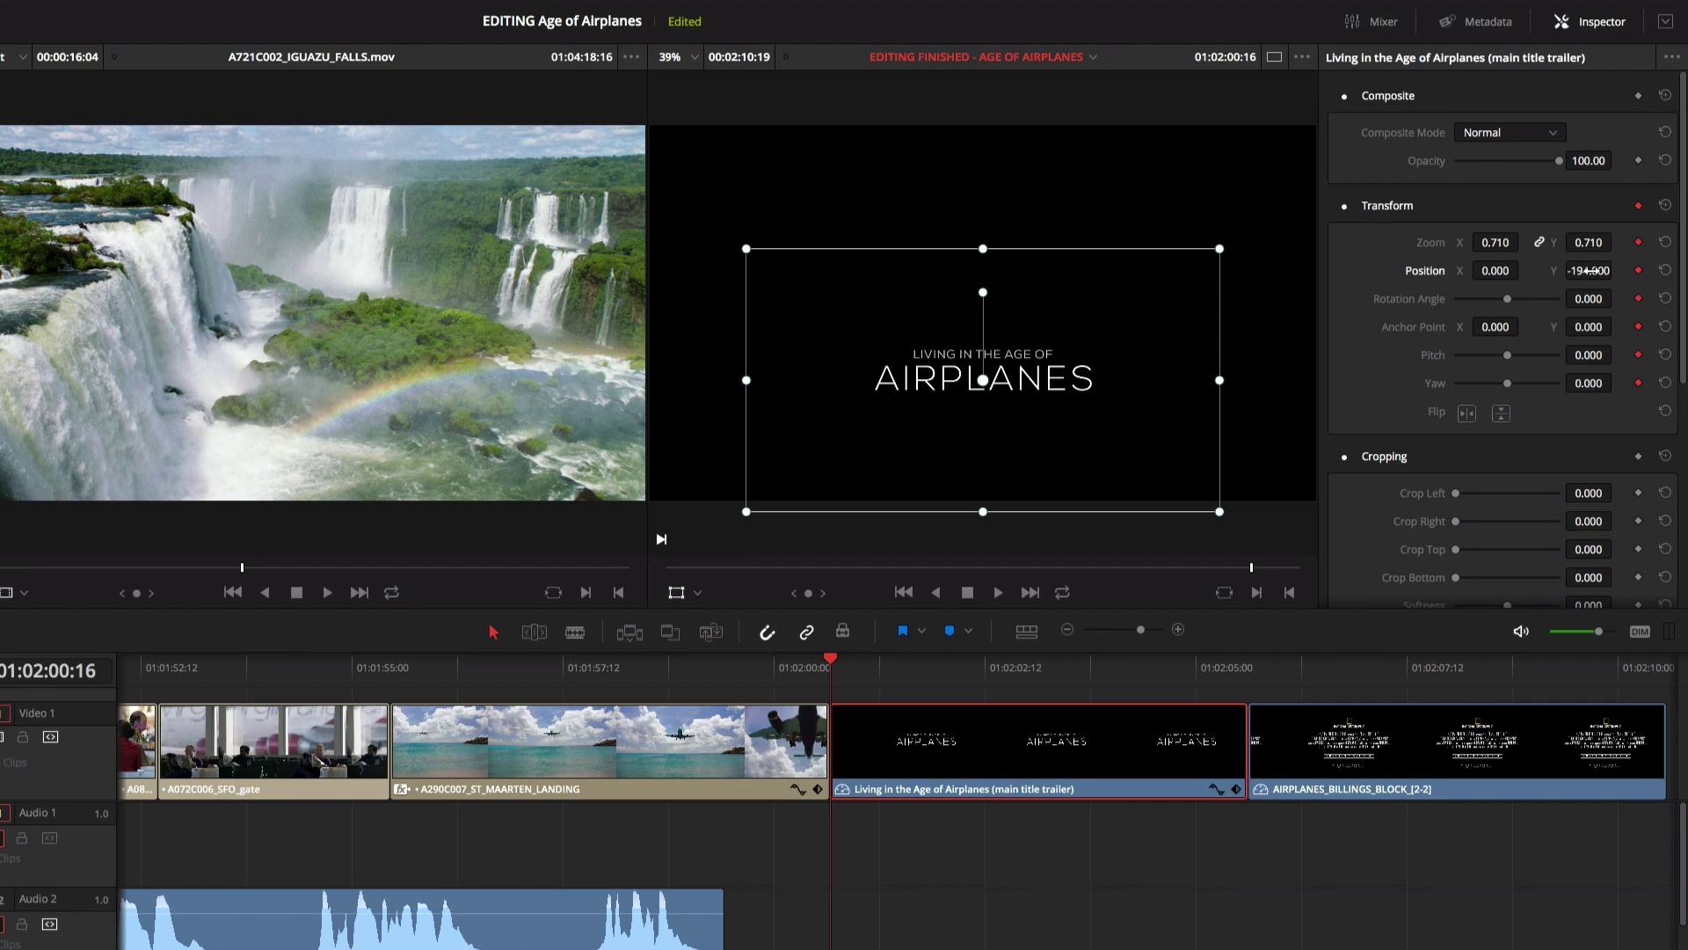
# - Later in the clip, grow the title to 0.970 zoom, smooth its motion path, and adjust its position
pyautogui.moveTo(841, 667); pyautogui.dragTo(1237, 679)
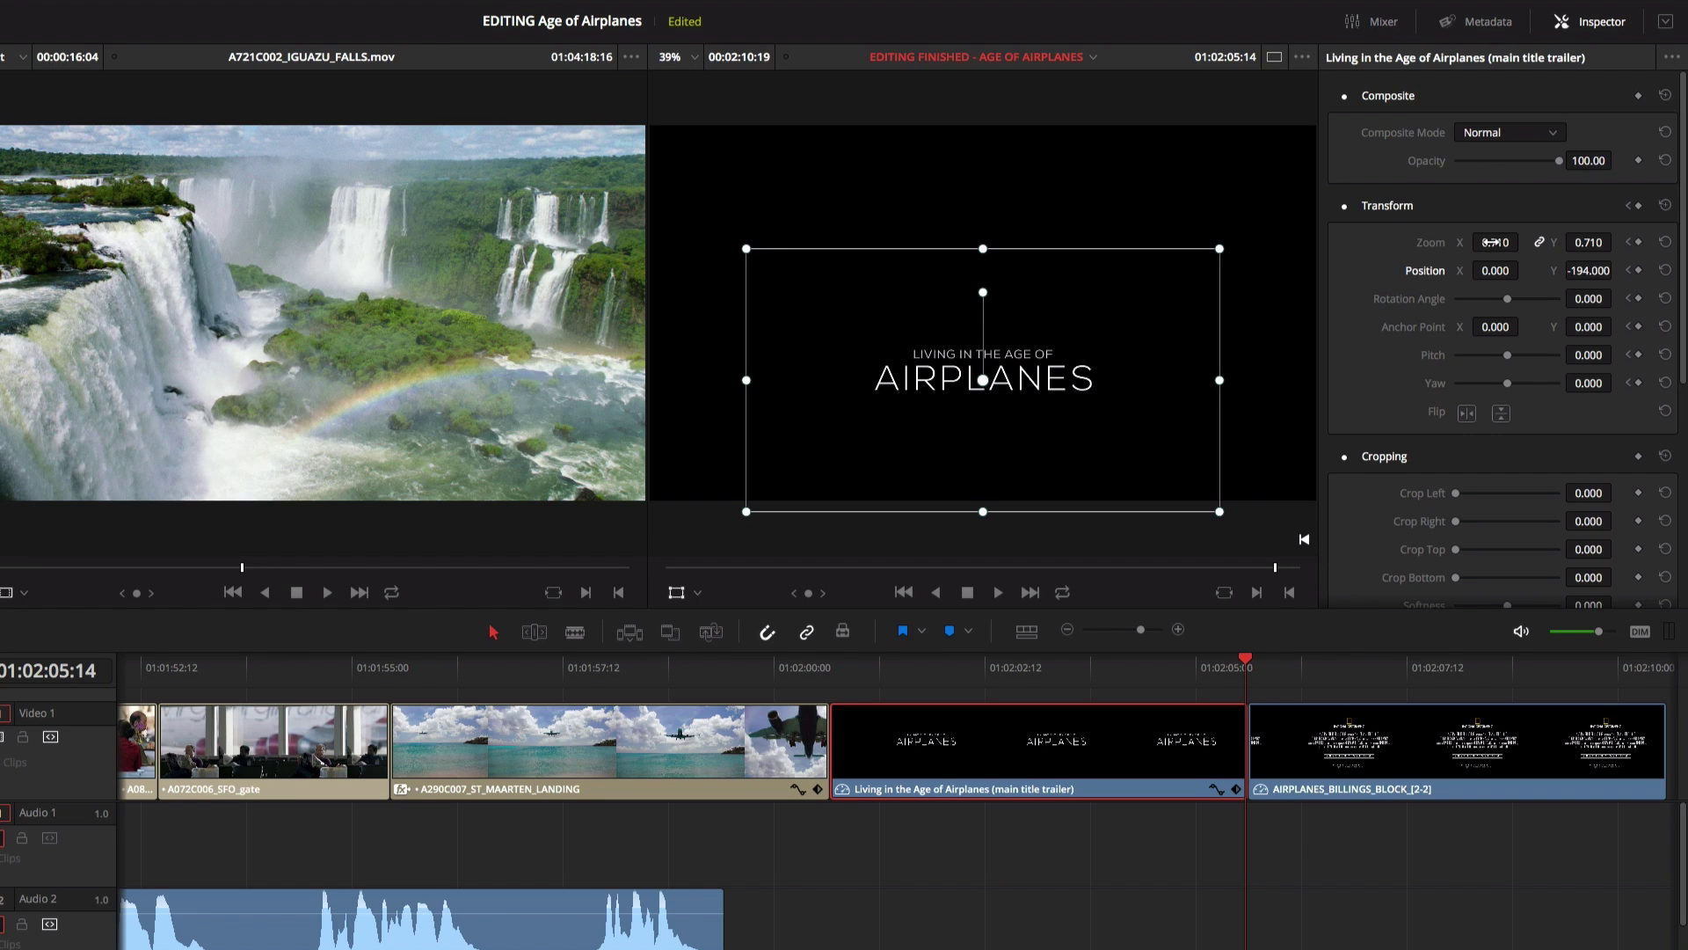
pyautogui.moveTo(1491, 242); pyautogui.dragTo(1616, 269)
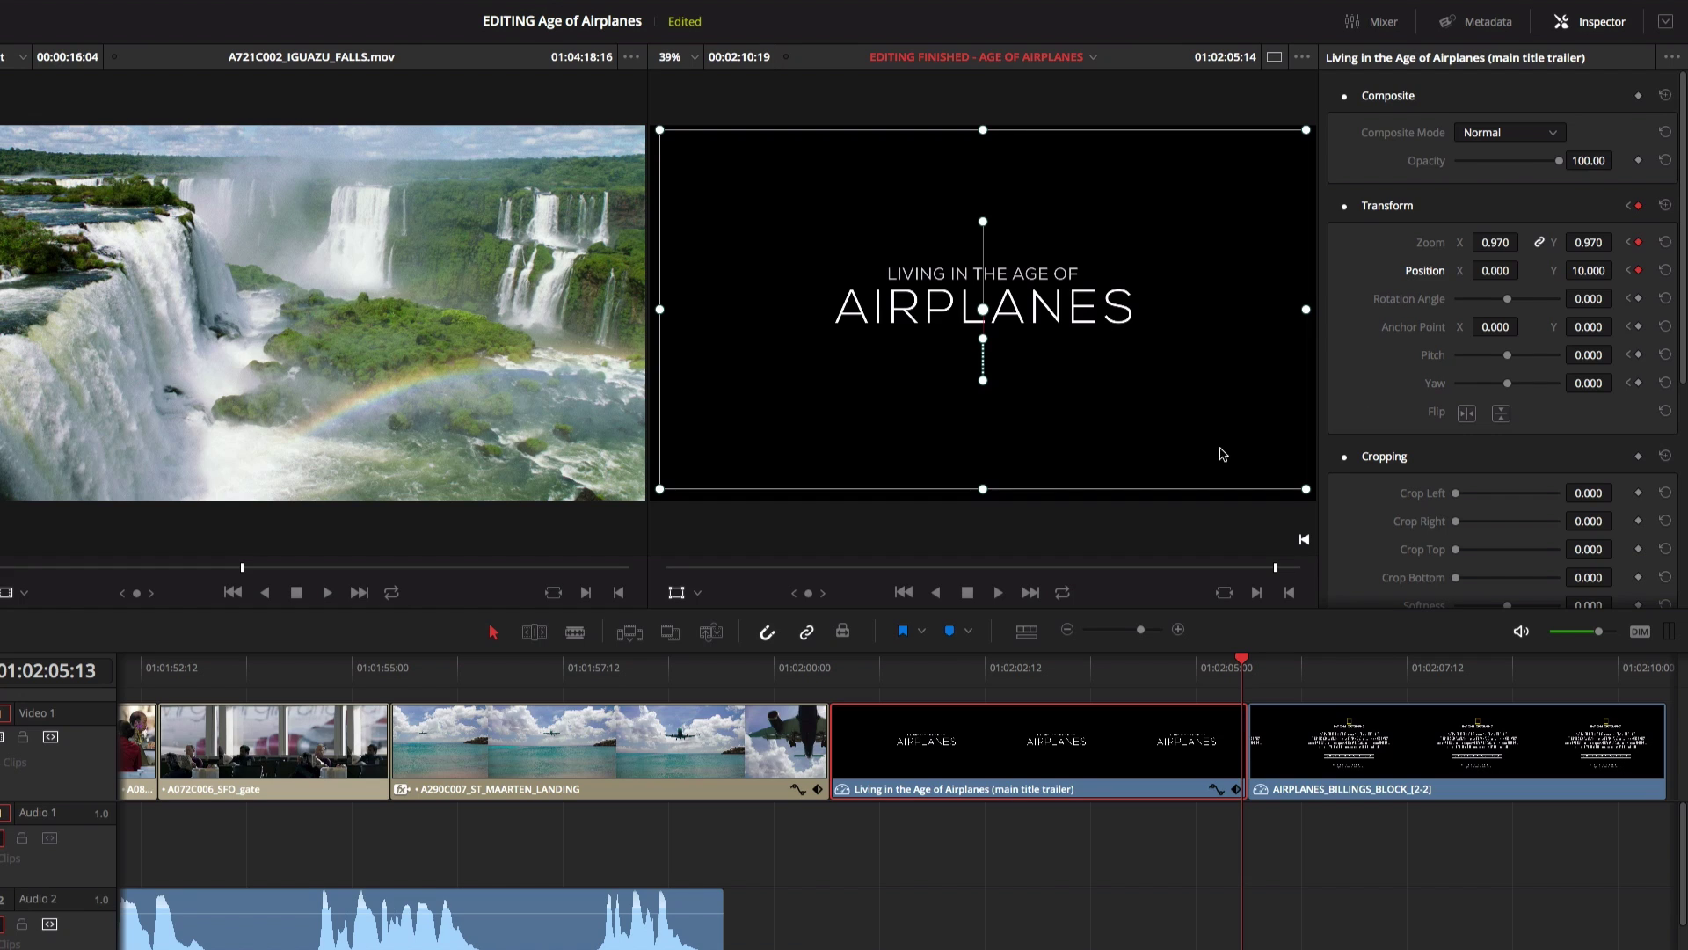
pyautogui.rightClick(983, 381)
pyautogui.click(1040, 416)
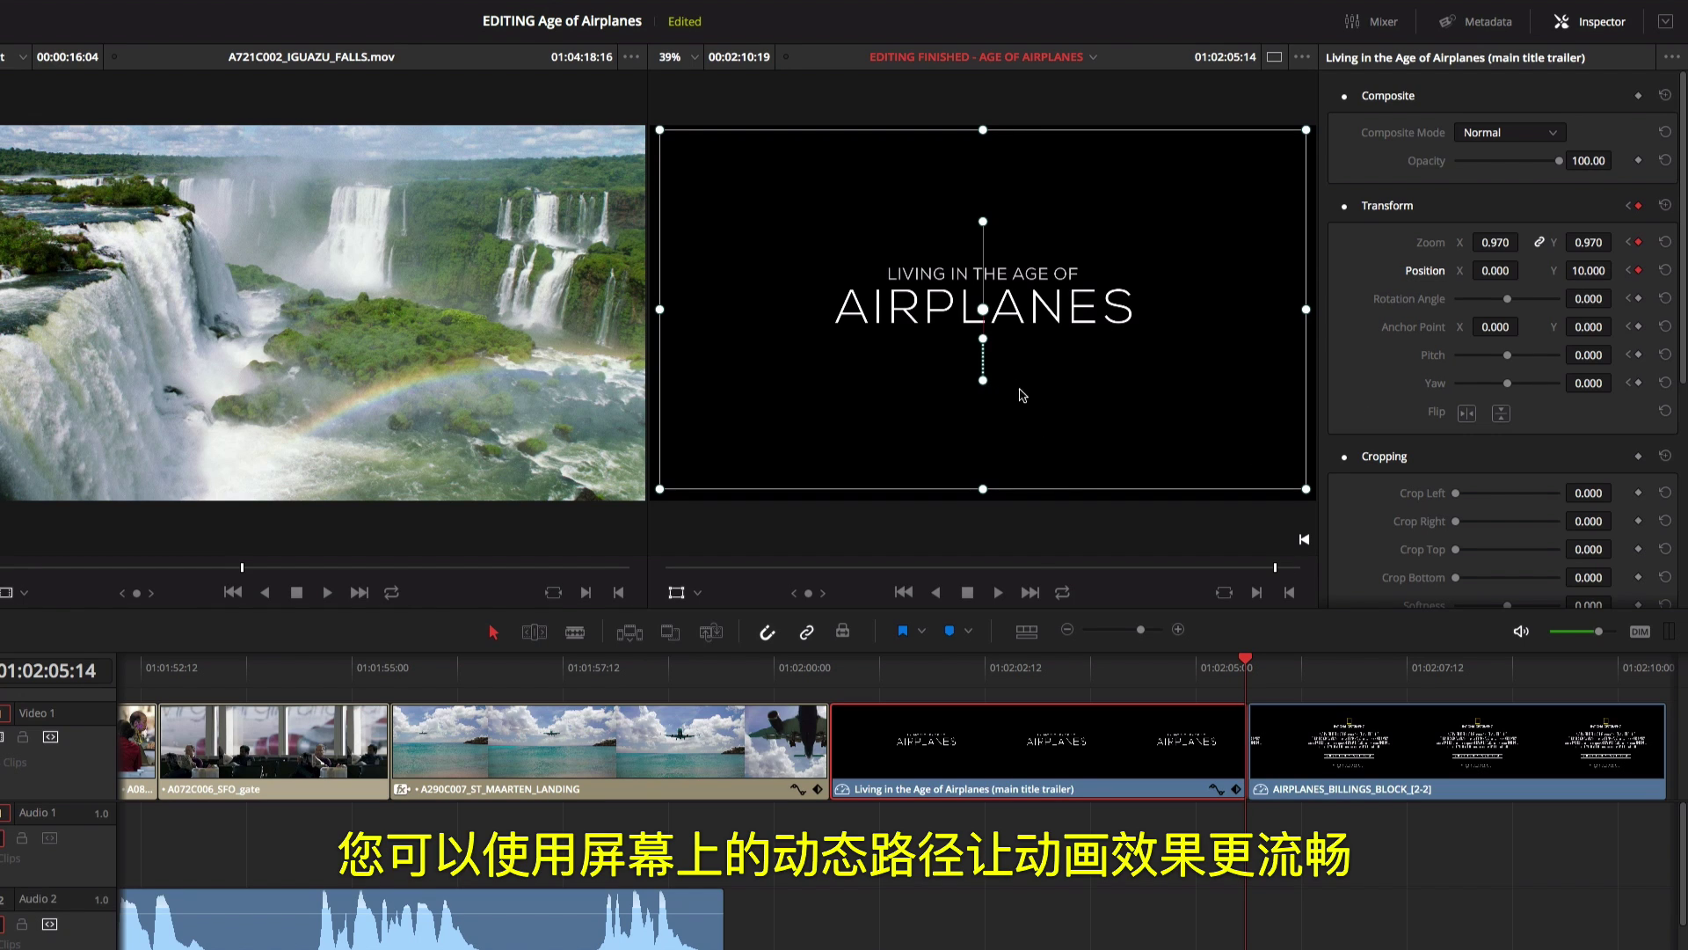
pyautogui.rightClick(985, 346)
pyautogui.click(1023, 377)
pyautogui.moveTo(983, 308); pyautogui.dragTo(849, 257)
pyautogui.moveTo(849, 167)
pyautogui.mouseDown()
pyautogui.moveTo(890, 180)
pyautogui.moveTo(849, 179)
pyautogui.mouseUp()
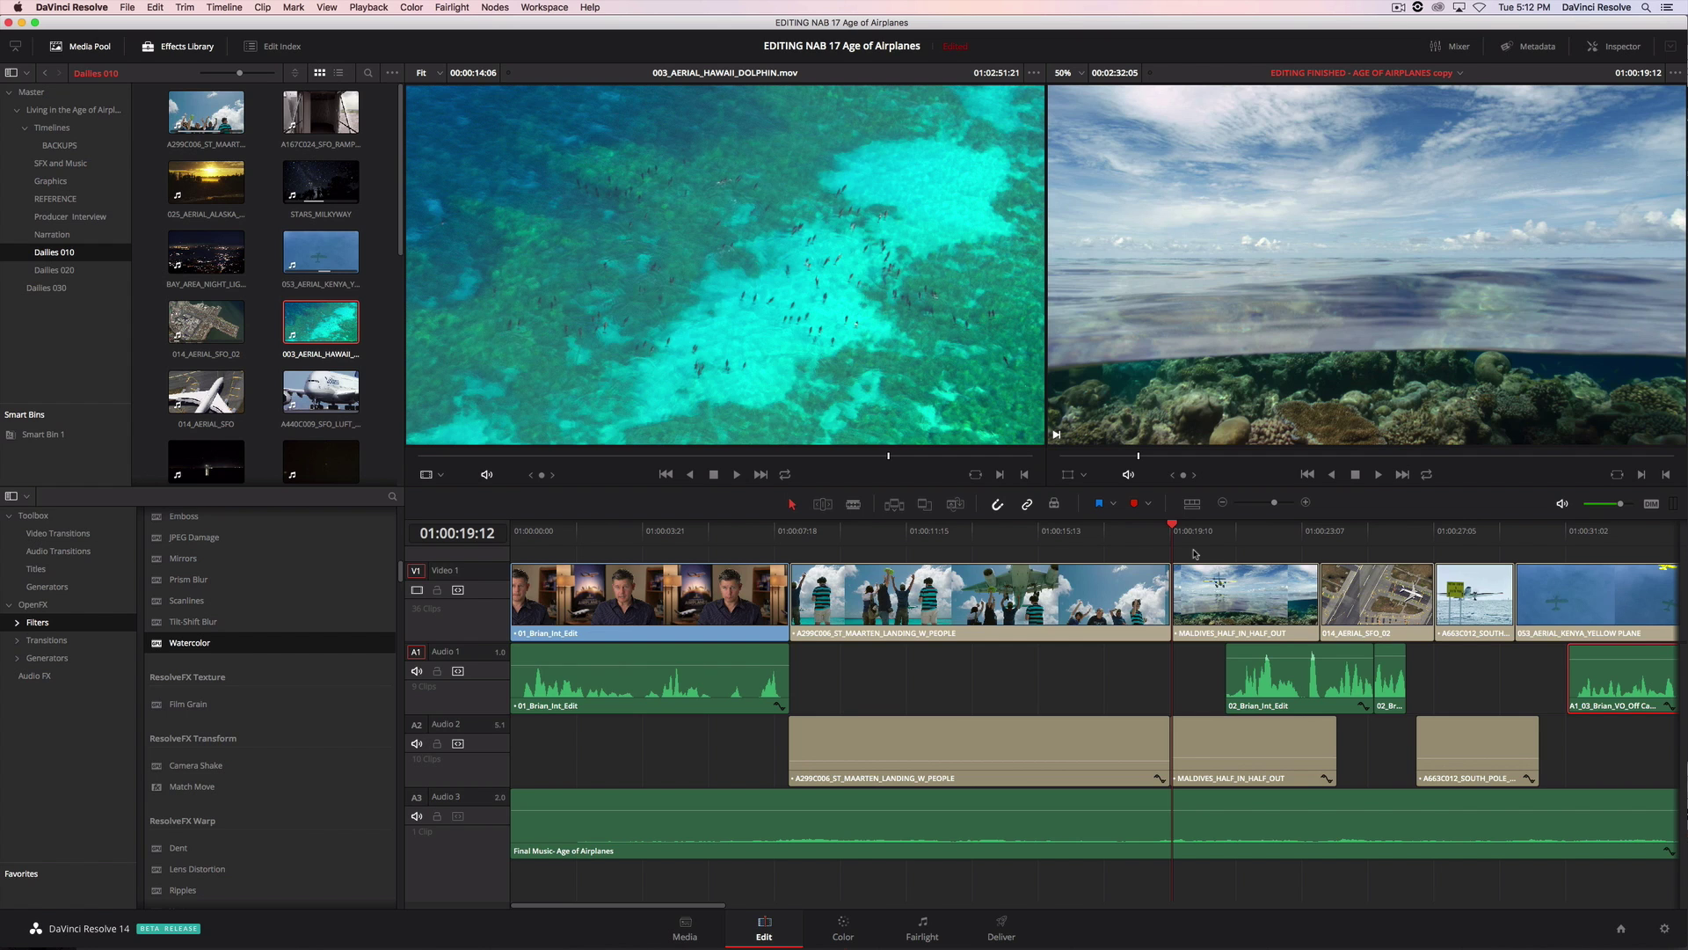
# - Change the MALDIVES_HALF_IN_HALF_OUT clip speed to 50%
pyautogui.press('space')
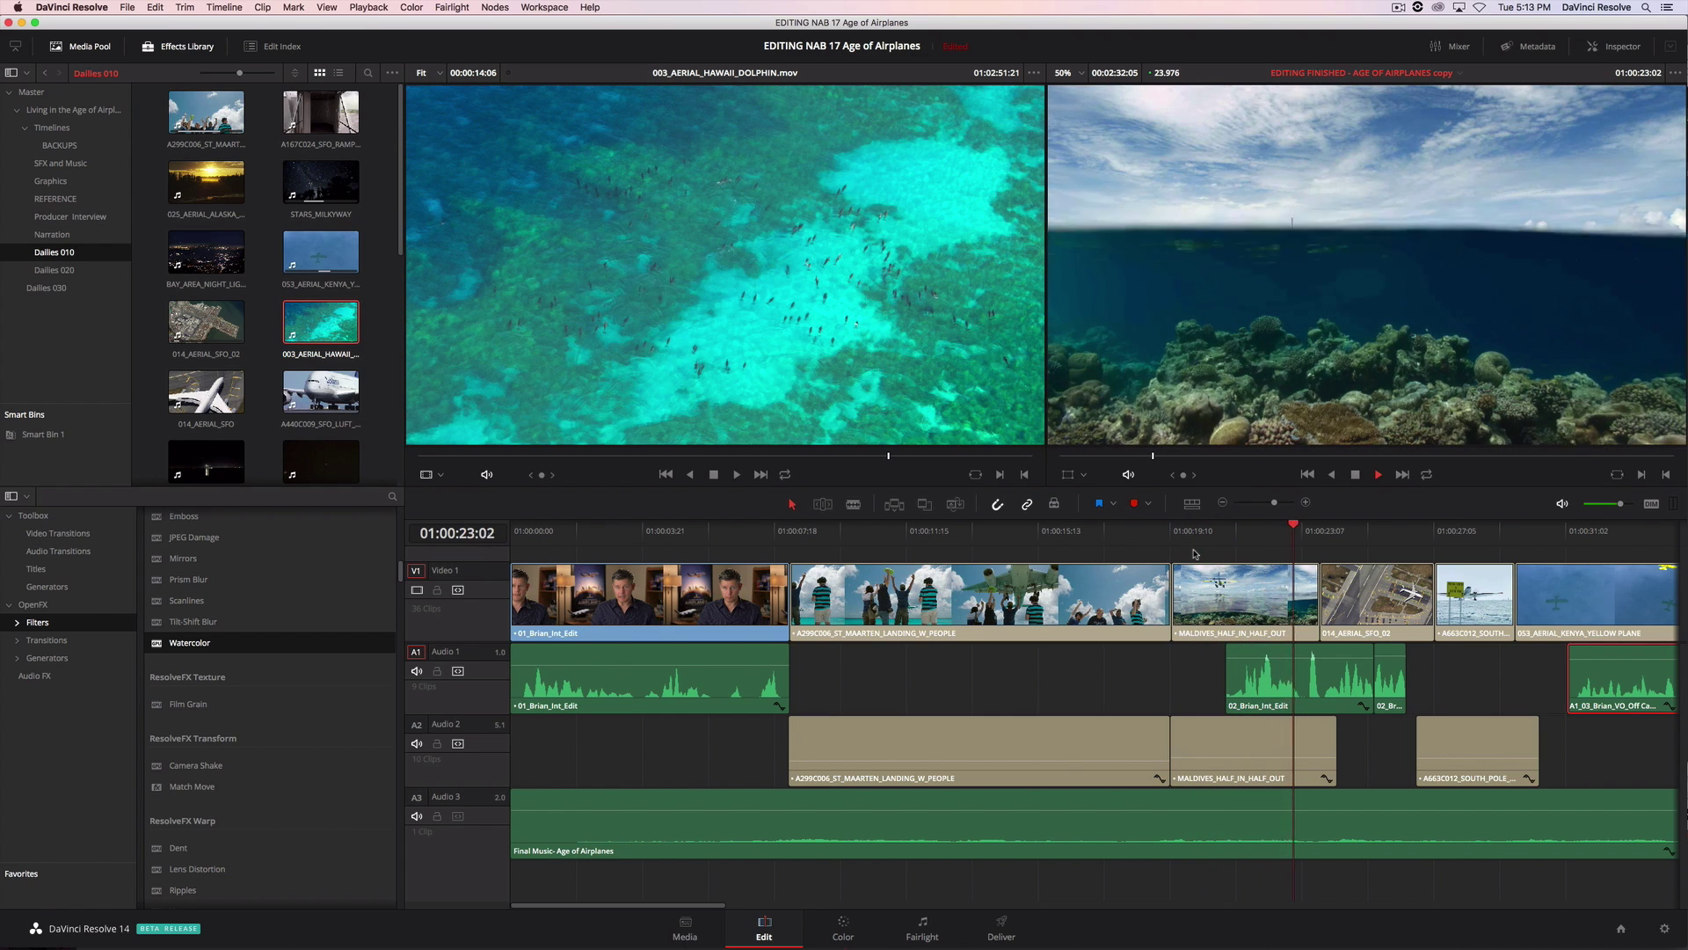
pyautogui.press('space')
pyautogui.rightClick(1215, 585)
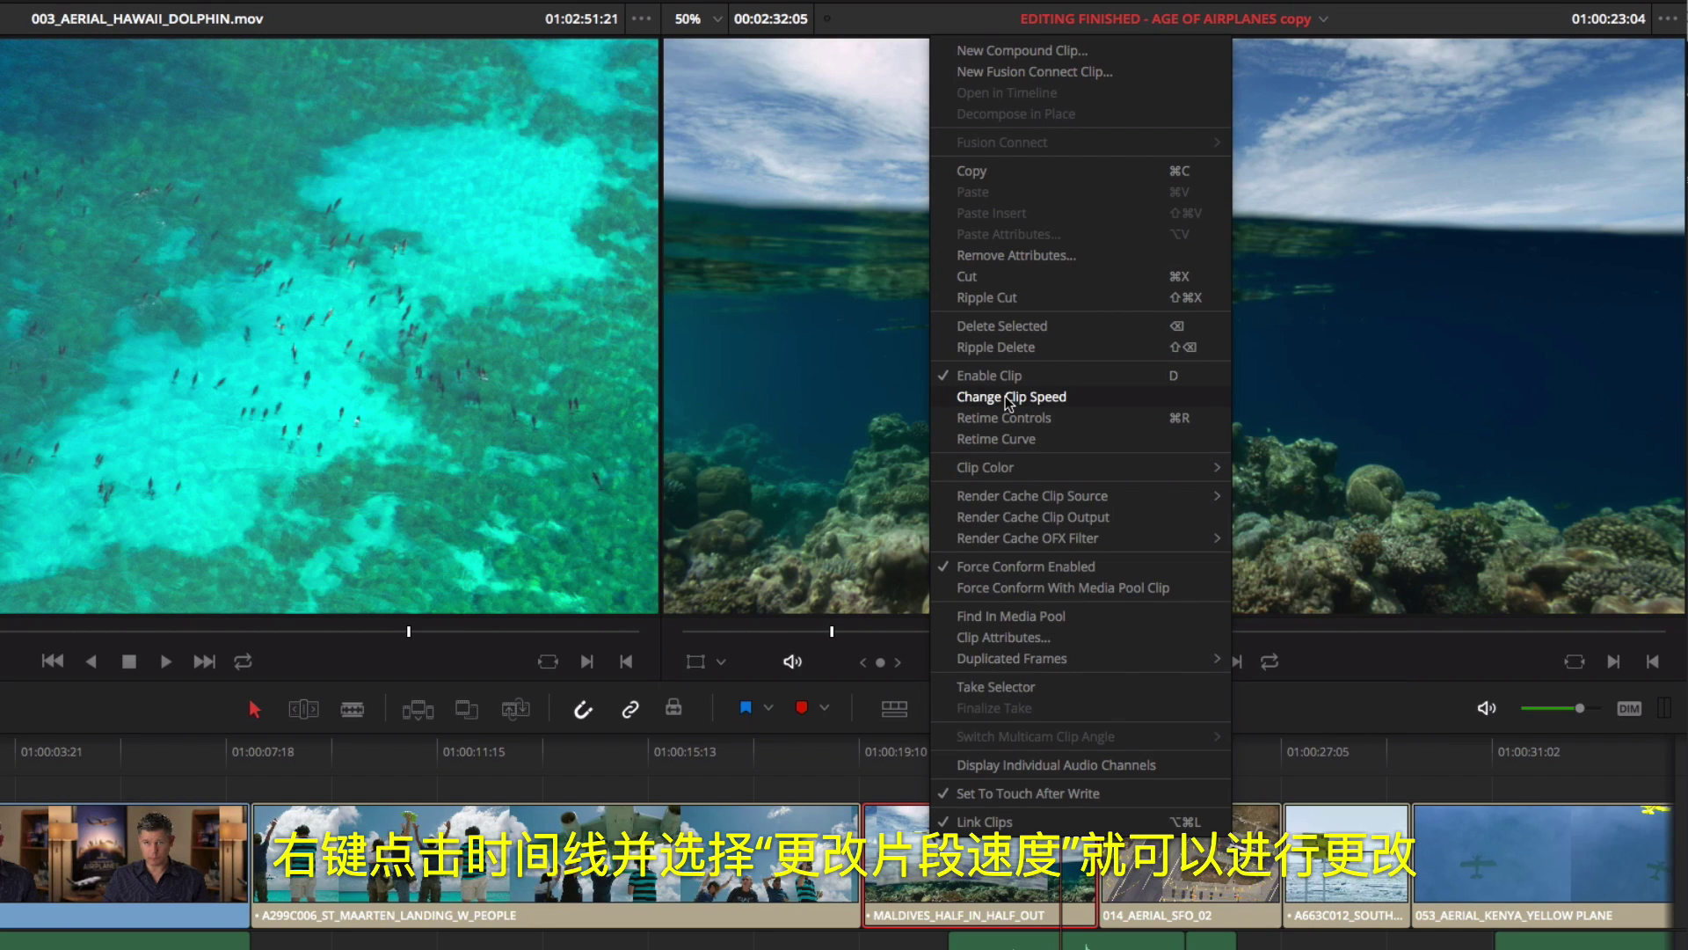
pyautogui.click(1008, 397)
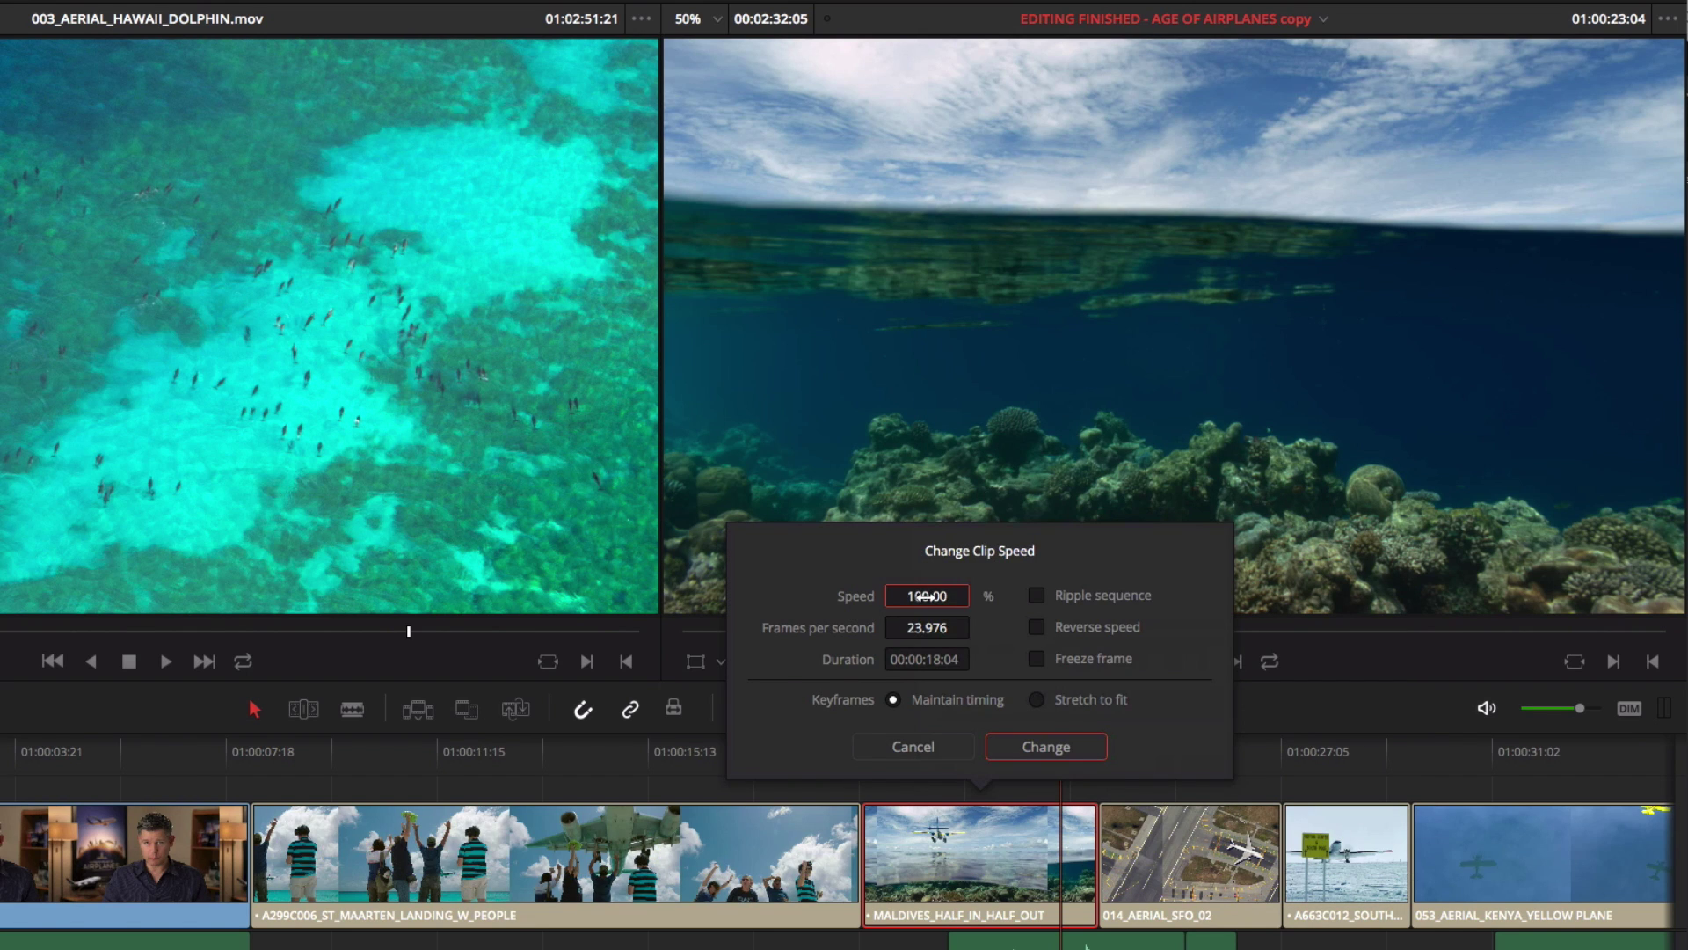
pyautogui.write('50')
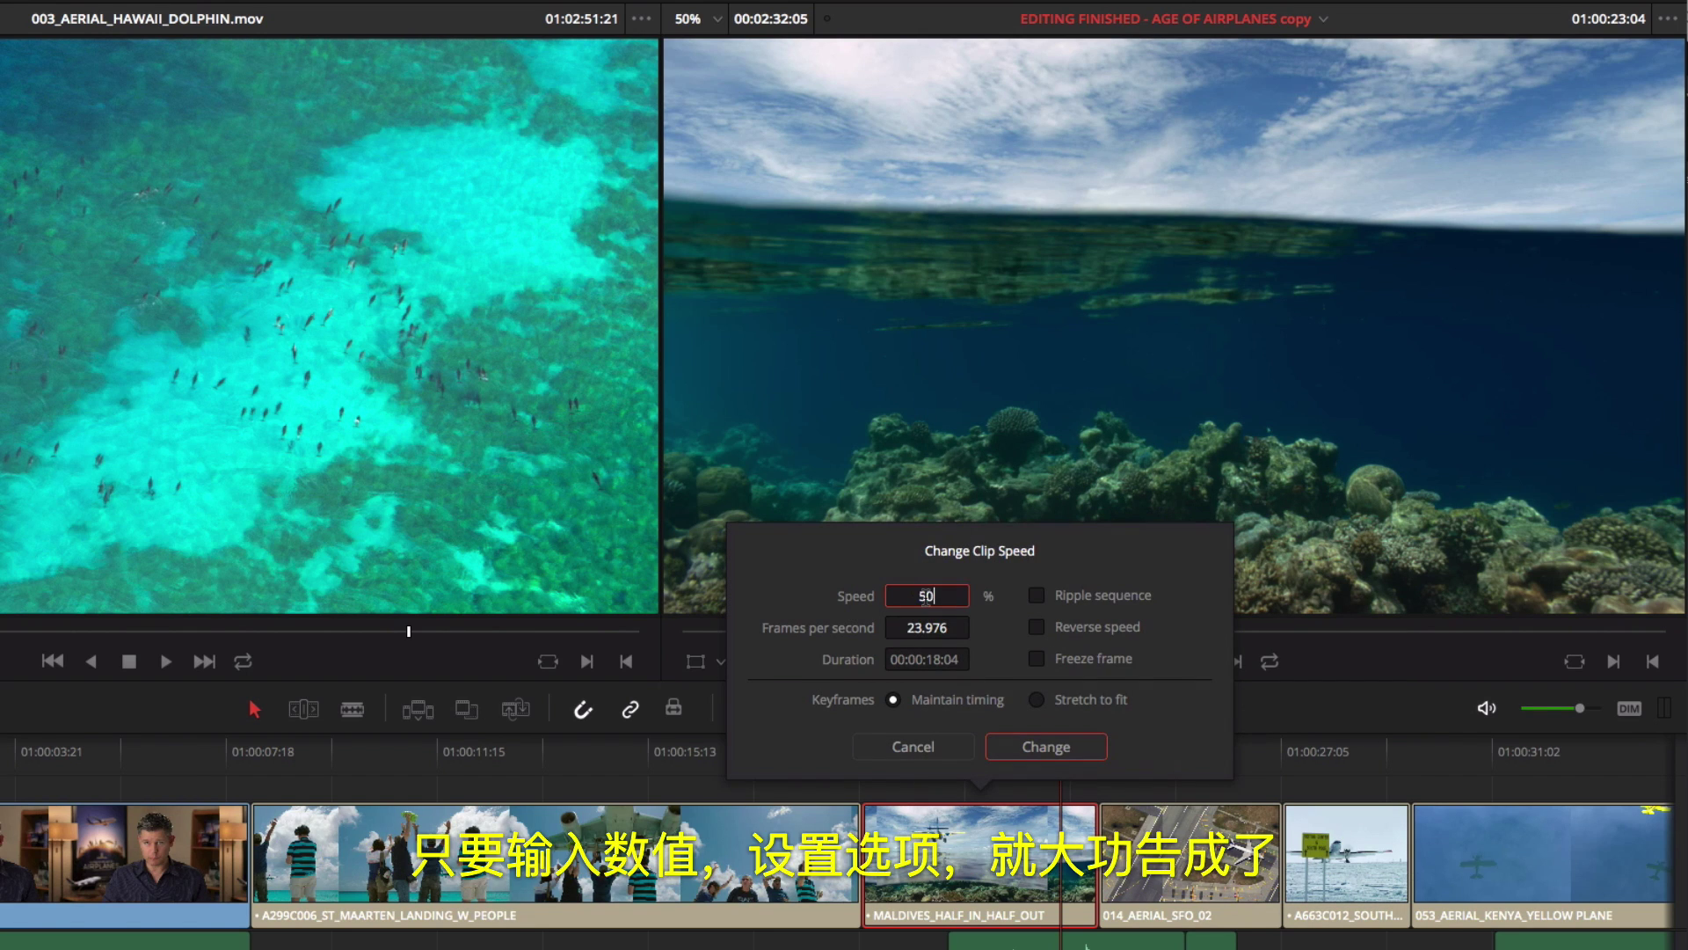
pyautogui.click(1047, 747)
# - Play back the slowed Maldives clip from its start and from earlier in the timeline
pyautogui.click(866, 749)
pyautogui.press('space')
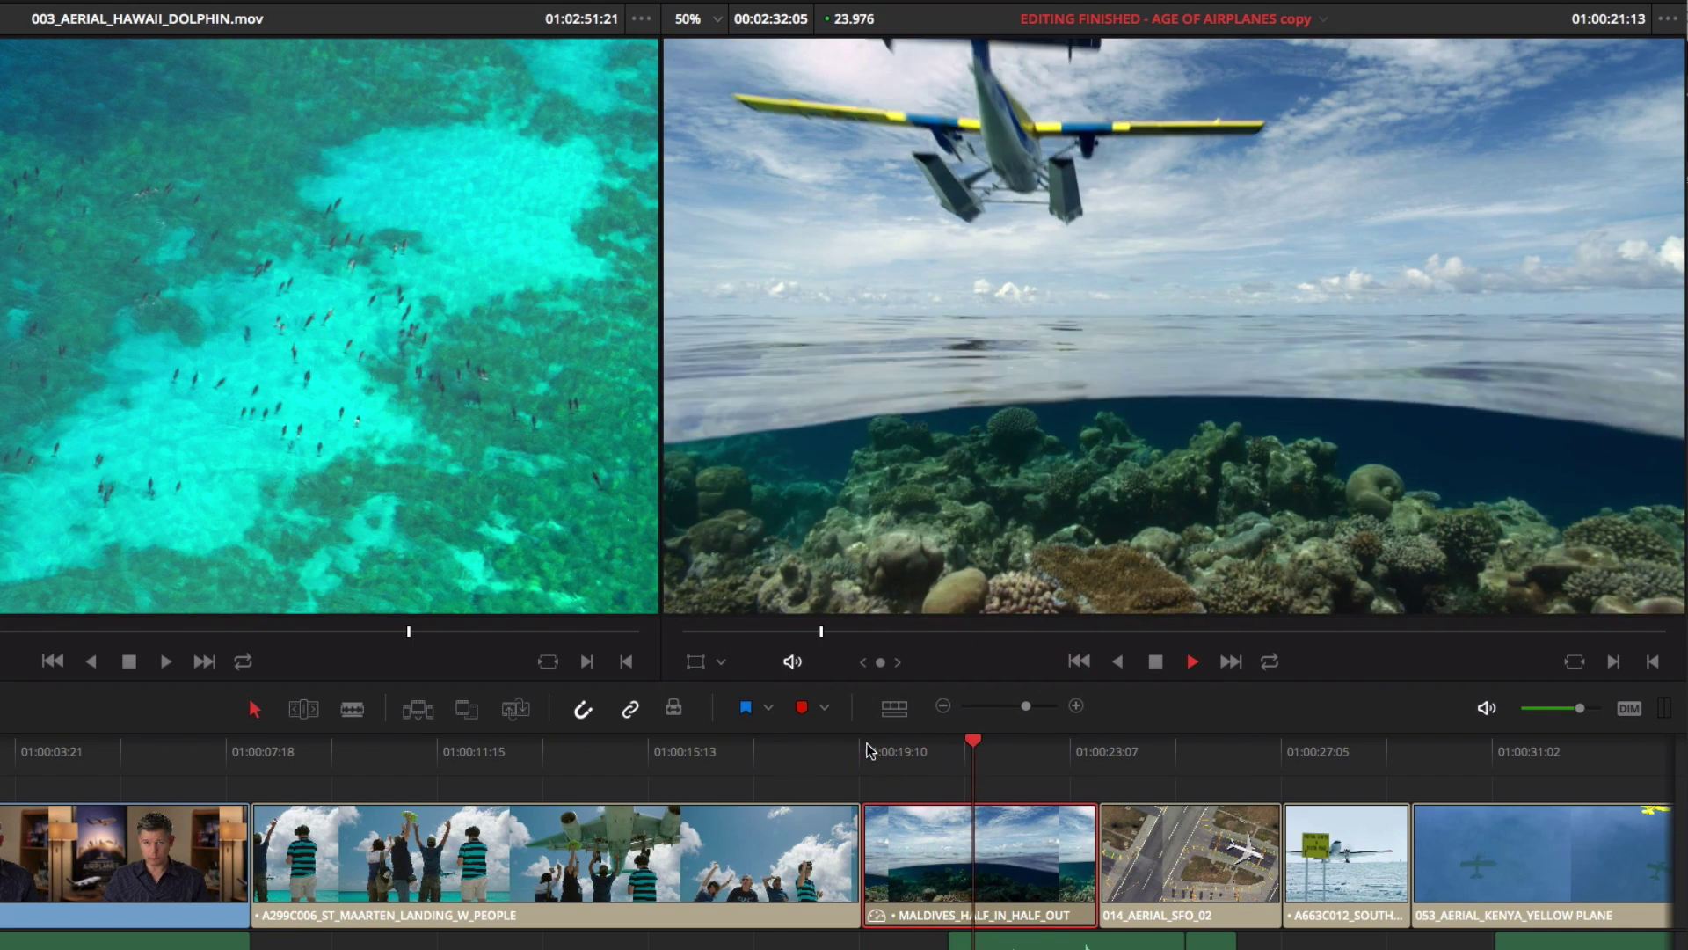
pyautogui.press('space')
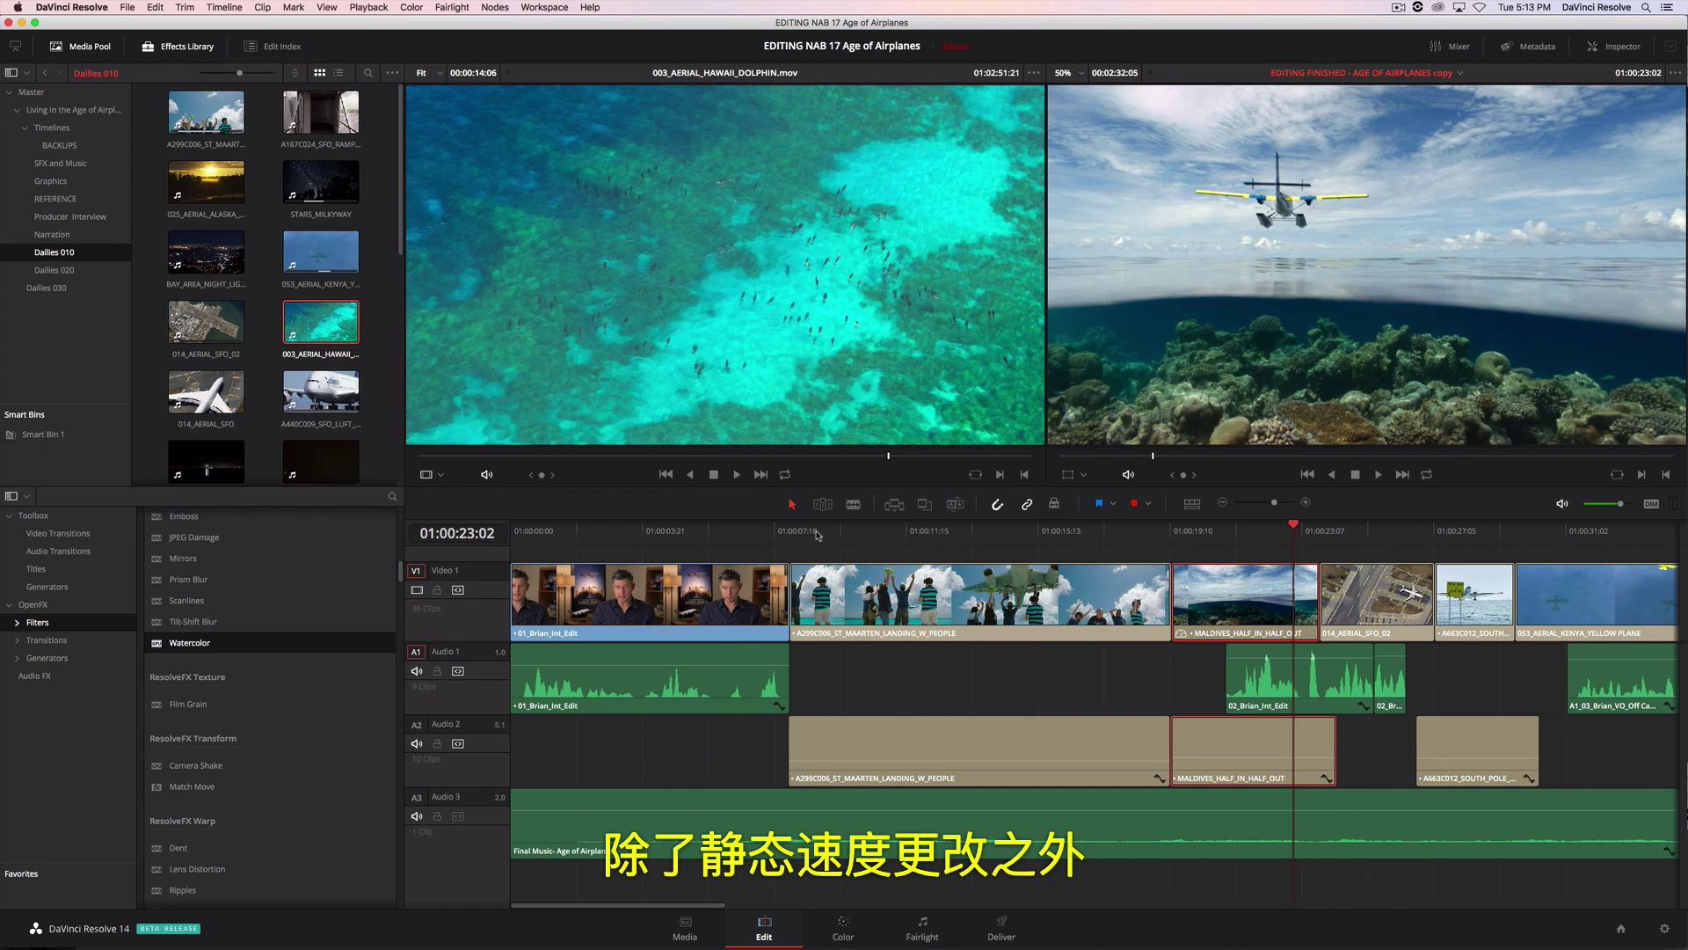
pyautogui.click(816, 533)
pyautogui.press('space')
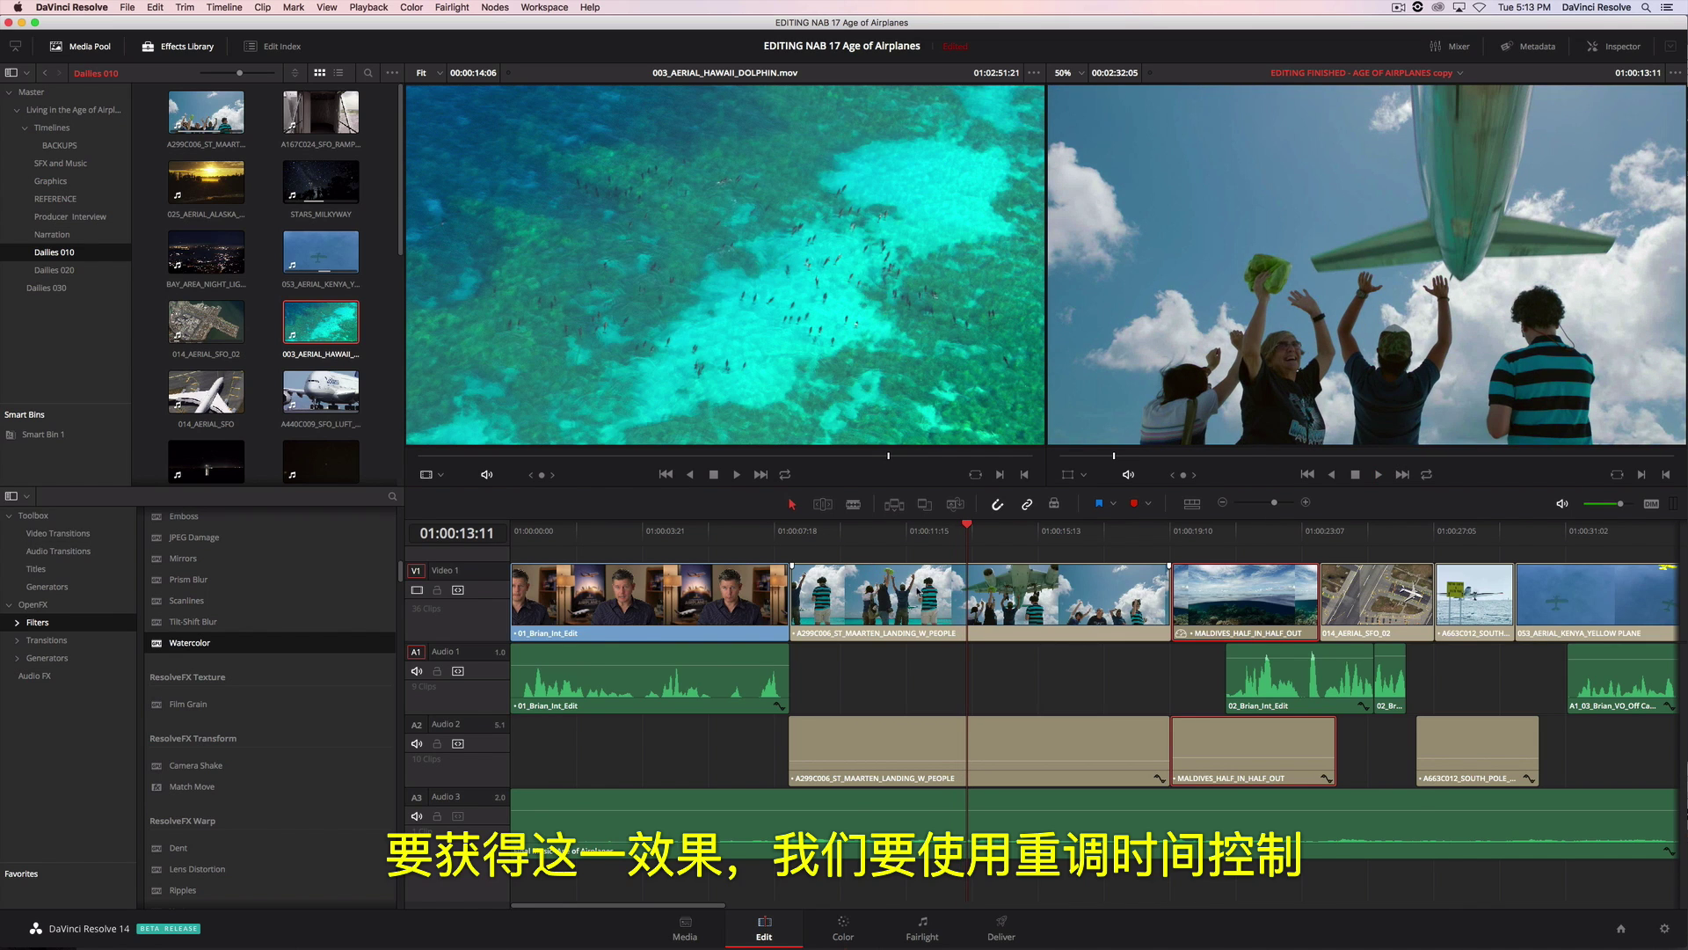
# - Show retime controls on the landing-with-people clip and add a speed point at the chosen frame
pyautogui.rightClick(918, 585)
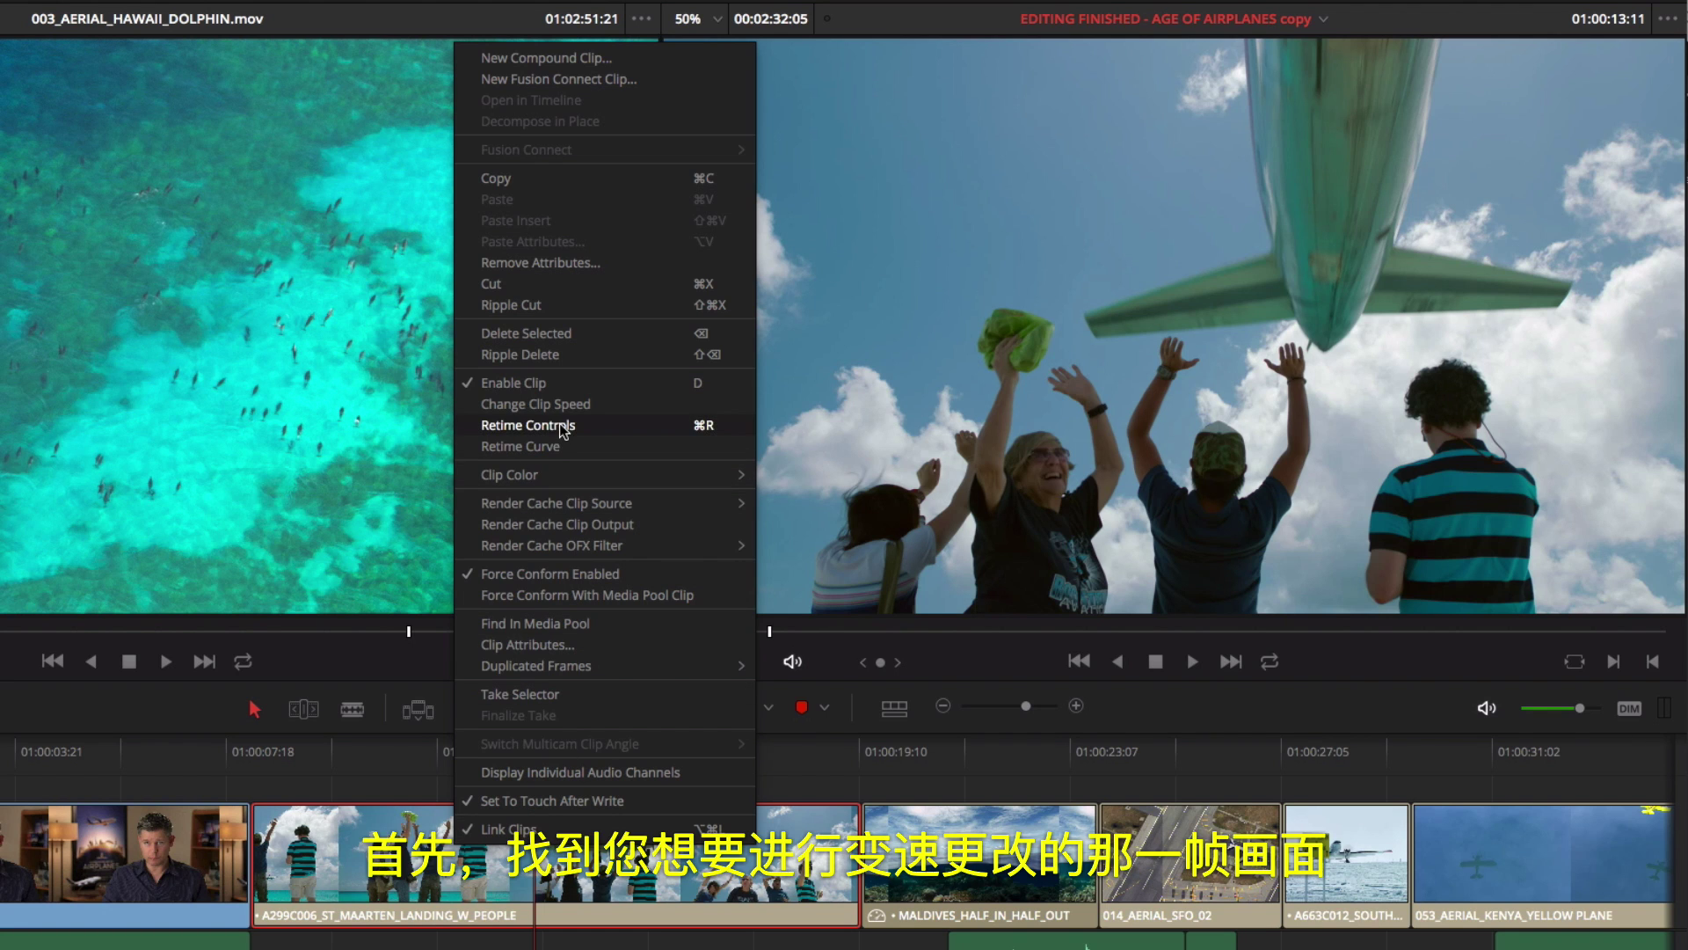
pyautogui.click(561, 429)
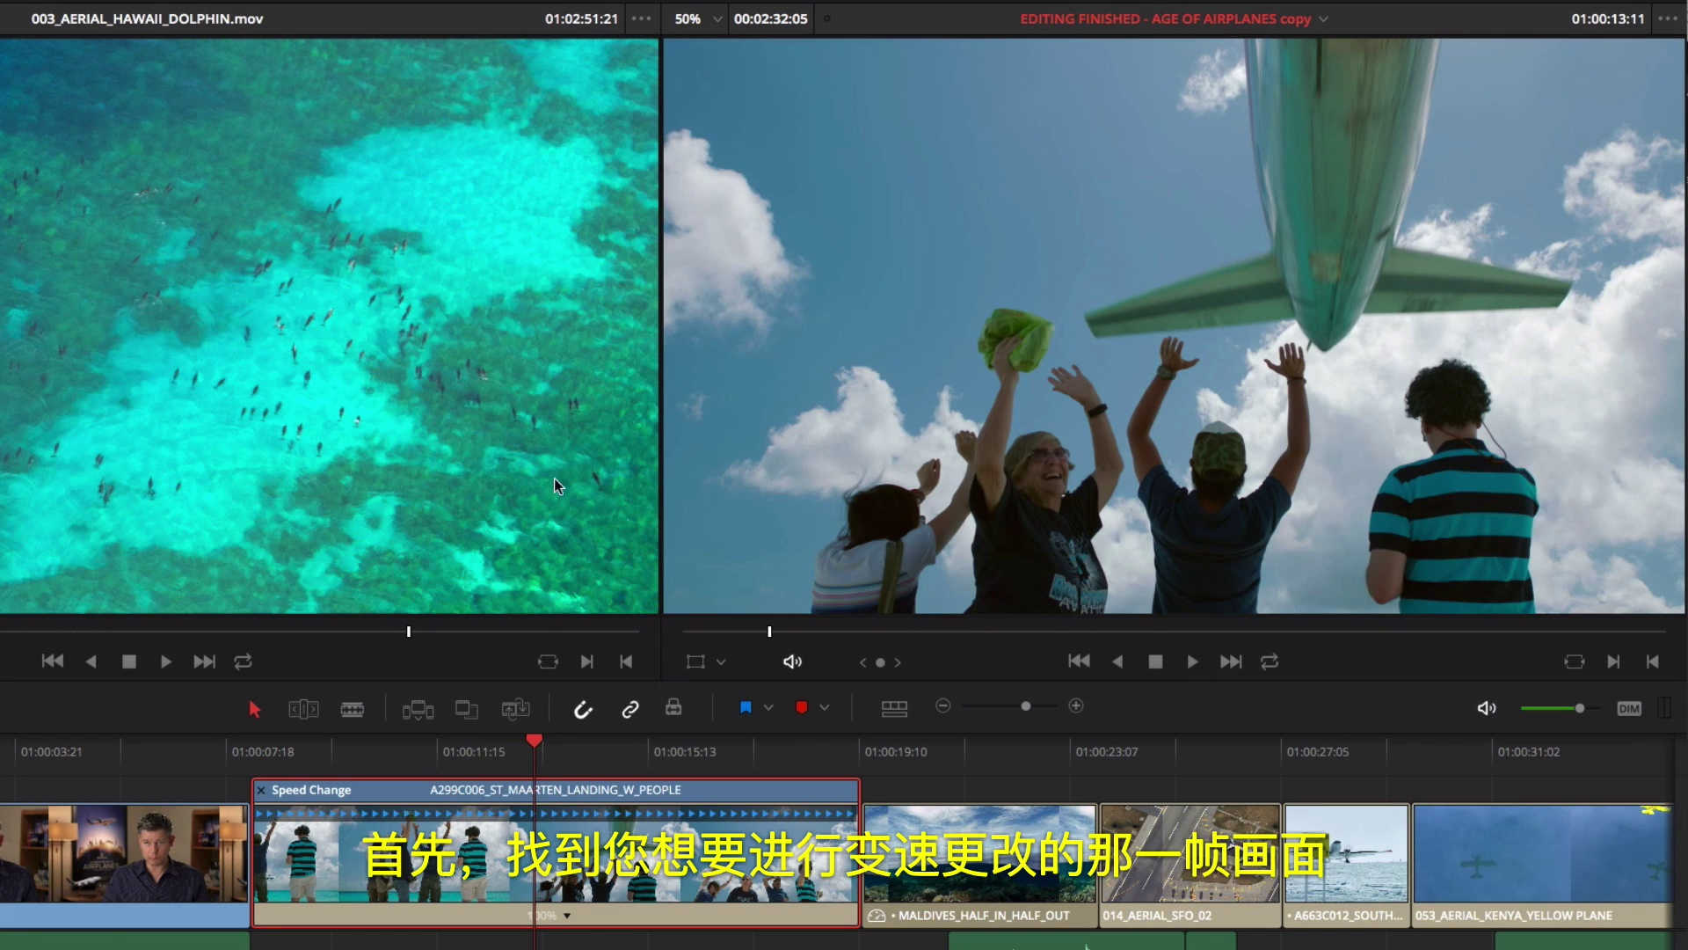
pyautogui.click(288, 749)
pyautogui.moveTo(290, 753); pyautogui.dragTo(461, 757)
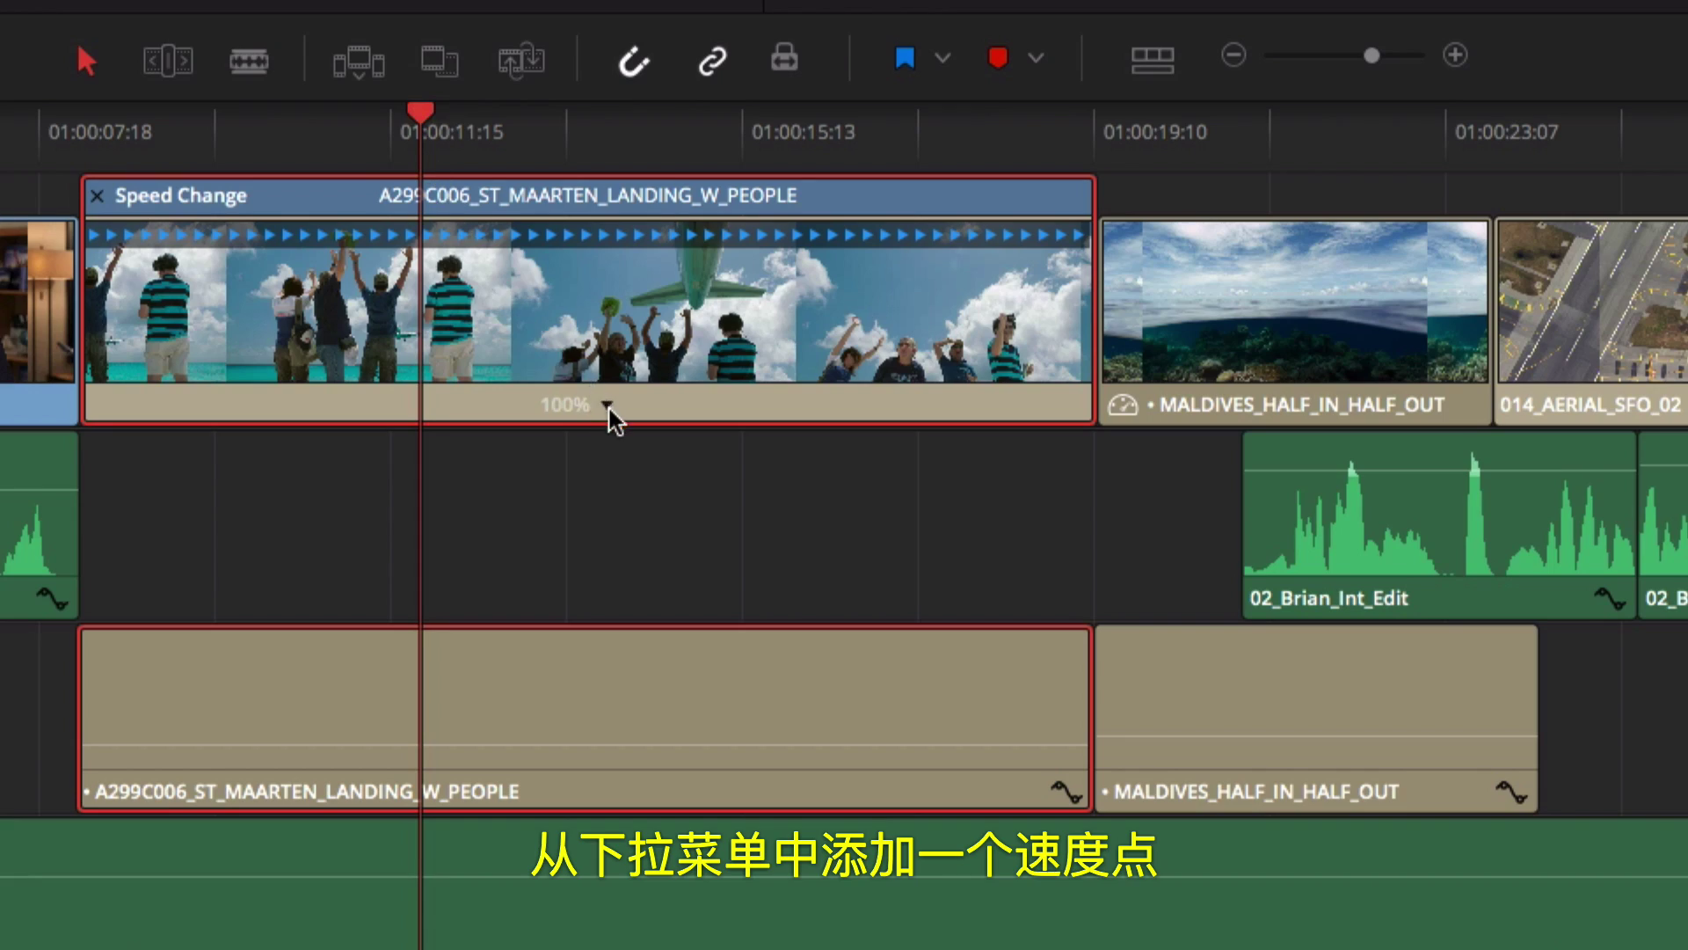
pyautogui.click(606, 406)
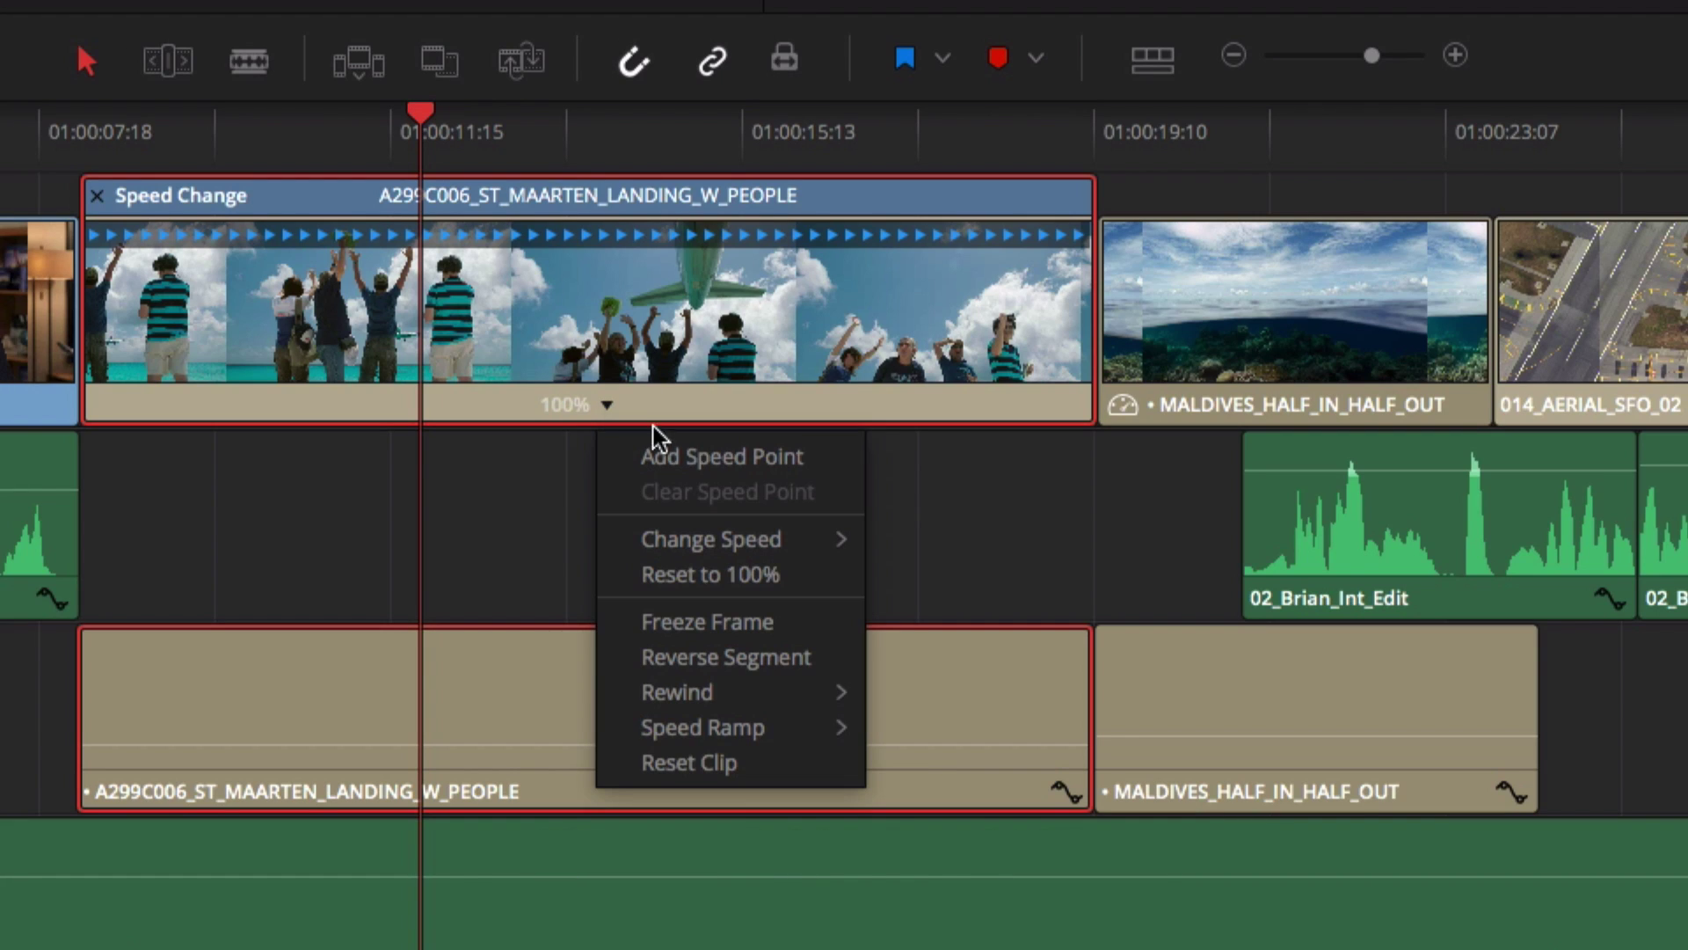
pyautogui.click(708, 458)
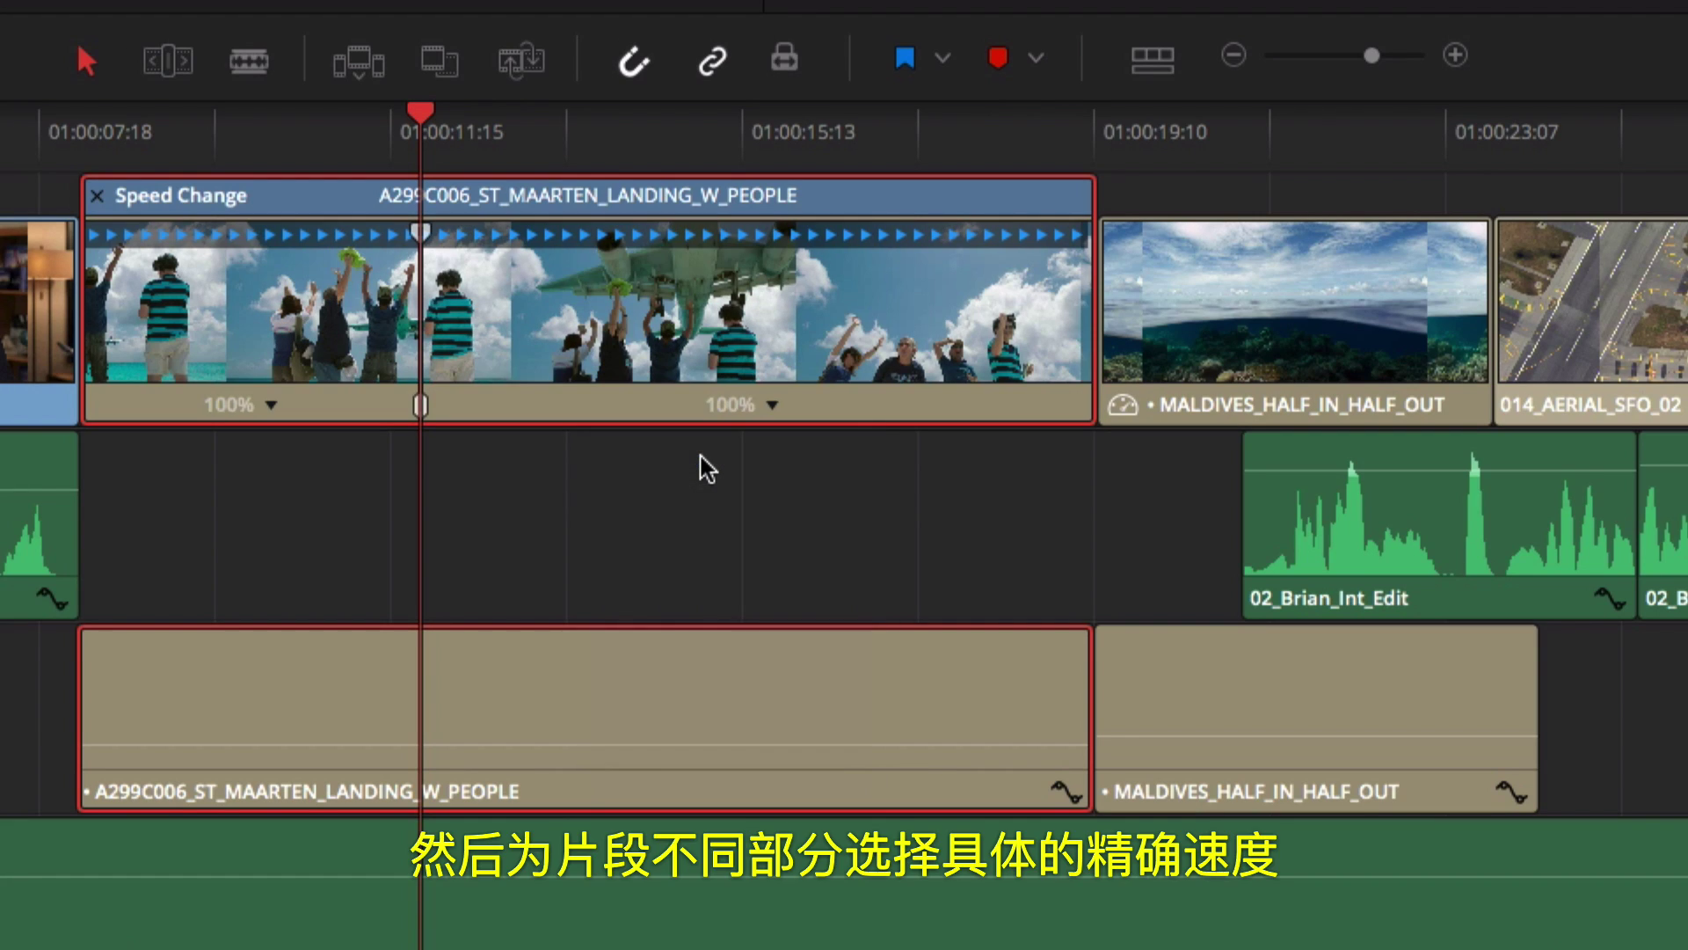
# - Set the first section to 200% and the second to 50%, then play back the clip
pyautogui.click(183, 60)
pyautogui.click(272, 407)
pyautogui.moveTo(377, 539)
pyautogui.click(659, 814)
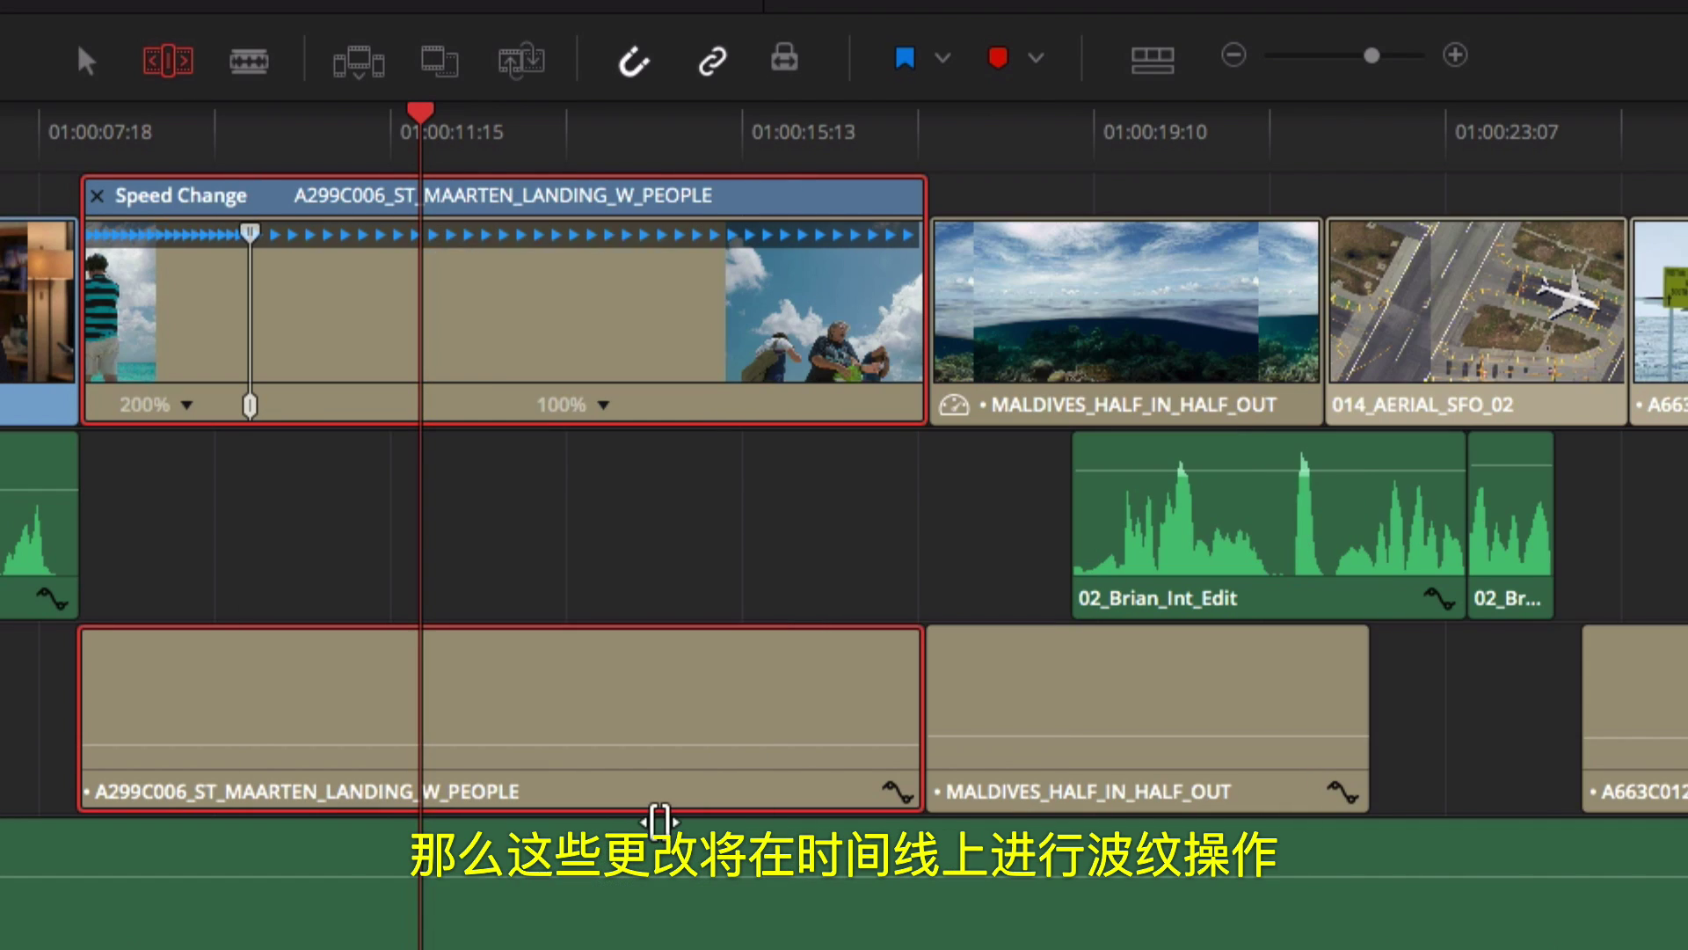
pyautogui.click(603, 403)
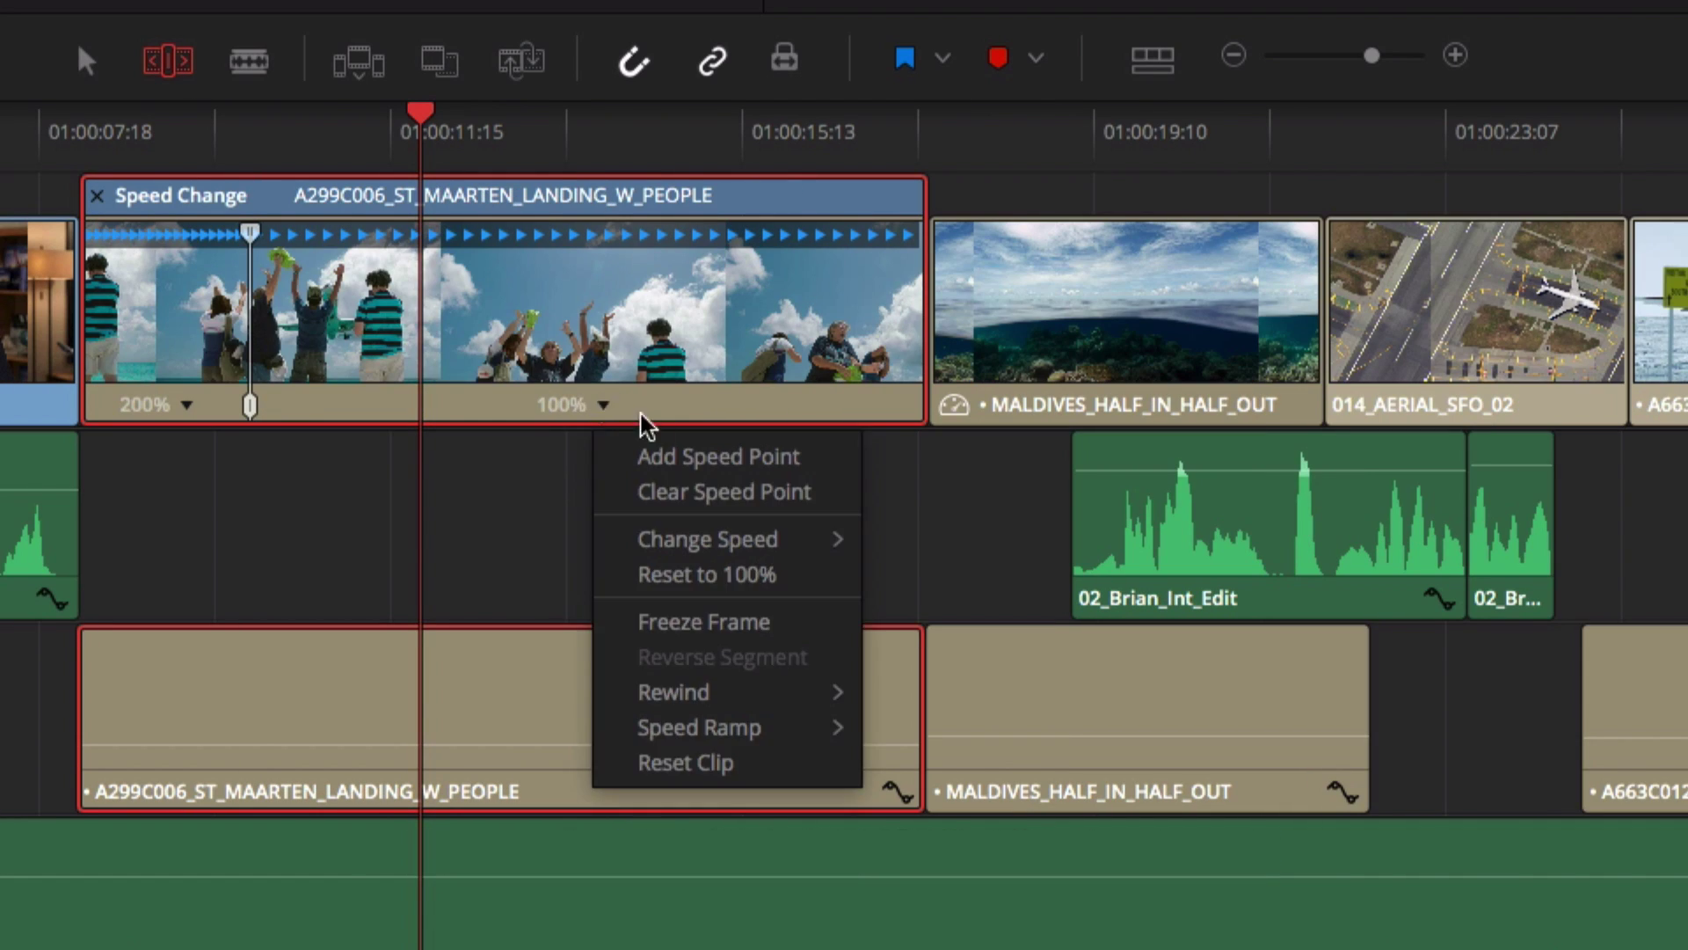
pyautogui.moveTo(661, 550)
pyautogui.click(929, 618)
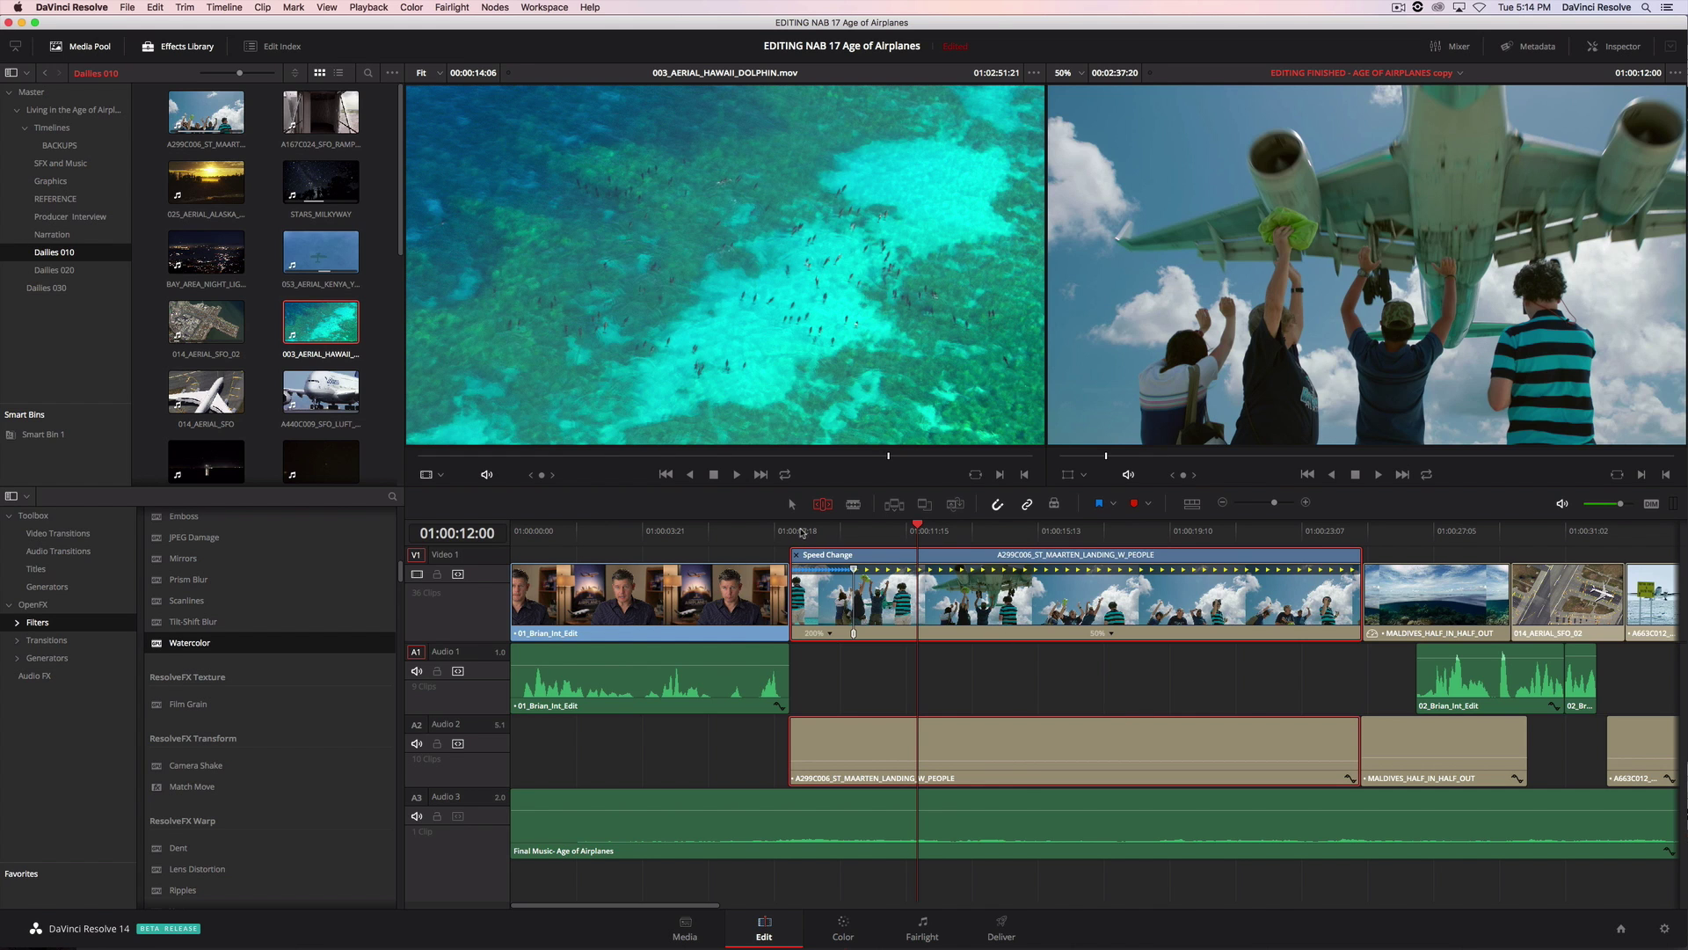
pyautogui.click(796, 530)
pyautogui.press('space')
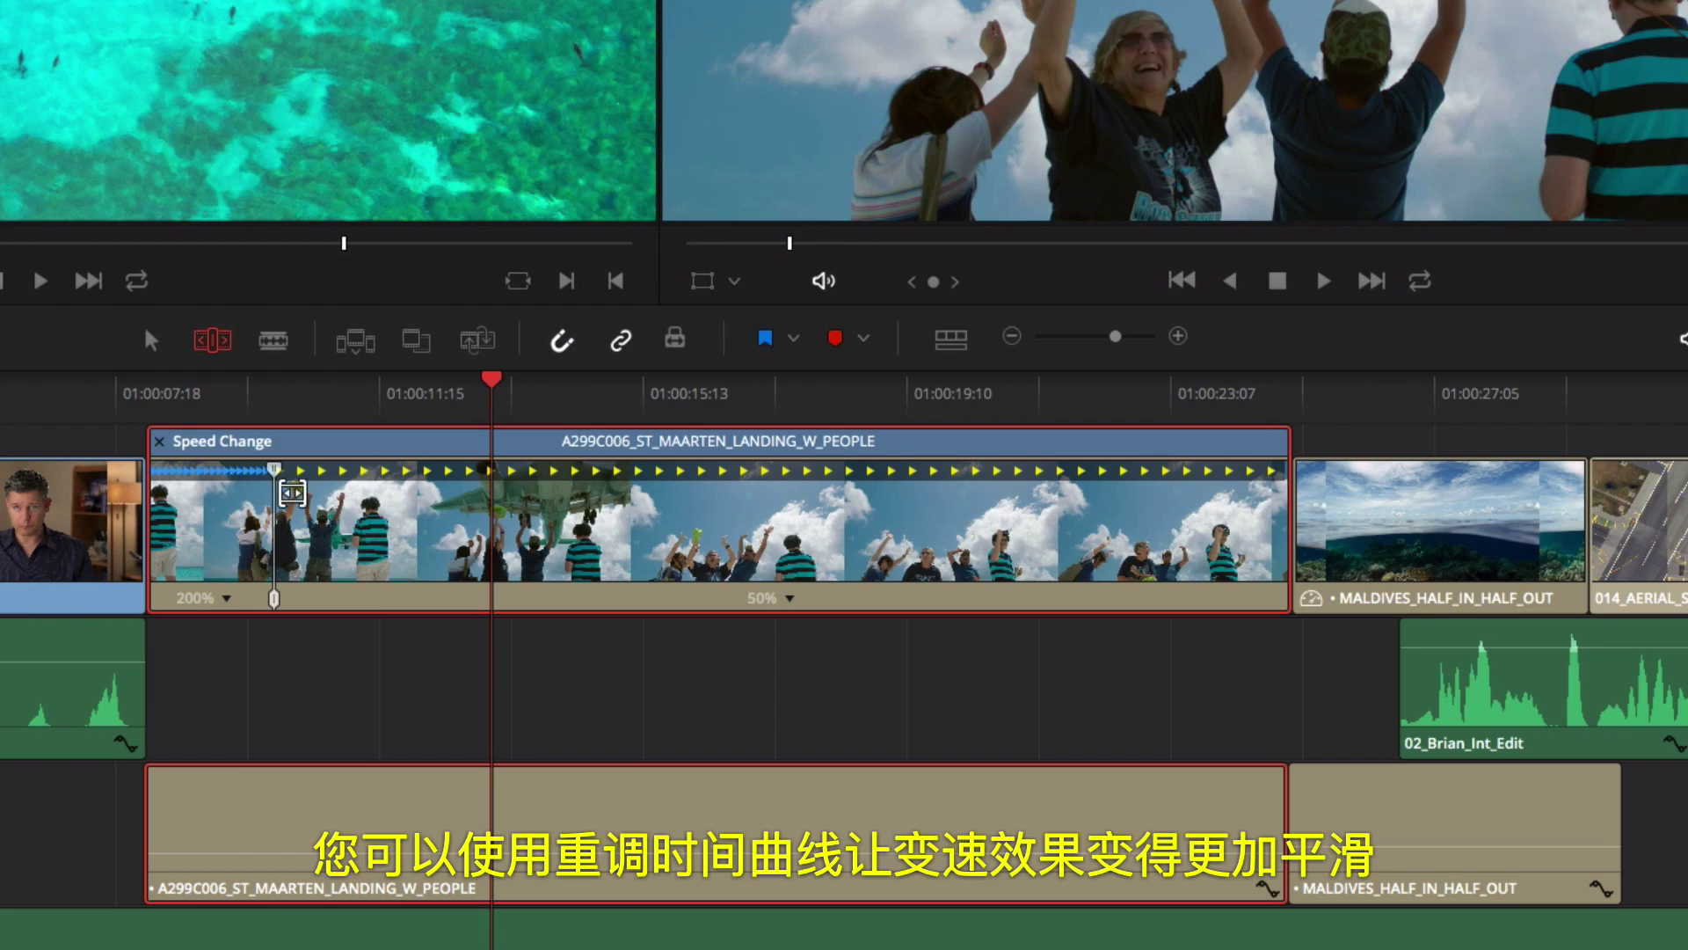
# - Smooth the St Maarten clip's retime keyframe into an eased curve and raise its slow section to 72%
pyautogui.rightClick(880, 592)
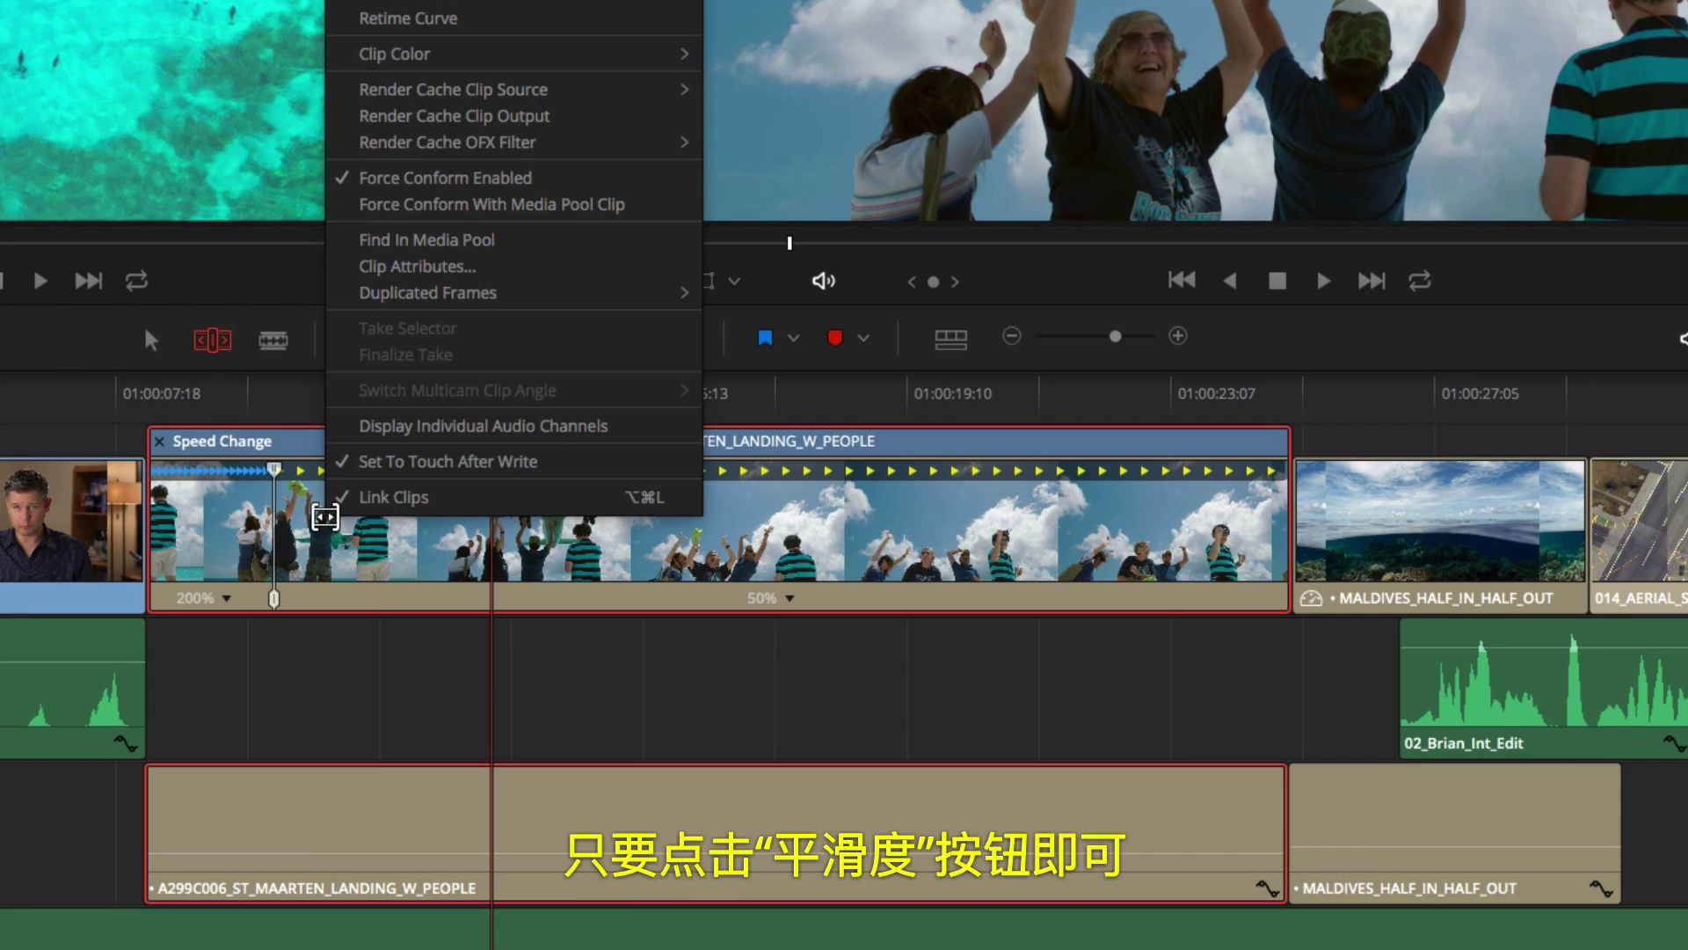
pyautogui.click(455, 23)
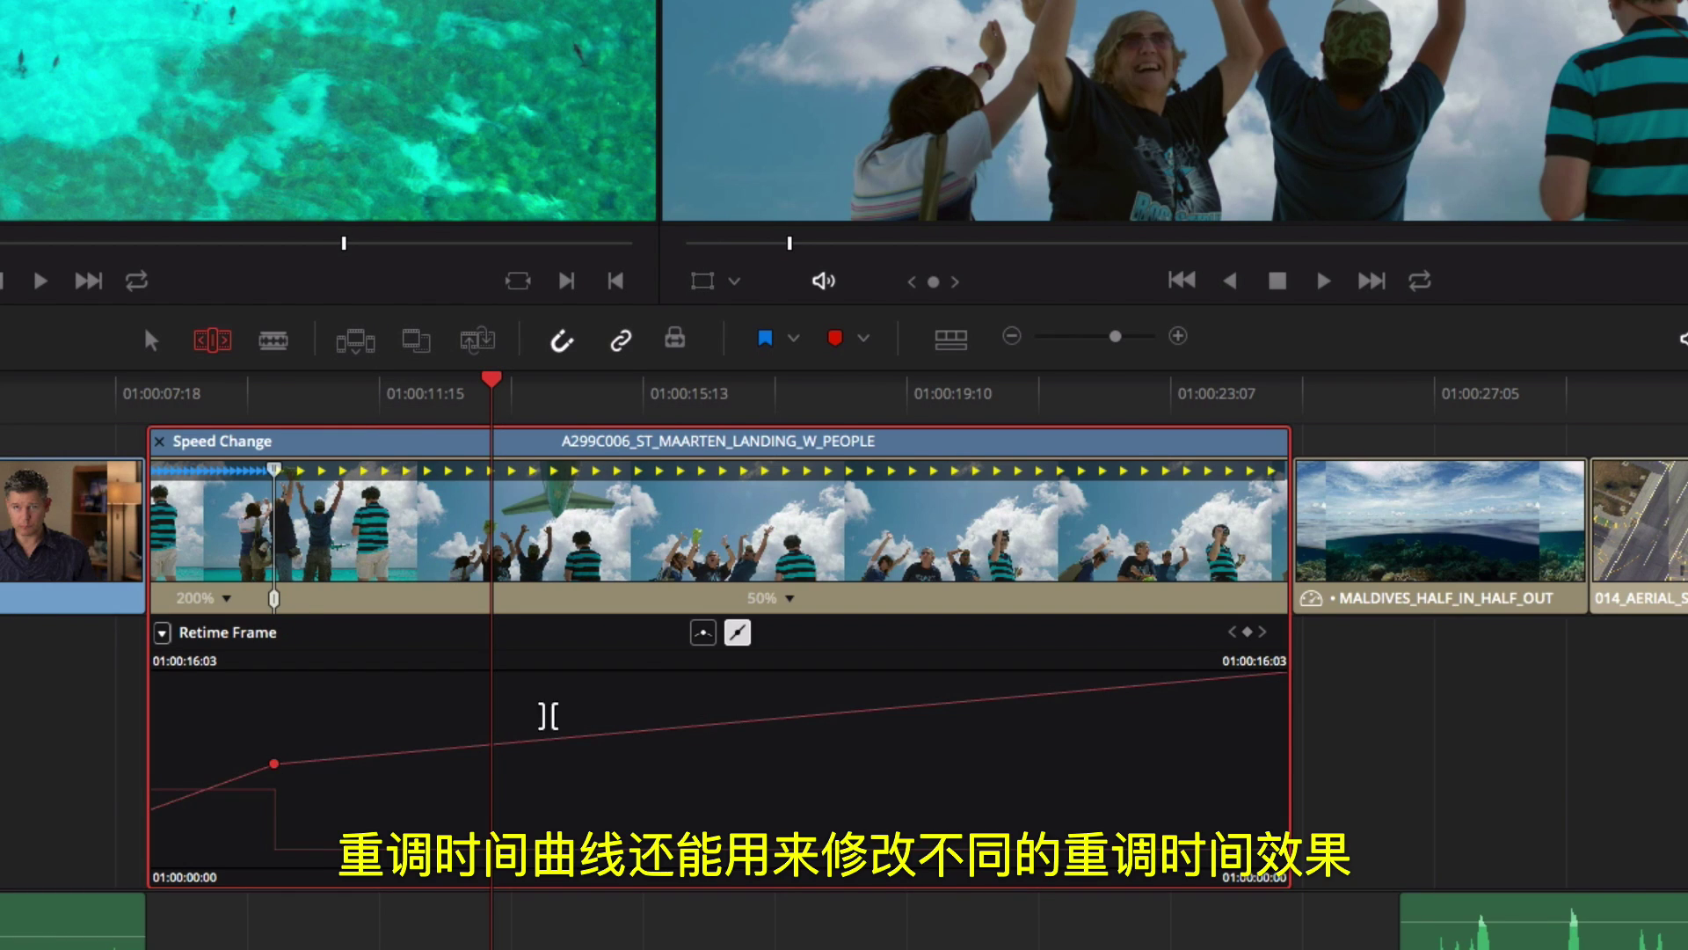
pyautogui.click(704, 633)
pyautogui.moveTo(359, 764); pyautogui.dragTo(367, 763)
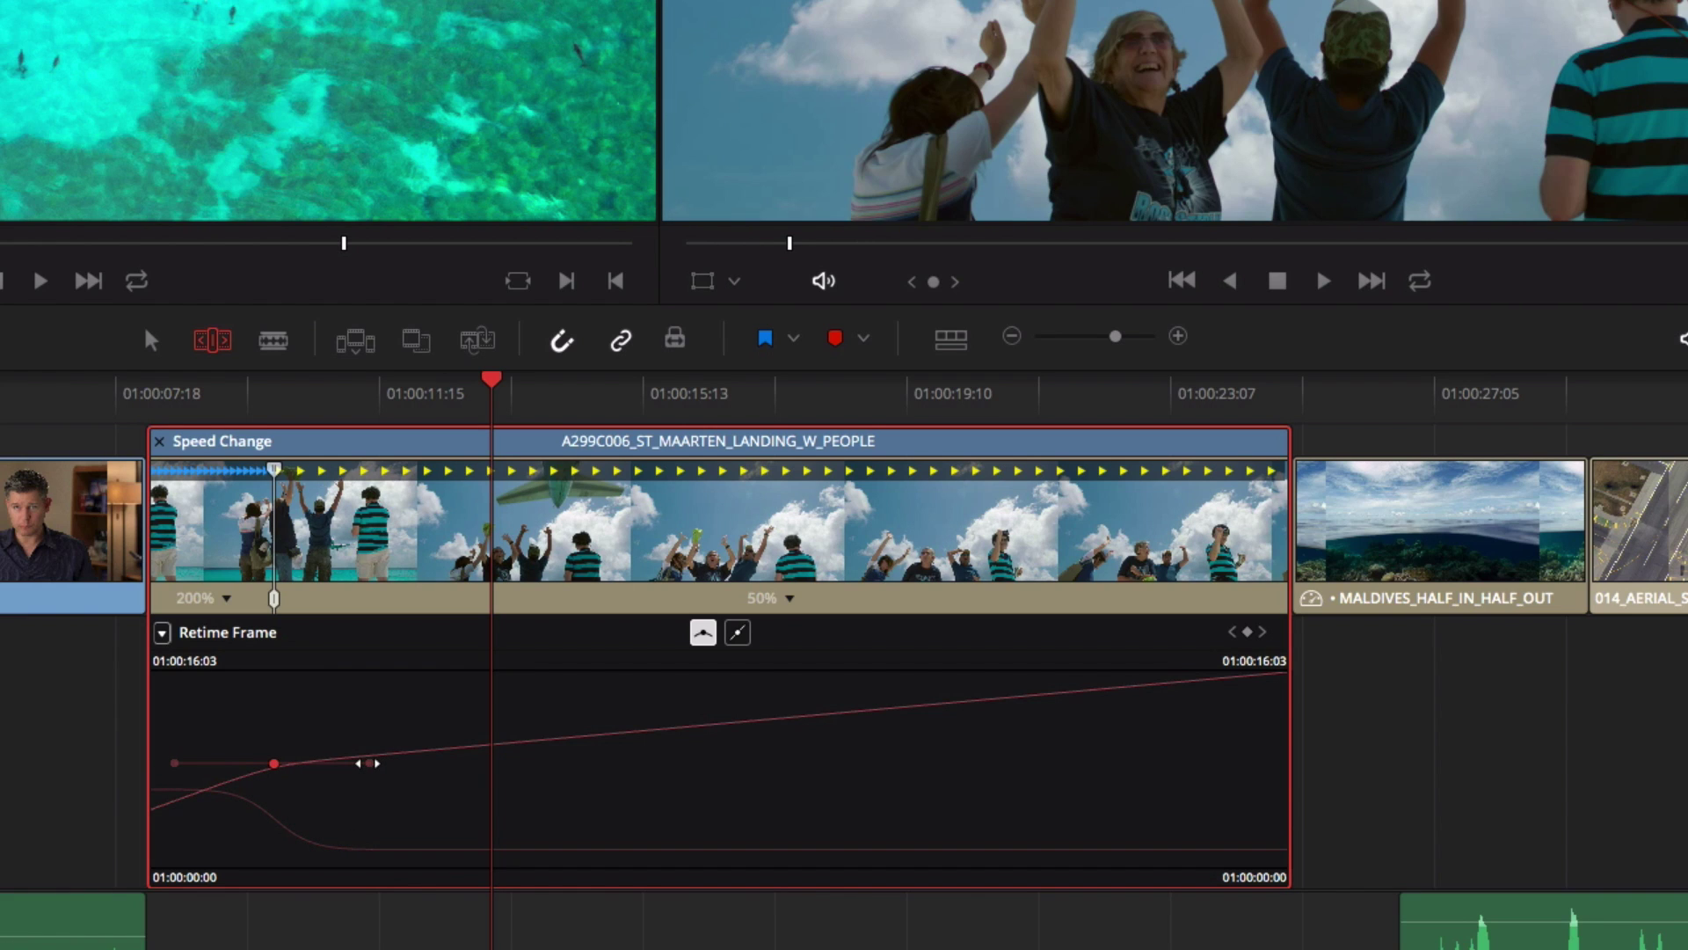
pyautogui.moveTo(545, 839); pyautogui.dragTo(546, 840)
pyautogui.moveTo(205, 789); pyautogui.dragTo(199, 765)
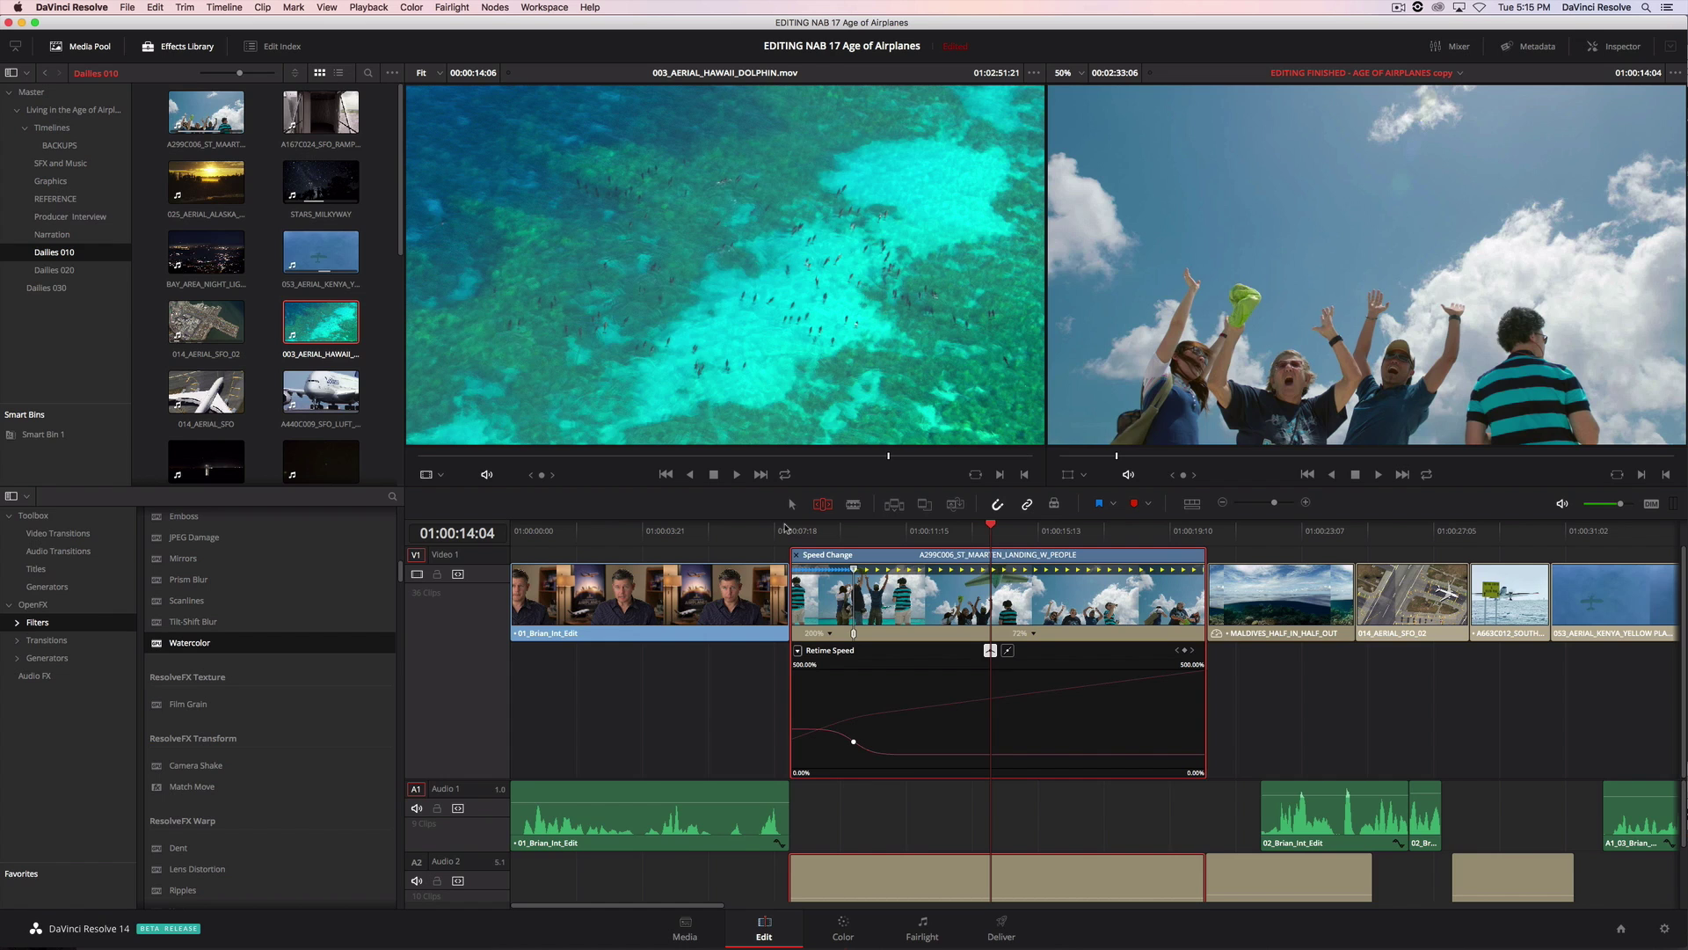
# - Load BAY_AREA_NIGHT_LIGHTS, list media pool clips with their markers, and grab 014_AERIAL_SFO's 'Good range to use' section
pyautogui.doubleClick(209, 263)
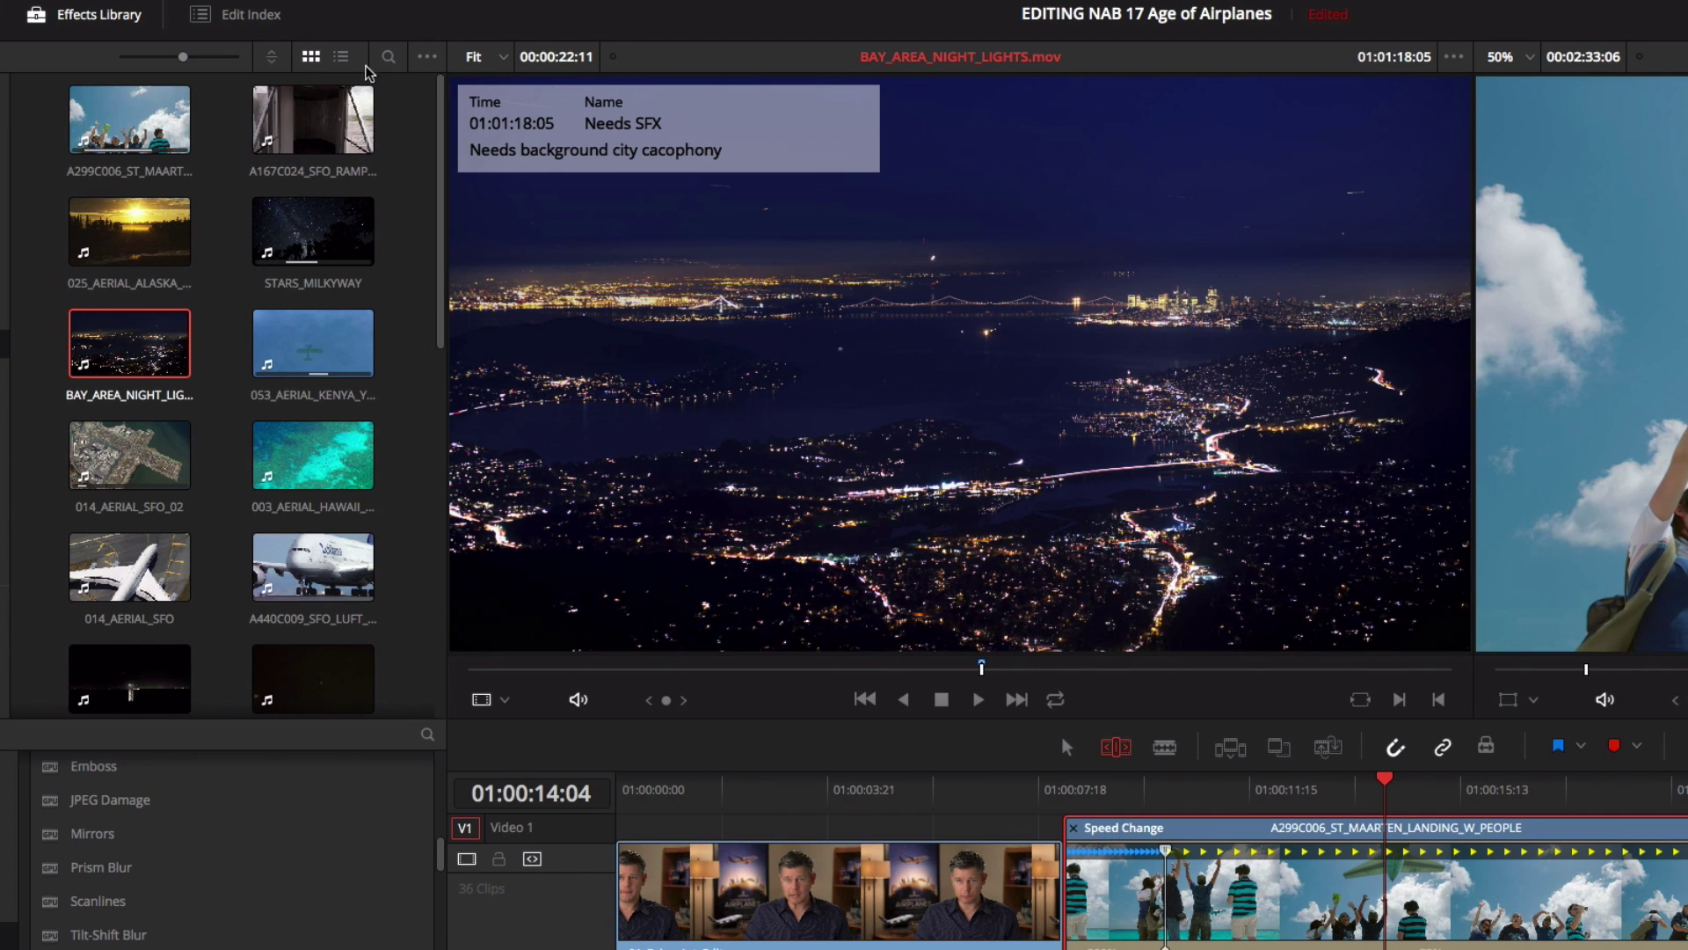
pyautogui.click(341, 58)
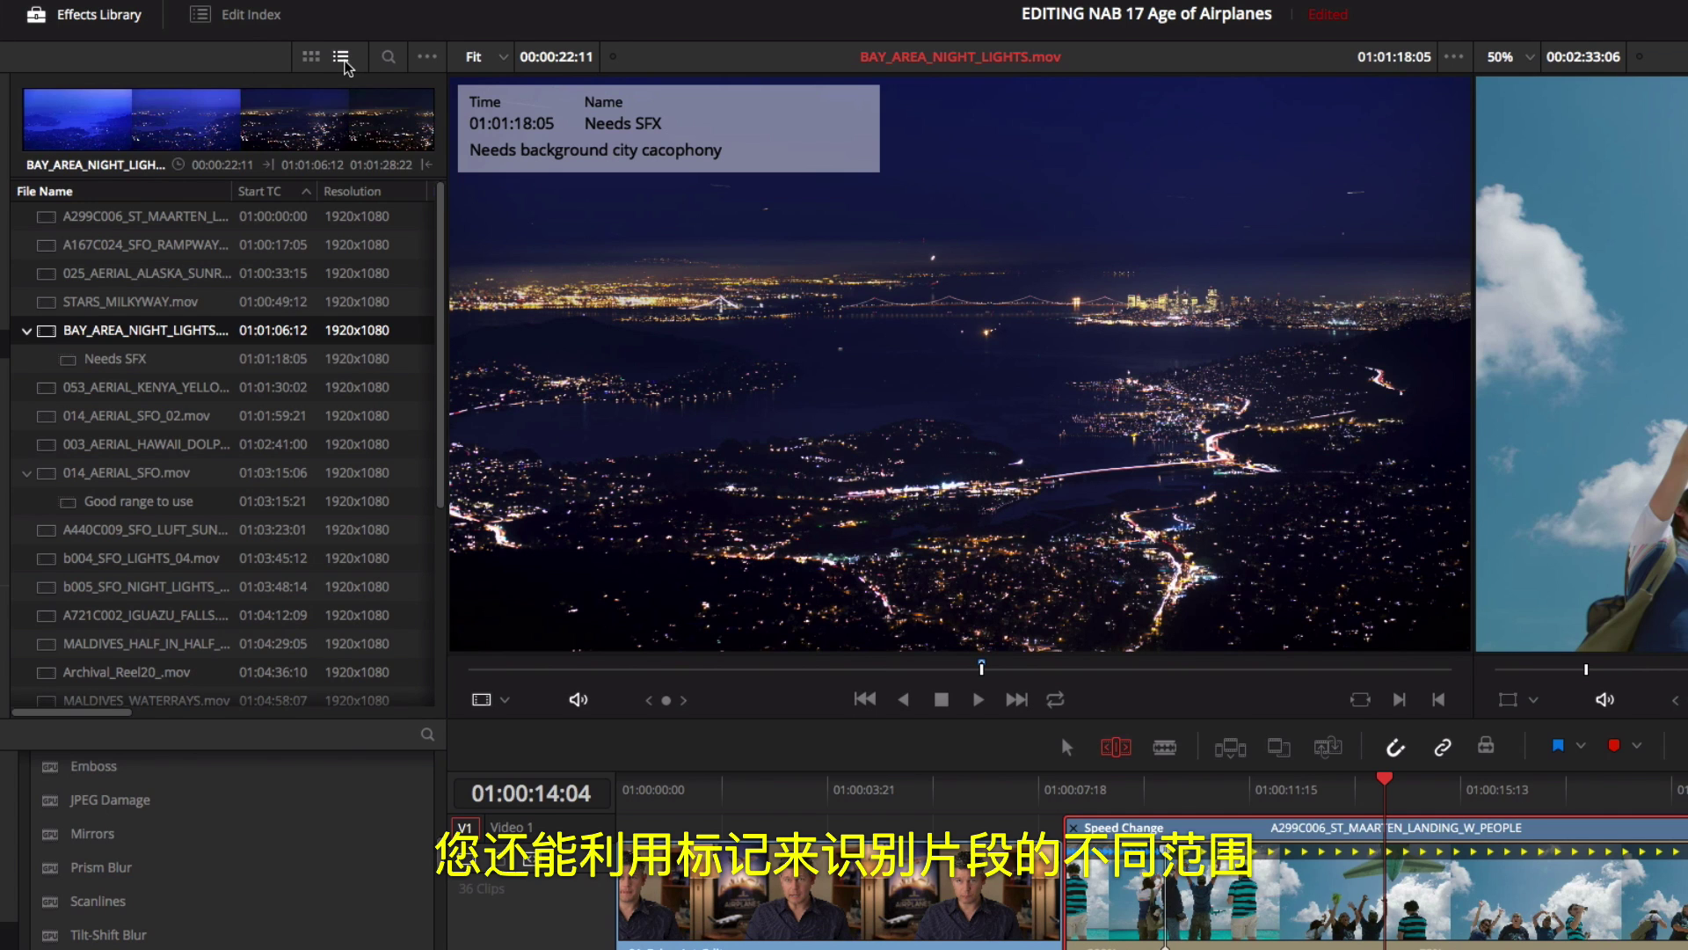
pyautogui.click(178, 361)
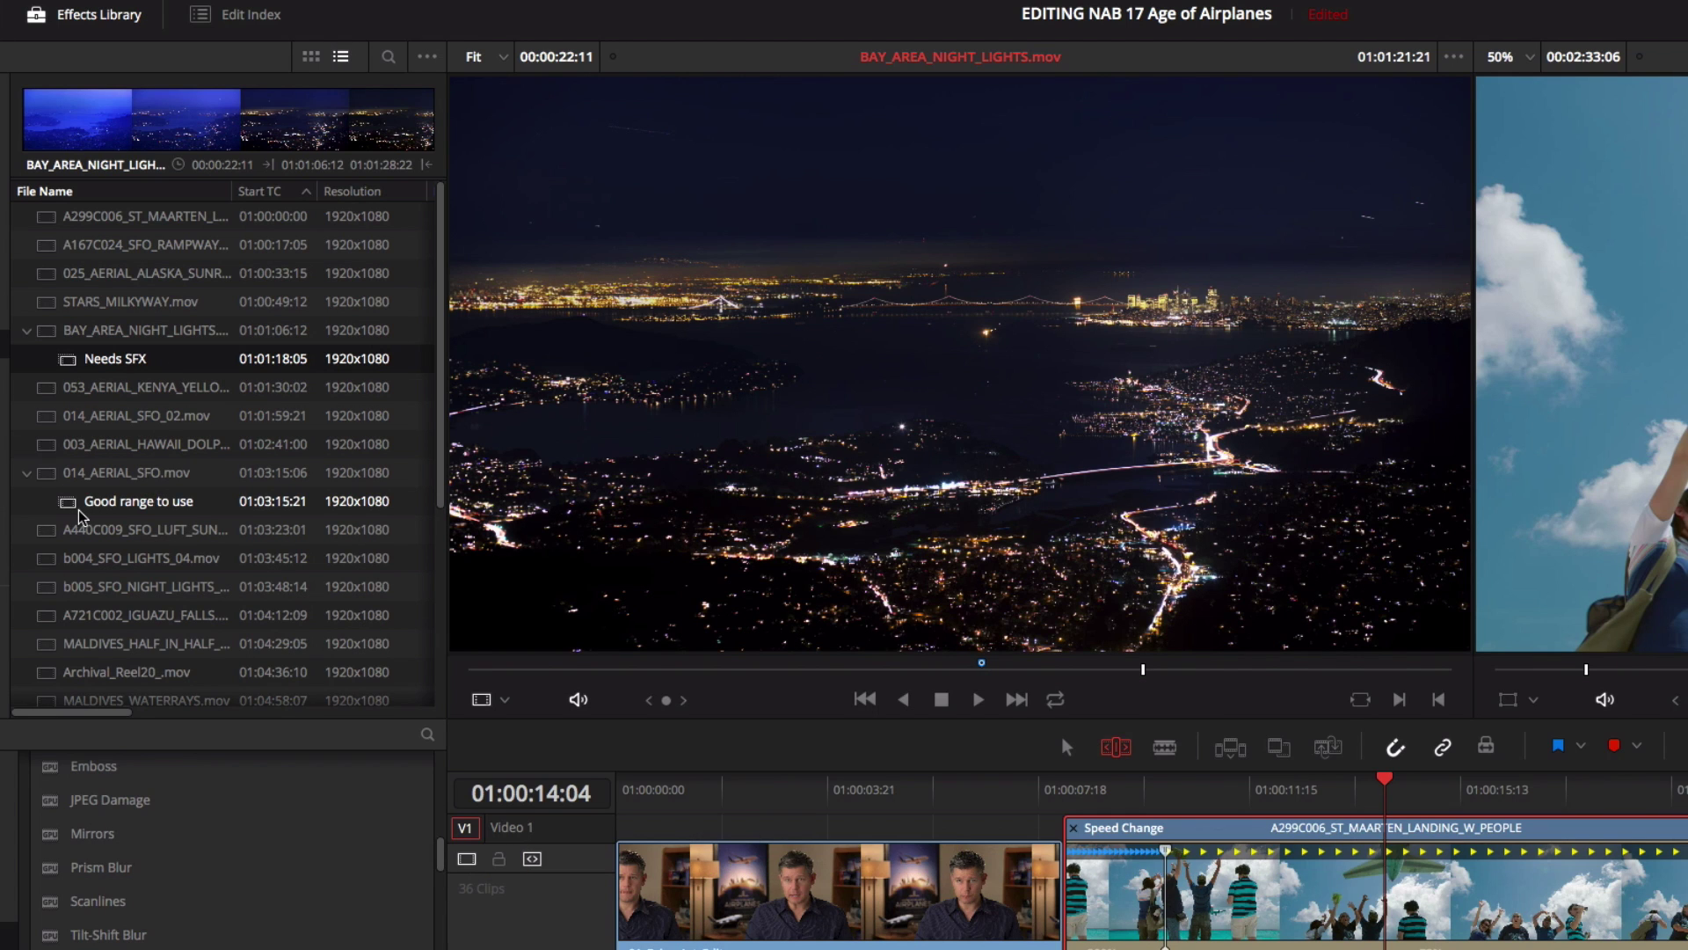
pyautogui.moveTo(70, 507); pyautogui.dragTo(251, 538)
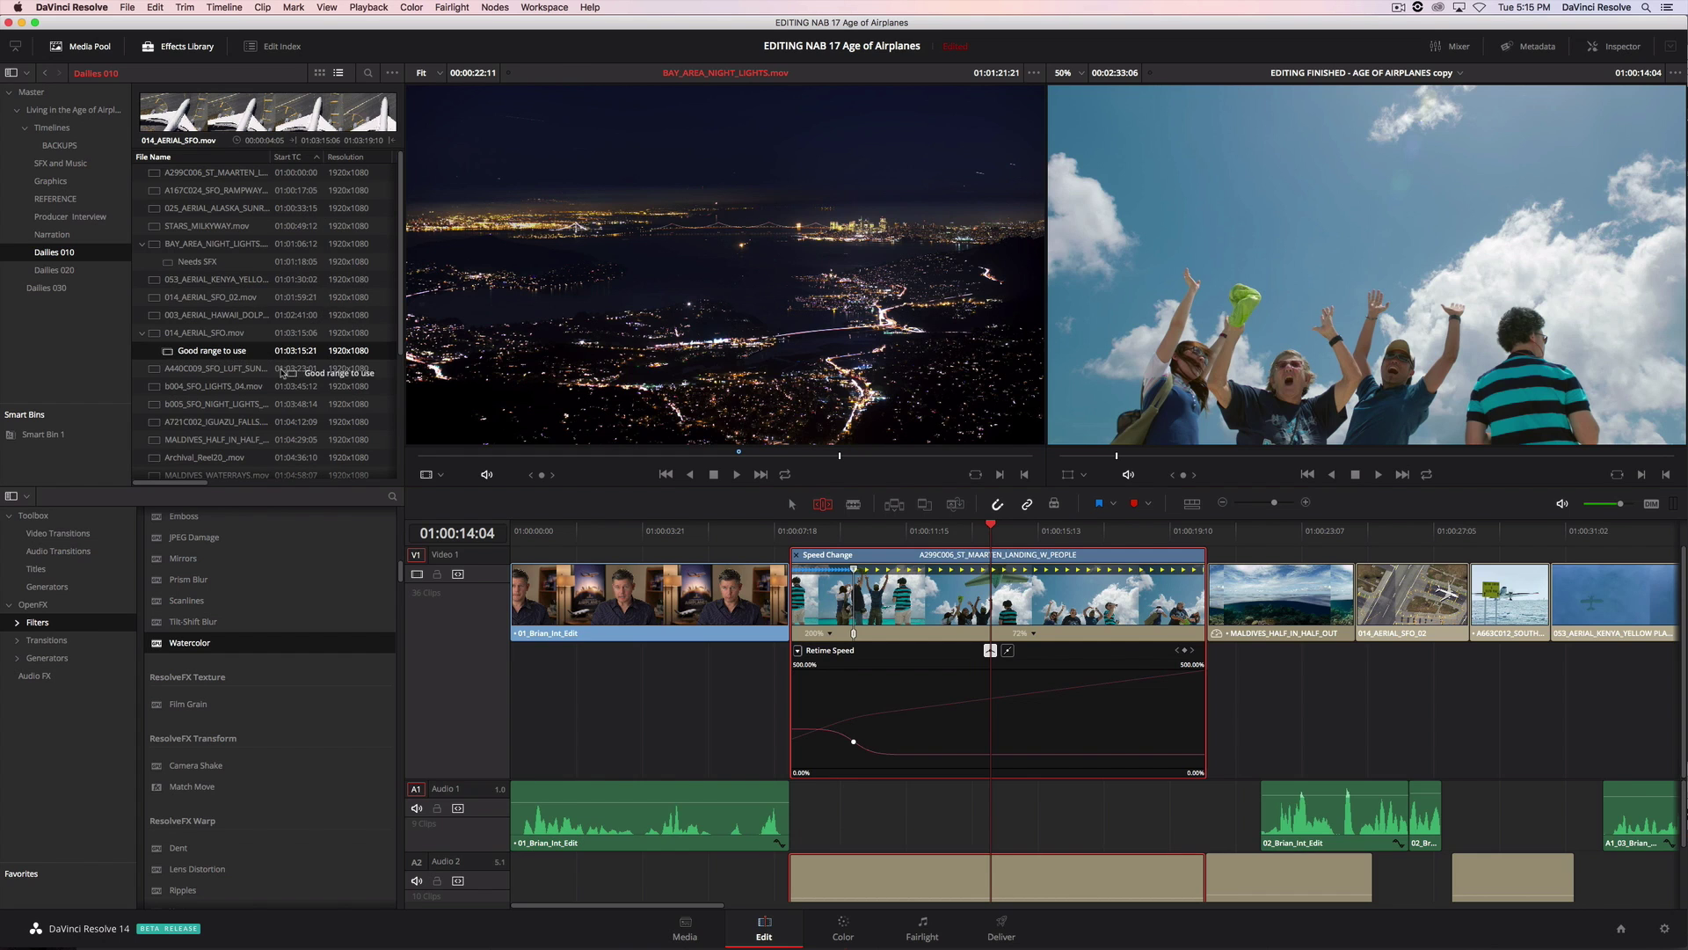
# - Drop the 'Good range to use' 014_AERIAL_SFO section onto the timeline and play back the edit
pyautogui.moveTo(1245, 520)
pyautogui.mouseDown()
pyautogui.moveTo(1319, 580)
pyautogui.moveTo(1454, 589)
pyautogui.mouseUp()
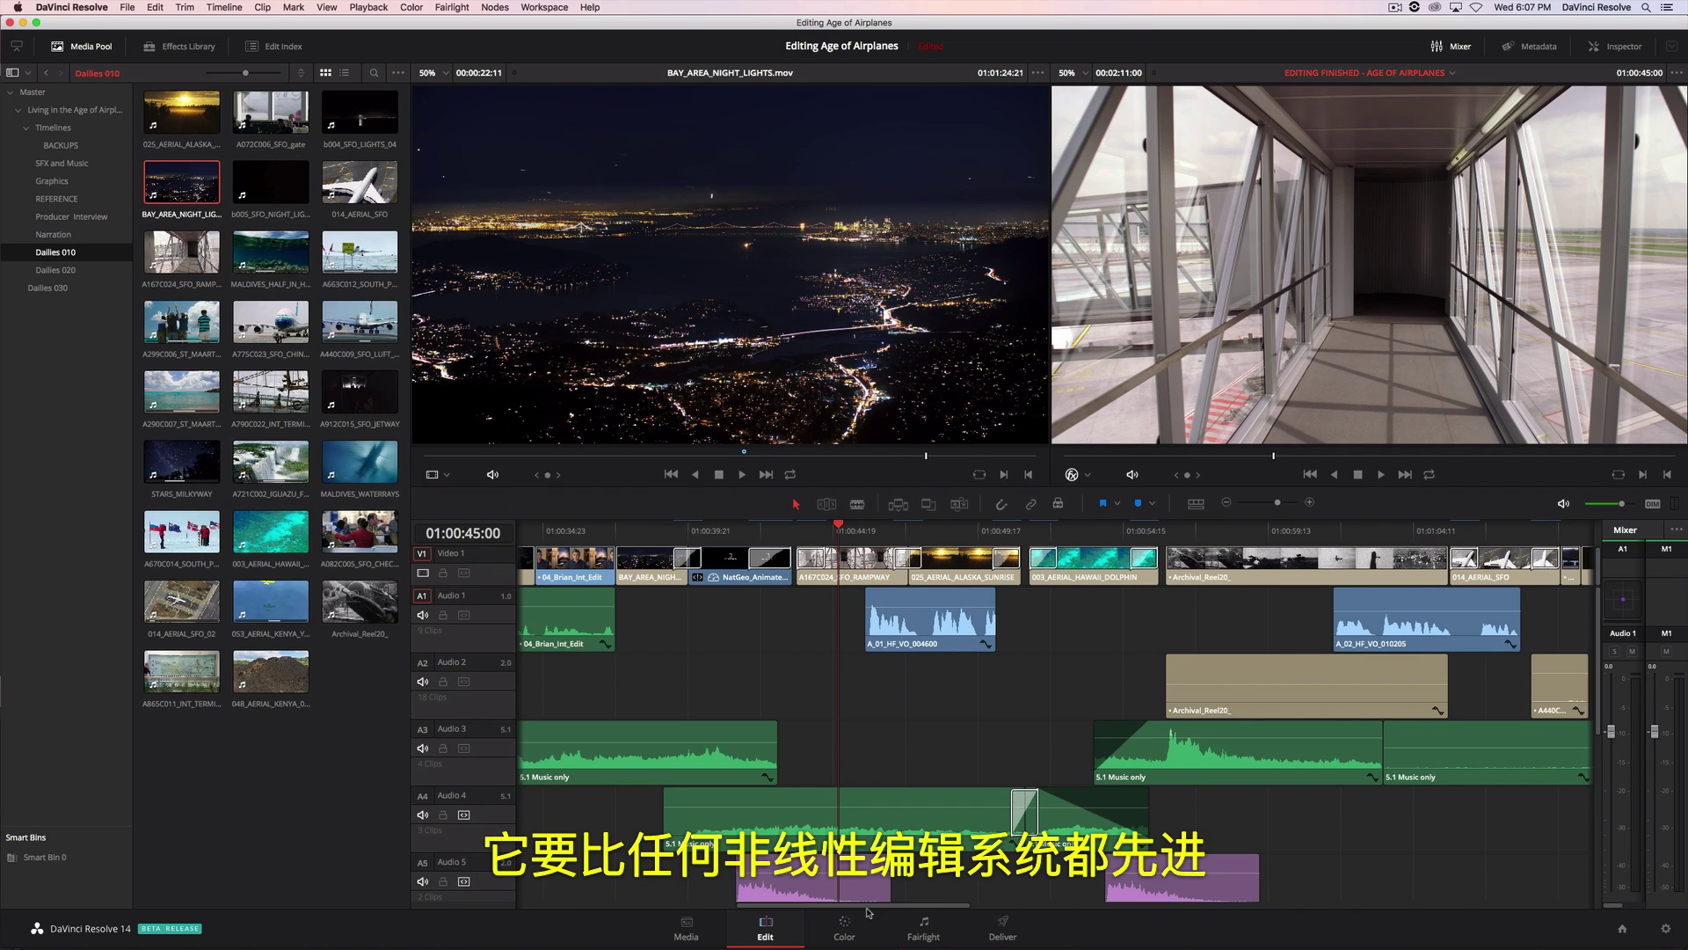
pyautogui.press('space')
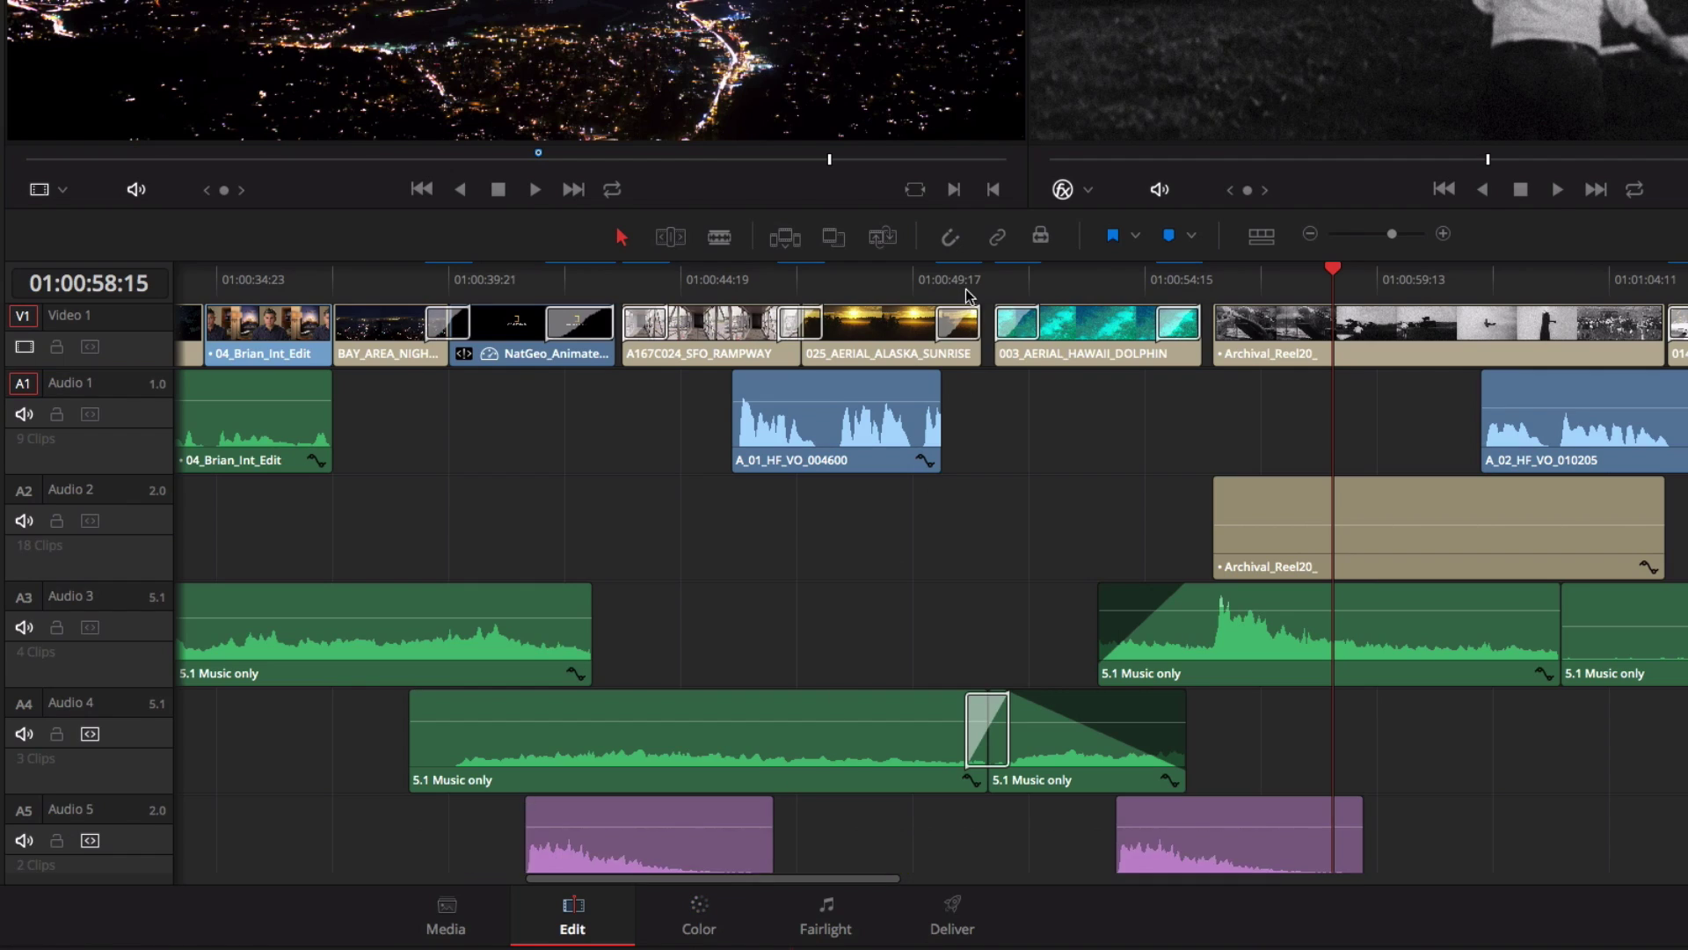
# - Extend A_01_HF_VO_004600's end to the playhead at 01:00:50:20 and adjust Archival_Reel20_ volume
pyautogui.click(966, 280)
pyautogui.click(1443, 234)
pyautogui.click(1443, 234)
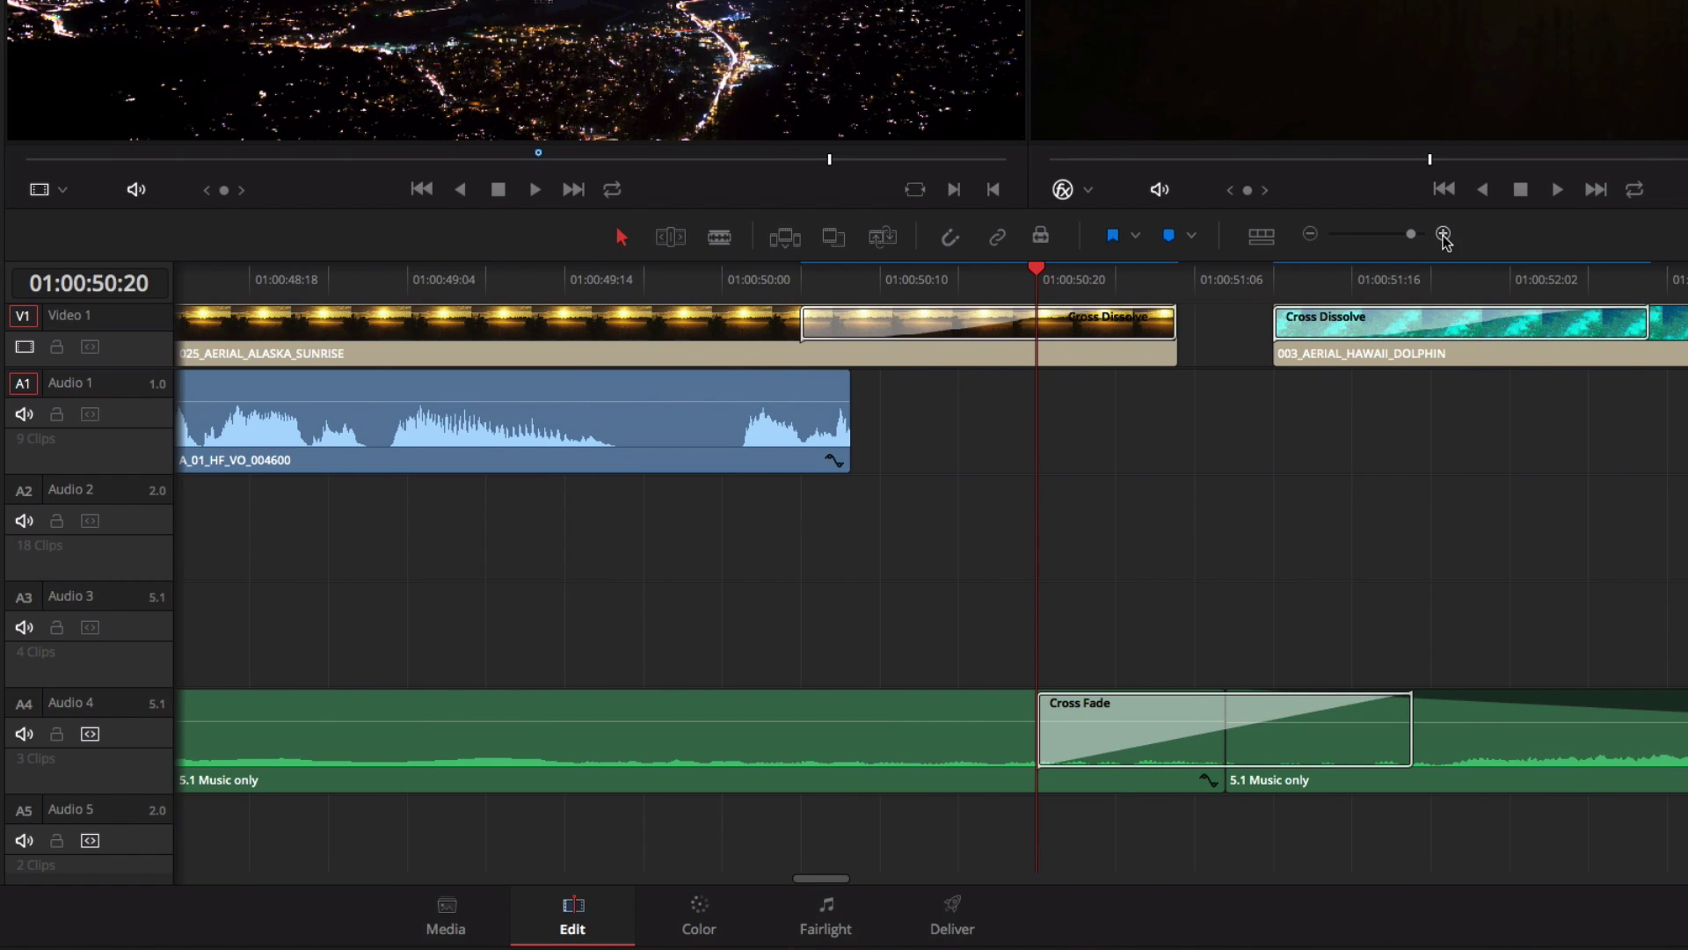
pyautogui.moveTo(850, 429); pyautogui.dragTo(1018, 426)
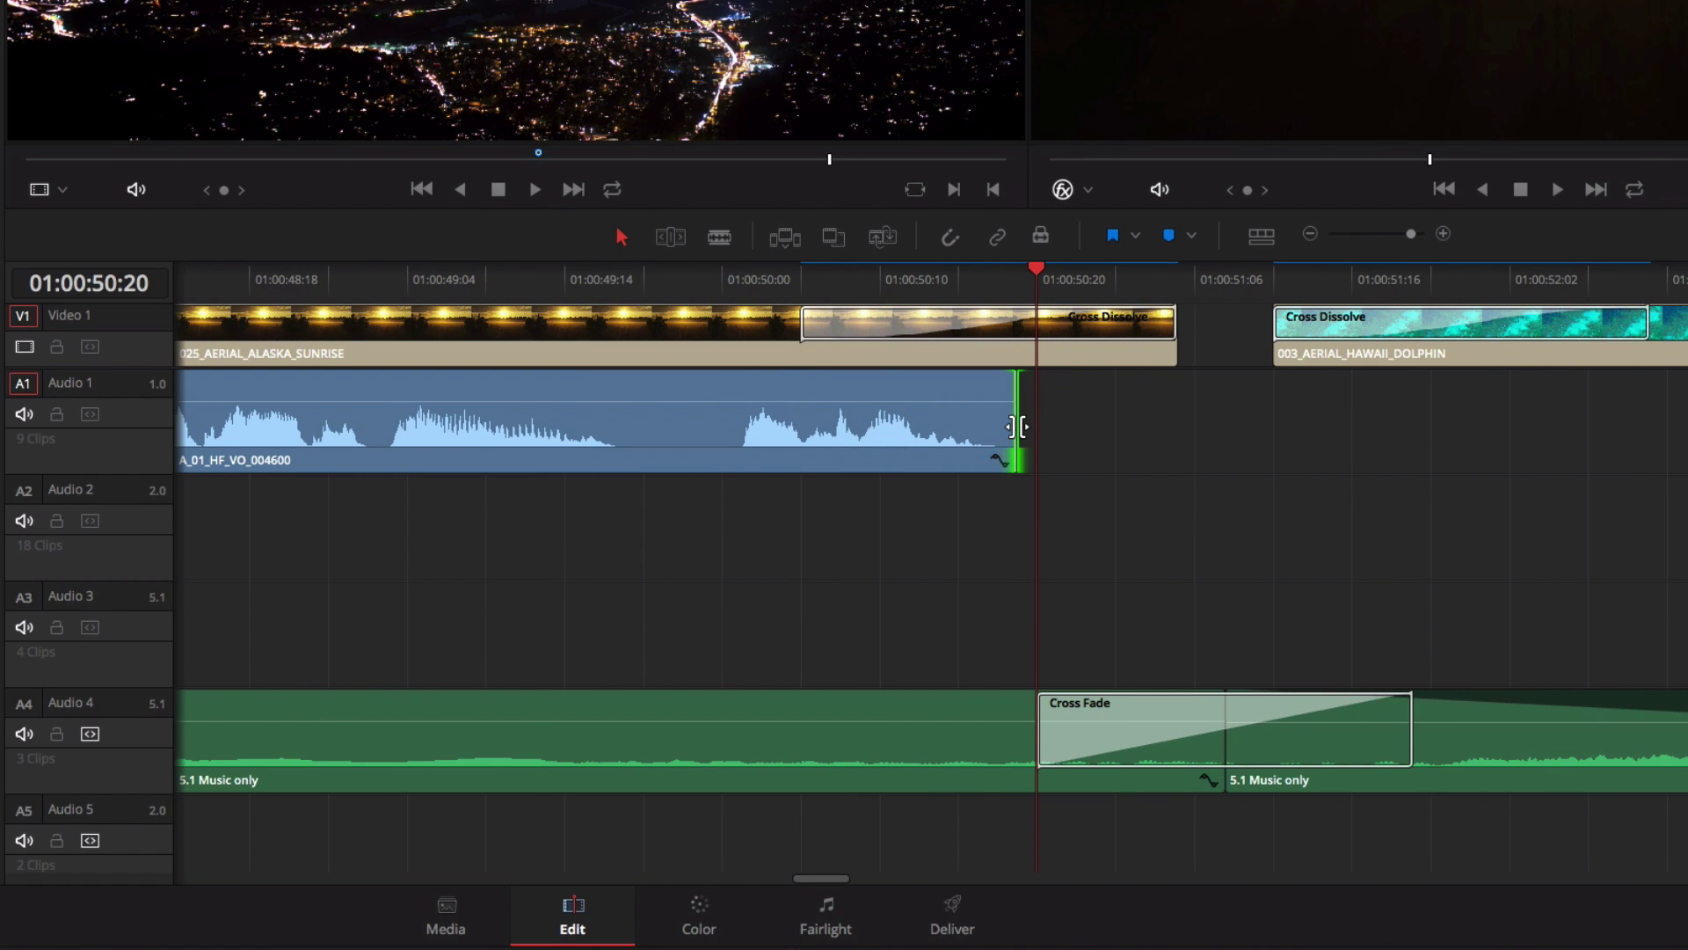
pyautogui.click(1310, 234)
pyautogui.click(1310, 234)
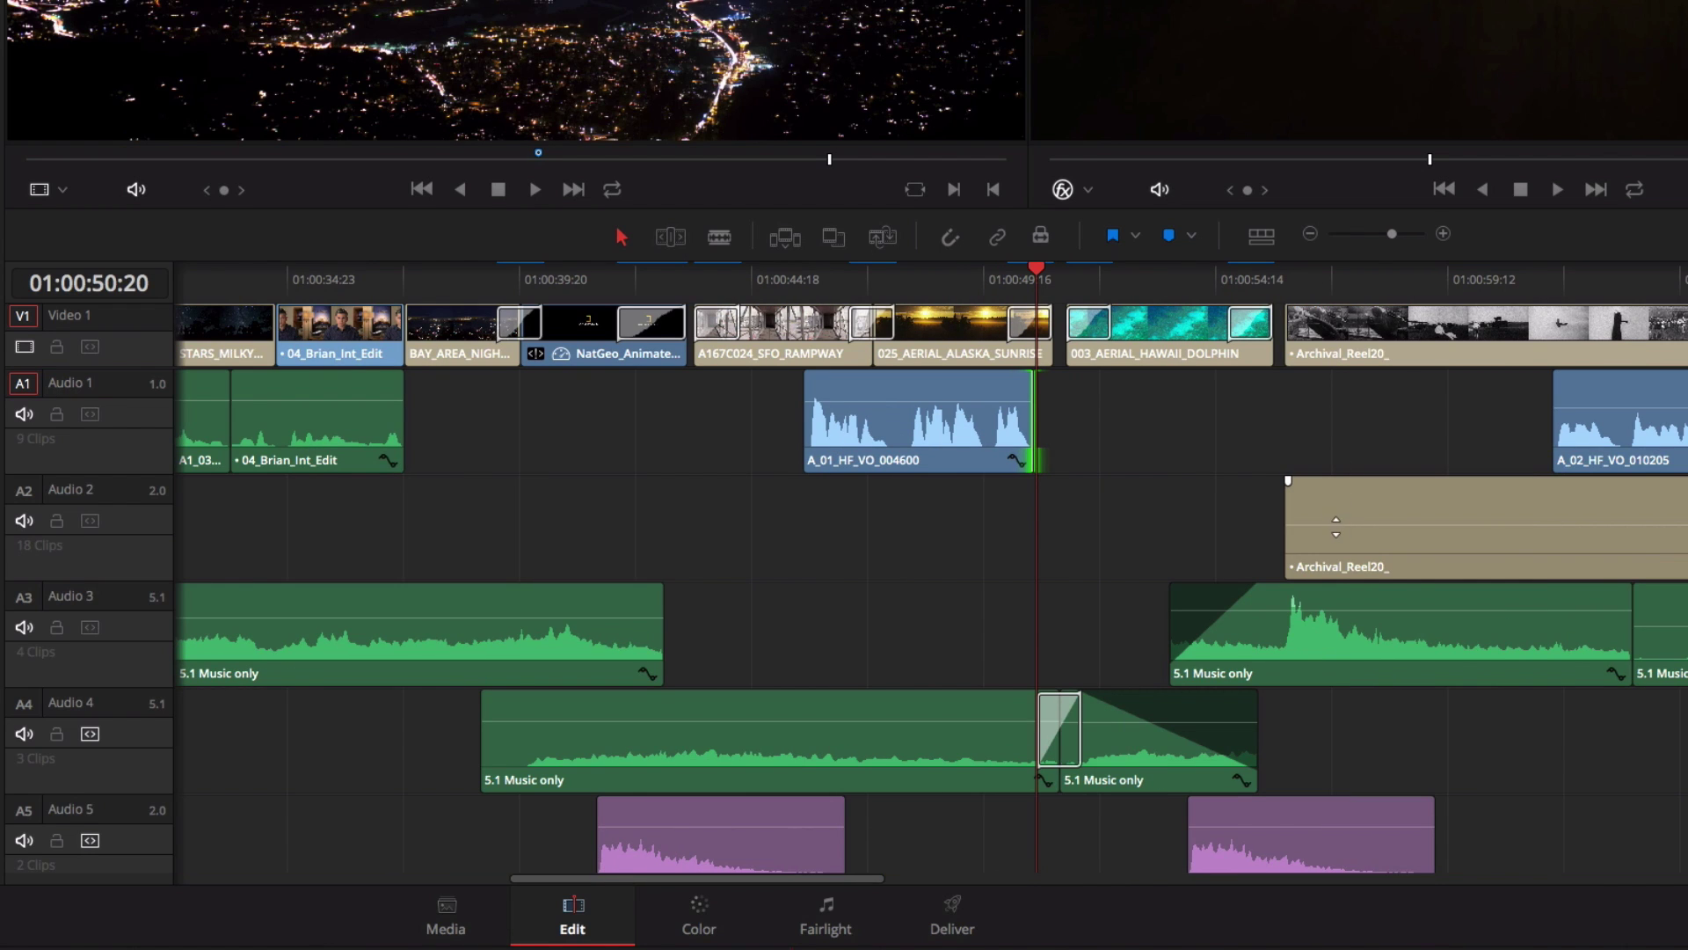
pyautogui.moveTo(1339, 503); pyautogui.dragTo(1331, 499)
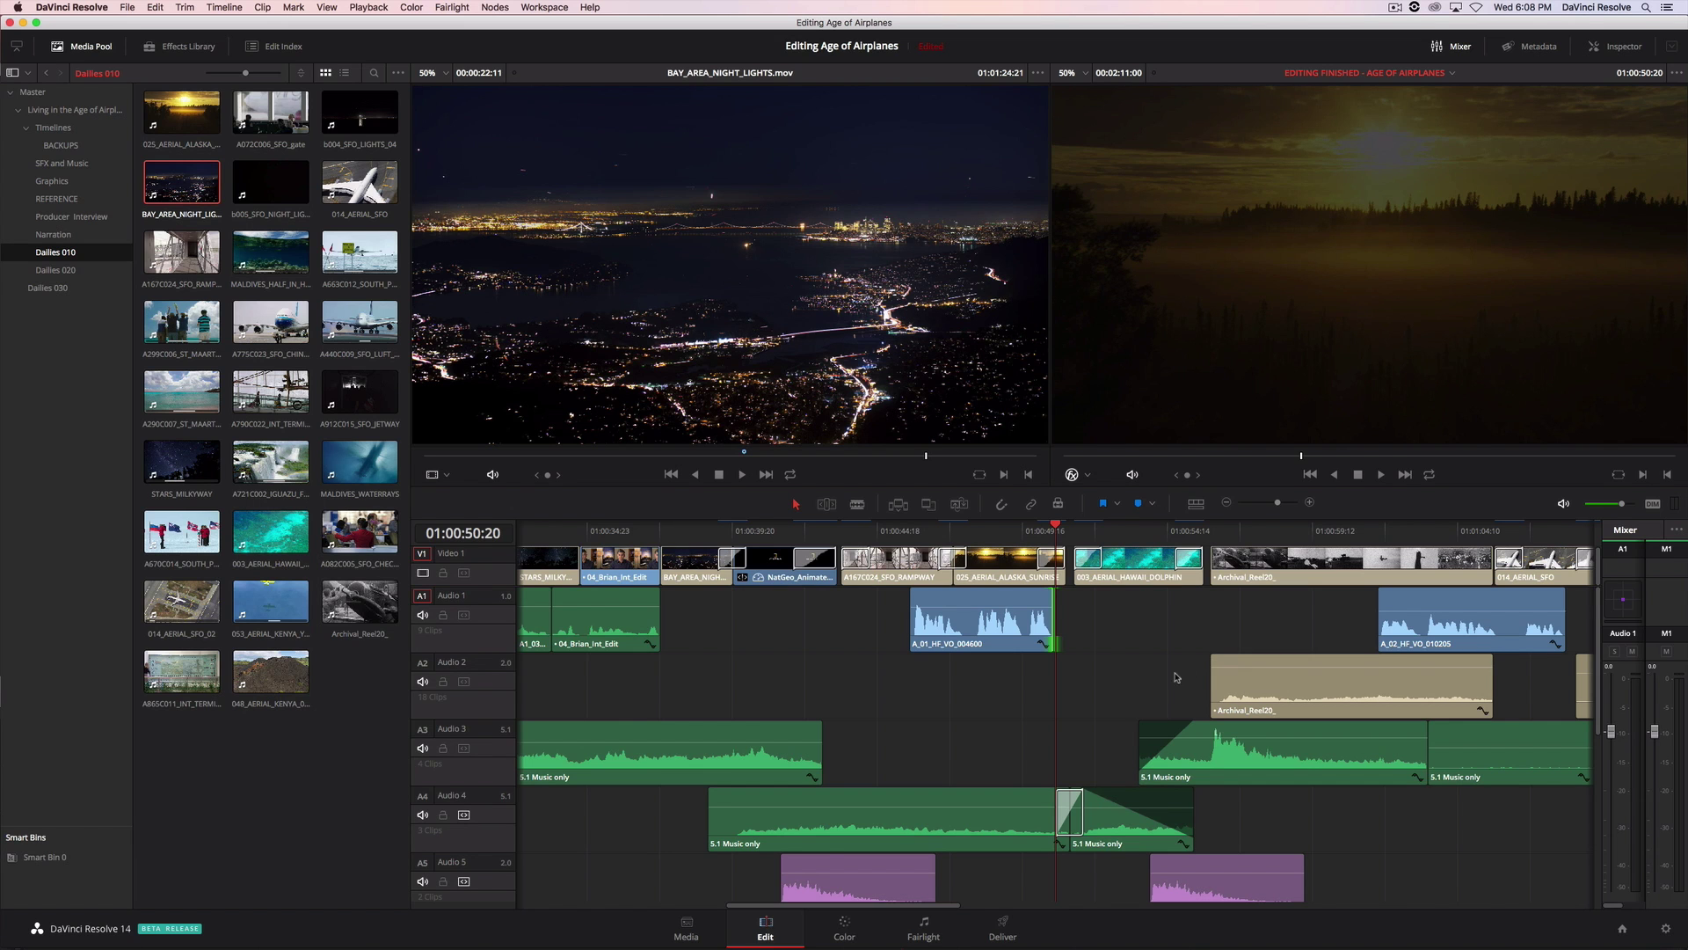
# - Play from the jetway shot and widen the mixer to show Audio 1 through Audio 6
pyautogui.click(909, 532)
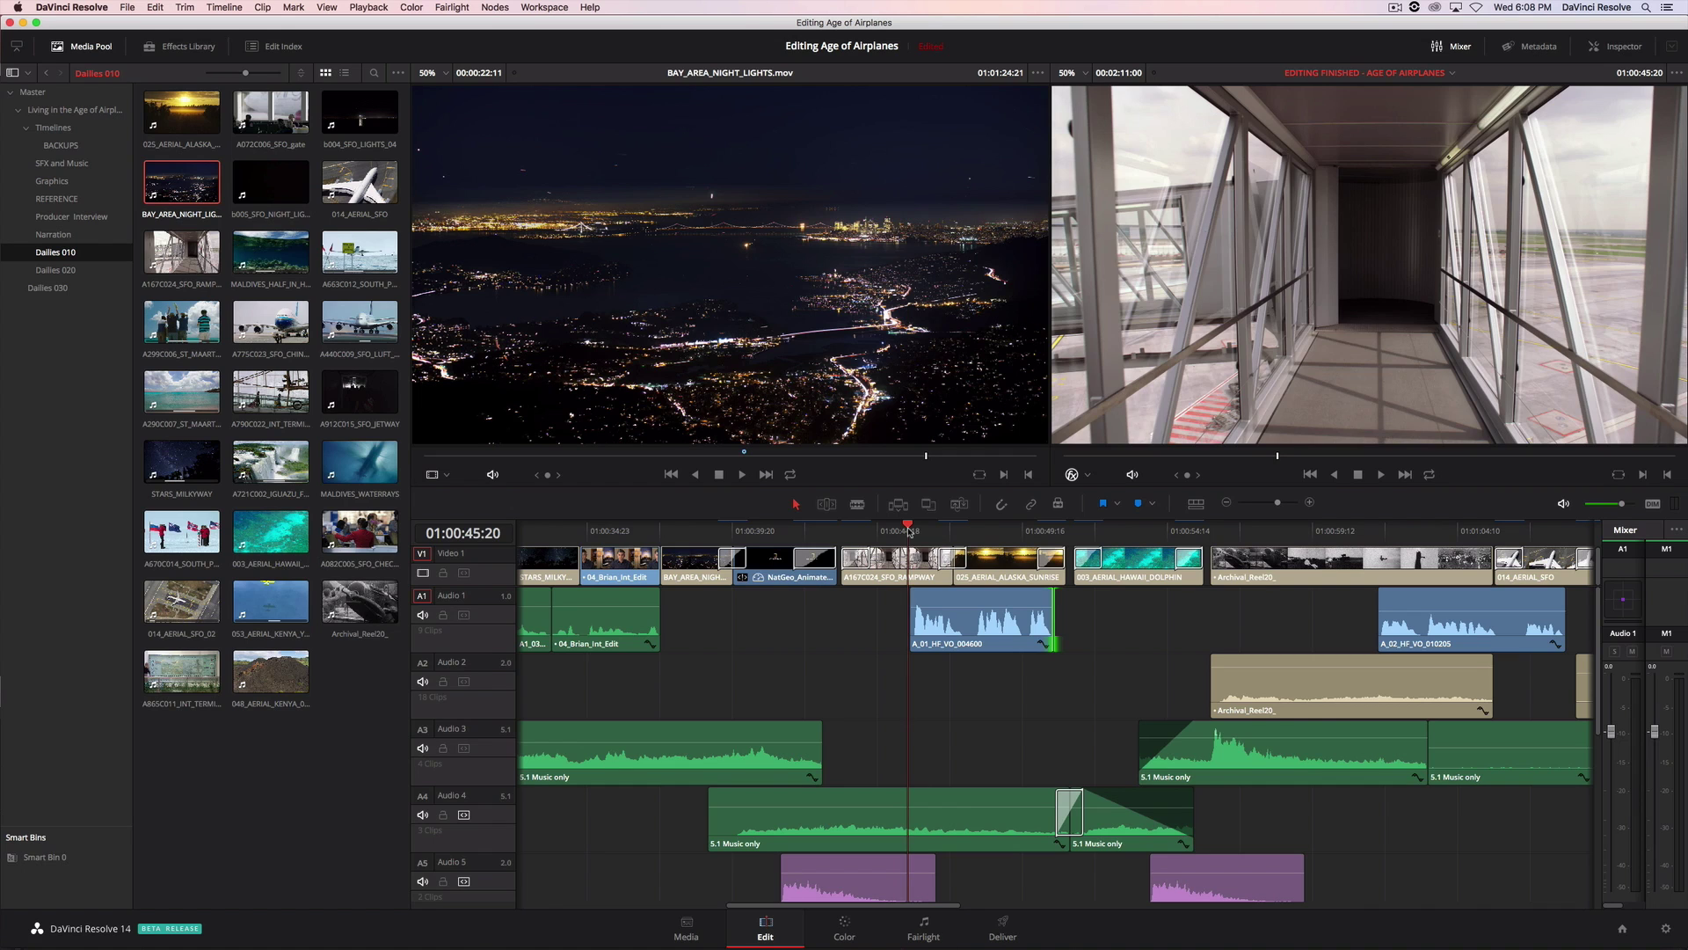
pyautogui.press('space')
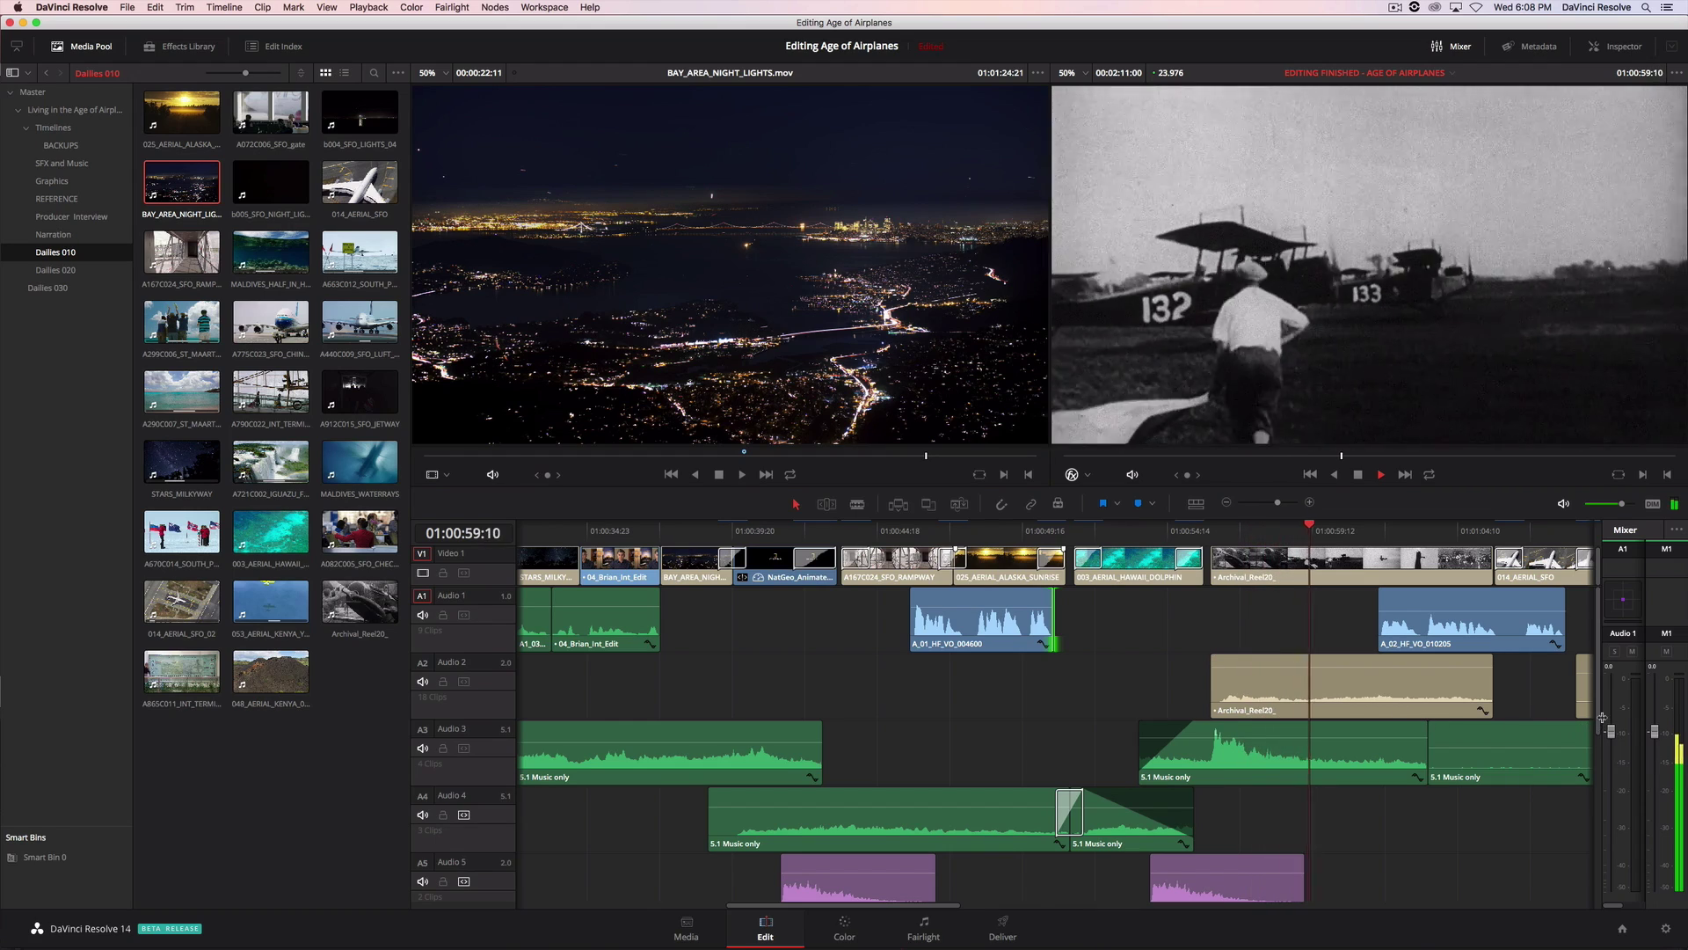
pyautogui.moveTo(1602, 717); pyautogui.dragTo(1358, 728)
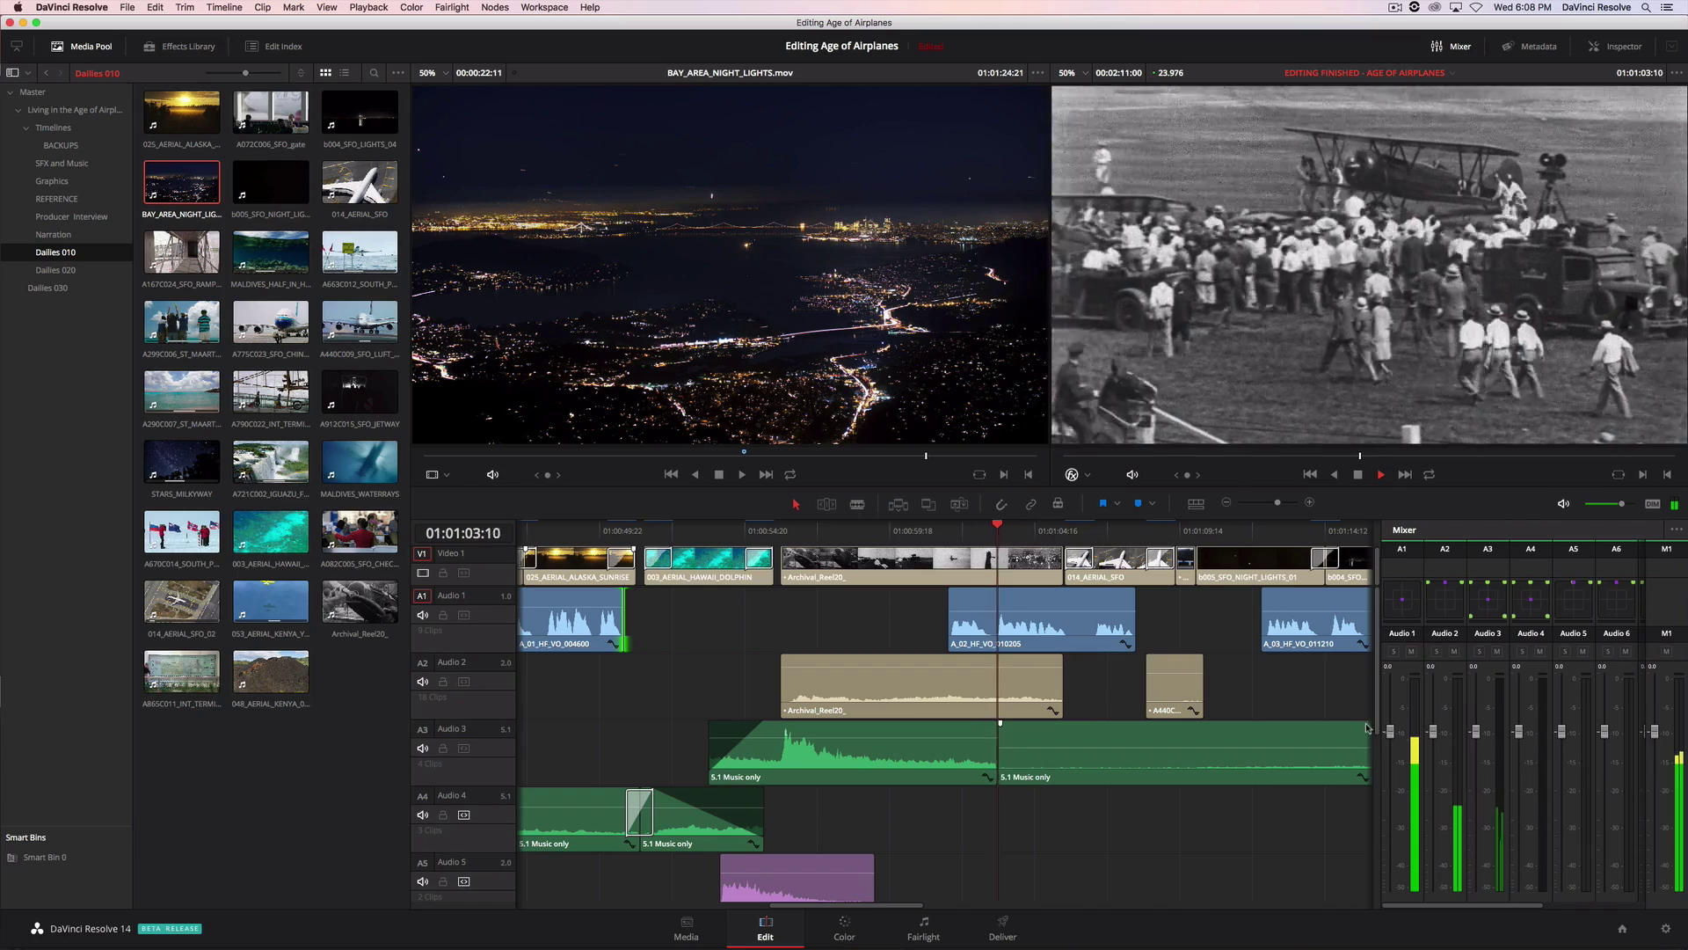
# - Drag Audio 3's surround pan position toward front-left in the Audio Pan window, then close it
pyautogui.doubleClick(1492, 605)
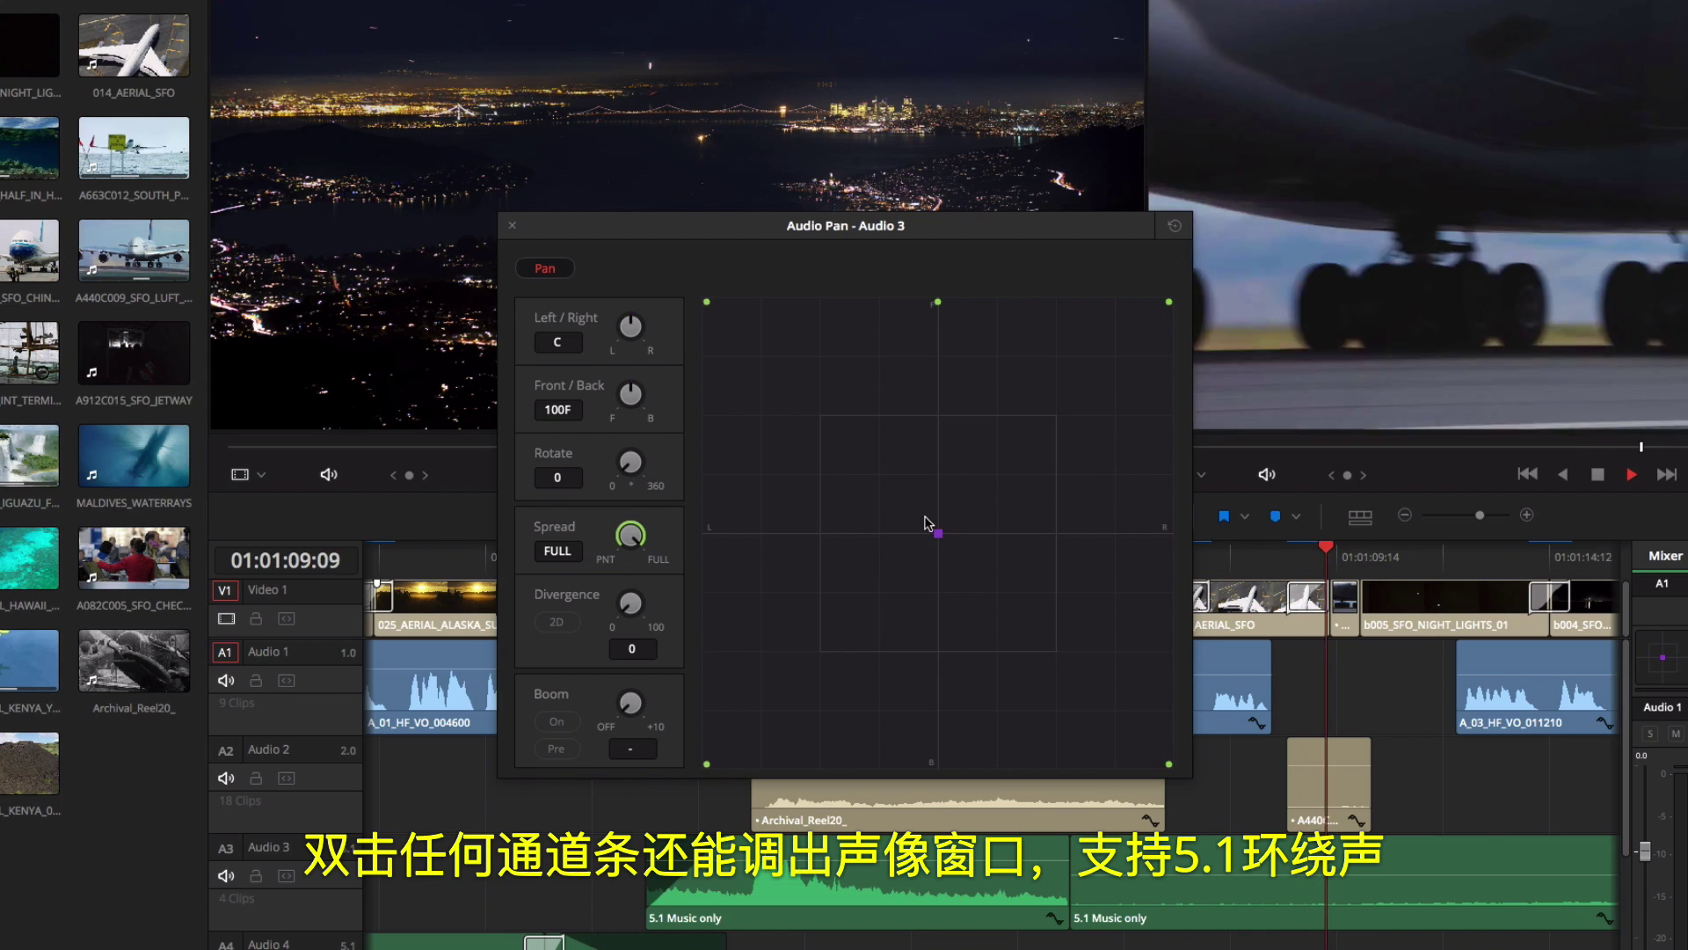
pyautogui.moveTo(938, 532); pyautogui.dragTo(863, 445)
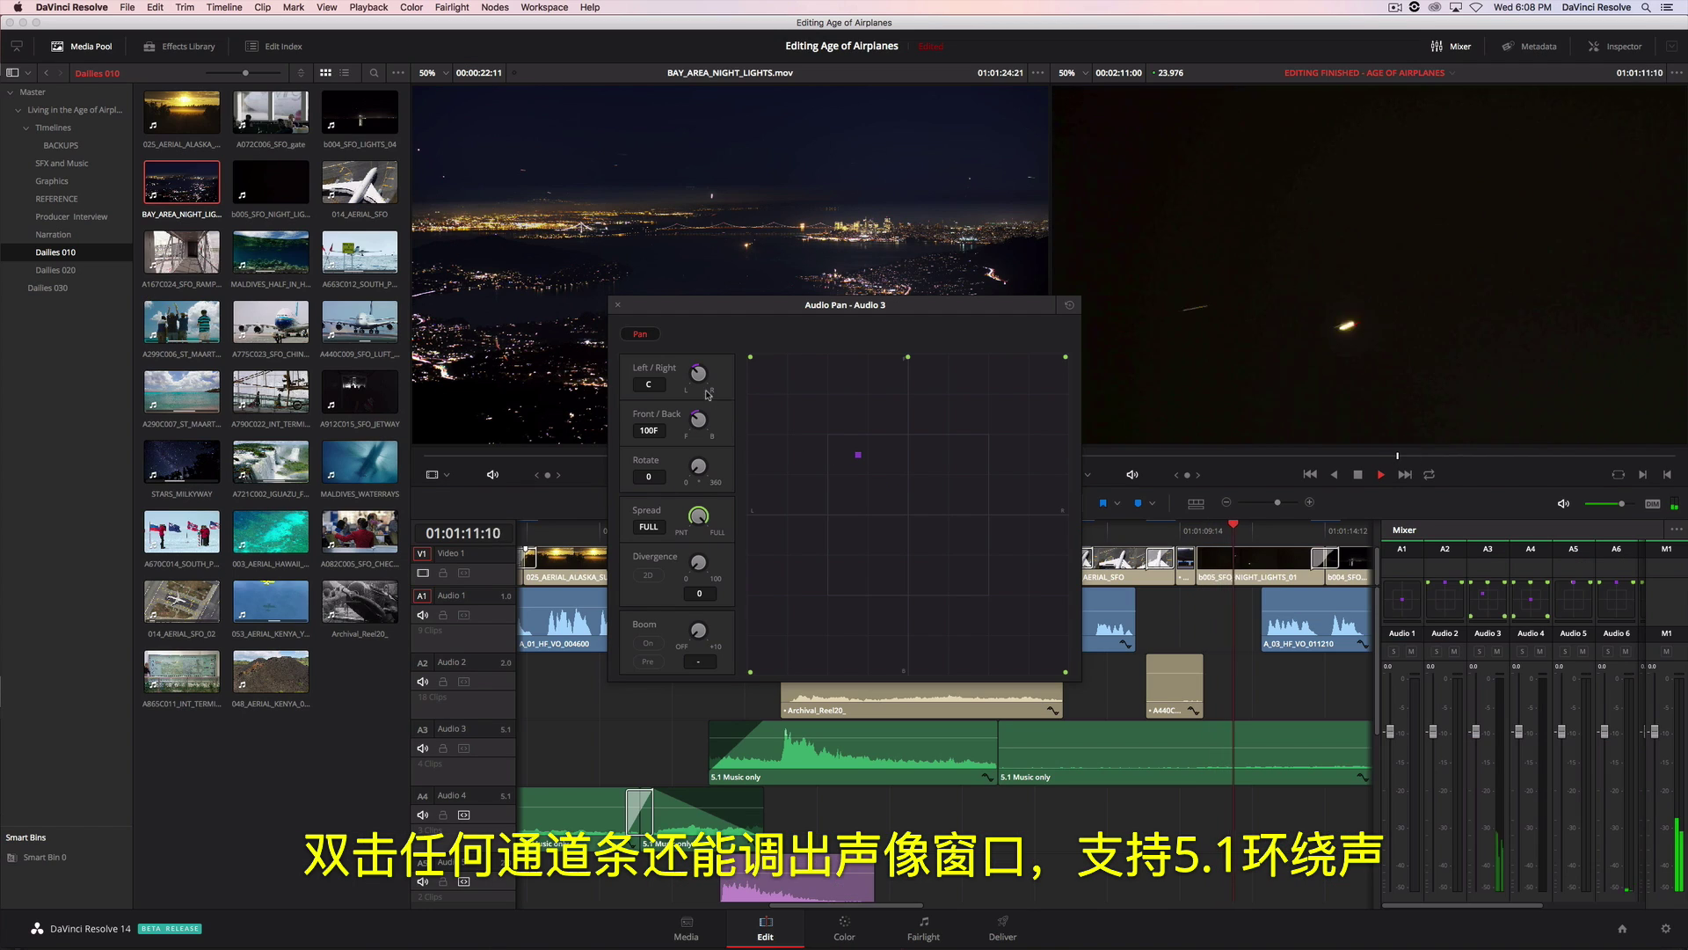
pyautogui.click(618, 306)
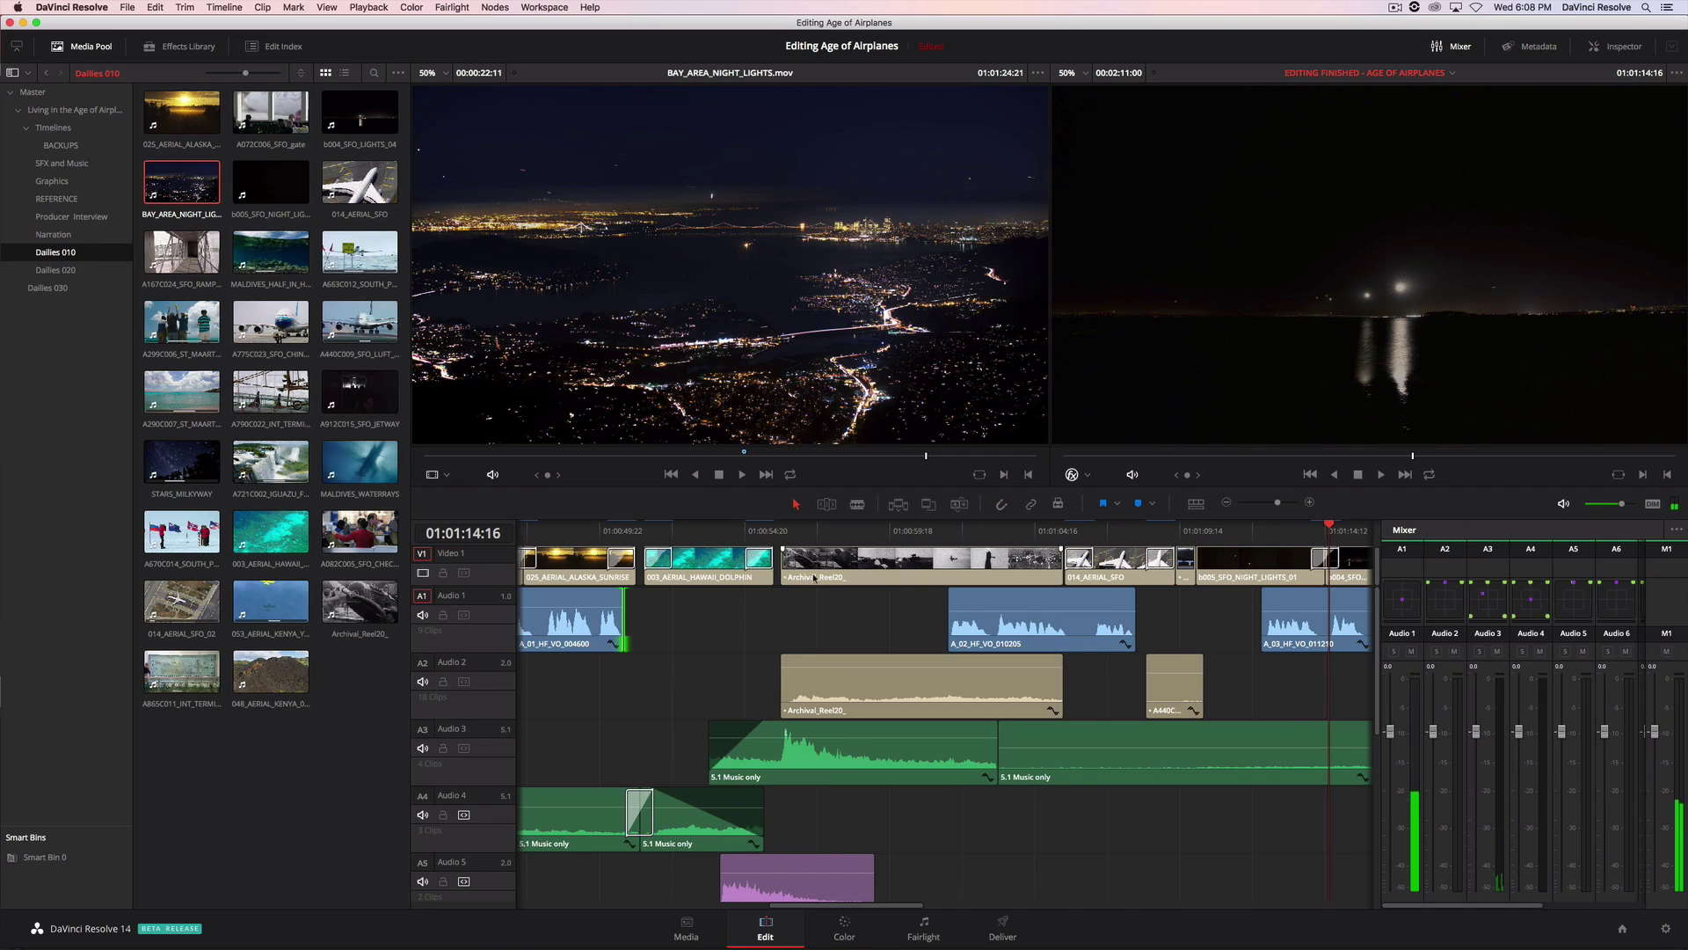
# - Boost Band 3 of the Archival_Reel20_ clip's Inspector equalizer to +1.5 dB at 3k51
pyautogui.click(907, 689)
pyautogui.click(1616, 47)
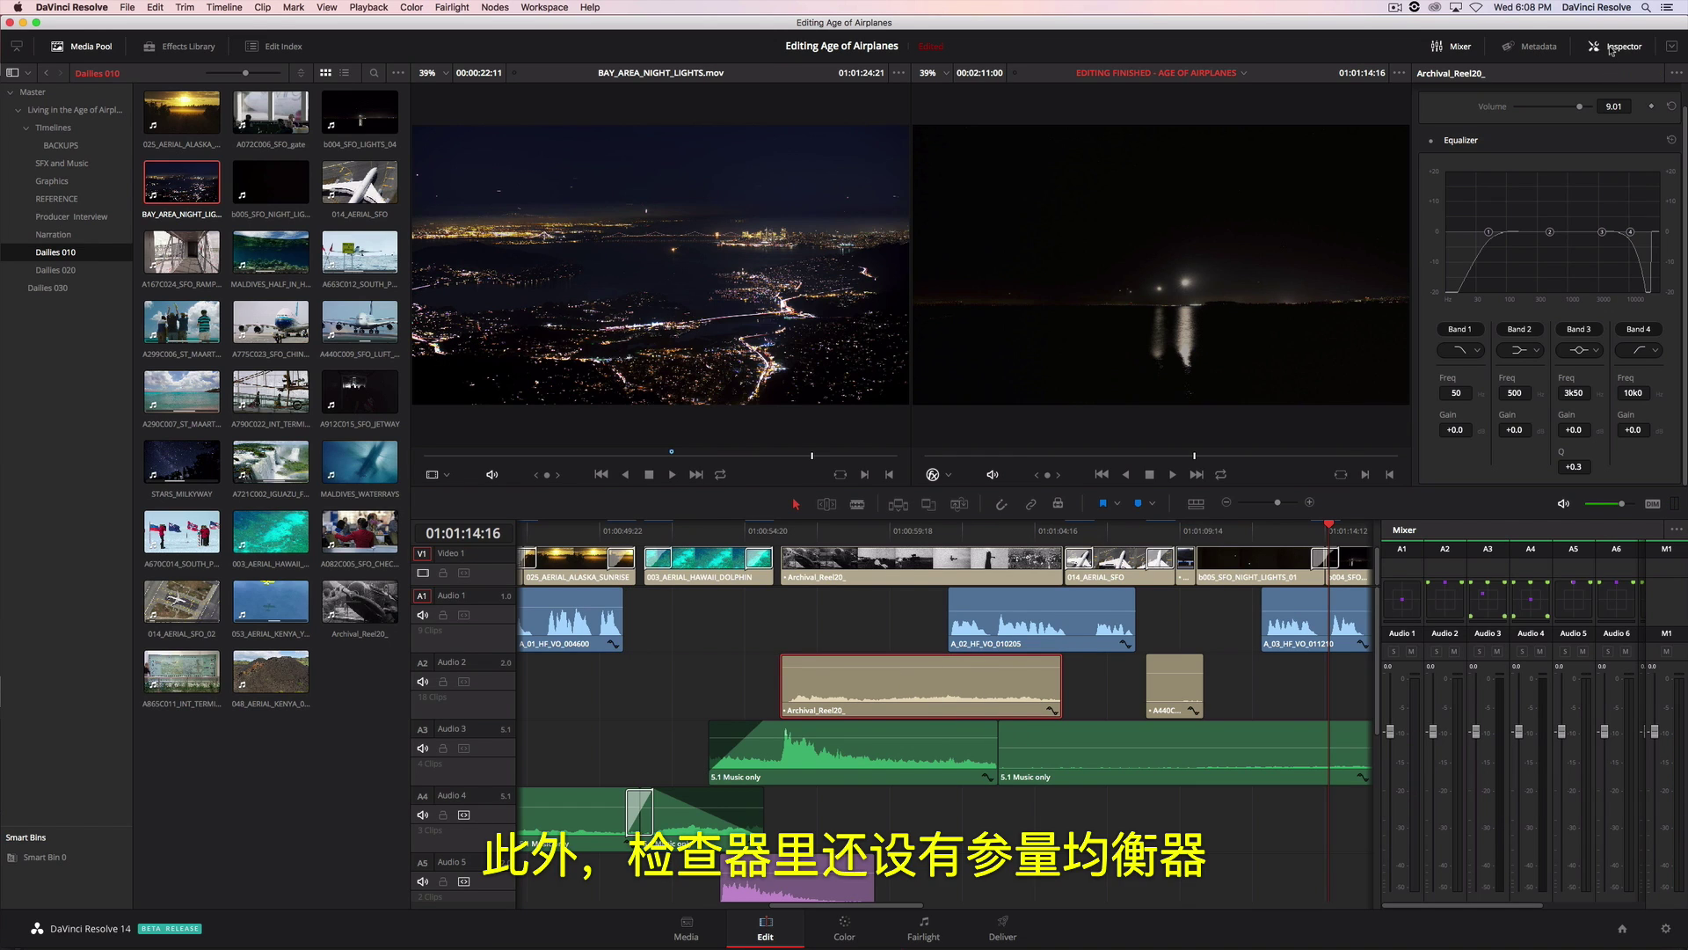
pyautogui.moveTo(1602, 231); pyautogui.dragTo(1602, 229)
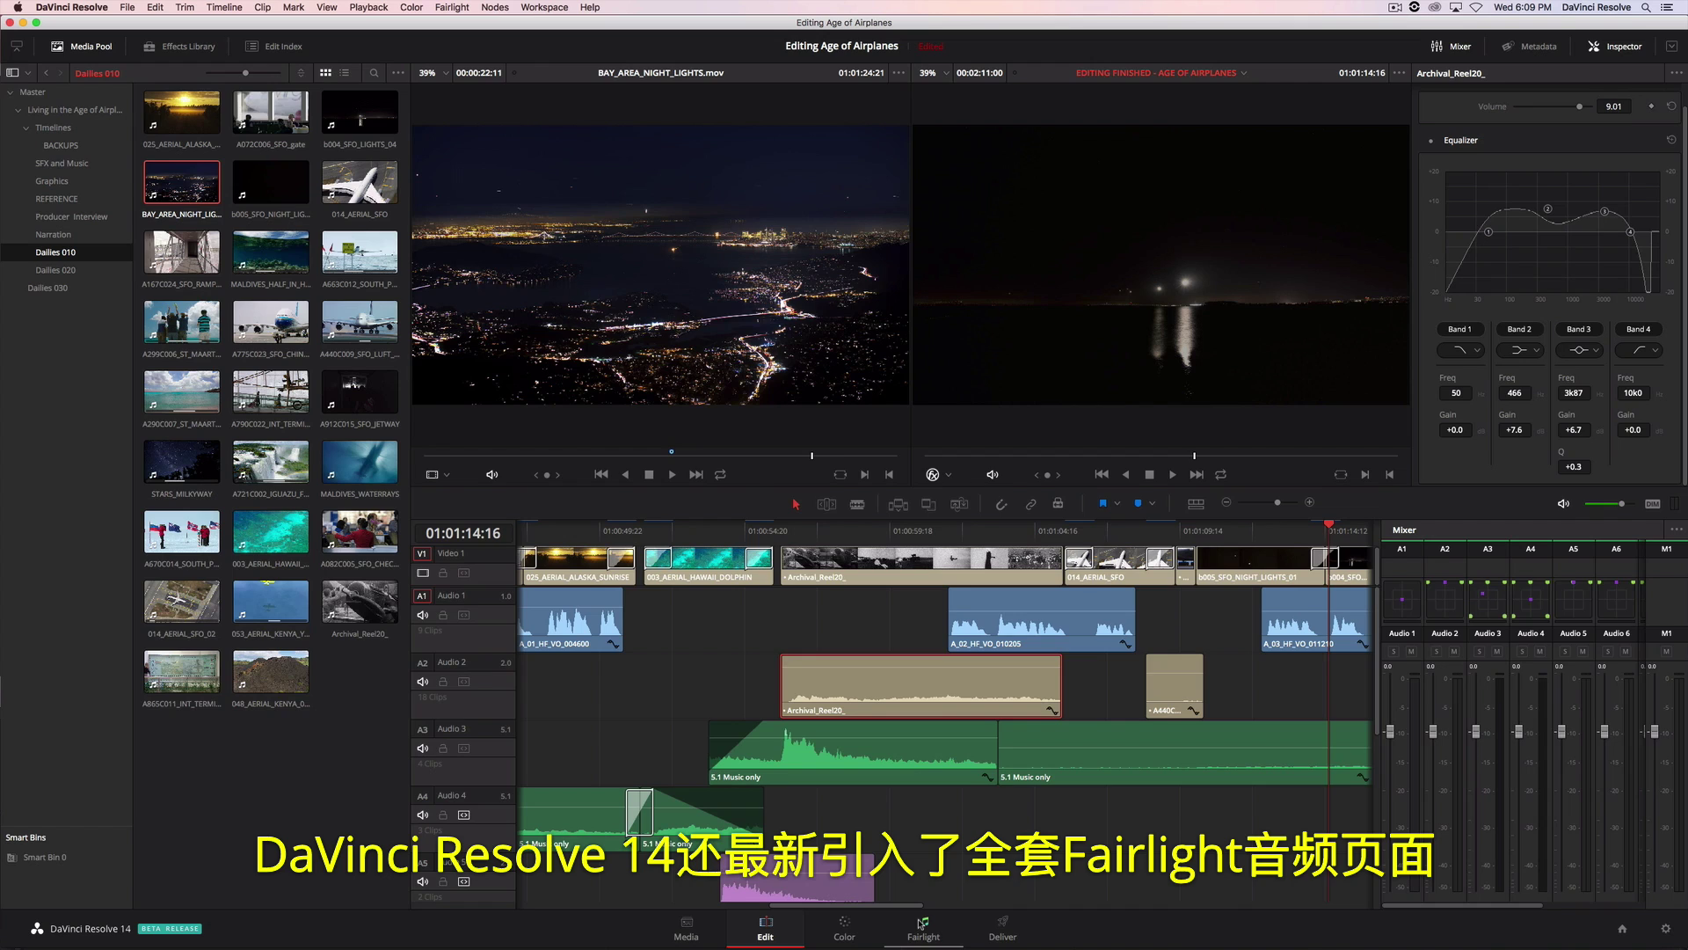
# - Play the multitrack audio on the Fairlight page and enlarge the track heights
pyautogui.click(921, 924)
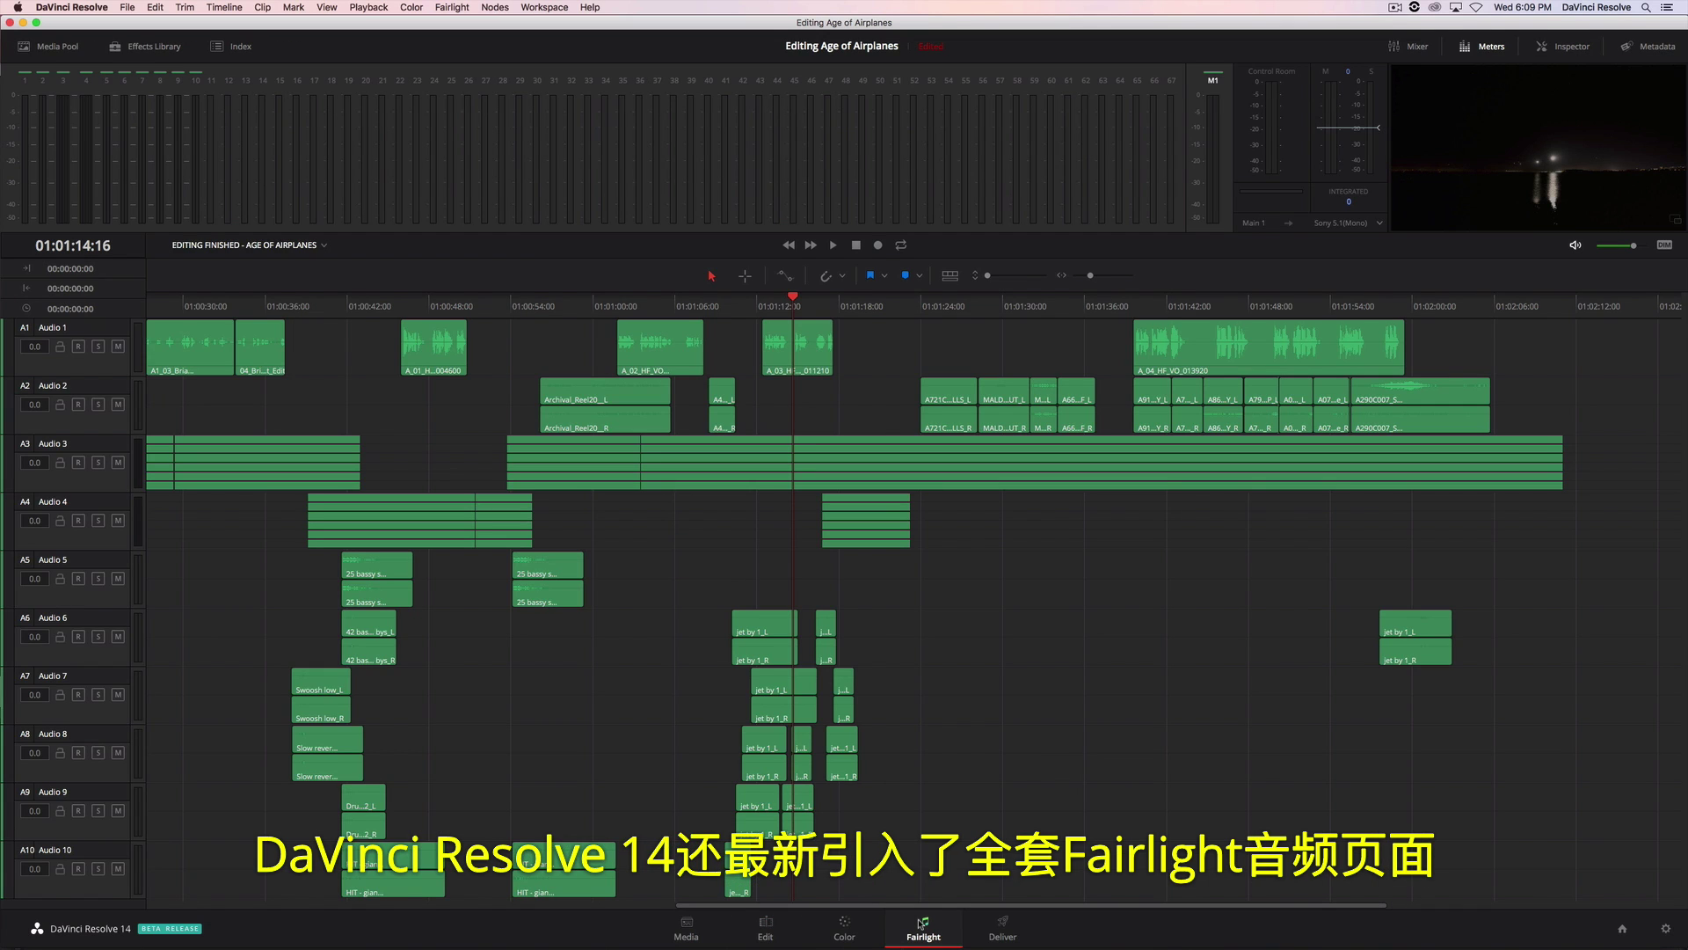
pyautogui.press('space')
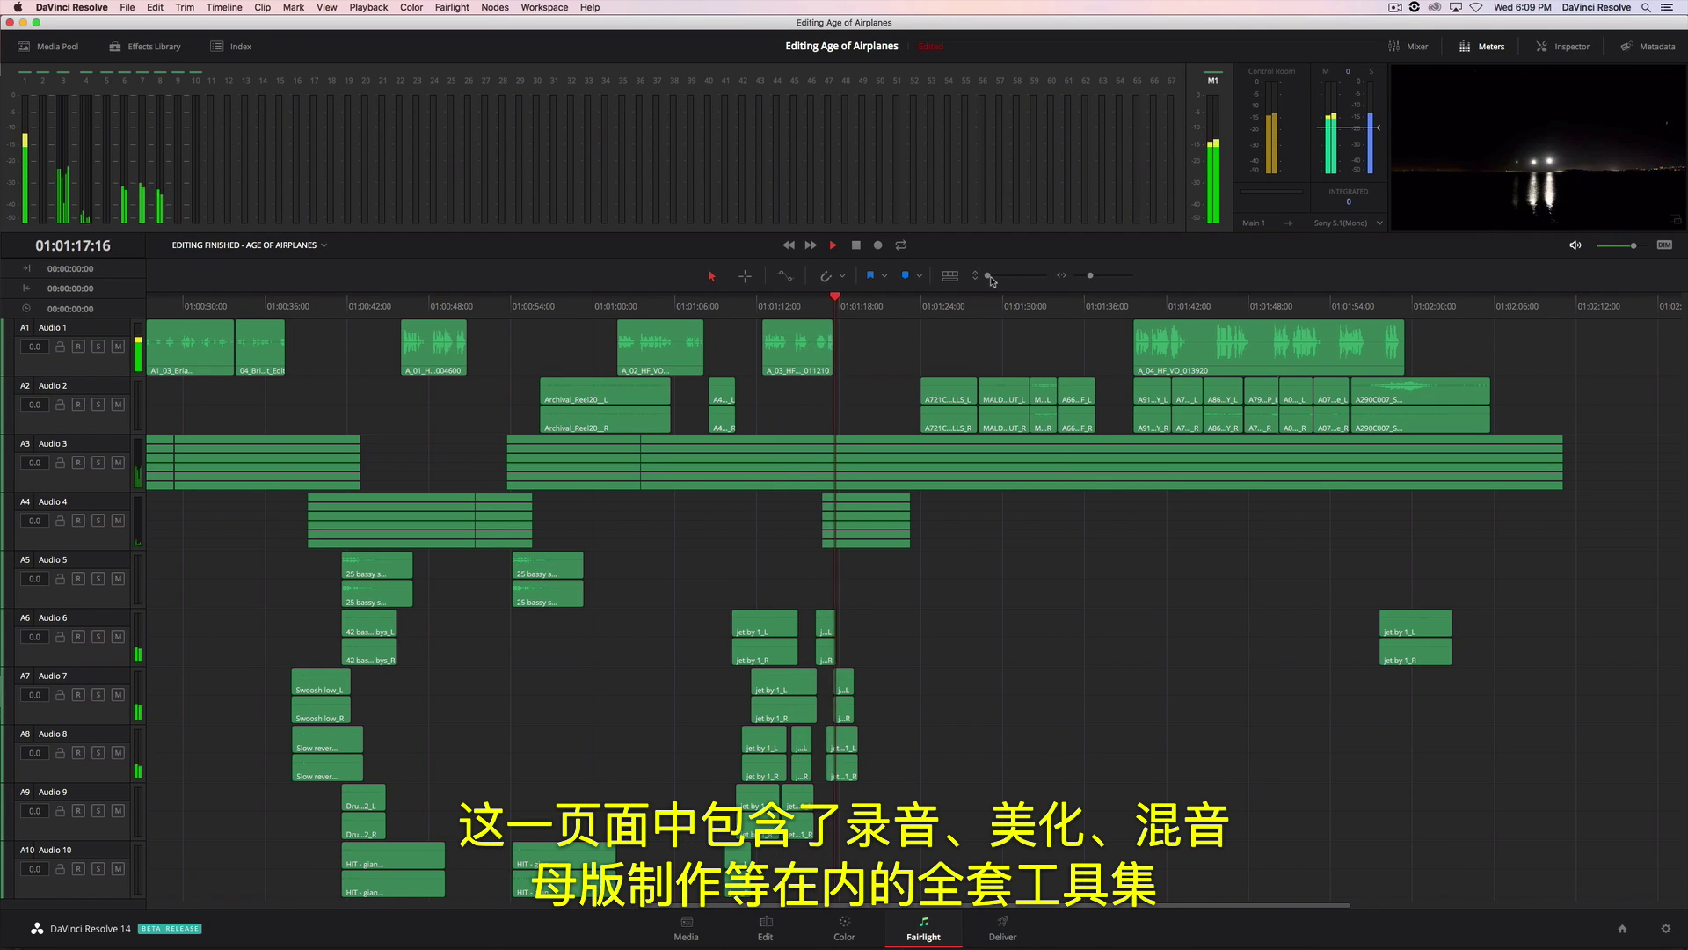
pyautogui.moveTo(992, 280); pyautogui.dragTo(1092, 279)
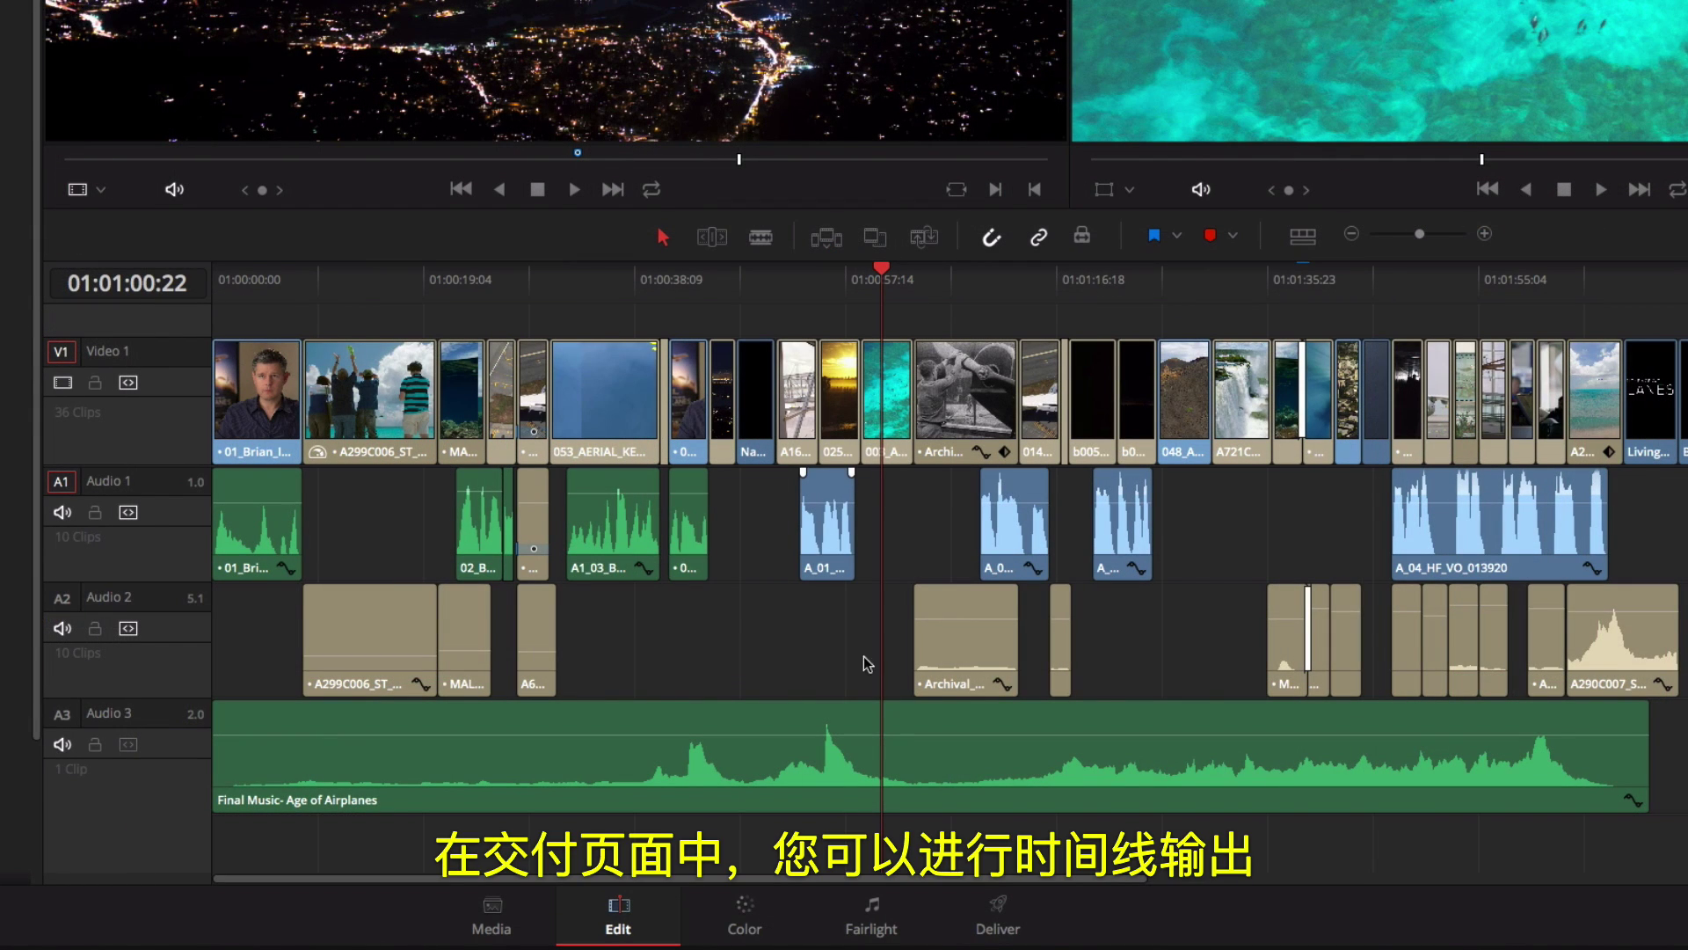
# - Choose the Vimeo 1080p render preset on the Deliver page
pyautogui.click(1003, 910)
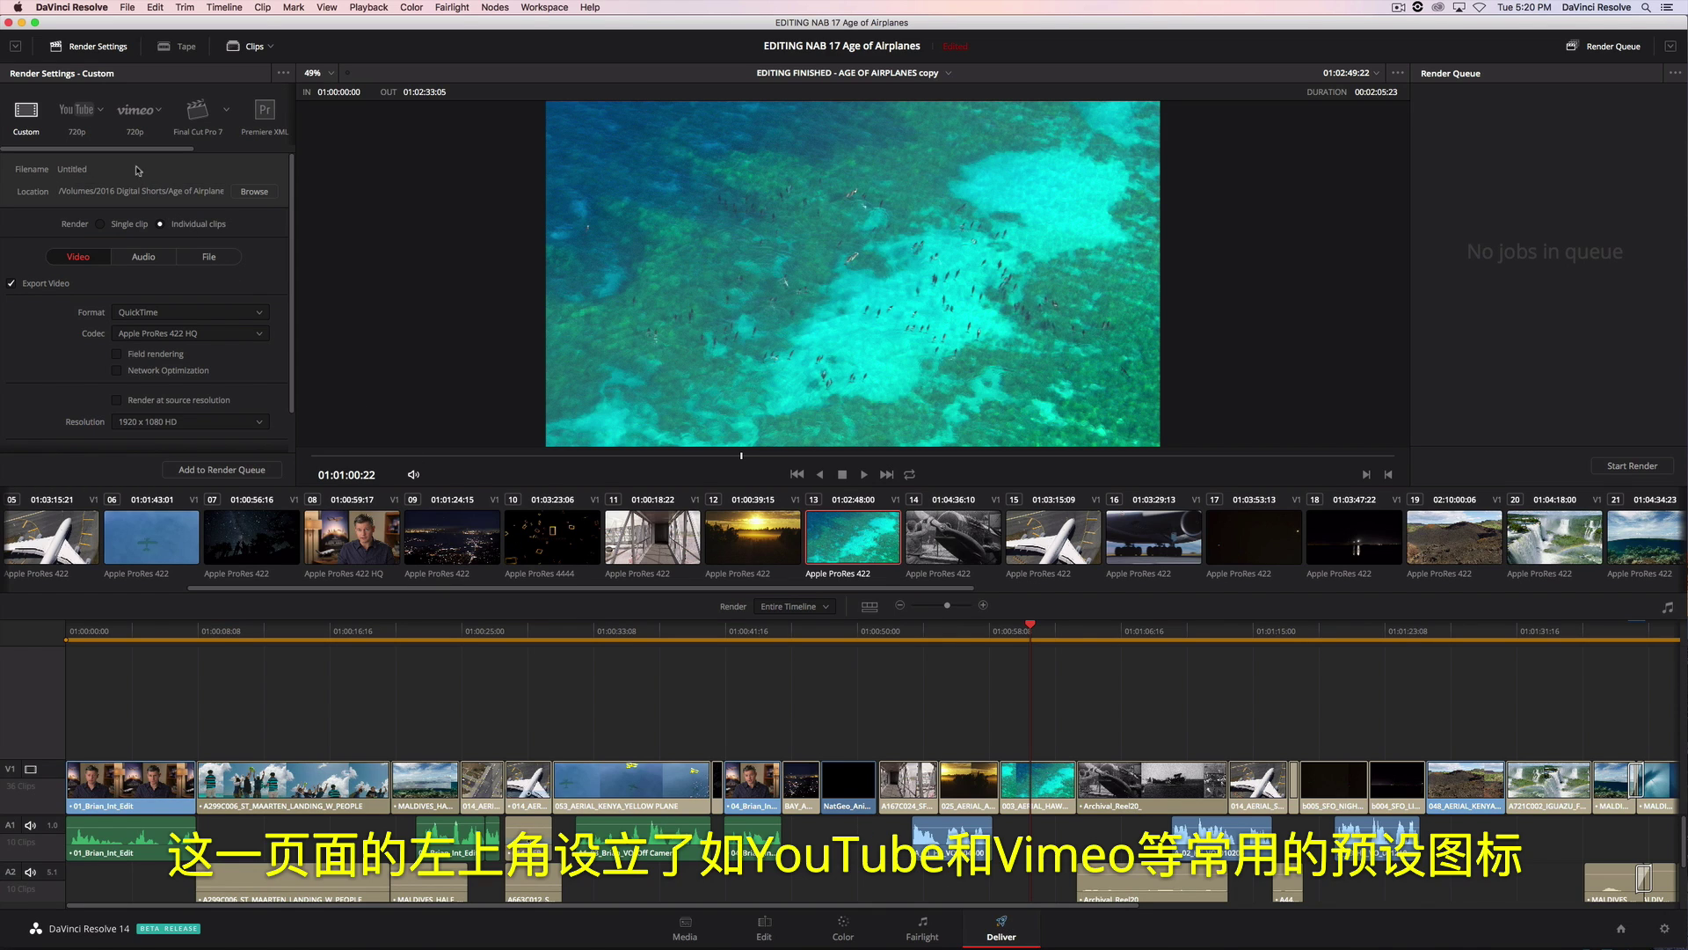
pyautogui.moveTo(134, 154); pyautogui.dragTo(200, 151)
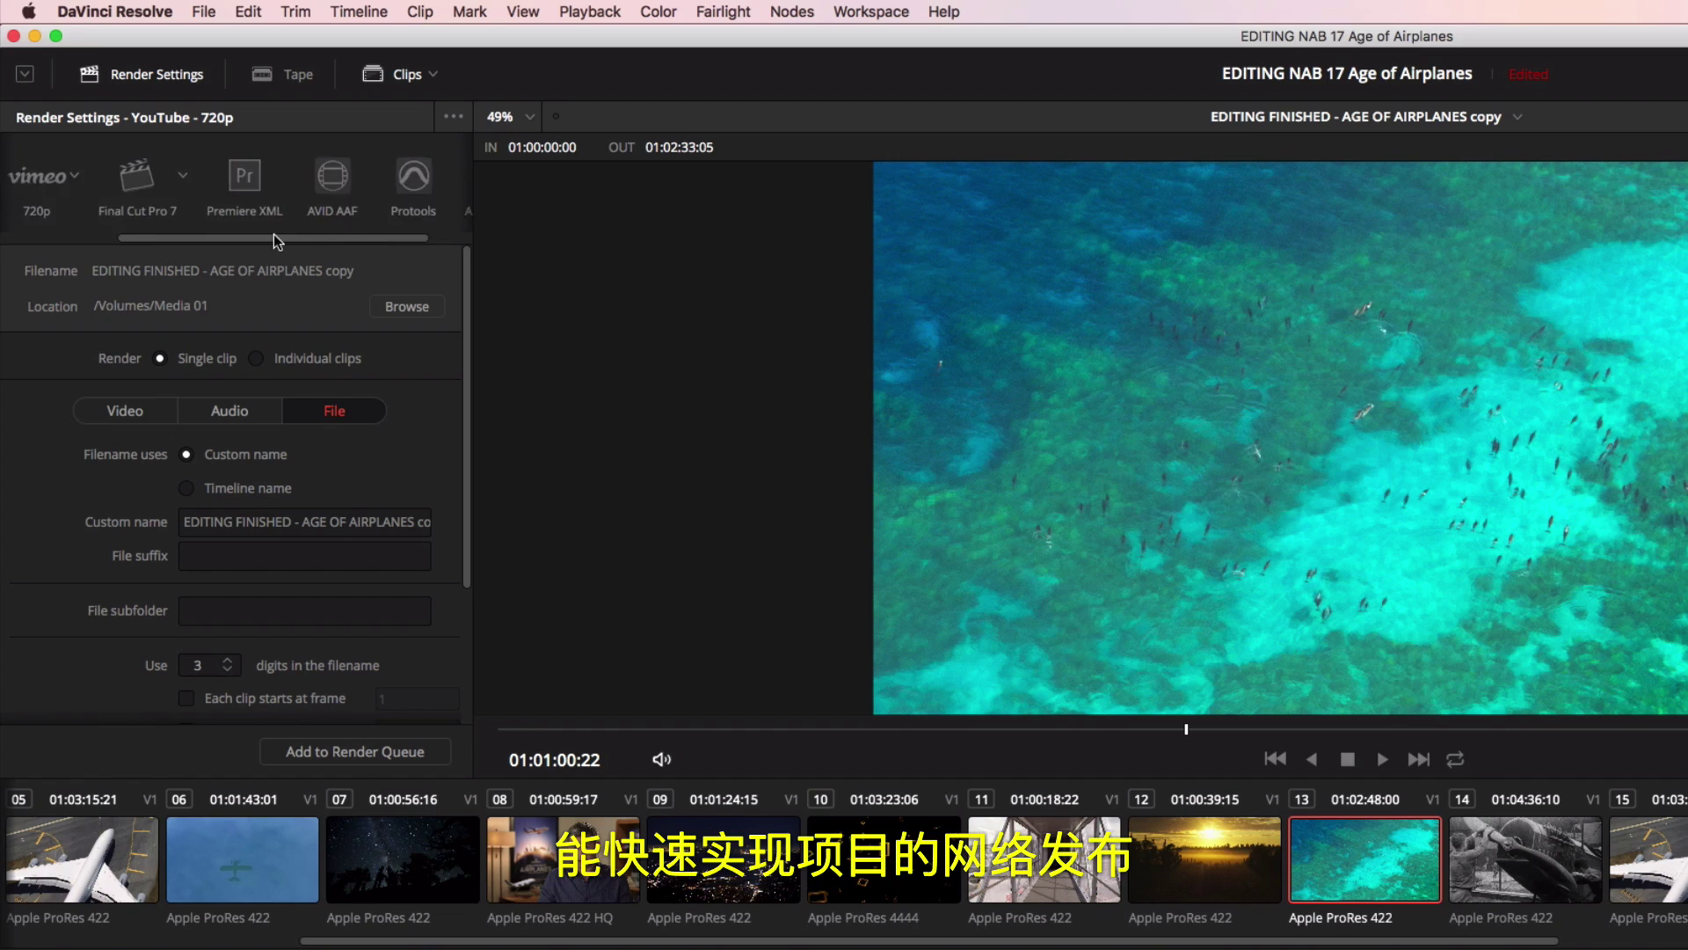
pyautogui.moveTo(170, 146); pyautogui.dragTo(105, 152)
pyautogui.click(251, 176)
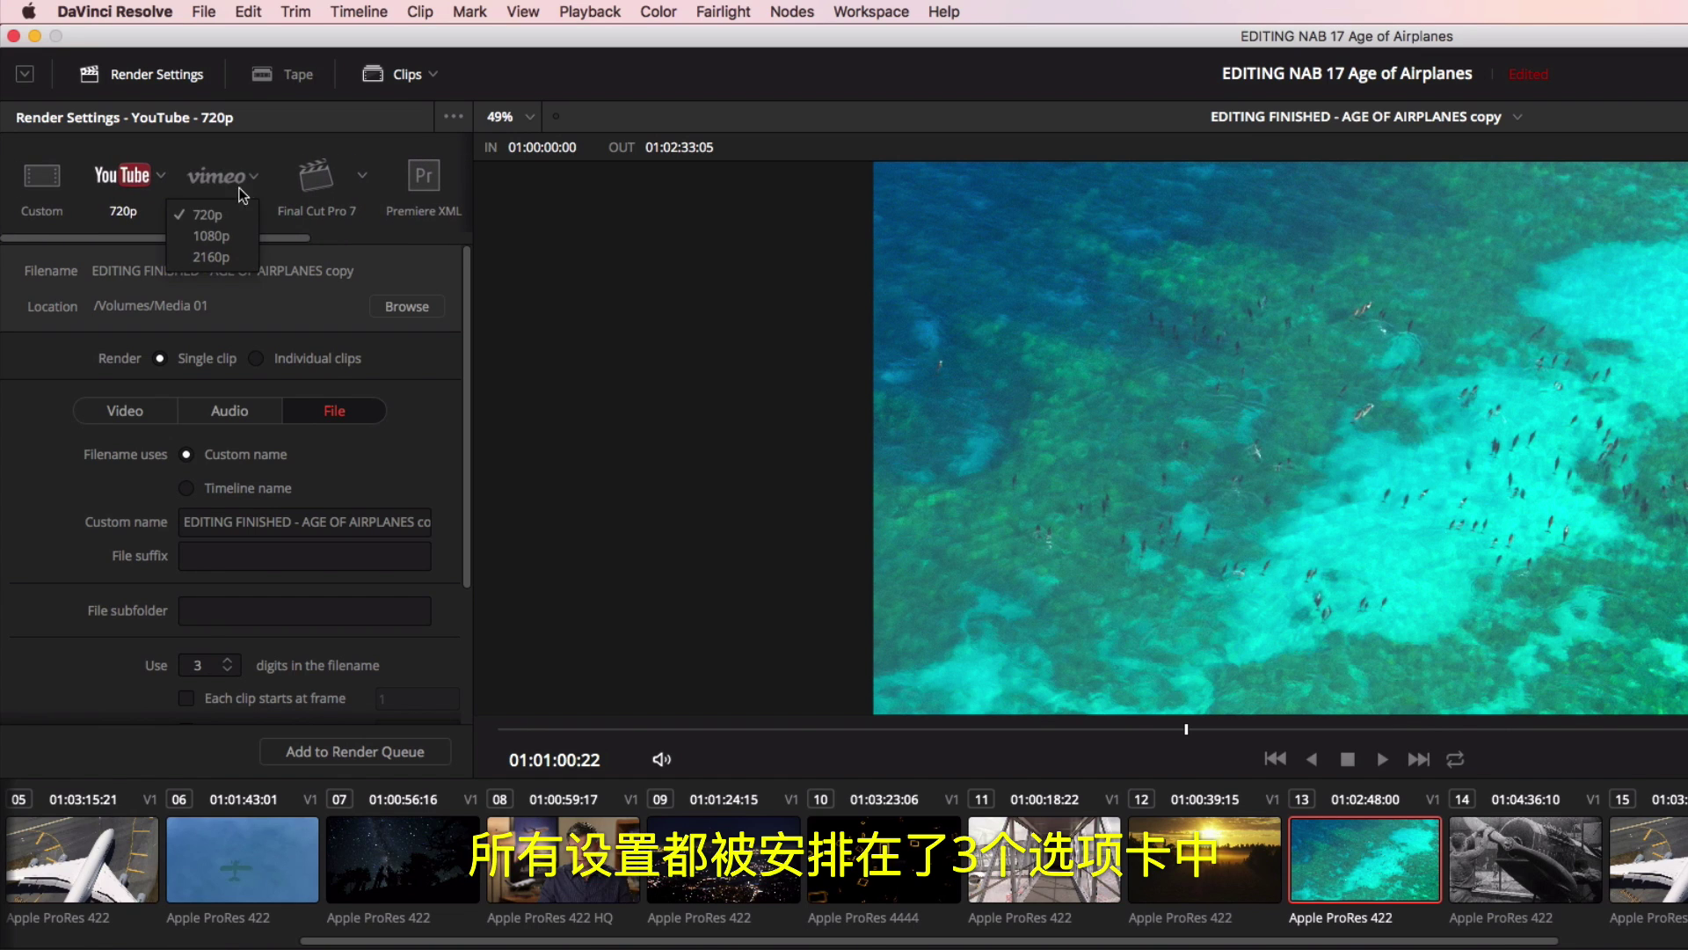
pyautogui.click(220, 236)
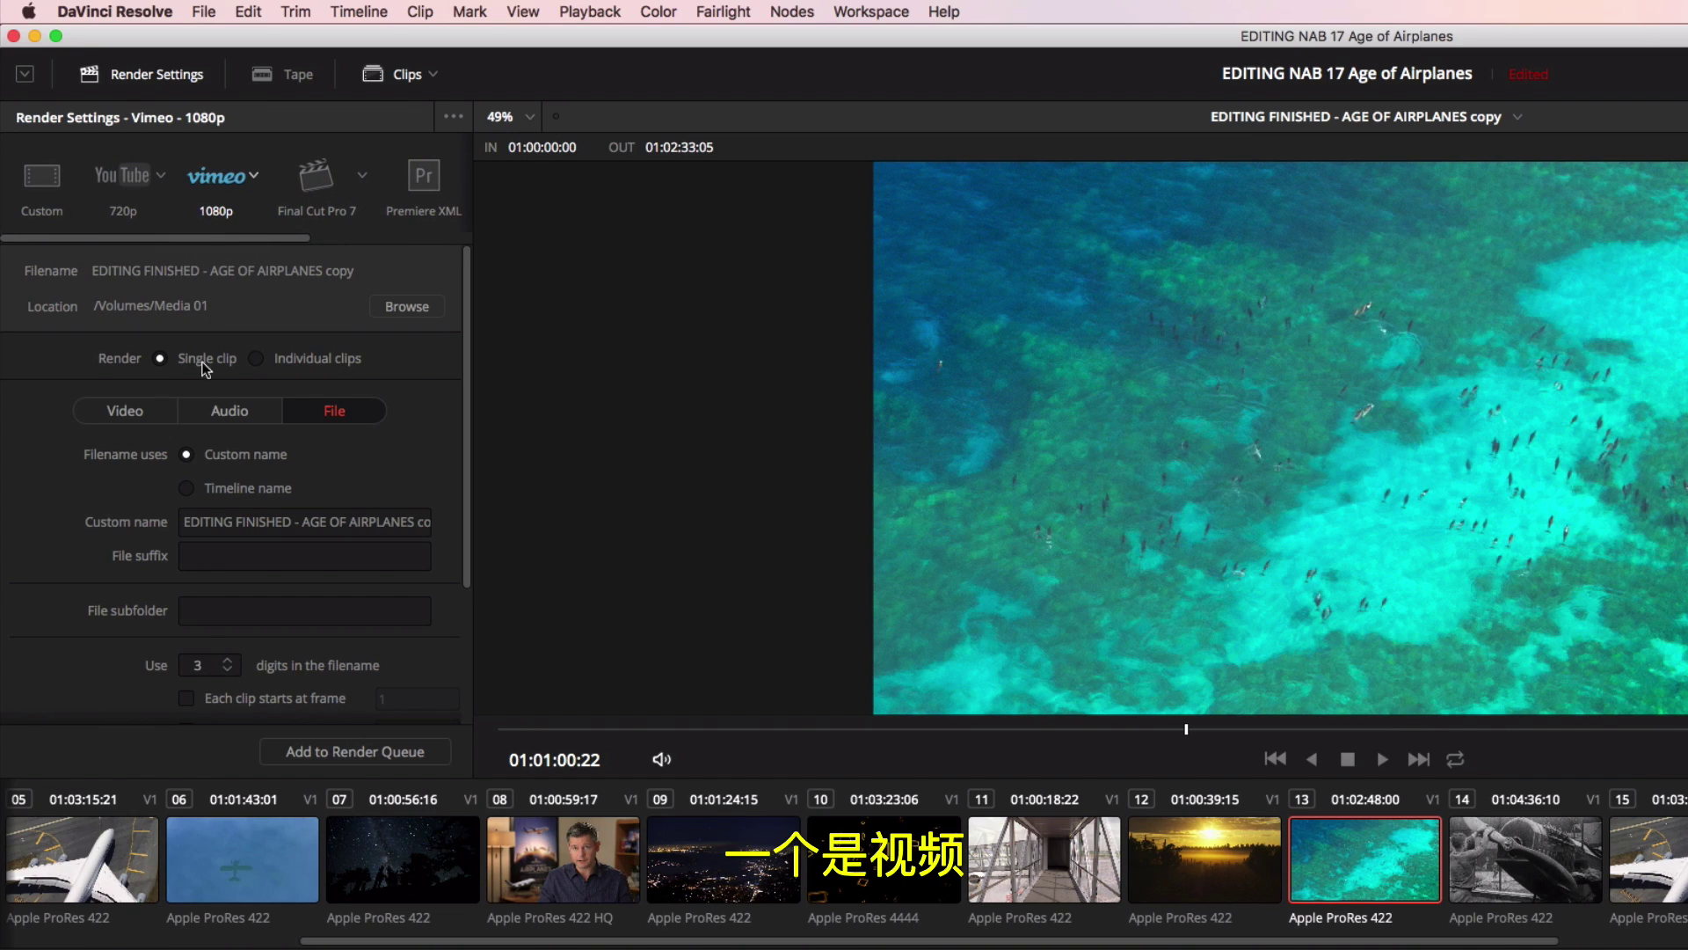
# - Review the preset's Video, Audio and File settings: QuickTime H.264, 1920x1080, AAC audio
pyautogui.click(150, 414)
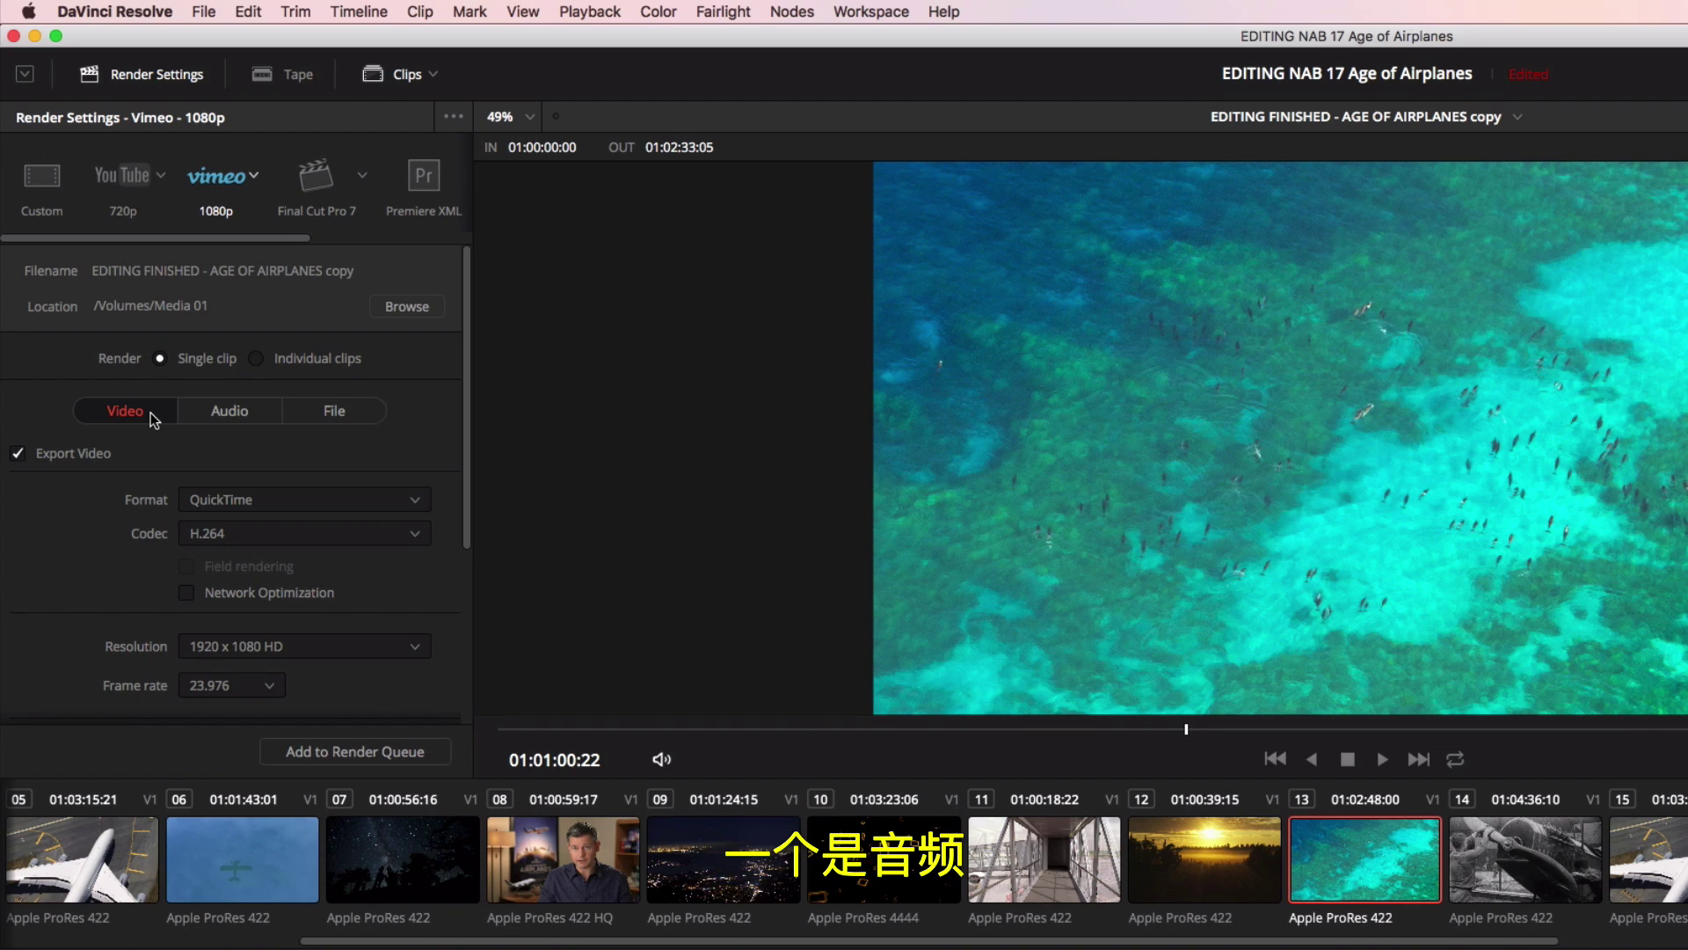
pyautogui.click(211, 413)
pyautogui.click(317, 411)
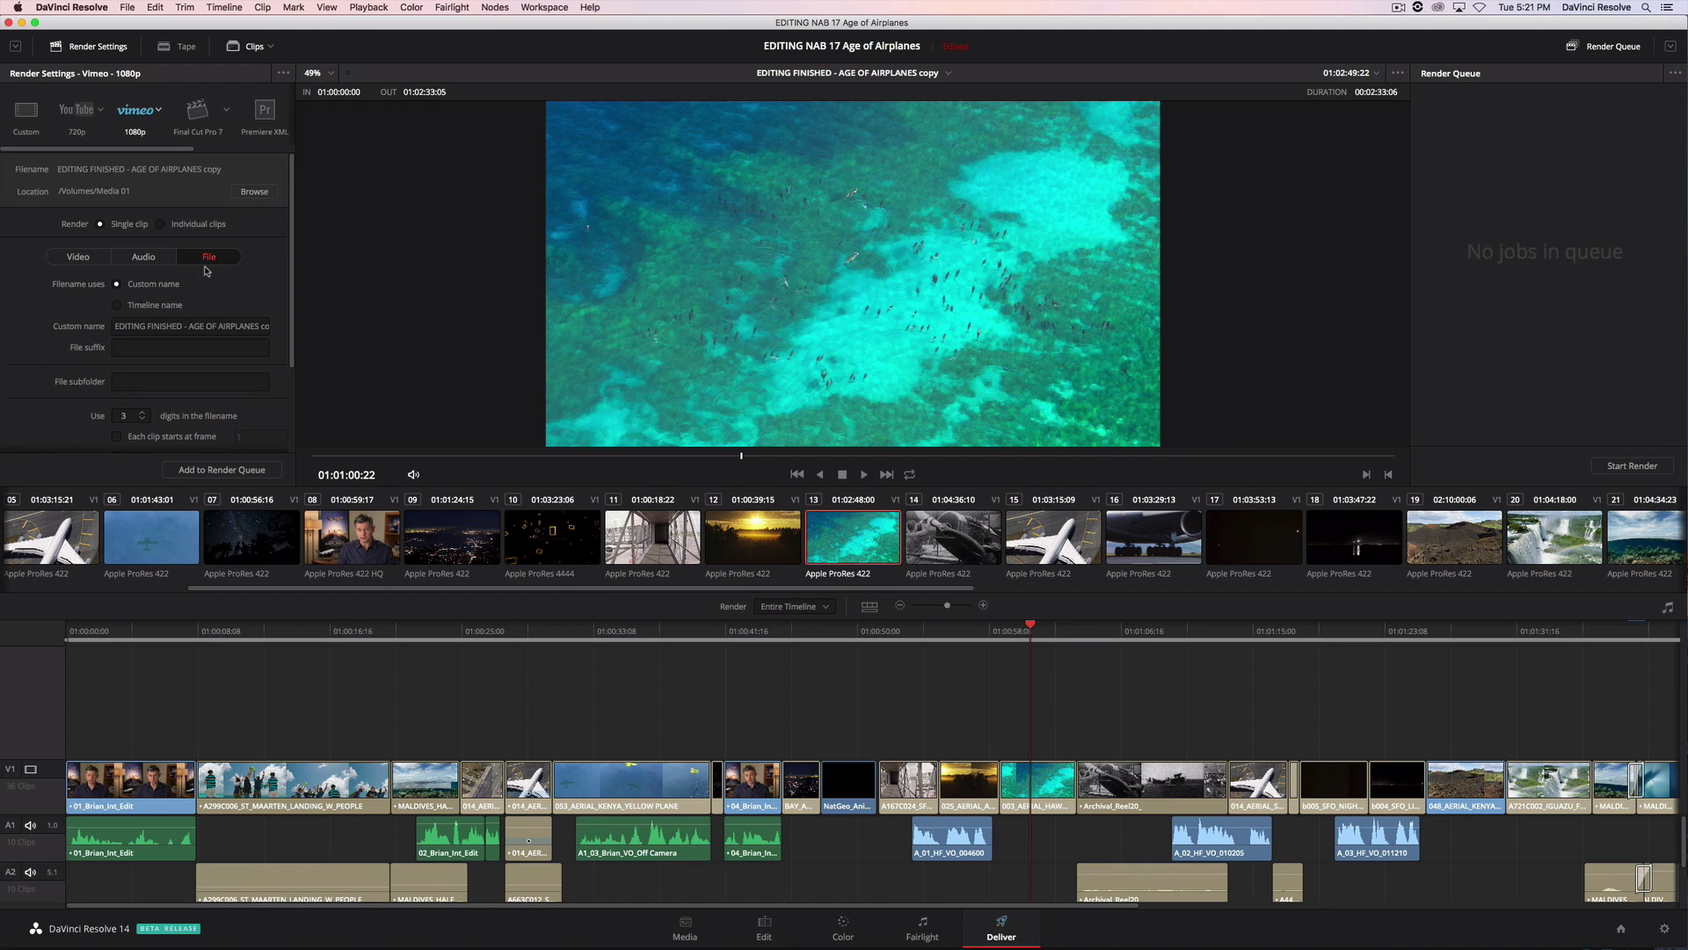
# - Add the Vimeo 1080p export of EDITING NAB 17 Age of Airplanes to the render queue as Job 1
pyautogui.click(243, 470)
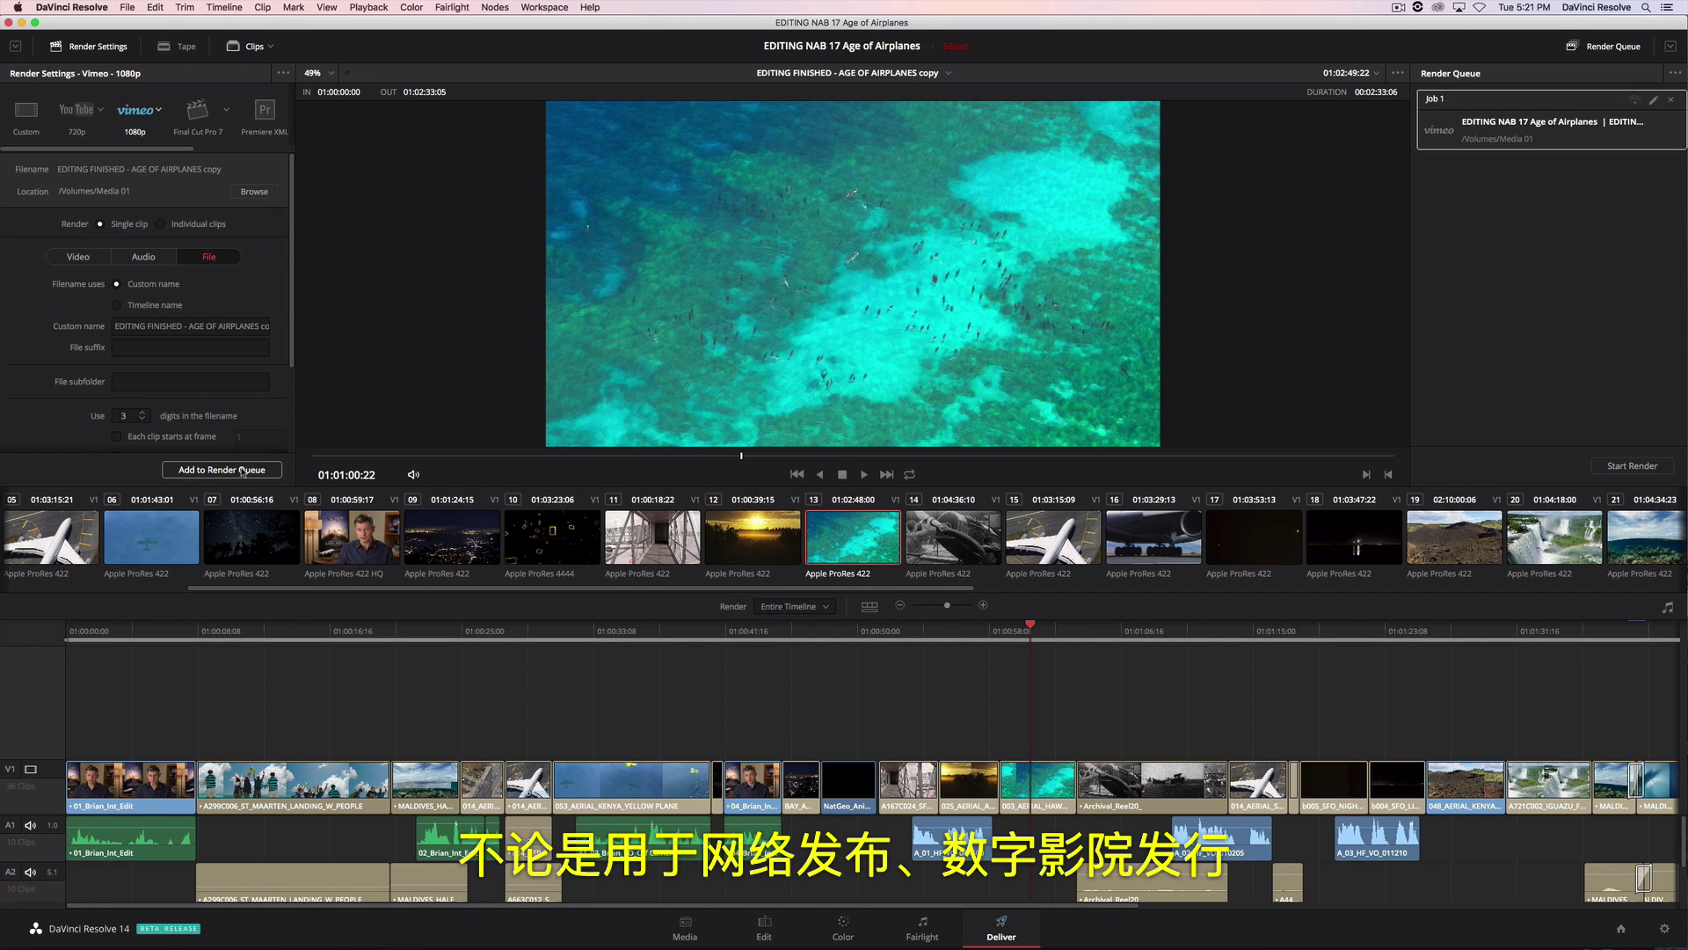